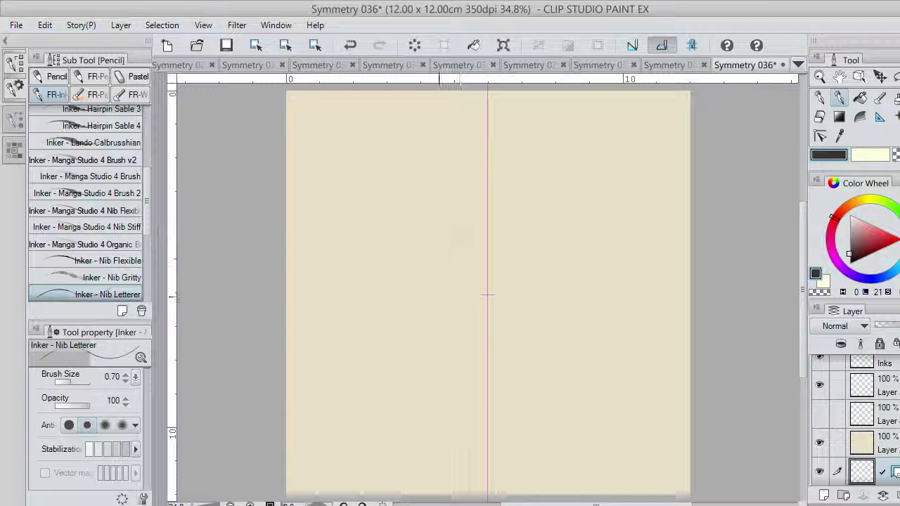
On the empty layer below Inks, draw a mirrored pair of rounded shapes with pointed tops and a long tapering lobe hanging beneath each.
{"action": "left_click", "coordinate": [889, 386]}
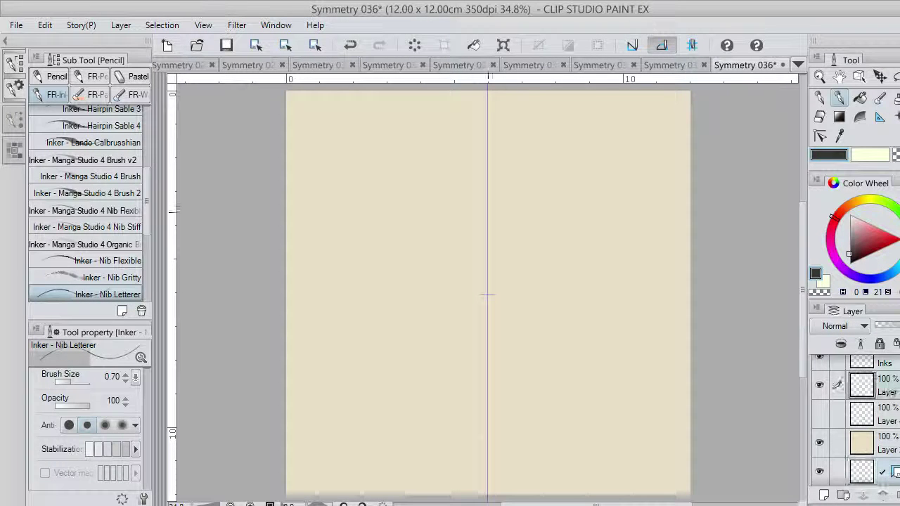
{"action": "mouse_move", "coordinate": [467, 242]}
{"action": "left_mouse_down"}
{"action": "mouse_move", "coordinate": [453, 298]}
{"action": "mouse_move", "coordinate": [417, 309]}
{"action": "mouse_move", "coordinate": [400, 284]}
{"action": "mouse_move", "coordinate": [426, 239]}
{"action": "mouse_move", "coordinate": [467, 238]}
{"action": "mouse_move", "coordinate": [460, 283]}
{"action": "mouse_move", "coordinate": [441, 308]}
{"action": "mouse_move", "coordinate": [412, 312]}
{"action": "mouse_move", "coordinate": [399, 302]}
{"action": "mouse_move", "coordinate": [409, 262]}
{"action": "mouse_move", "coordinate": [464, 236]}
{"action": "left_mouse_up"}
{"action": "key", "text": "ctrl+z"}
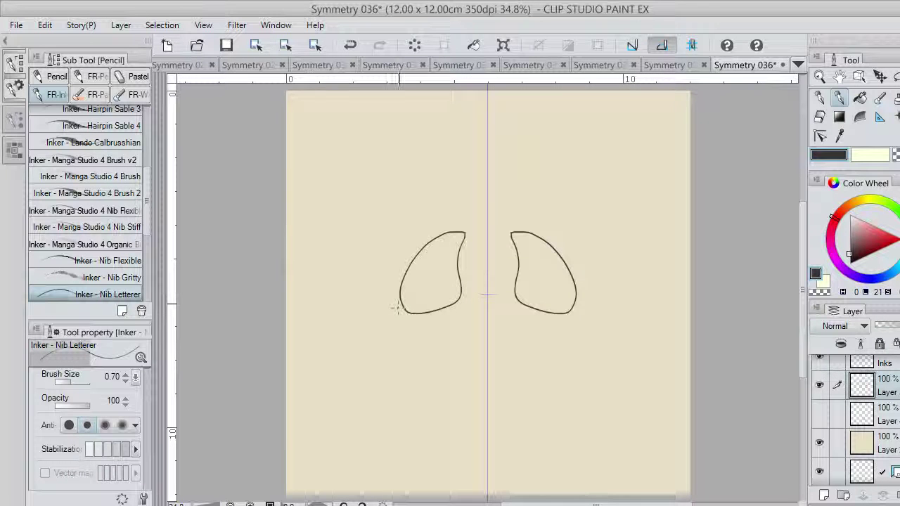
{"action": "mouse_move", "coordinate": [400, 306]}
{"action": "left_mouse_down"}
{"action": "mouse_move", "coordinate": [396, 360]}
{"action": "mouse_move", "coordinate": [409, 391]}
{"action": "mouse_move", "coordinate": [435, 418]}
{"action": "mouse_move", "coordinate": [448, 414]}
{"action": "mouse_move", "coordinate": [427, 309]}
{"action": "left_mouse_up"}
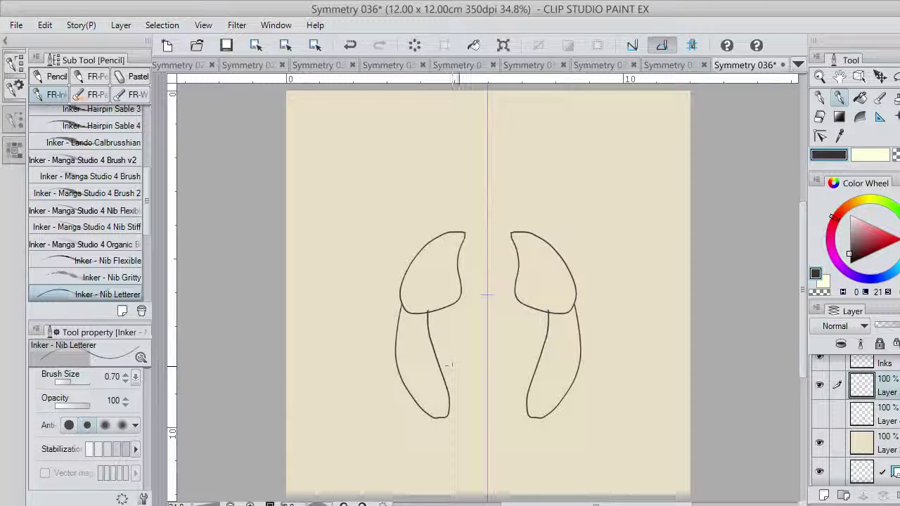
Draw the lower legs beneath the long lobes, each ending in an outward-facing foot with pointed toes.
{"action": "mouse_move", "coordinate": [455, 360]}
{"action": "left_mouse_down"}
{"action": "mouse_move", "coordinate": [466, 387]}
{"action": "mouse_move", "coordinate": [474, 445]}
{"action": "left_mouse_up"}
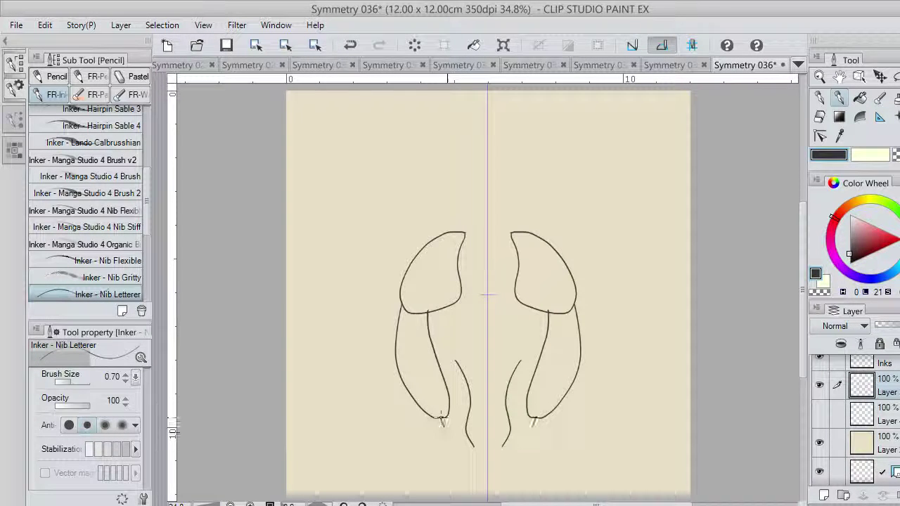
{"action": "mouse_move", "coordinate": [442, 421]}
{"action": "left_mouse_down"}
{"action": "mouse_move", "coordinate": [454, 444]}
{"action": "mouse_move", "coordinate": [419, 462]}
{"action": "mouse_move", "coordinate": [444, 474]}
{"action": "mouse_move", "coordinate": [458, 465]}
{"action": "mouse_move", "coordinate": [467, 455]}
{"action": "mouse_move", "coordinate": [446, 432]}
{"action": "mouse_move", "coordinate": [455, 444]}
{"action": "mouse_move", "coordinate": [431, 466]}
{"action": "mouse_move", "coordinate": [450, 470]}
{"action": "mouse_move", "coordinate": [474, 451]}
{"action": "left_mouse_up"}
{"action": "key", "text": "ctrl+z"}
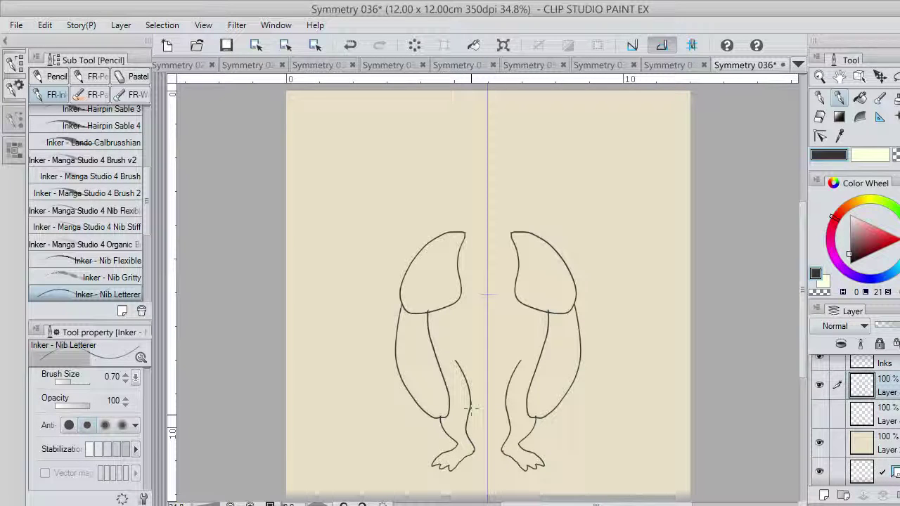
{"action": "mouse_move", "coordinate": [470, 413]}
{"action": "left_mouse_down"}
{"action": "mouse_move", "coordinate": [500, 409]}
{"action": "mouse_move", "coordinate": [489, 415]}
{"action": "mouse_move", "coordinate": [486, 407]}
{"action": "mouse_move", "coordinate": [501, 409]}
{"action": "mouse_move", "coordinate": [488, 394]}
{"action": "mouse_move", "coordinate": [499, 381]}
{"action": "mouse_move", "coordinate": [475, 388]}
{"action": "left_mouse_up"}
{"action": "mouse_move", "coordinate": [480, 384]}
{"action": "left_mouse_down"}
{"action": "mouse_move", "coordinate": [485, 425]}
{"action": "mouse_move", "coordinate": [478, 411]}
{"action": "left_mouse_up"}
{"action": "key", "text": "ctrl+z"}
{"action": "key", "text": "ctrl+z"}
{"action": "key", "text": "ctrl+z"}
{"action": "key", "text": "ctrl+z"}
{"action": "key", "text": "ctrl+z"}
{"action": "key", "text": "ctrl+z"}
{"action": "key", "text": "ctrl+z"}
{"action": "key", "text": "ctrl+z"}
{"action": "key", "text": "ctrl+z"}
{"action": "key", "text": "ctrl+z"}
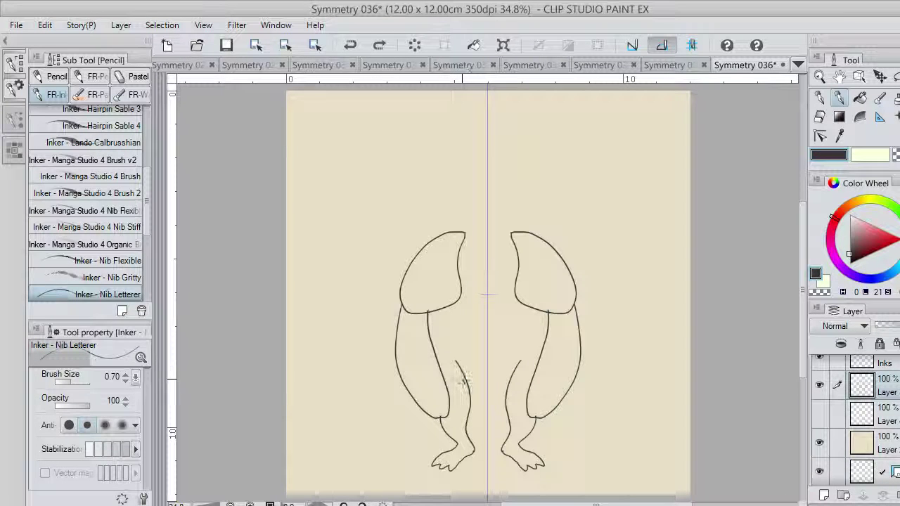
Rework the upper end of each inner leg line around the knee with short overlapping strokes.
{"action": "mouse_move", "coordinate": [454, 366]}
{"action": "left_mouse_down"}
{"action": "mouse_move", "coordinate": [469, 394]}
{"action": "mouse_move", "coordinate": [463, 372]}
{"action": "mouse_move", "coordinate": [467, 383]}
{"action": "left_mouse_up"}
{"action": "key", "text": "ctrl+z"}
{"action": "key", "text": "ctrl+z"}
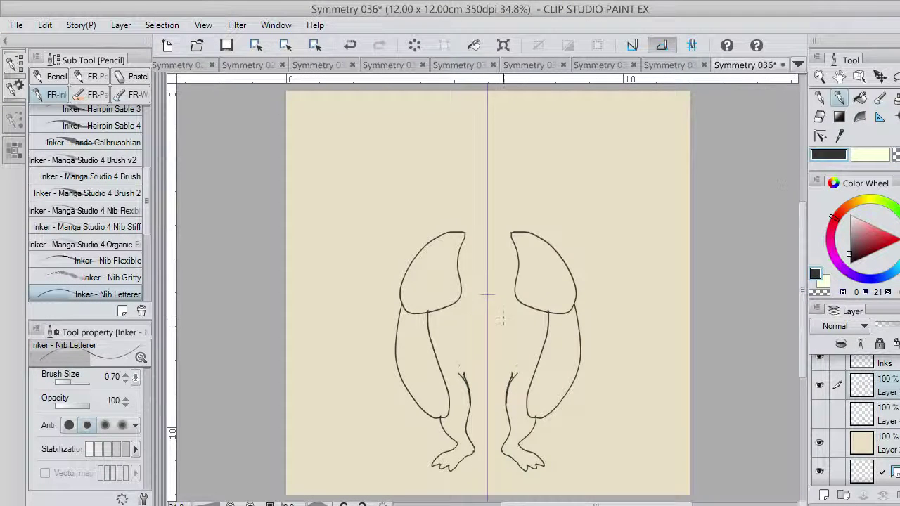
Draw mirrored upper-arm lines and bent forearms with hands that stop short of the symmetry line.
{"action": "left_click_drag", "start_coordinate": [522, 309], "coordinate": [504, 324]}
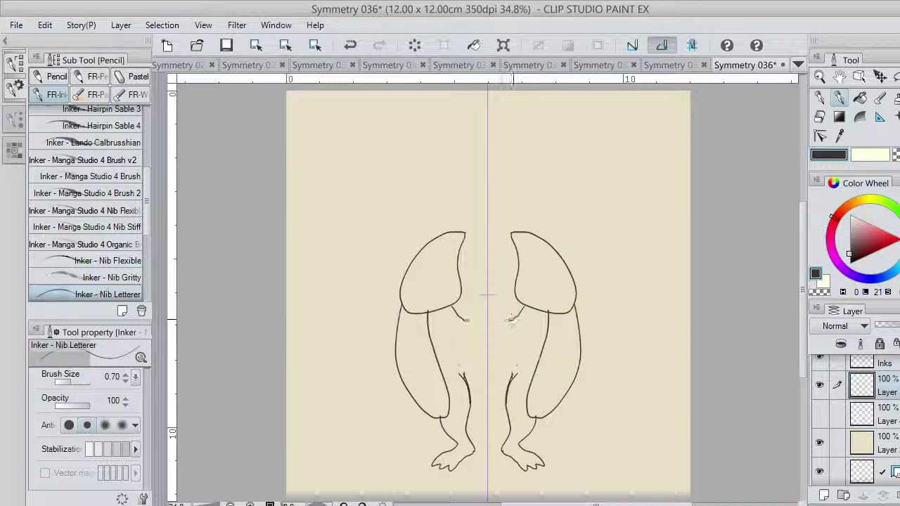
{"action": "key", "text": "ctrl+z"}
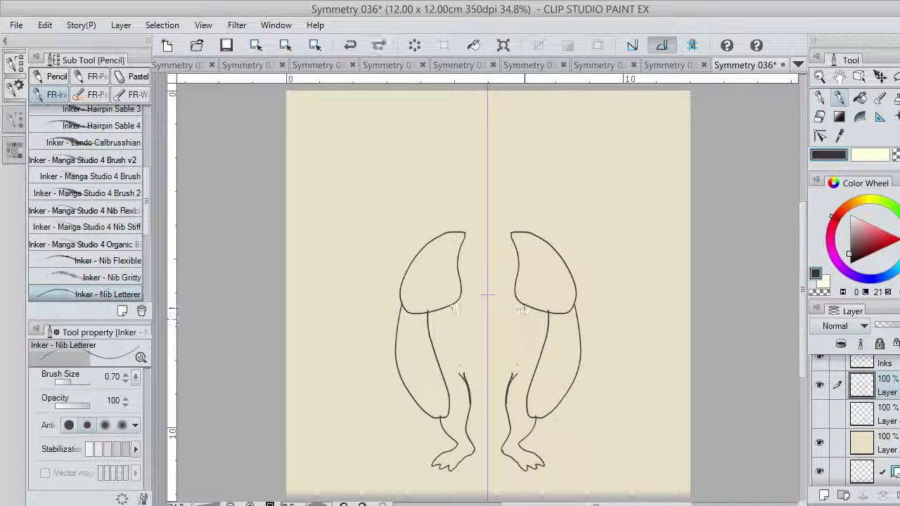
{"action": "key", "text": "ctrl+z"}
{"action": "mouse_move", "coordinate": [506, 341]}
{"action": "left_mouse_down"}
{"action": "mouse_move", "coordinate": [530, 330]}
{"action": "mouse_move", "coordinate": [490, 345]}
{"action": "left_mouse_up"}
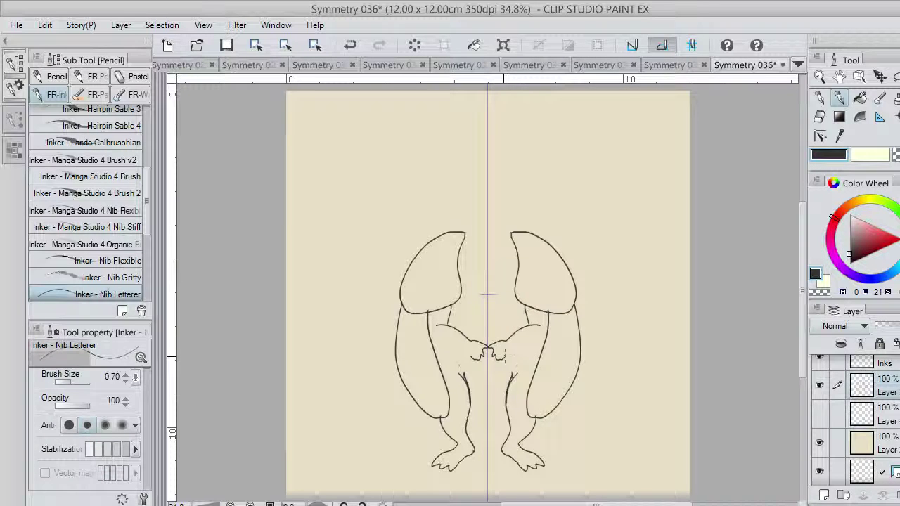
{"action": "key", "text": "ctrl+z"}
{"action": "mouse_move", "coordinate": [506, 340]}
{"action": "left_mouse_down"}
{"action": "mouse_move", "coordinate": [499, 359]}
{"action": "mouse_move", "coordinate": [523, 348]}
{"action": "mouse_move", "coordinate": [501, 347]}
{"action": "mouse_move", "coordinate": [504, 357]}
{"action": "left_mouse_up"}
{"action": "key", "text": "ctrl+z"}
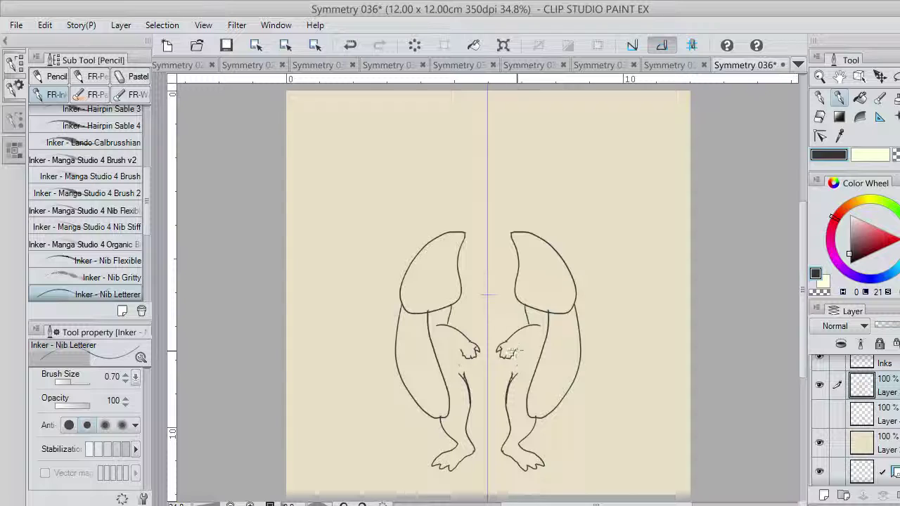
Draw the underside of each forearm back to the long lobe and add small claws to the fingers.
{"action": "mouse_move", "coordinate": [513, 355]}
{"action": "left_mouse_down"}
{"action": "mouse_move", "coordinate": [546, 335]}
{"action": "mouse_move", "coordinate": [549, 320]}
{"action": "left_mouse_up"}
{"action": "key", "text": "ctrl+z"}
{"action": "key", "text": "ctrl+z"}
{"action": "key", "text": "ctrl+z"}
{"action": "key", "text": "ctrl+z"}
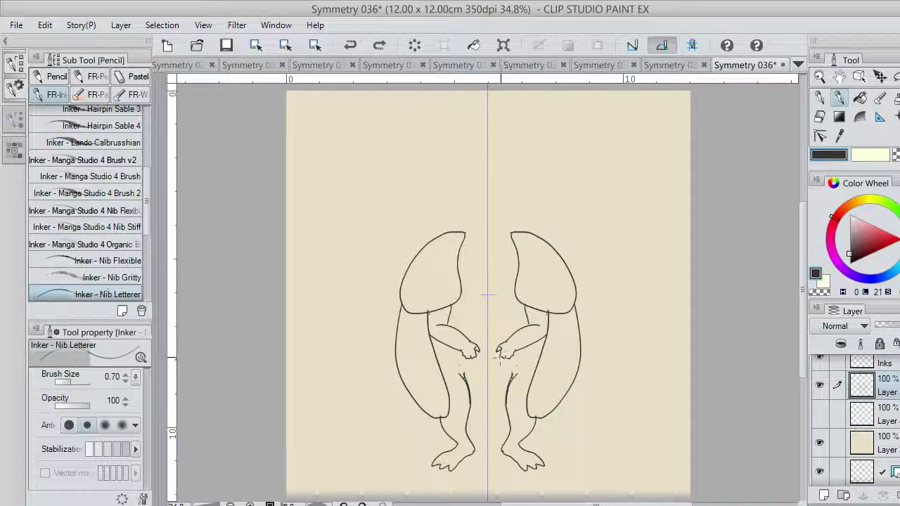
{"action": "left_click_drag", "start_coordinate": [501, 355], "coordinate": [504, 360]}
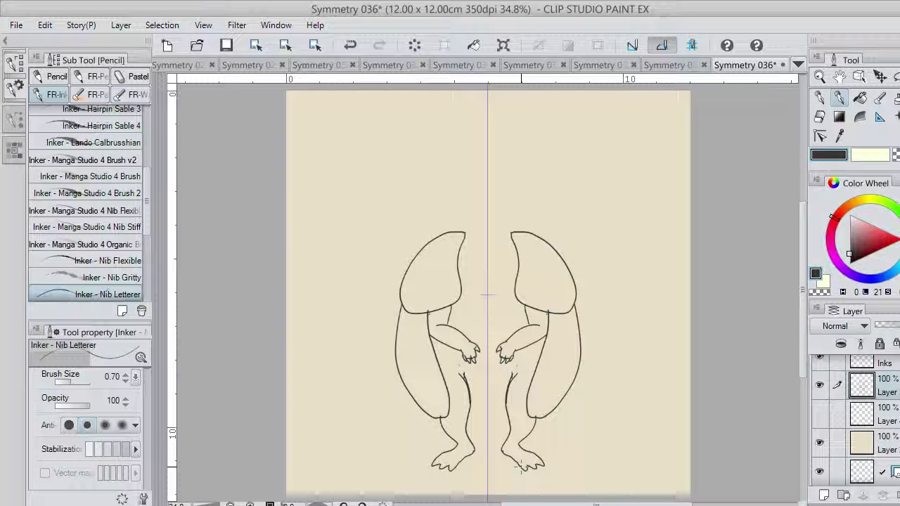
Draw small claw outlines on the toe tips of the mirrored feet, beginning with the innermost toe.
{"action": "key", "text": "ctrl+z"}
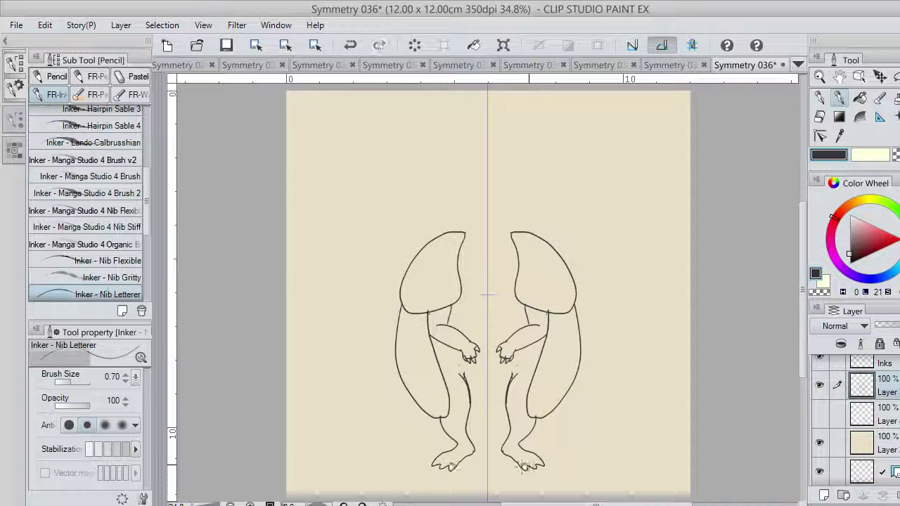
{"action": "key", "text": "ctrl+y"}
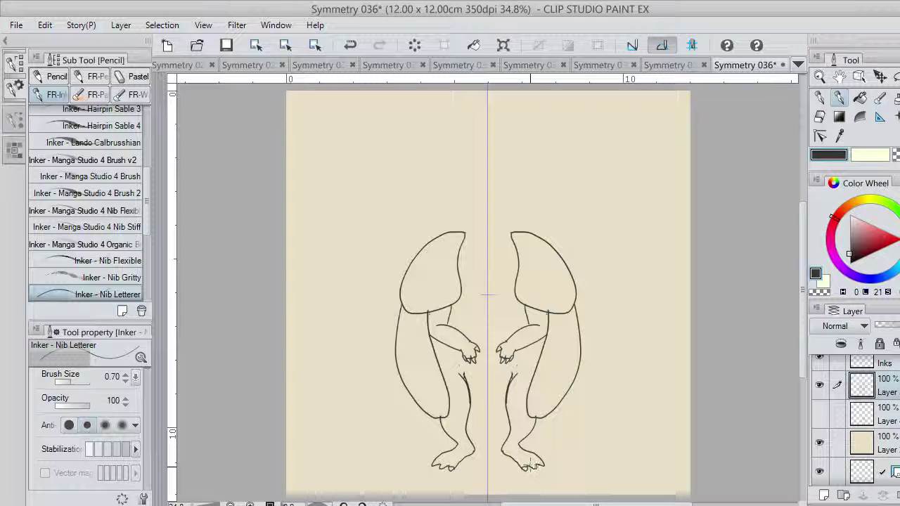
{"action": "key", "text": "ctrl+z"}
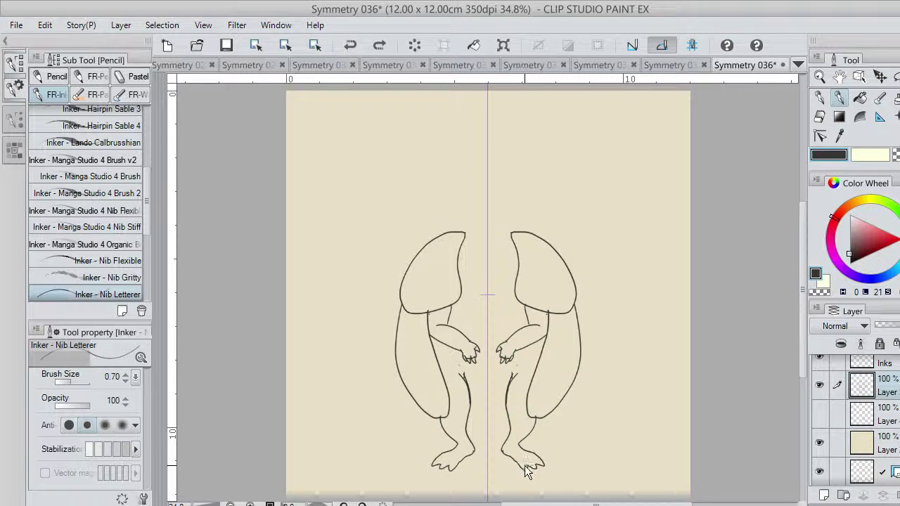
{"action": "scroll", "coordinate": [531, 466], "scroll_direction": "up", "scroll_amount": 2}
{"action": "scroll", "coordinate": [529, 465], "scroll_direction": "up", "scroll_amount": 2}
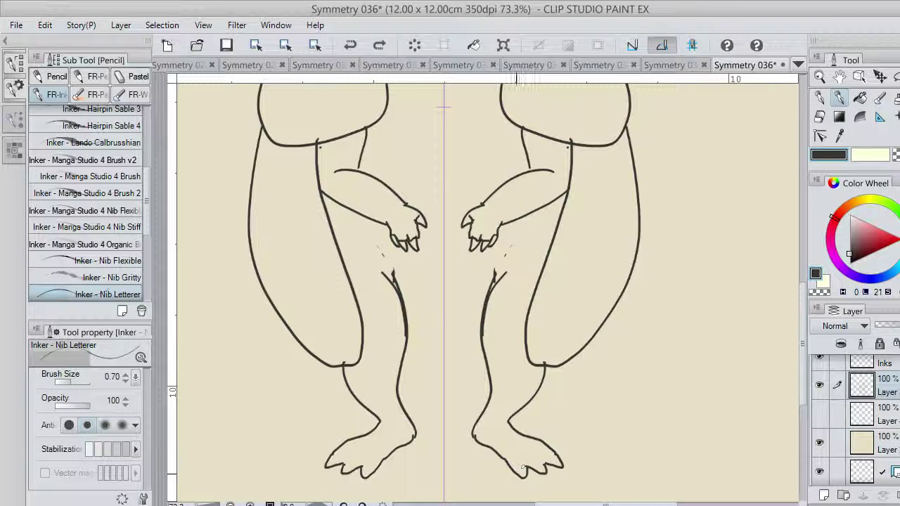
{"action": "left_click_drag", "start_coordinate": [516, 473], "coordinate": [560, 459]}
{"action": "key", "text": "ctrl+z"}
{"action": "key", "text": "ctrl+z"}
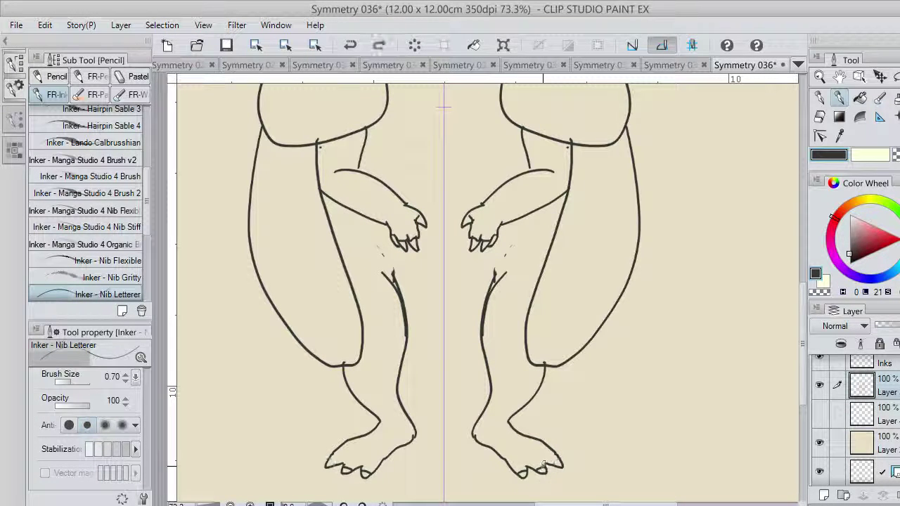
Redraw the claw outline on the middle toe of each foot.
{"action": "key", "text": "ctrl+z"}
{"action": "left_click_drag", "start_coordinate": [538, 466], "coordinate": [554, 471]}
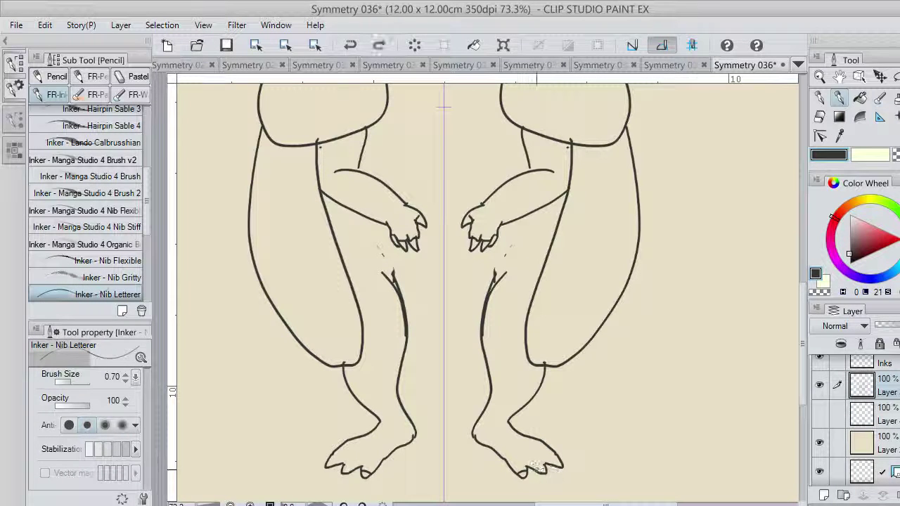
{"action": "key", "text": "ctrl+z"}
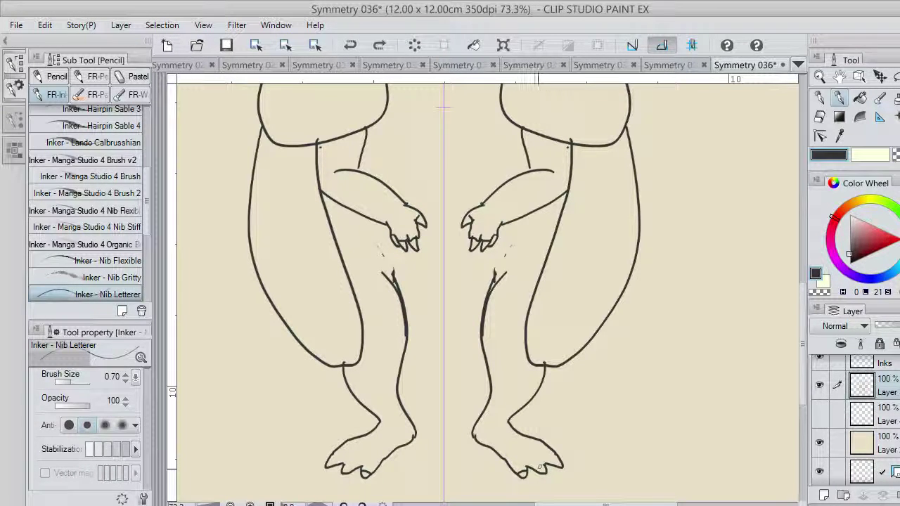
{"action": "left_click_drag", "start_coordinate": [544, 466], "coordinate": [537, 469]}
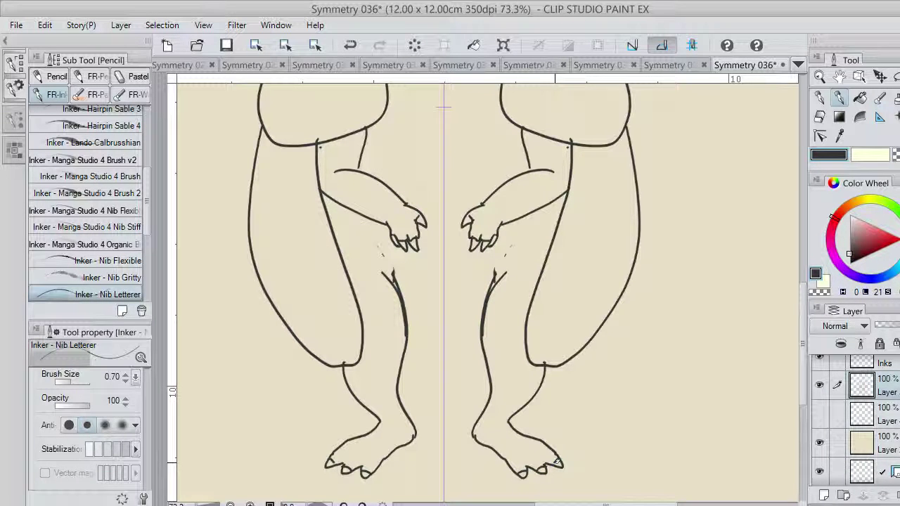
{"action": "key", "text": "ctrl+z"}
Complete the outer toe claws and add short broken crease strokes across the tops of the feet and hands.
{"action": "mouse_move", "coordinate": [552, 465]}
{"action": "left_mouse_down"}
{"action": "mouse_move", "coordinate": [558, 456]}
{"action": "mouse_move", "coordinate": [520, 456]}
{"action": "mouse_move", "coordinate": [525, 463]}
{"action": "mouse_move", "coordinate": [533, 452]}
{"action": "mouse_move", "coordinate": [544, 461]}
{"action": "mouse_move", "coordinate": [520, 444]}
{"action": "left_mouse_up"}
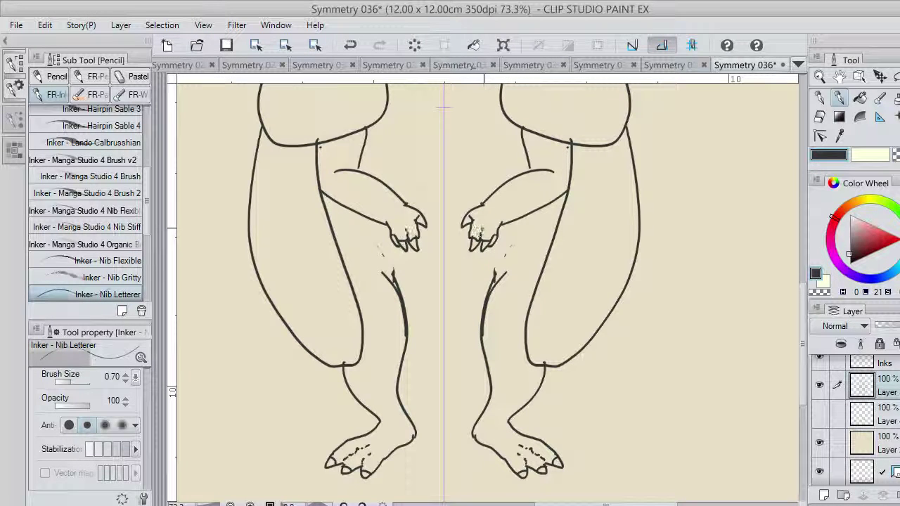
{"action": "mouse_move", "coordinate": [485, 217]}
{"action": "left_mouse_down"}
{"action": "mouse_move", "coordinate": [495, 243]}
{"action": "mouse_move", "coordinate": [498, 236]}
{"action": "left_mouse_up"}
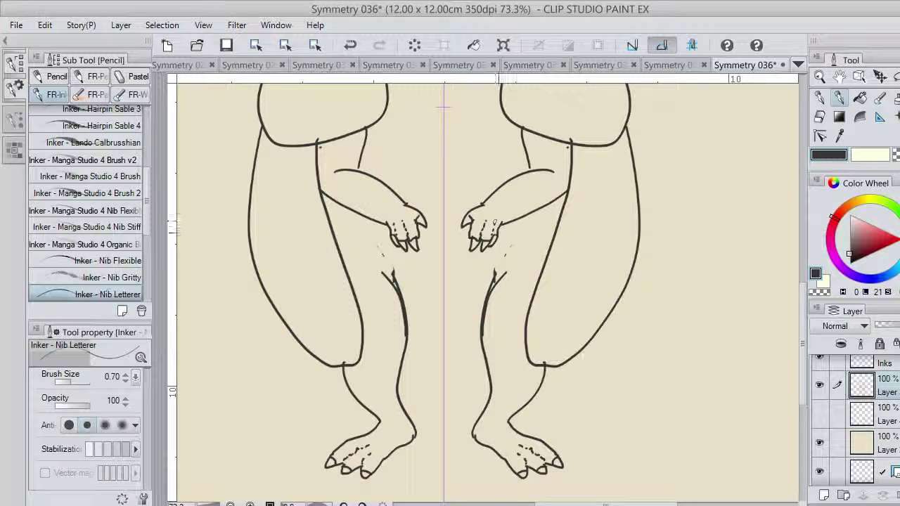
{"action": "key", "text": "ctrl+z"}
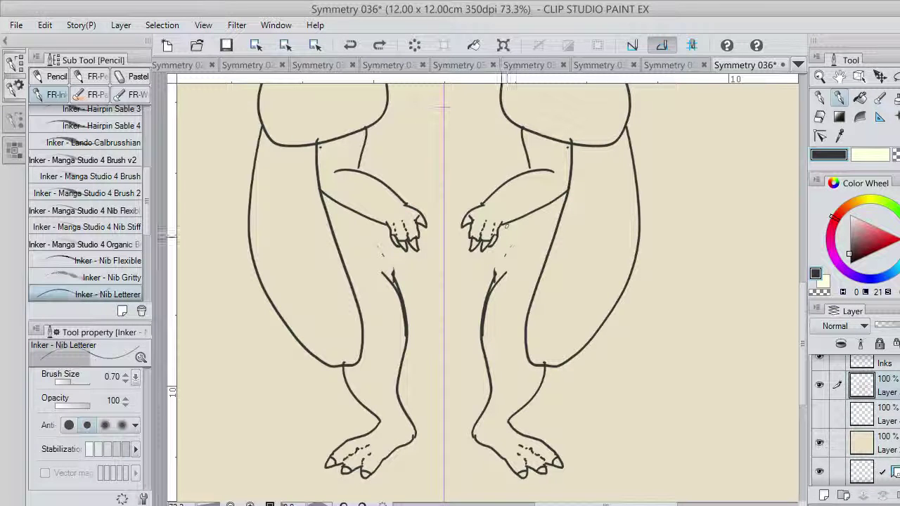
Erase the doubled strokes around the knees using the transparent colour, and return to the dark drawing colour.
{"action": "left_click", "coordinate": [896, 154]}
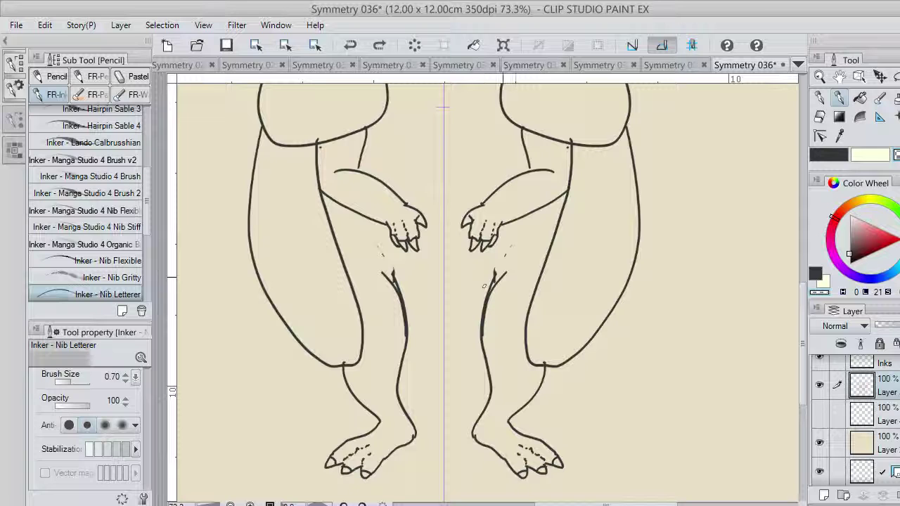
{"action": "left_click_drag", "start_coordinate": [501, 274], "coordinate": [492, 294]}
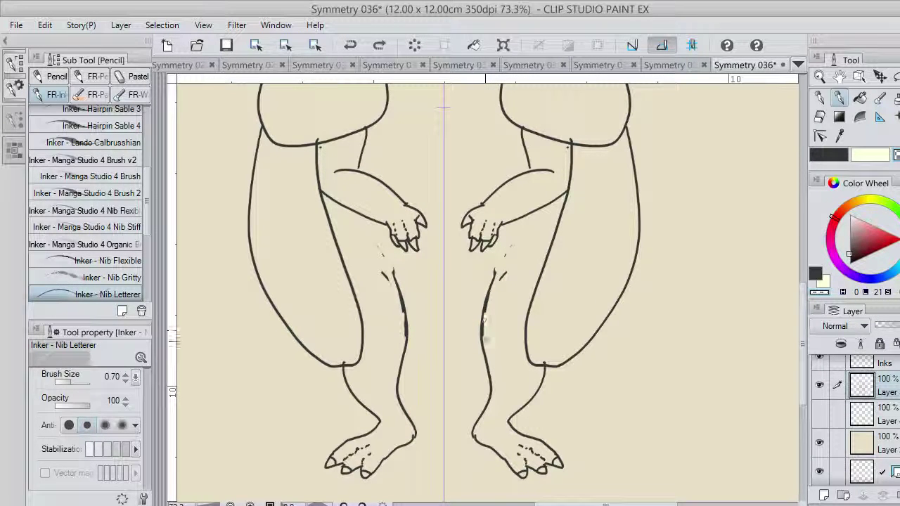
{"action": "mouse_move", "coordinate": [485, 341]}
{"action": "left_mouse_down"}
{"action": "mouse_move", "coordinate": [488, 300]}
{"action": "mouse_move", "coordinate": [506, 274]}
{"action": "left_mouse_up"}
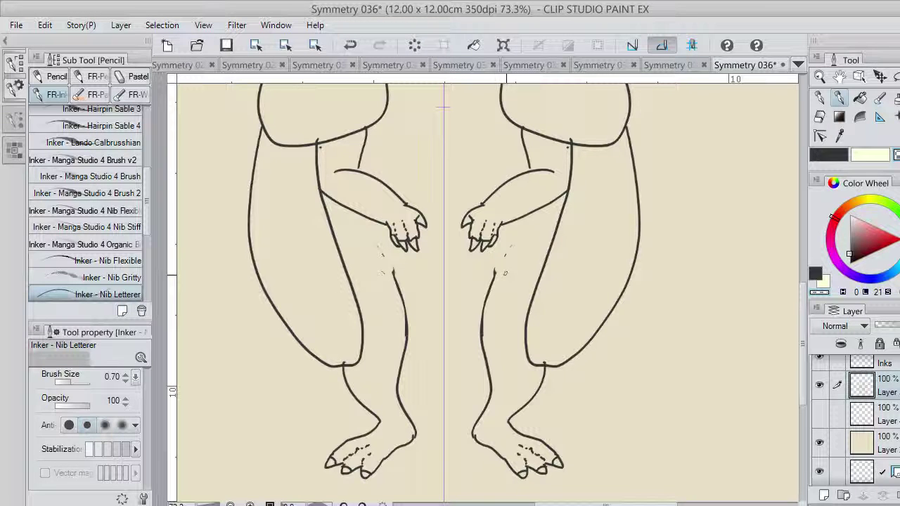
{"action": "left_click", "coordinate": [816, 156]}
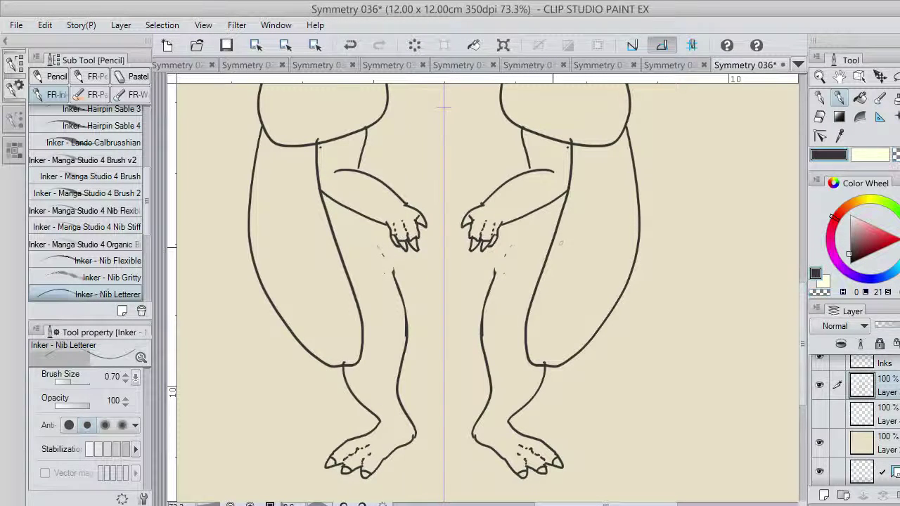
Hatch short fur strokes between the legs toward the symmetry line, and outline curved haunches and tails sweeping outward behind the bodies.
{"action": "mouse_move", "coordinate": [403, 367]}
{"action": "left_mouse_down"}
{"action": "mouse_move", "coordinate": [430, 395]}
{"action": "mouse_move", "coordinate": [429, 371]}
{"action": "left_mouse_up"}
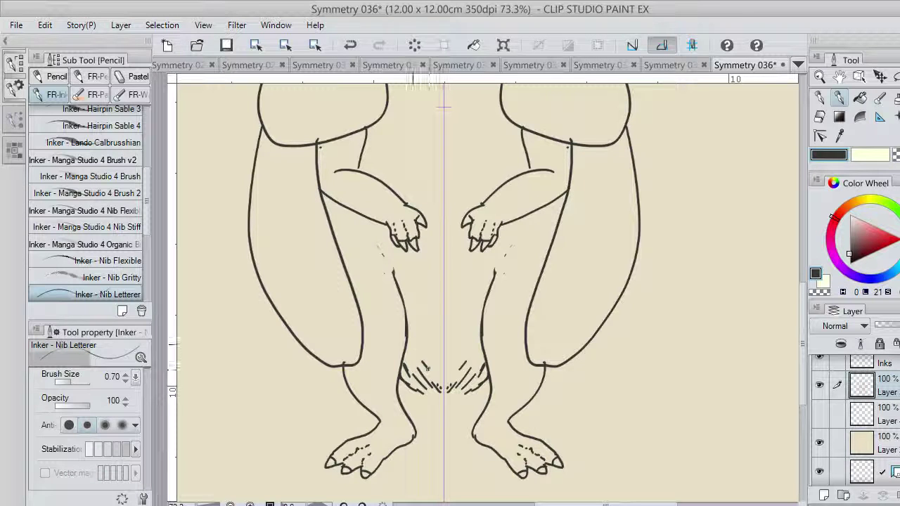
{"action": "left_click", "coordinate": [412, 345]}
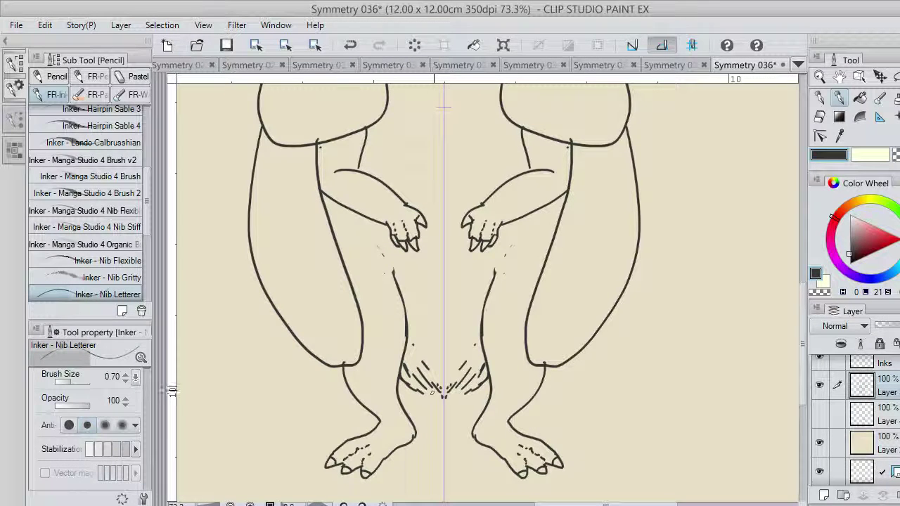
{"action": "mouse_move", "coordinate": [428, 387]}
{"action": "left_mouse_down"}
{"action": "mouse_move", "coordinate": [457, 416]}
{"action": "mouse_move", "coordinate": [482, 413]}
{"action": "mouse_move", "coordinate": [631, 358]}
{"action": "mouse_move", "coordinate": [678, 357]}
{"action": "mouse_move", "coordinate": [588, 345]}
{"action": "left_mouse_up"}
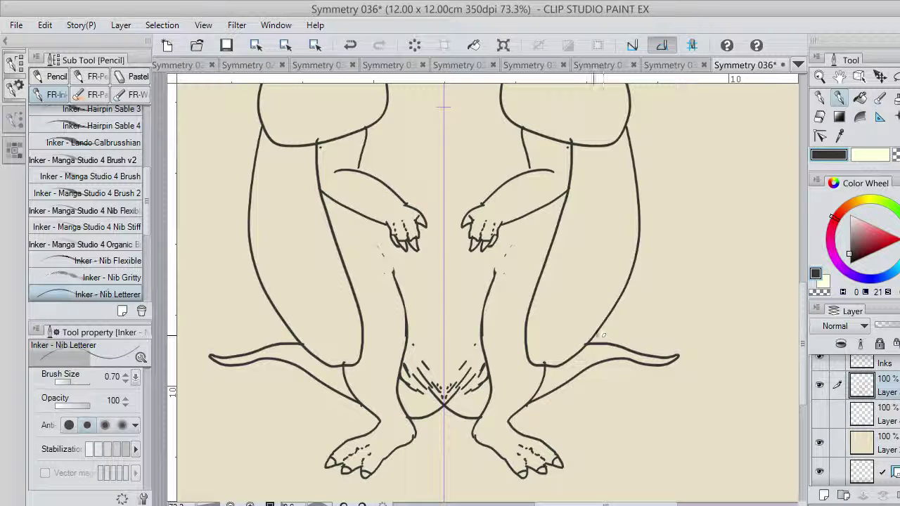
Add curved inner lines to the rounded shapes that meet at the symmetry line between the ankles.
{"action": "left_click_drag", "start_coordinate": [445, 405], "coordinate": [487, 384]}
{"action": "key", "text": "ctrl+z"}
{"action": "mouse_move", "coordinate": [463, 416]}
{"action": "left_mouse_down"}
{"action": "mouse_move", "coordinate": [485, 394]}
{"action": "mouse_move", "coordinate": [482, 413]}
{"action": "mouse_move", "coordinate": [469, 418]}
{"action": "left_mouse_up"}
{"action": "key", "text": "ctrl+z"}
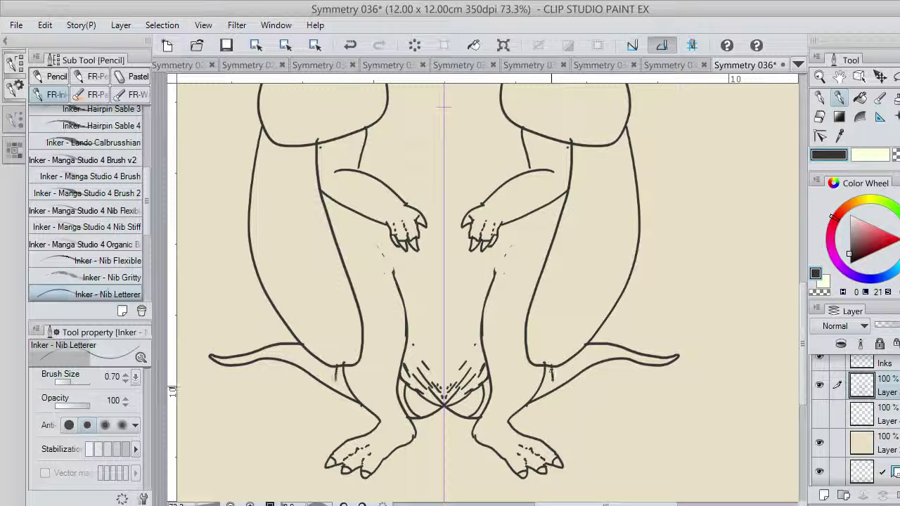
Draw curved ring bands across each tail from its base to its tip.
{"action": "left_click_drag", "start_coordinate": [544, 393], "coordinate": [550, 370]}
{"action": "key", "text": "ctrl+z"}
{"action": "key", "text": "ctrl+z"}
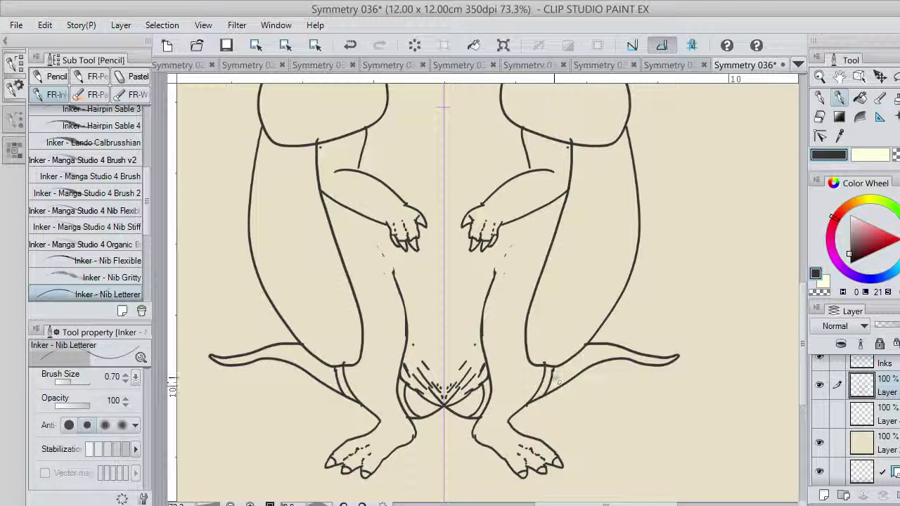
{"action": "left_click_drag", "start_coordinate": [563, 387], "coordinate": [567, 358]}
{"action": "key", "text": "ctrl+z"}
{"action": "key", "text": "ctrl+z"}
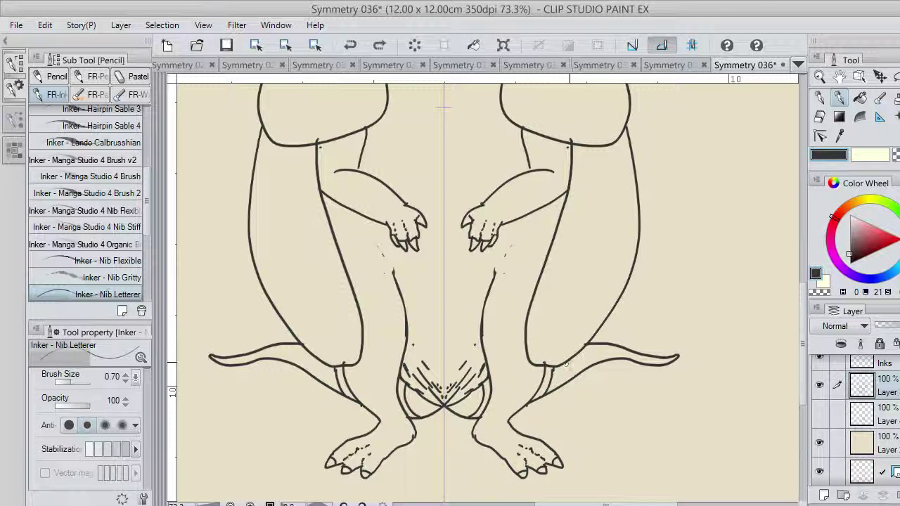
{"action": "mouse_move", "coordinate": [561, 388]}
{"action": "left_mouse_down"}
{"action": "mouse_move", "coordinate": [568, 355]}
{"action": "mouse_move", "coordinate": [562, 384]}
{"action": "mouse_move", "coordinate": [585, 346]}
{"action": "mouse_move", "coordinate": [600, 343]}
{"action": "mouse_move", "coordinate": [596, 364]}
{"action": "mouse_move", "coordinate": [641, 360]}
{"action": "left_mouse_up"}
{"action": "key", "text": "ctrl+z"}
{"action": "key", "text": "ctrl+z"}
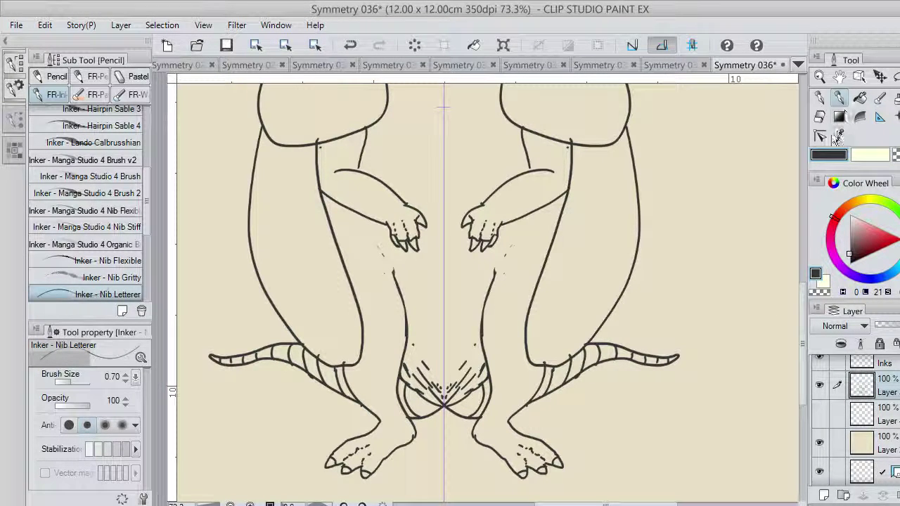
Erase the left tail and the left rounded shape between the ankles with the Hard eraser, tidying the leftover marks along the haunch.
{"action": "left_click", "coordinate": [819, 116]}
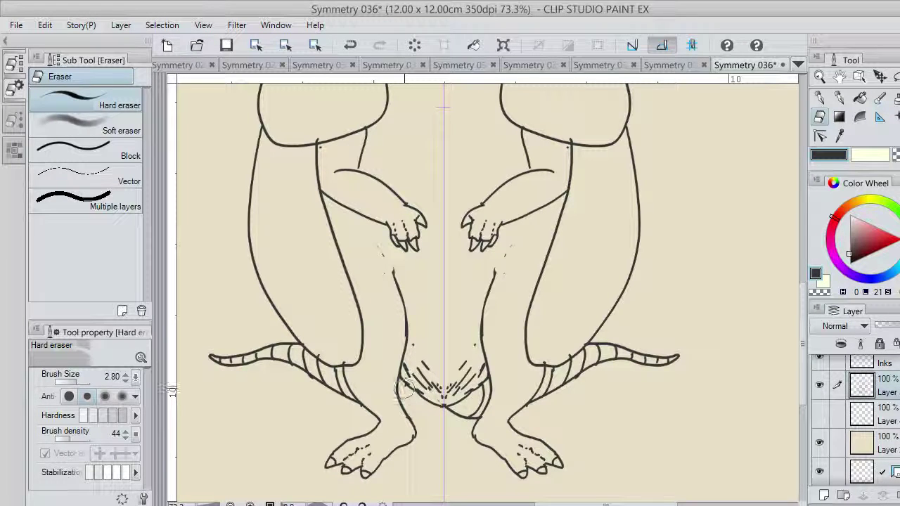
{"action": "mouse_move", "coordinate": [205, 345]}
{"action": "left_mouse_down"}
{"action": "mouse_move", "coordinate": [214, 368]}
{"action": "mouse_move", "coordinate": [258, 376]}
{"action": "mouse_move", "coordinate": [247, 332]}
{"action": "mouse_move", "coordinate": [266, 333]}
{"action": "mouse_move", "coordinate": [278, 352]}
{"action": "mouse_move", "coordinate": [301, 358]}
{"action": "mouse_move", "coordinate": [291, 341]}
{"action": "mouse_move", "coordinate": [304, 365]}
{"action": "left_mouse_up"}
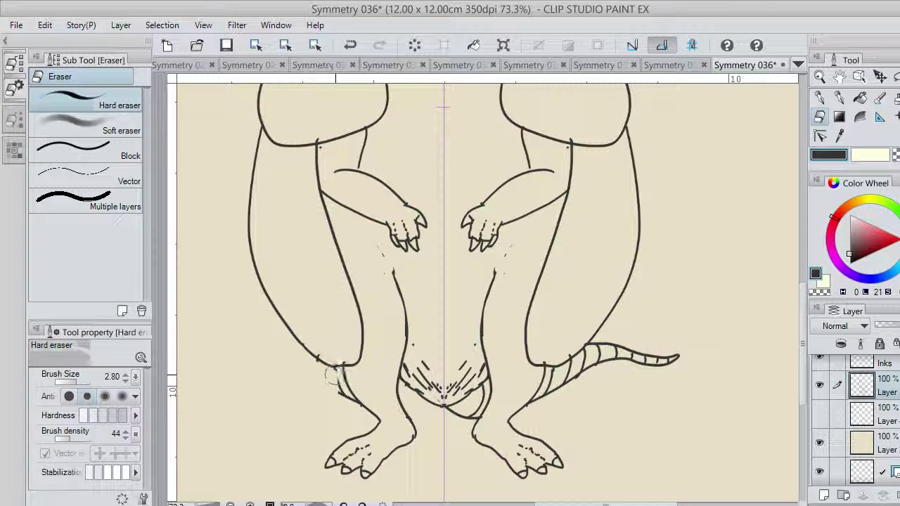
{"action": "mouse_move", "coordinate": [332, 375]}
{"action": "left_mouse_down"}
{"action": "mouse_move", "coordinate": [331, 391]}
{"action": "mouse_move", "coordinate": [356, 406]}
{"action": "left_mouse_up"}
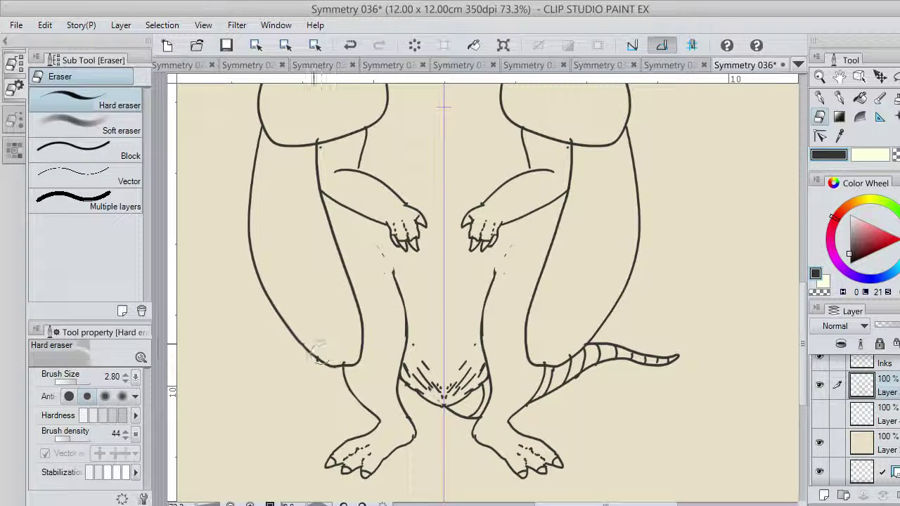
{"action": "mouse_move", "coordinate": [318, 353]}
{"action": "left_mouse_down"}
{"action": "mouse_move", "coordinate": [346, 365]}
{"action": "mouse_move", "coordinate": [340, 360]}
{"action": "left_mouse_up"}
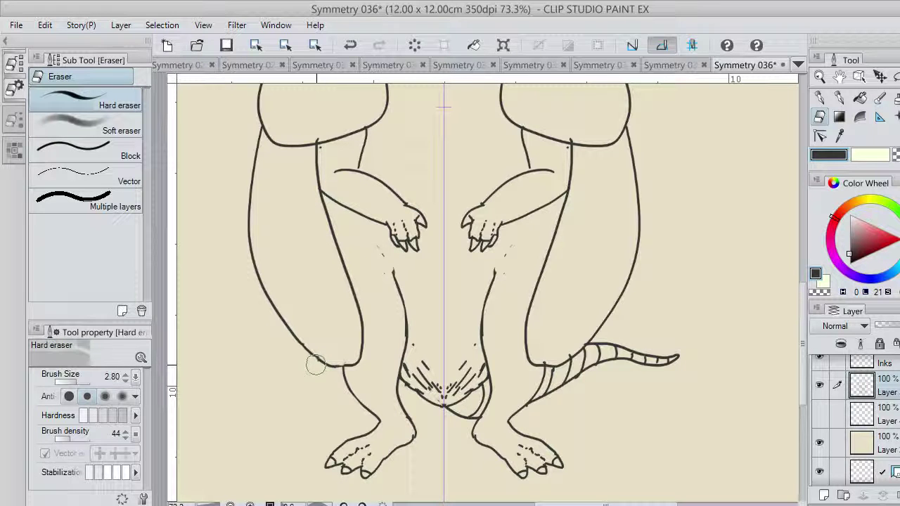
{"action": "key", "text": "ctrl+z"}
{"action": "left_click_drag", "start_coordinate": [313, 359], "coordinate": [323, 371]}
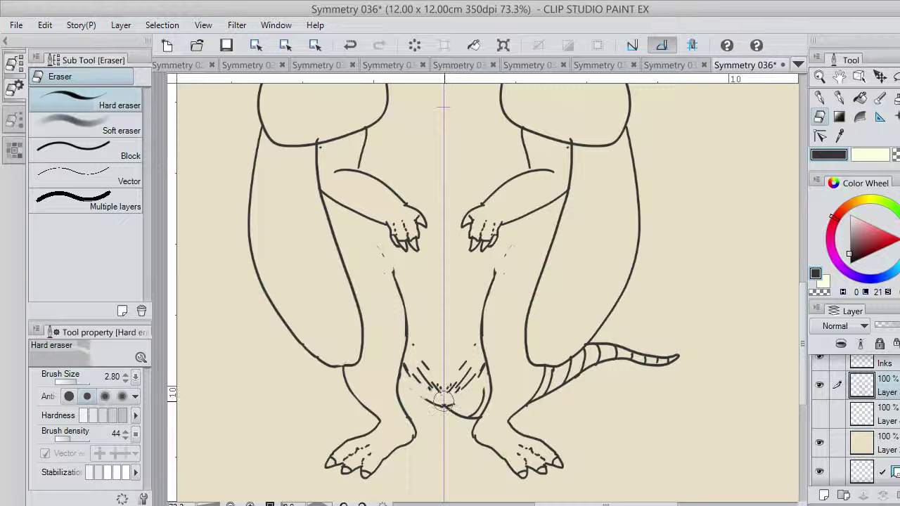
Erase the fur strokes between the legs and the stray marks below the hands and at the shoulder plates' lower edges.
{"action": "mouse_move", "coordinate": [446, 397]}
{"action": "left_mouse_down"}
{"action": "mouse_move", "coordinate": [437, 406]}
{"action": "mouse_move", "coordinate": [413, 384]}
{"action": "mouse_move", "coordinate": [417, 341]}
{"action": "left_mouse_up"}
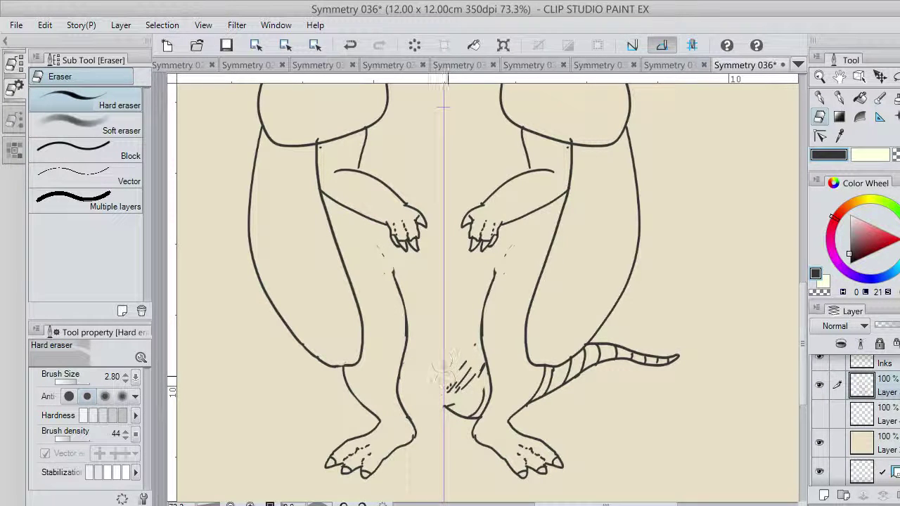
{"action": "mouse_move", "coordinate": [443, 373]}
{"action": "left_mouse_down"}
{"action": "mouse_move", "coordinate": [470, 367]}
{"action": "mouse_move", "coordinate": [478, 370]}
{"action": "mouse_move", "coordinate": [472, 337]}
{"action": "left_mouse_up"}
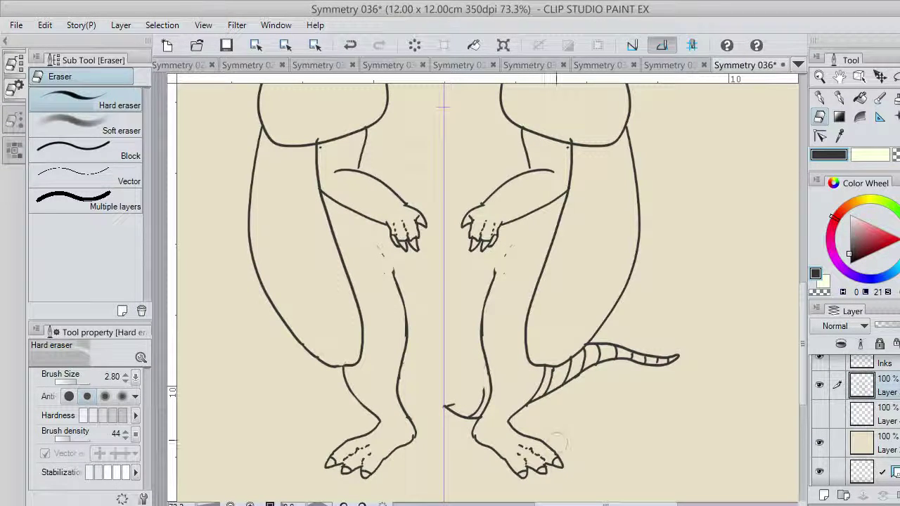
{"action": "mouse_move", "coordinate": [502, 260]}
{"action": "left_mouse_down"}
{"action": "mouse_move", "coordinate": [509, 267]}
{"action": "mouse_move", "coordinate": [508, 252]}
{"action": "left_mouse_up"}
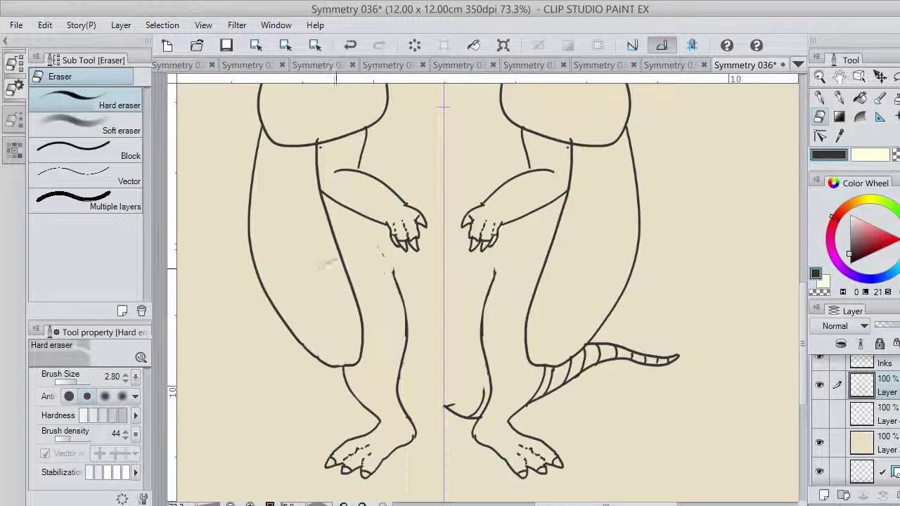
{"action": "left_click_drag", "start_coordinate": [374, 245], "coordinate": [386, 281]}
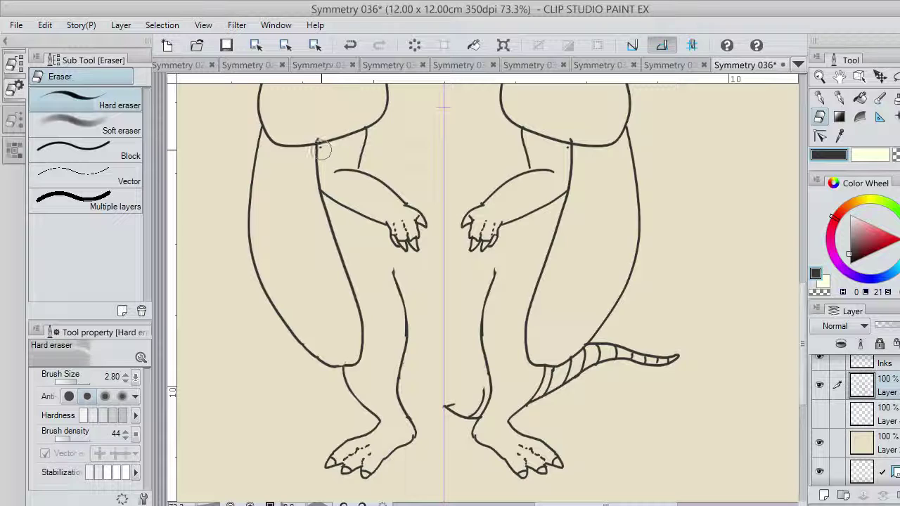
{"action": "left_click_drag", "start_coordinate": [321, 150], "coordinate": [324, 148]}
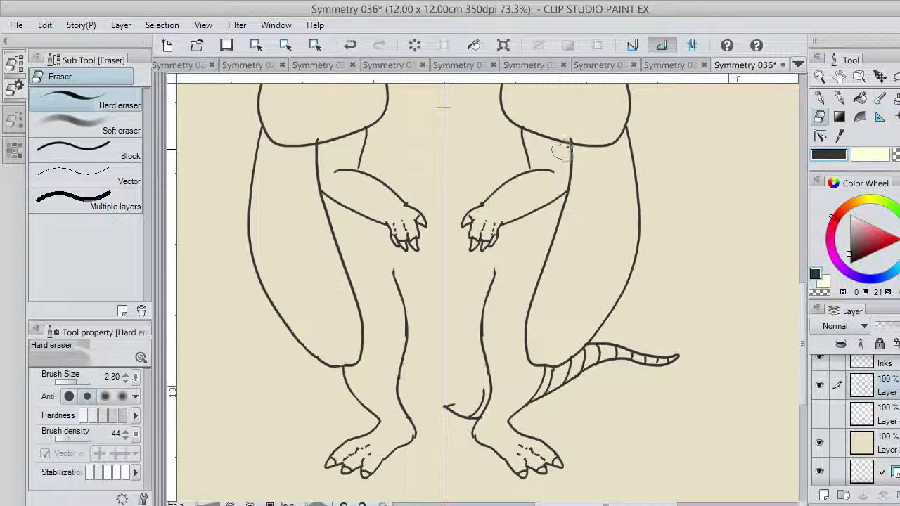
{"action": "left_click_drag", "start_coordinate": [557, 151], "coordinate": [572, 137]}
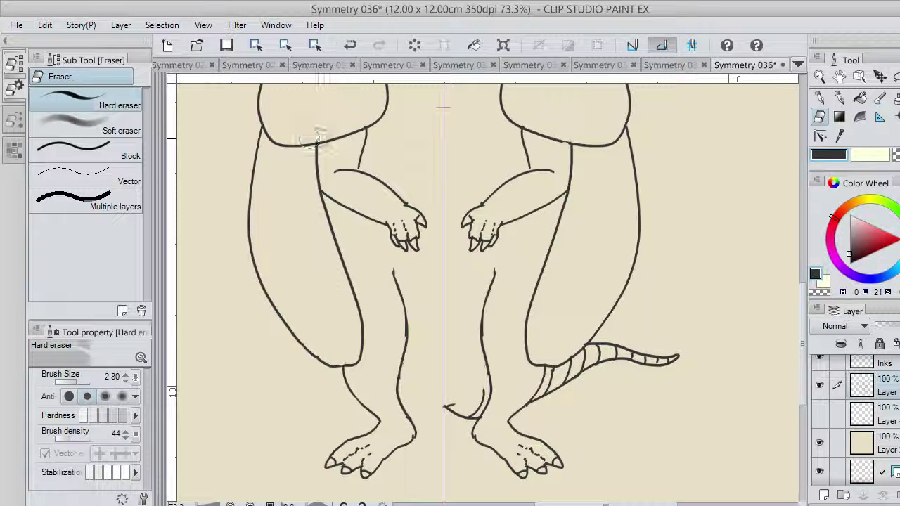
Save the drawing.
{"action": "left_click", "coordinate": [232, 42]}
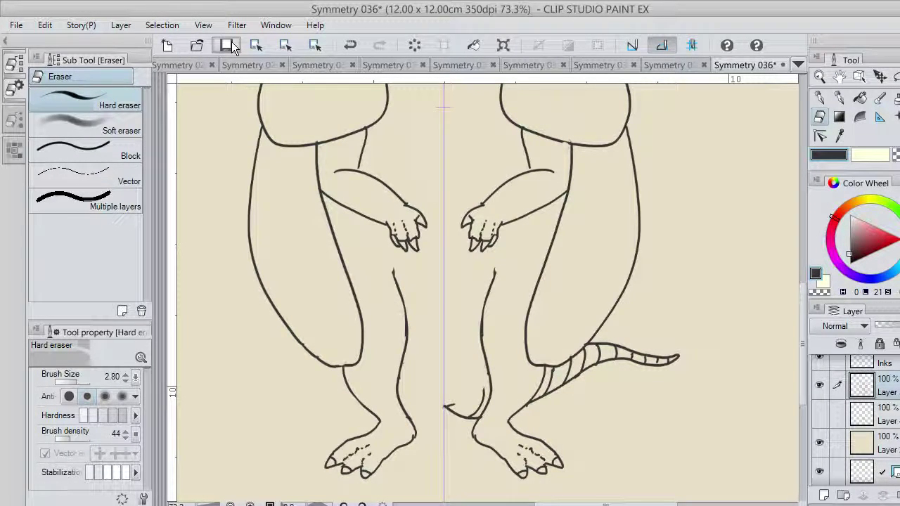
{"action": "left_click", "coordinate": [234, 47]}
{"action": "mouse_move", "coordinate": [805, 364]}
{"action": "left_mouse_down"}
{"action": "mouse_move", "coordinate": [797, 295]}
{"action": "mouse_move", "coordinate": [794, 378]}
{"action": "mouse_move", "coordinate": [789, 367]}
{"action": "left_mouse_up"}
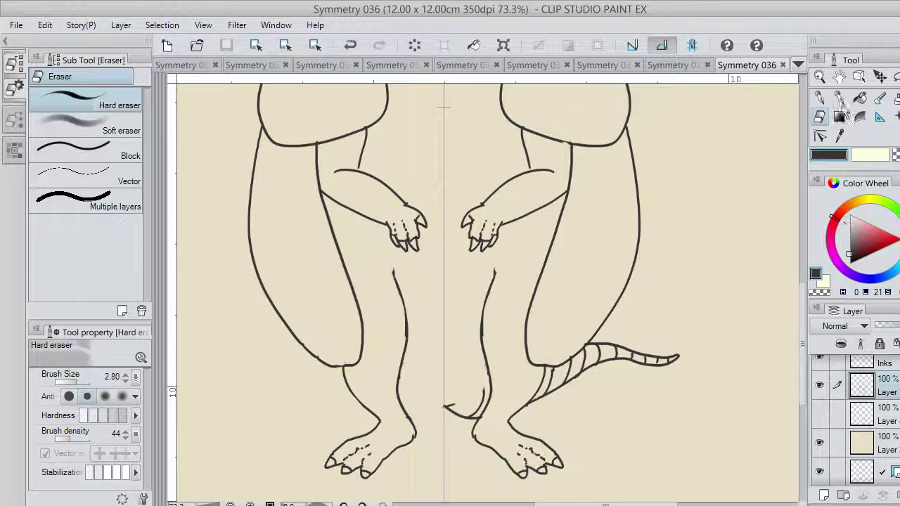
Hatch short mirrored fur strokes across the lower belly between the ankles with the Inker - Nib Letterer pencil.
{"action": "left_click", "coordinate": [839, 99]}
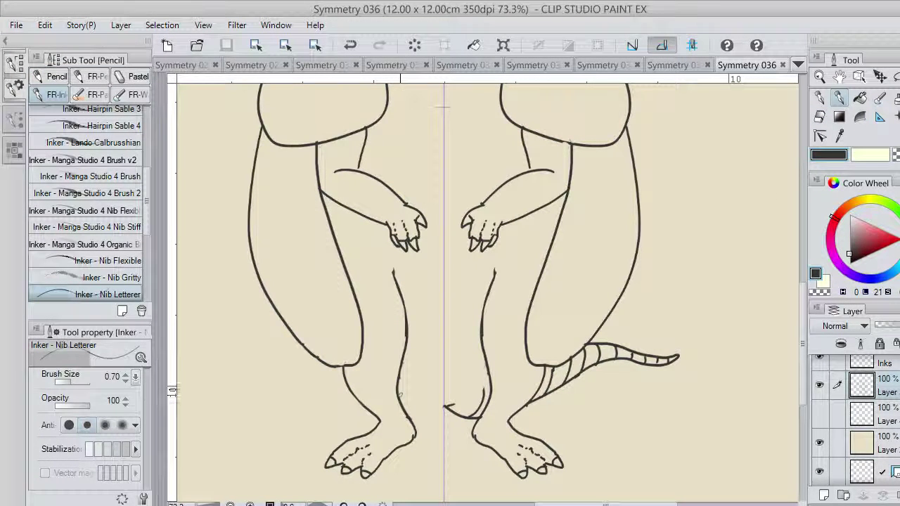
{"action": "mouse_move", "coordinate": [400, 382]}
{"action": "left_mouse_down"}
{"action": "mouse_move", "coordinate": [414, 400]}
{"action": "mouse_move", "coordinate": [405, 401]}
{"action": "mouse_move", "coordinate": [443, 414]}
{"action": "mouse_move", "coordinate": [424, 401]}
{"action": "left_mouse_up"}
{"action": "key", "text": "ctrl+z"}
{"action": "key", "text": "ctrl+z"}
{"action": "mouse_move", "coordinate": [411, 356]}
{"action": "left_mouse_down"}
{"action": "mouse_move", "coordinate": [407, 368]}
{"action": "mouse_move", "coordinate": [418, 367]}
{"action": "mouse_move", "coordinate": [429, 388]}
{"action": "left_mouse_up"}
{"action": "left_click_drag", "start_coordinate": [439, 376], "coordinate": [441, 387]}
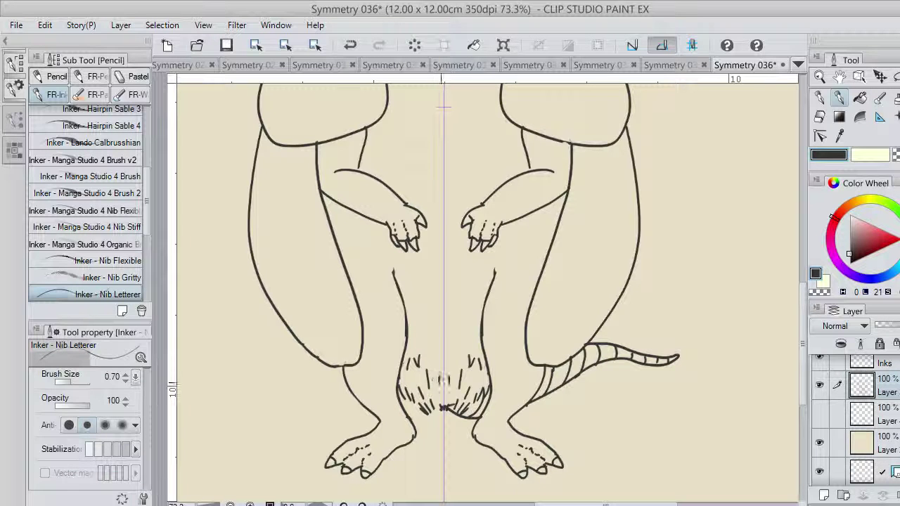
Continue the mirrored fur strokes up the belly, past the knees and into the areas beneath the forearms and hands.
{"action": "mouse_move", "coordinate": [432, 326]}
{"action": "left_mouse_down"}
{"action": "mouse_move", "coordinate": [436, 350]}
{"action": "mouse_move", "coordinate": [438, 332]}
{"action": "mouse_move", "coordinate": [422, 333]}
{"action": "left_mouse_up"}
{"action": "left_click_drag", "start_coordinate": [408, 291], "coordinate": [414, 313]}
{"action": "mouse_move", "coordinate": [392, 272]}
{"action": "left_mouse_down"}
{"action": "mouse_move", "coordinate": [429, 284]}
{"action": "mouse_move", "coordinate": [382, 280]}
{"action": "left_mouse_up"}
{"action": "left_click_drag", "start_coordinate": [367, 263], "coordinate": [363, 281]}
{"action": "left_click_drag", "start_coordinate": [356, 245], "coordinate": [355, 262]}
{"action": "left_click_drag", "start_coordinate": [349, 244], "coordinate": [352, 264]}
{"action": "mouse_move", "coordinate": [329, 215]}
{"action": "left_mouse_down"}
{"action": "mouse_move", "coordinate": [339, 243]}
{"action": "mouse_move", "coordinate": [359, 233]}
{"action": "left_mouse_up"}
{"action": "left_click_drag", "start_coordinate": [366, 225], "coordinate": [390, 265]}
{"action": "mouse_move", "coordinate": [394, 249]}
{"action": "left_mouse_down"}
{"action": "mouse_move", "coordinate": [399, 268]}
{"action": "mouse_move", "coordinate": [421, 270]}
{"action": "left_mouse_up"}
{"action": "left_click_drag", "start_coordinate": [426, 230], "coordinate": [435, 285]}
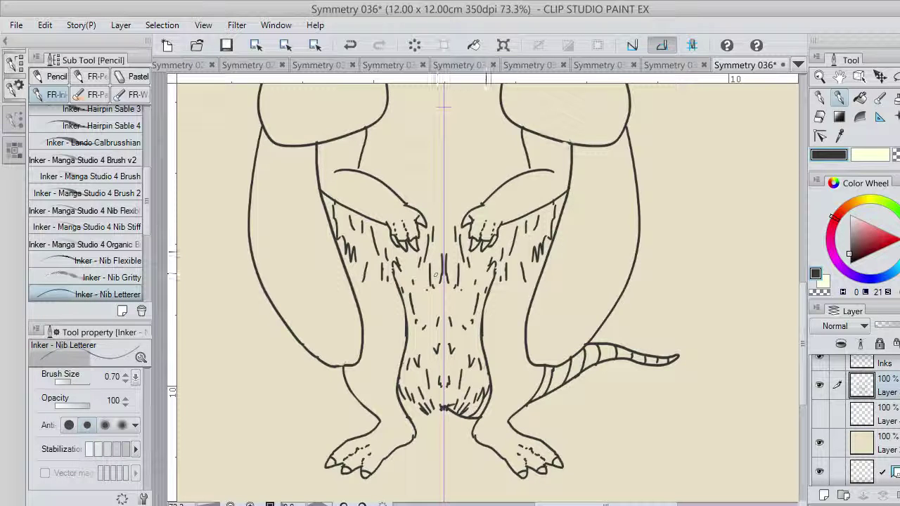
Hatch mirrored fur strokes over the chest, between the shoulder plates and the upper edges of the forearms.
{"action": "left_click_drag", "start_coordinate": [802, 316], "coordinate": [802, 279]}
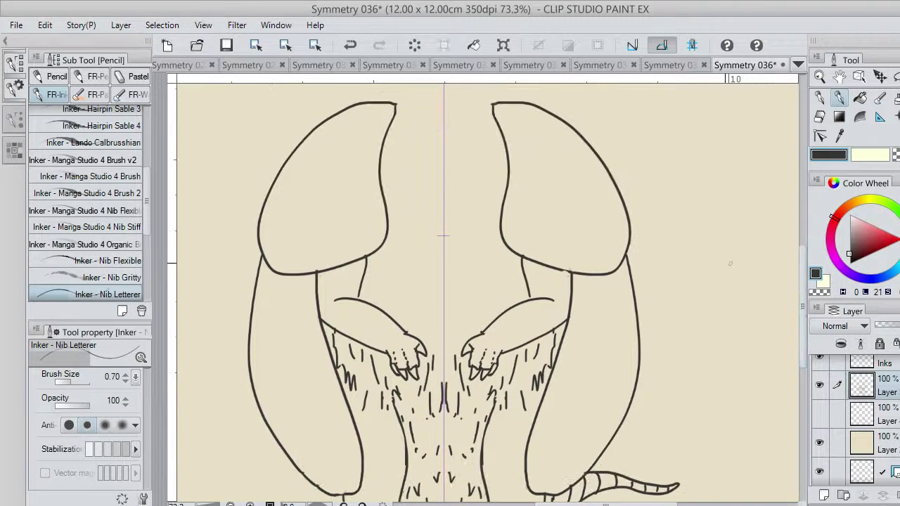
{"action": "left_click_drag", "start_coordinate": [374, 288], "coordinate": [365, 296]}
{"action": "left_click", "coordinate": [371, 276]}
{"action": "left_click_drag", "start_coordinate": [380, 262], "coordinate": [382, 276]}
{"action": "left_click_drag", "start_coordinate": [382, 278], "coordinate": [392, 298]}
{"action": "mouse_move", "coordinate": [391, 302]}
{"action": "left_mouse_down"}
{"action": "mouse_move", "coordinate": [389, 312]}
{"action": "mouse_move", "coordinate": [380, 308]}
{"action": "mouse_move", "coordinate": [401, 314]}
{"action": "left_mouse_up"}
{"action": "left_click_drag", "start_coordinate": [410, 314], "coordinate": [406, 320]}
{"action": "left_click_drag", "start_coordinate": [421, 278], "coordinate": [420, 283]}
{"action": "left_click_drag", "start_coordinate": [425, 290], "coordinate": [426, 324]}
{"action": "left_click_drag", "start_coordinate": [426, 325], "coordinate": [443, 351]}
{"action": "left_click_drag", "start_coordinate": [420, 306], "coordinate": [426, 280]}
{"action": "left_click_drag", "start_coordinate": [400, 267], "coordinate": [414, 339]}
{"action": "left_click_drag", "start_coordinate": [398, 317], "coordinate": [406, 327]}
{"action": "left_click_drag", "start_coordinate": [397, 297], "coordinate": [402, 310]}
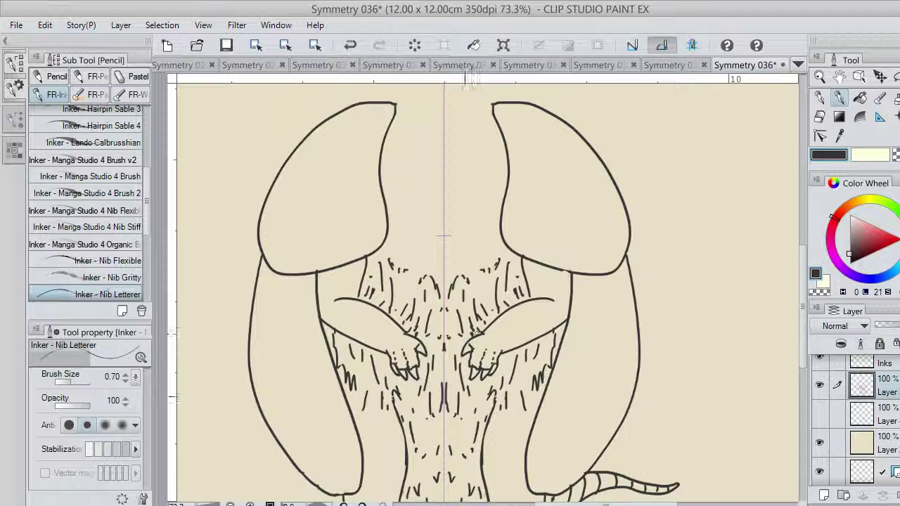
Add denser fur strokes along the belly and the inner shell edges below the arms.
{"action": "left_click_drag", "start_coordinate": [471, 426], "coordinate": [461, 445]}
{"action": "left_click_drag", "start_coordinate": [521, 393], "coordinate": [526, 411]}
{"action": "mouse_move", "coordinate": [529, 399]}
{"action": "left_mouse_down"}
{"action": "mouse_move", "coordinate": [537, 412]}
{"action": "mouse_move", "coordinate": [547, 404]}
{"action": "left_mouse_up"}
{"action": "mouse_move", "coordinate": [556, 328]}
{"action": "left_mouse_down"}
{"action": "mouse_move", "coordinate": [558, 340]}
{"action": "mouse_move", "coordinate": [565, 330]}
{"action": "left_mouse_up"}
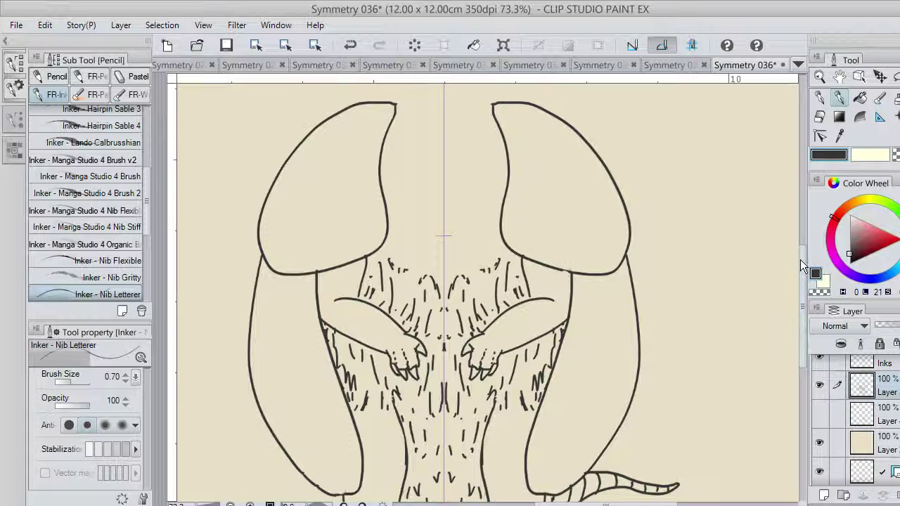
Draw the mirrored head outline between the shoulder plates, tapering to a snout at the symmetry line, with pointed ears above.
{"action": "scroll", "coordinate": [803, 330], "scroll_direction": "up", "scroll_amount": 3}
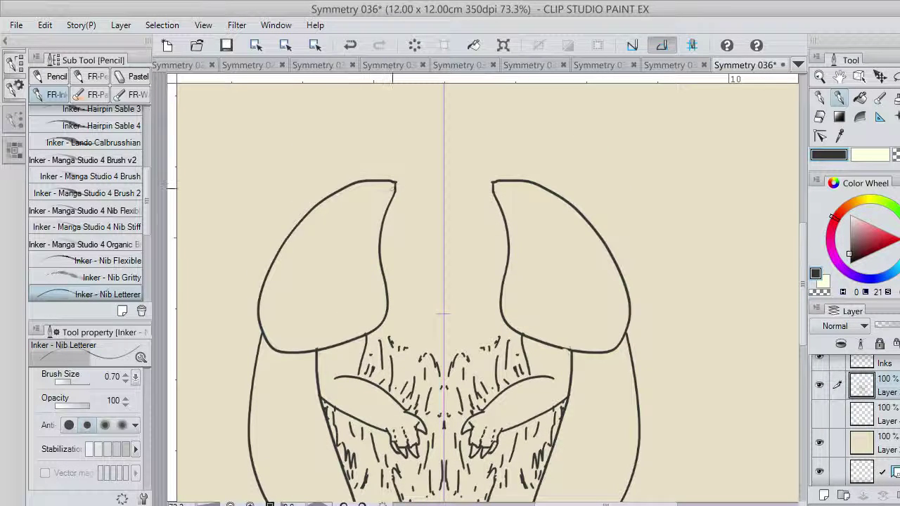
{"action": "mouse_move", "coordinate": [396, 181]}
{"action": "left_mouse_down"}
{"action": "mouse_move", "coordinate": [370, 253]}
{"action": "mouse_move", "coordinate": [443, 360]}
{"action": "left_mouse_up"}
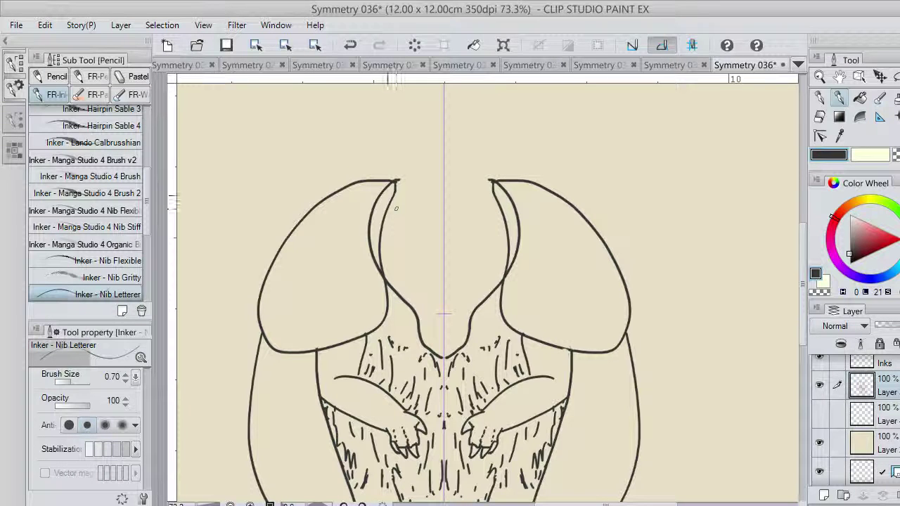
{"action": "mouse_move", "coordinate": [395, 181]}
{"action": "left_mouse_down"}
{"action": "mouse_move", "coordinate": [367, 112]}
{"action": "mouse_move", "coordinate": [401, 145]}
{"action": "mouse_move", "coordinate": [372, 98]}
{"action": "mouse_move", "coordinate": [421, 154]}
{"action": "mouse_move", "coordinate": [424, 188]}
{"action": "left_mouse_up"}
{"action": "key", "text": "ctrl+z"}
{"action": "key", "text": "ctrl+z"}
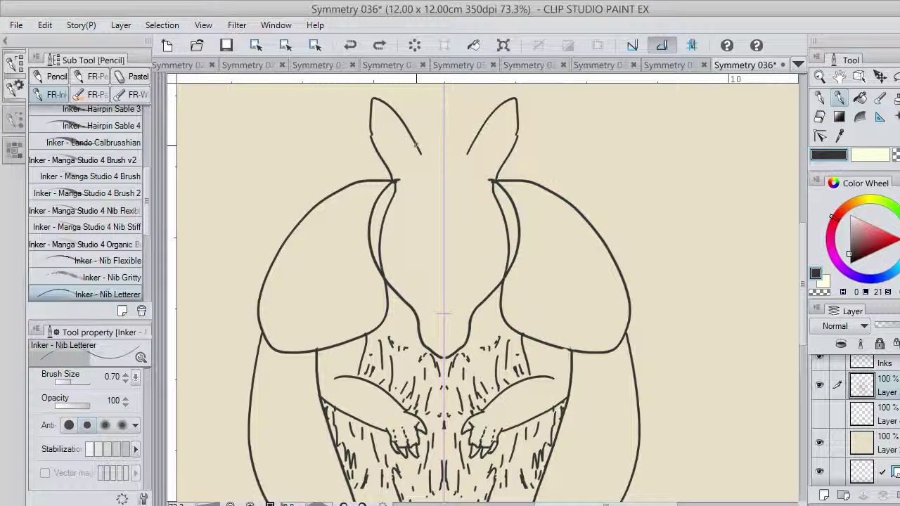
Finish the inner ear edges with a curved crown line between them, and draw small eyes at the sides of the head.
{"action": "left_click_drag", "start_coordinate": [419, 151], "coordinate": [419, 176]}
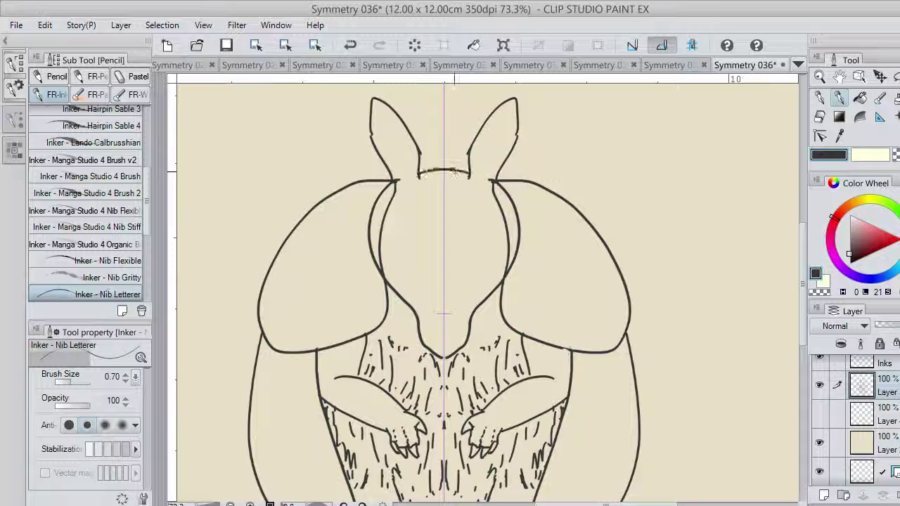
{"action": "key", "text": "ctrl+z"}
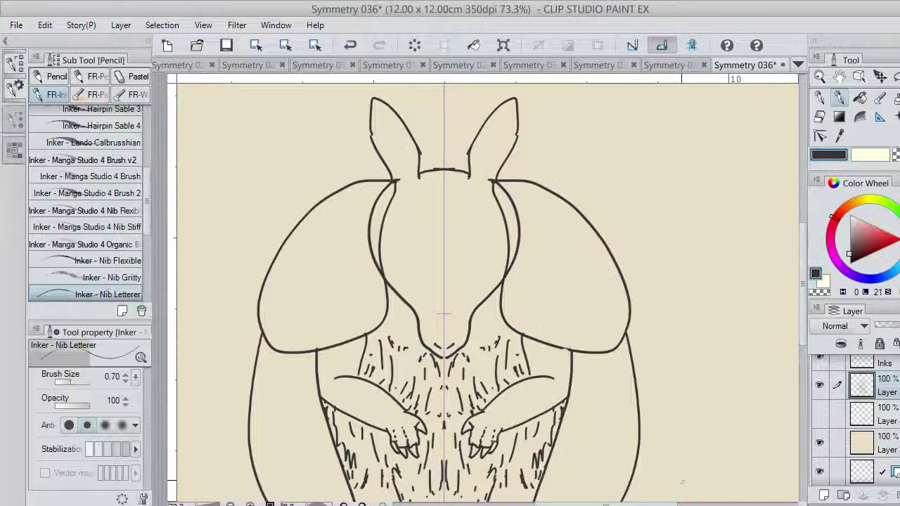
{"action": "mouse_move", "coordinate": [490, 280]}
{"action": "left_mouse_down"}
{"action": "mouse_move", "coordinate": [506, 268]}
{"action": "mouse_move", "coordinate": [495, 275]}
{"action": "left_mouse_up"}
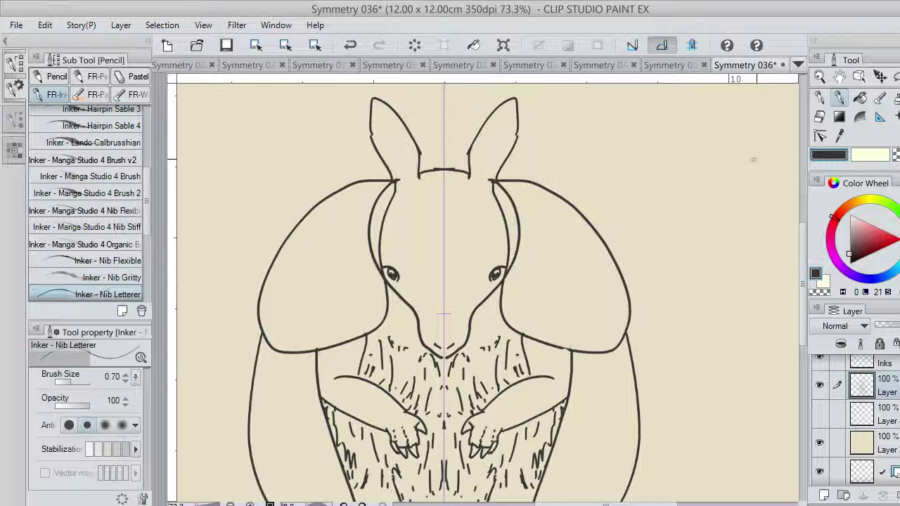
Erase the shoulder plate lines that cross inside the head, using the transparent colour.
{"action": "left_click", "coordinate": [895, 154]}
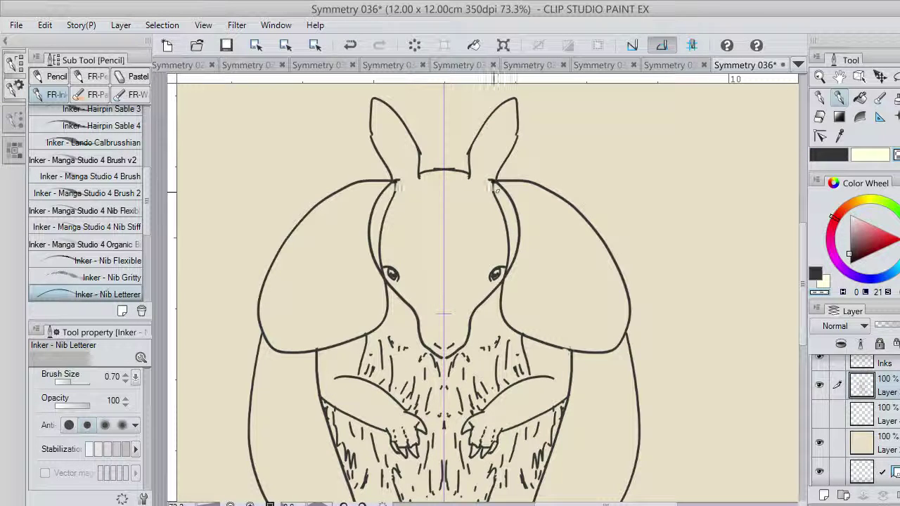
{"action": "left_click_drag", "start_coordinate": [495, 191], "coordinate": [491, 188]}
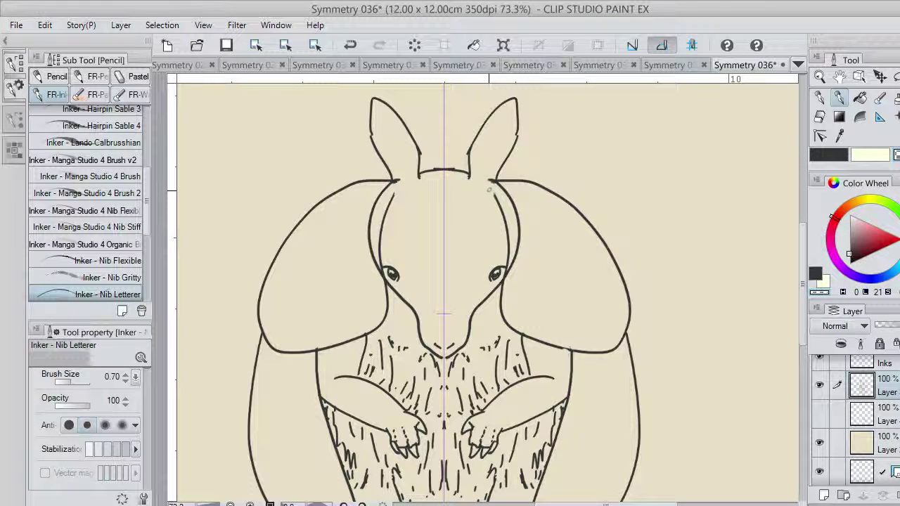
{"action": "left_click_drag", "start_coordinate": [492, 184], "coordinate": [507, 259]}
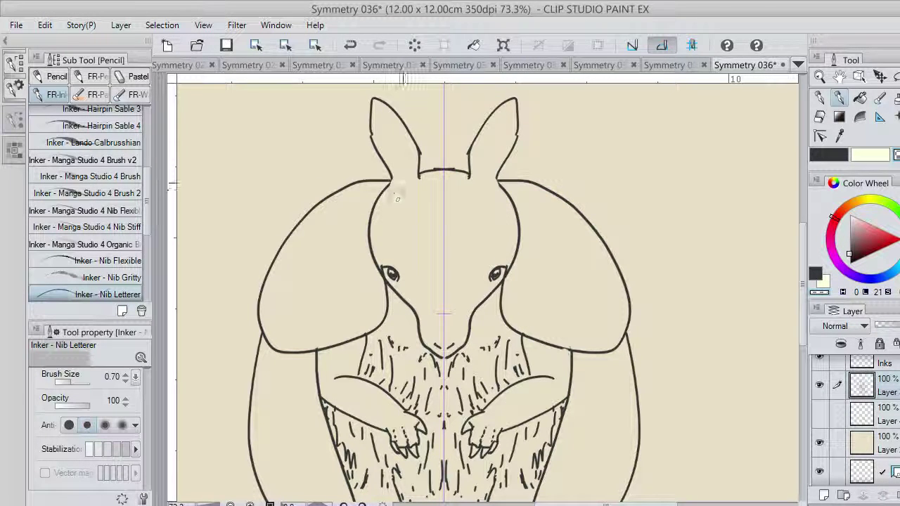
{"action": "left_click_drag", "start_coordinate": [398, 191], "coordinate": [395, 195]}
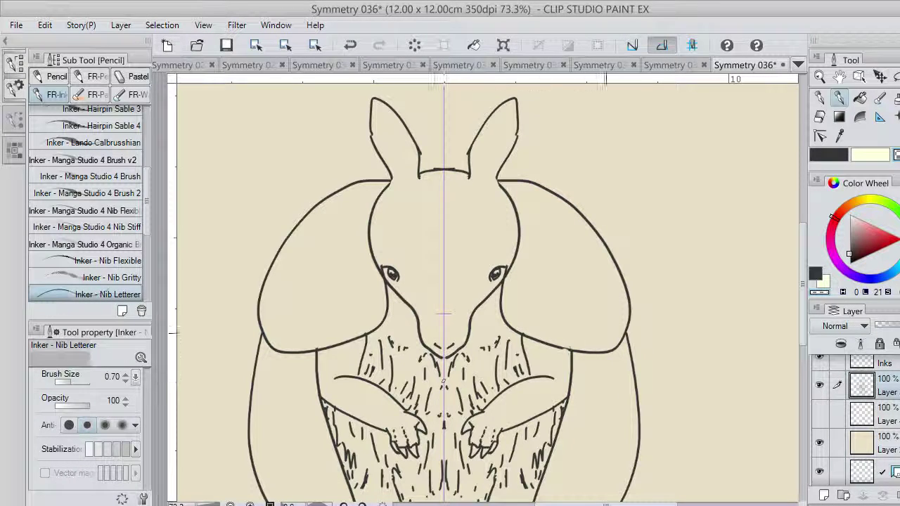
Return to the dark drawing colour and draw two nested pointed ovals on the symmetry line in the upper forehead.
{"action": "scroll", "coordinate": [803, 336], "scroll_direction": "down", "scroll_amount": 2}
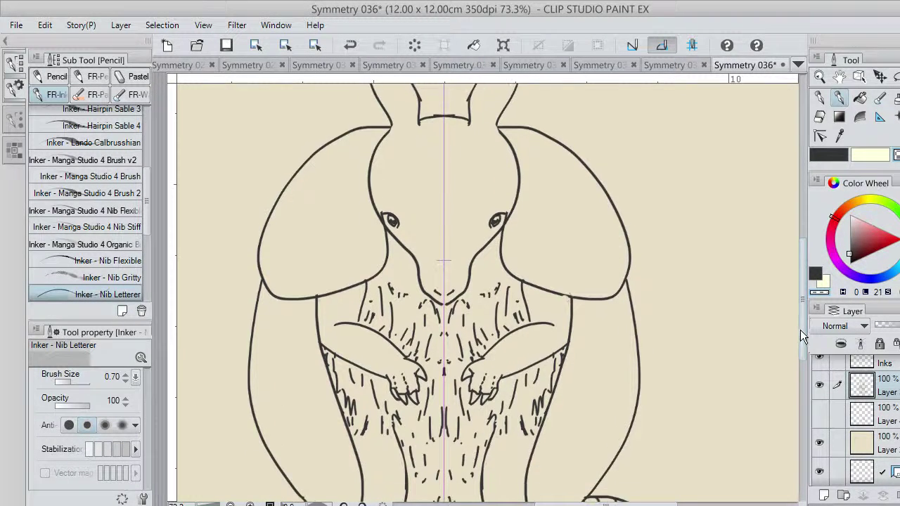
{"action": "scroll", "coordinate": [803, 336], "scroll_direction": "up", "scroll_amount": 2}
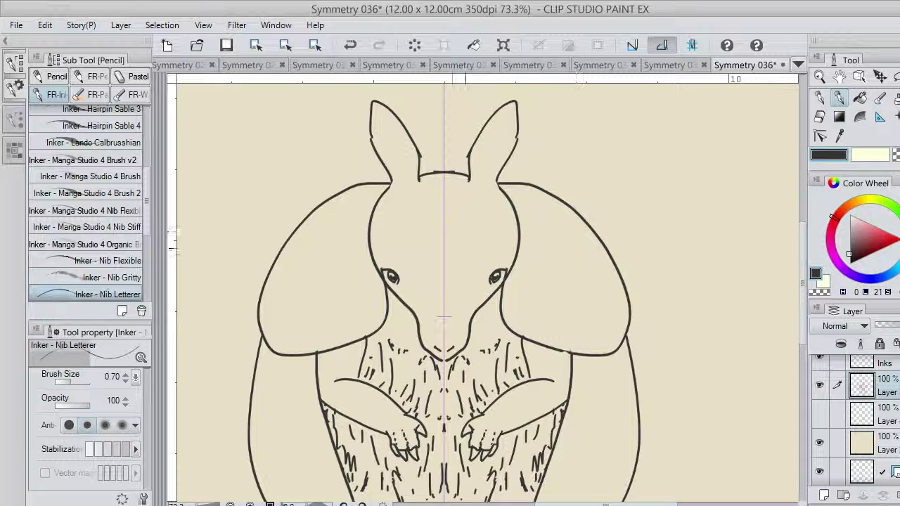
{"action": "left_click_drag", "start_coordinate": [444, 281], "coordinate": [444, 229]}
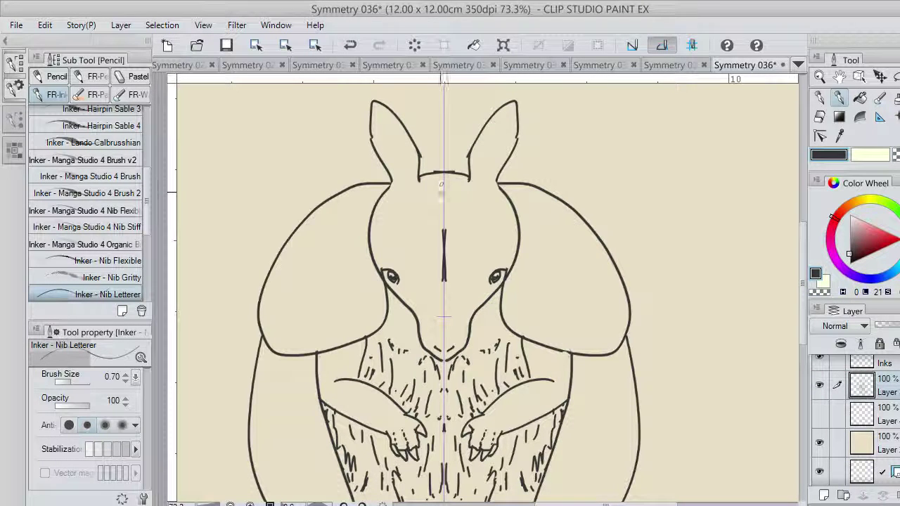
{"action": "key", "text": "ctrl+z"}
{"action": "left_click_drag", "start_coordinate": [444, 186], "coordinate": [444, 237]}
{"action": "left_click_drag", "start_coordinate": [447, 182], "coordinate": [444, 271]}
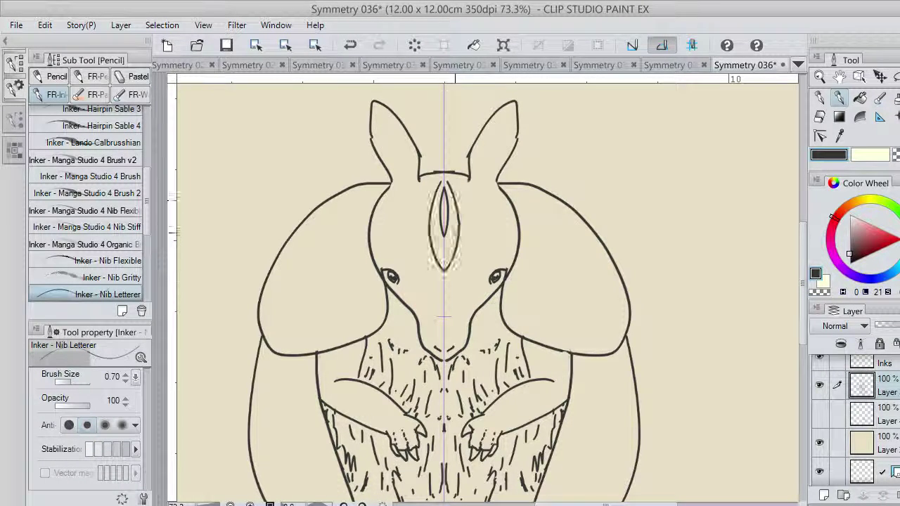
{"action": "key", "text": "ctrl+z"}
{"action": "left_click_drag", "start_coordinate": [444, 177], "coordinate": [444, 254]}
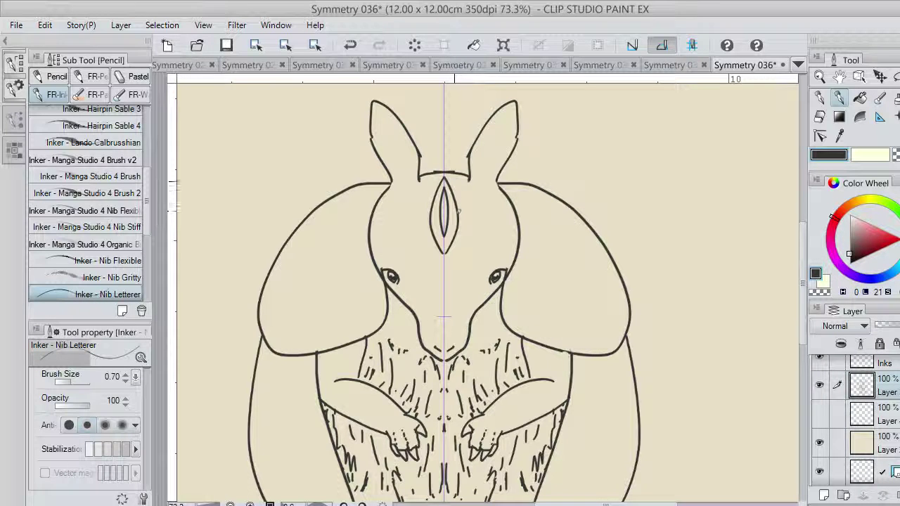
{"action": "mouse_move", "coordinate": [446, 173]}
{"action": "left_mouse_down"}
{"action": "mouse_move", "coordinate": [466, 235]}
{"action": "mouse_move", "coordinate": [444, 274]}
{"action": "left_mouse_up"}
{"action": "key", "text": "ctrl+z"}
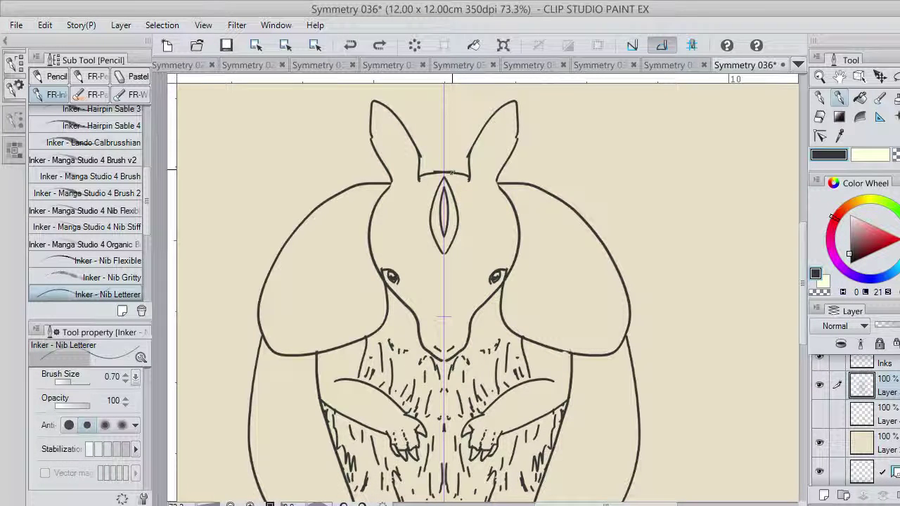
Add more nested pointed ovals across the forehead and a chain of small interlocking scales down the centre of the snout.
{"action": "mouse_move", "coordinate": [452, 172]}
{"action": "left_mouse_down"}
{"action": "mouse_move", "coordinate": [464, 219]}
{"action": "mouse_move", "coordinate": [444, 273]}
{"action": "mouse_move", "coordinate": [478, 244]}
{"action": "mouse_move", "coordinate": [471, 184]}
{"action": "mouse_move", "coordinate": [490, 211]}
{"action": "mouse_move", "coordinate": [478, 251]}
{"action": "mouse_move", "coordinate": [450, 288]}
{"action": "left_mouse_up"}
{"action": "key", "text": "ctrl+z"}
{"action": "mouse_move", "coordinate": [468, 177]}
{"action": "left_mouse_down"}
{"action": "mouse_move", "coordinate": [486, 199]}
{"action": "mouse_move", "coordinate": [441, 284]}
{"action": "mouse_move", "coordinate": [444, 336]}
{"action": "mouse_move", "coordinate": [445, 288]}
{"action": "mouse_move", "coordinate": [451, 298]}
{"action": "mouse_move", "coordinate": [461, 261]}
{"action": "mouse_move", "coordinate": [444, 237]}
{"action": "left_mouse_up"}
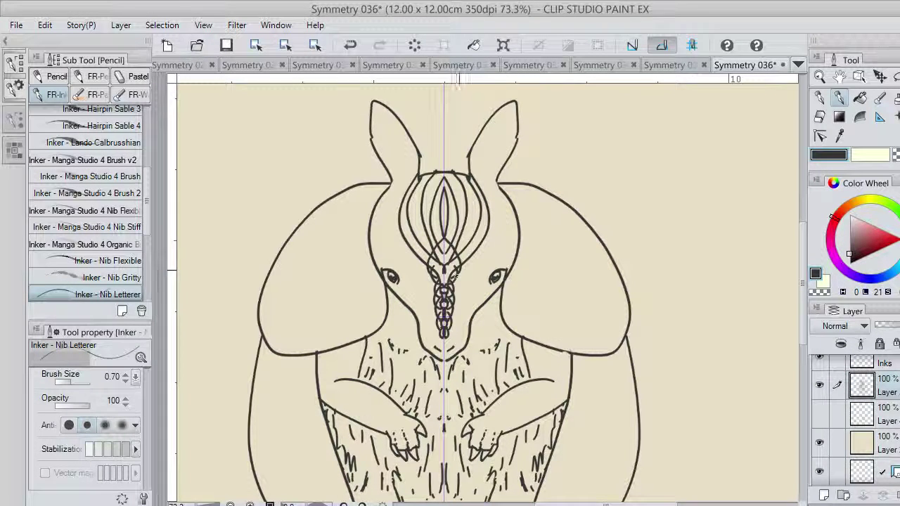
Draw mirrored diagonal curves crossing the forehead ovals from the symmetry line outward to form a lattice of scales.
{"action": "mouse_move", "coordinate": [458, 270]}
{"action": "left_mouse_down"}
{"action": "mouse_move", "coordinate": [462, 243]}
{"action": "mouse_move", "coordinate": [444, 224]}
{"action": "left_mouse_up"}
{"action": "mouse_move", "coordinate": [462, 264]}
{"action": "left_mouse_down"}
{"action": "mouse_move", "coordinate": [471, 244]}
{"action": "mouse_move", "coordinate": [445, 213]}
{"action": "left_mouse_up"}
{"action": "mouse_move", "coordinate": [466, 264]}
{"action": "left_mouse_down"}
{"action": "mouse_move", "coordinate": [473, 257]}
{"action": "mouse_move", "coordinate": [444, 208]}
{"action": "mouse_move", "coordinate": [458, 207]}
{"action": "mouse_move", "coordinate": [485, 245]}
{"action": "left_mouse_up"}
{"action": "mouse_move", "coordinate": [444, 195]}
{"action": "left_mouse_down"}
{"action": "mouse_move", "coordinate": [471, 202]}
{"action": "mouse_move", "coordinate": [492, 232]}
{"action": "mouse_move", "coordinate": [485, 244]}
{"action": "left_mouse_up"}
{"action": "mouse_move", "coordinate": [444, 187]}
{"action": "left_mouse_down"}
{"action": "mouse_move", "coordinate": [485, 202]}
{"action": "mouse_move", "coordinate": [503, 223]}
{"action": "mouse_move", "coordinate": [493, 246]}
{"action": "mouse_move", "coordinate": [503, 210]}
{"action": "mouse_move", "coordinate": [466, 172]}
{"action": "mouse_move", "coordinate": [484, 194]}
{"action": "left_mouse_up"}
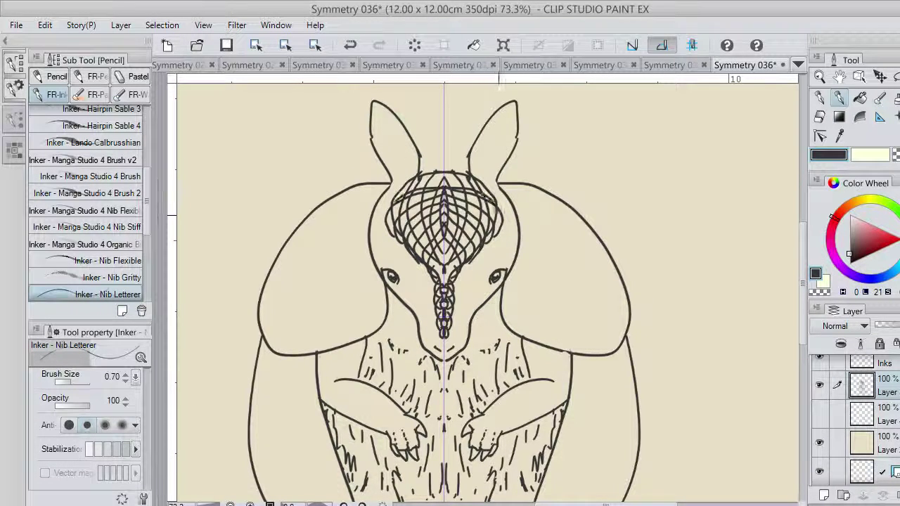
Redo the last lattice curve and extend the scale pattern to the crown and the outer sides of the forehead.
{"action": "key", "text": "ctrl+z"}
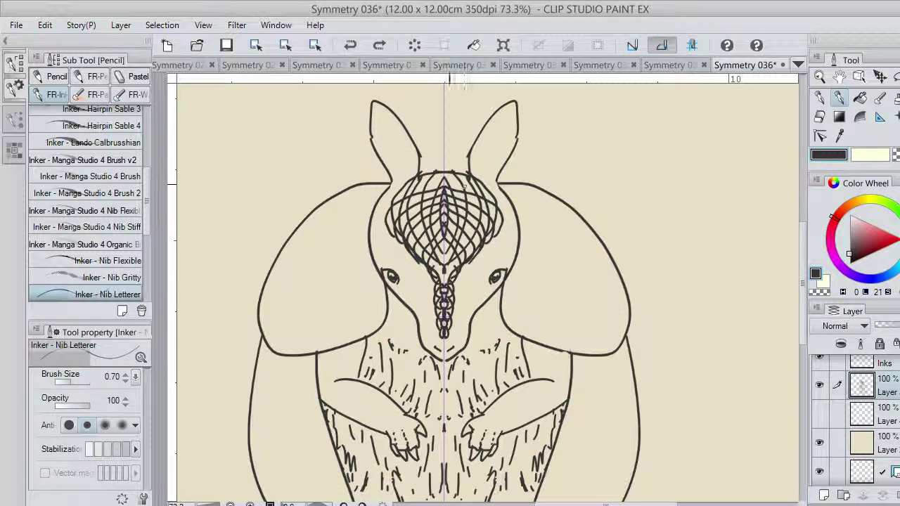
{"action": "mouse_move", "coordinate": [464, 184]}
{"action": "left_mouse_down"}
{"action": "mouse_move", "coordinate": [502, 207]}
{"action": "mouse_move", "coordinate": [500, 225]}
{"action": "left_mouse_up"}
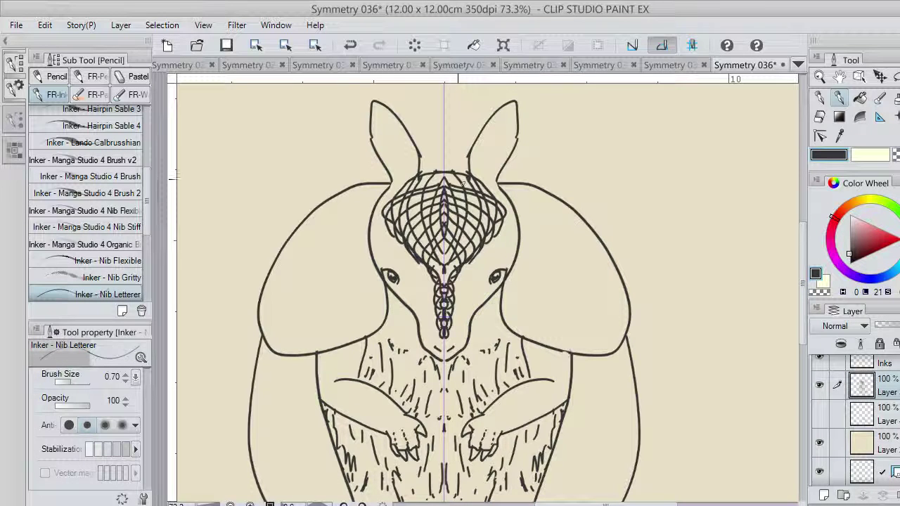
{"action": "left_click_drag", "start_coordinate": [444, 175], "coordinate": [507, 202]}
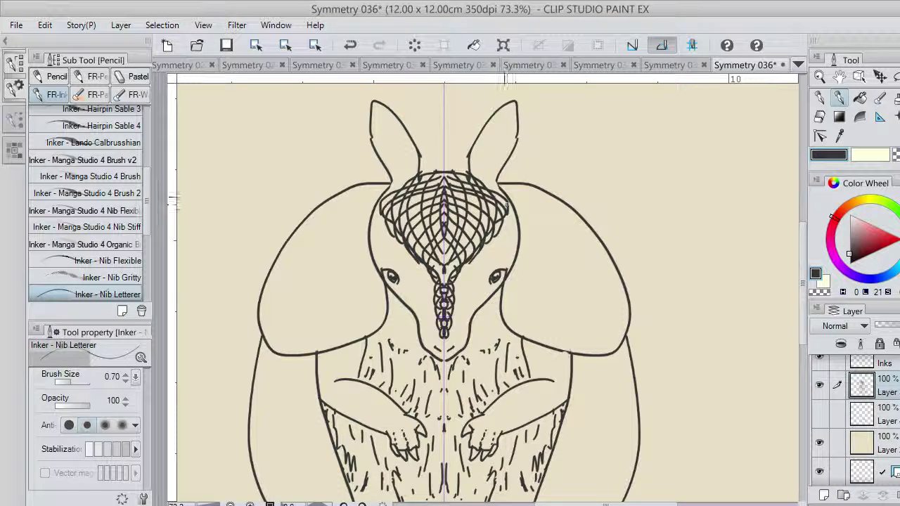
{"action": "left_click_drag", "start_coordinate": [447, 171], "coordinate": [492, 185]}
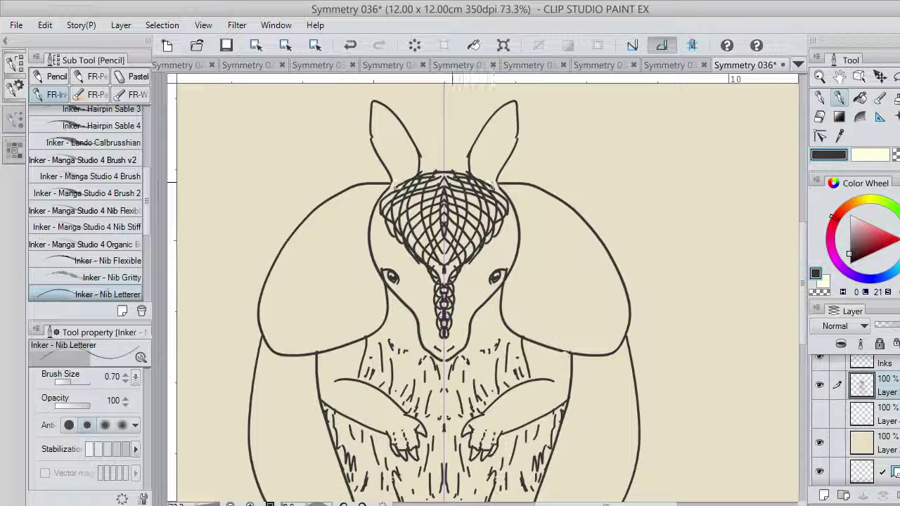
{"action": "left_click_drag", "start_coordinate": [491, 244], "coordinate": [465, 262]}
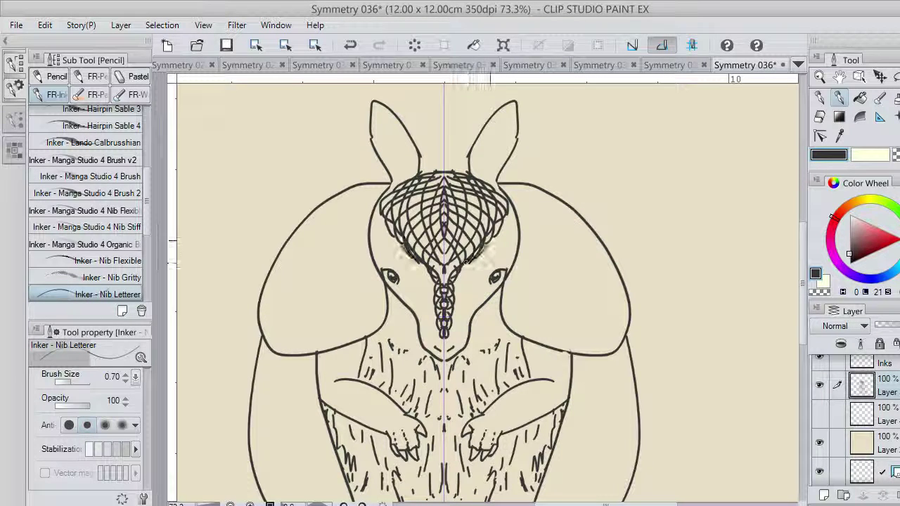
{"action": "left_click_drag", "start_coordinate": [503, 227], "coordinate": [497, 233]}
{"action": "left_click_drag", "start_coordinate": [465, 267], "coordinate": [503, 227]}
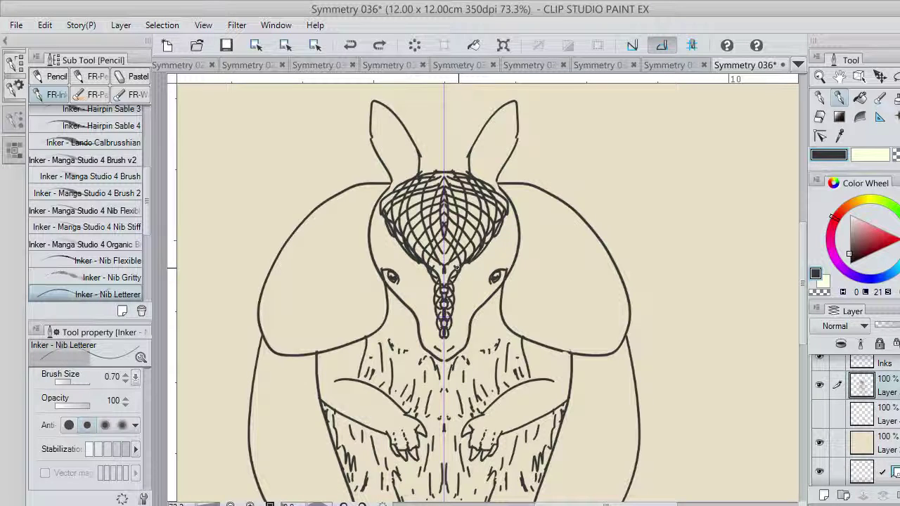
Outline the edge of the forehead shield with small scales and add horizontal arcs across the lattice up to the crown.
{"action": "mouse_move", "coordinate": [476, 269]}
{"action": "left_mouse_down"}
{"action": "mouse_move", "coordinate": [508, 203]}
{"action": "mouse_move", "coordinate": [495, 180]}
{"action": "mouse_move", "coordinate": [476, 173]}
{"action": "mouse_move", "coordinate": [494, 190]}
{"action": "mouse_move", "coordinate": [494, 181]}
{"action": "mouse_move", "coordinate": [466, 173]}
{"action": "left_mouse_up"}
{"action": "key", "text": "ctrl+z"}
{"action": "key", "text": "ctrl+z"}
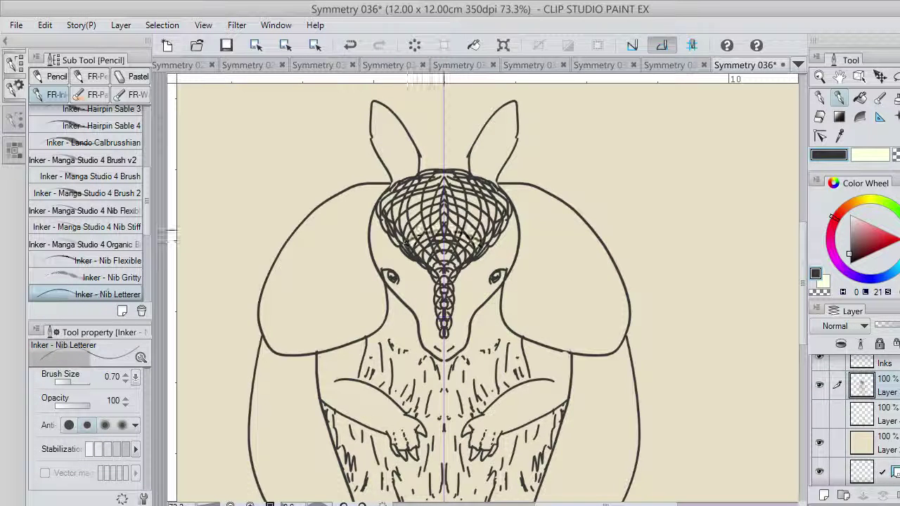
{"action": "left_click_drag", "start_coordinate": [406, 241], "coordinate": [443, 224]}
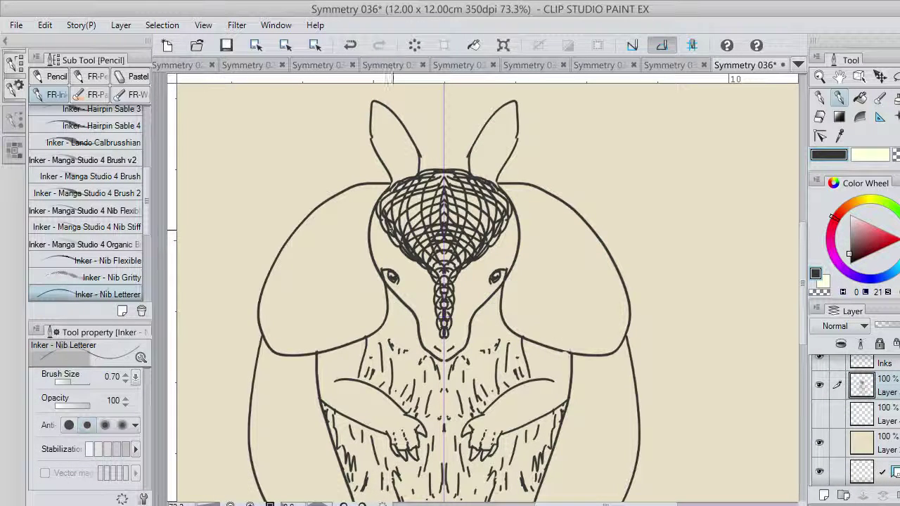
{"action": "mouse_move", "coordinate": [389, 225]}
{"action": "left_mouse_down"}
{"action": "mouse_move", "coordinate": [443, 218]}
{"action": "mouse_move", "coordinate": [447, 209]}
{"action": "left_mouse_up"}
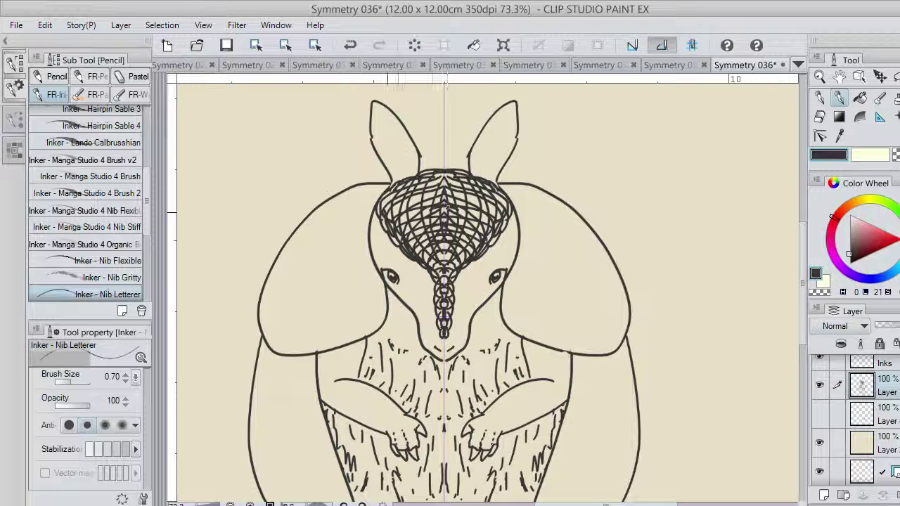
{"action": "left_click_drag", "start_coordinate": [386, 213], "coordinate": [444, 200]}
{"action": "left_click_drag", "start_coordinate": [387, 205], "coordinate": [443, 191]}
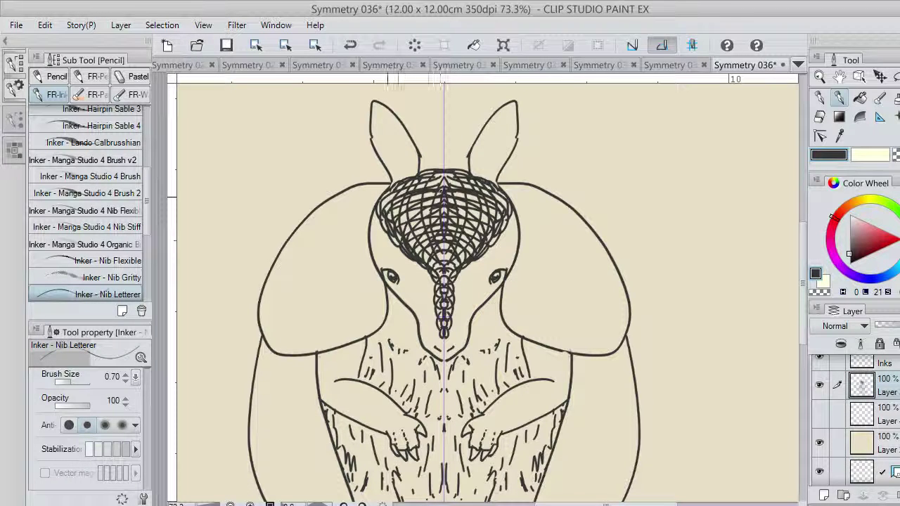
{"action": "key", "text": "ctrl+z"}
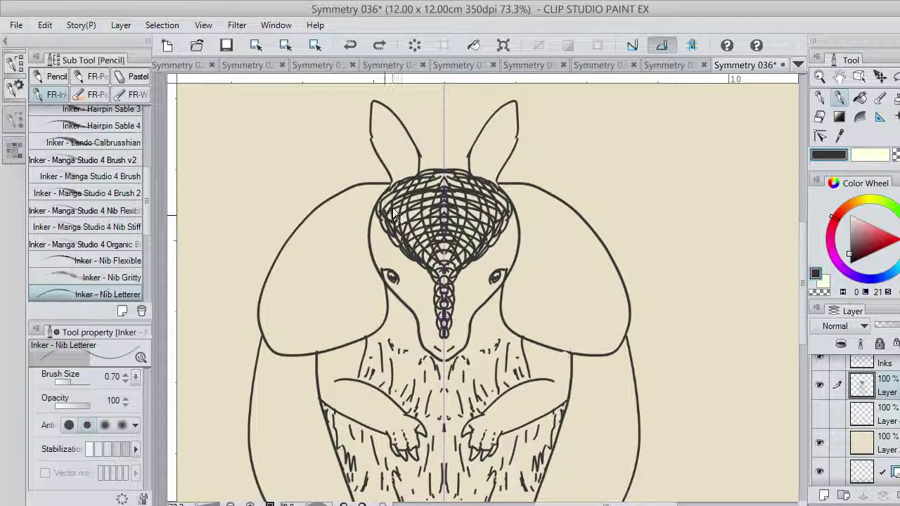
{"action": "mouse_move", "coordinate": [386, 208]}
{"action": "left_mouse_down"}
{"action": "mouse_move", "coordinate": [446, 189]}
{"action": "mouse_move", "coordinate": [444, 180]}
{"action": "left_mouse_up"}
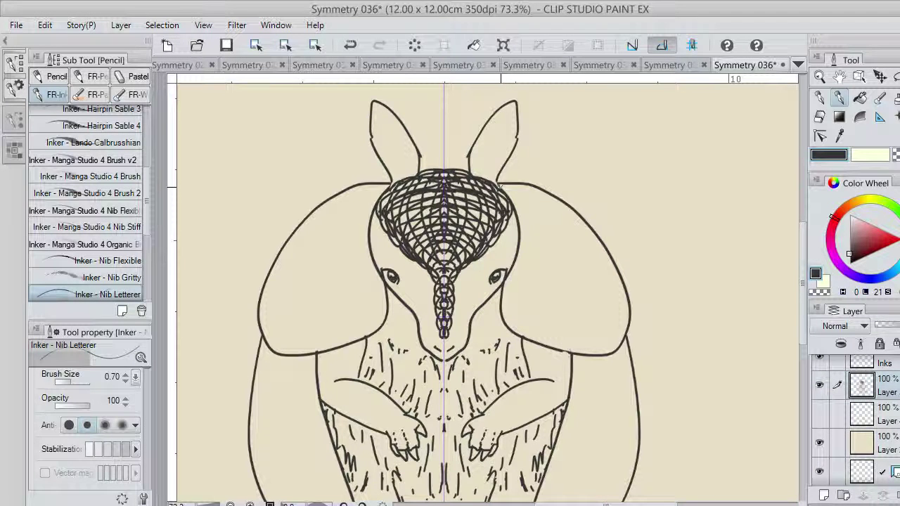
{"action": "key", "text": "ctrl+z"}
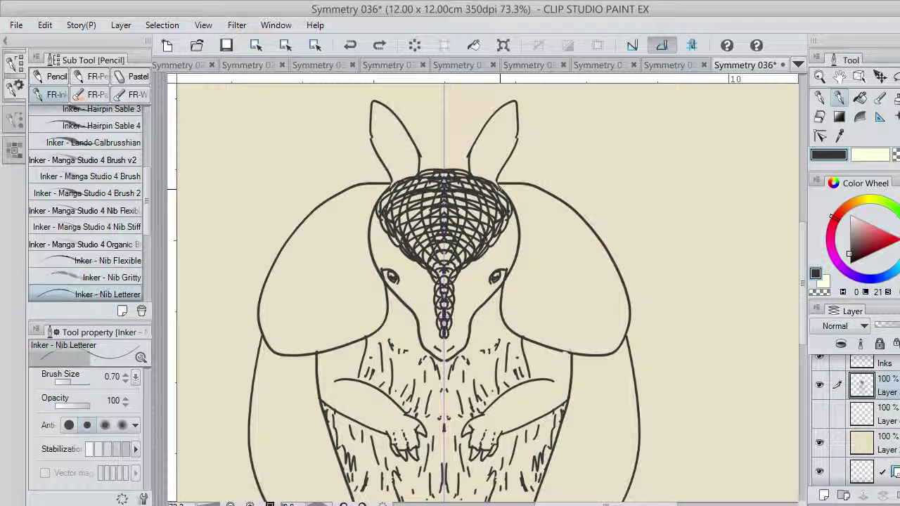
Draw short curved bands across the upper part of the shoulder plates, from the head outward to the plate edge.
{"action": "mouse_move", "coordinate": [504, 184]}
{"action": "left_mouse_down"}
{"action": "mouse_move", "coordinate": [524, 188]}
{"action": "mouse_move", "coordinate": [545, 185]}
{"action": "left_mouse_up"}
{"action": "left_click_drag", "start_coordinate": [519, 226], "coordinate": [563, 191]}
{"action": "left_click_drag", "start_coordinate": [517, 243], "coordinate": [541, 229]}
{"action": "left_click_drag", "start_coordinate": [542, 235], "coordinate": [571, 204]}
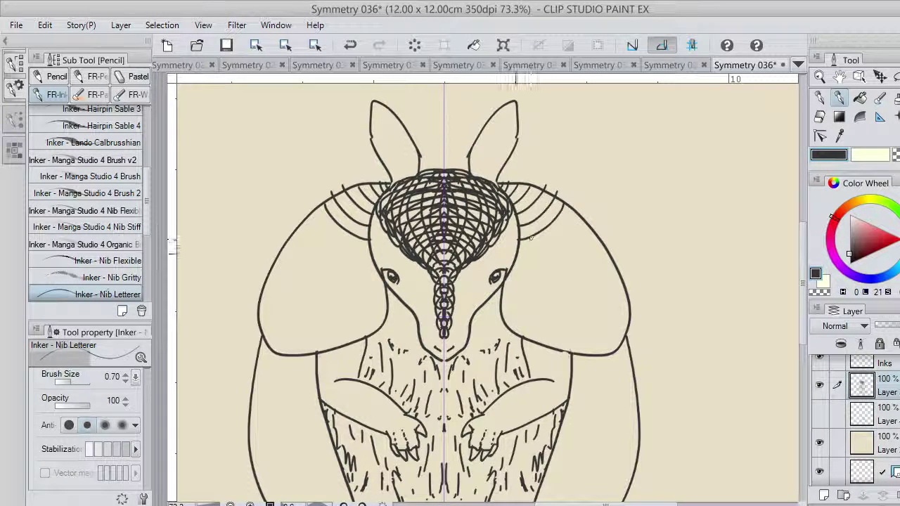
{"action": "mouse_move", "coordinate": [518, 255]}
{"action": "left_mouse_down"}
{"action": "mouse_move", "coordinate": [550, 252]}
{"action": "mouse_move", "coordinate": [576, 219]}
{"action": "left_mouse_up"}
{"action": "key", "text": "ctrl+z"}
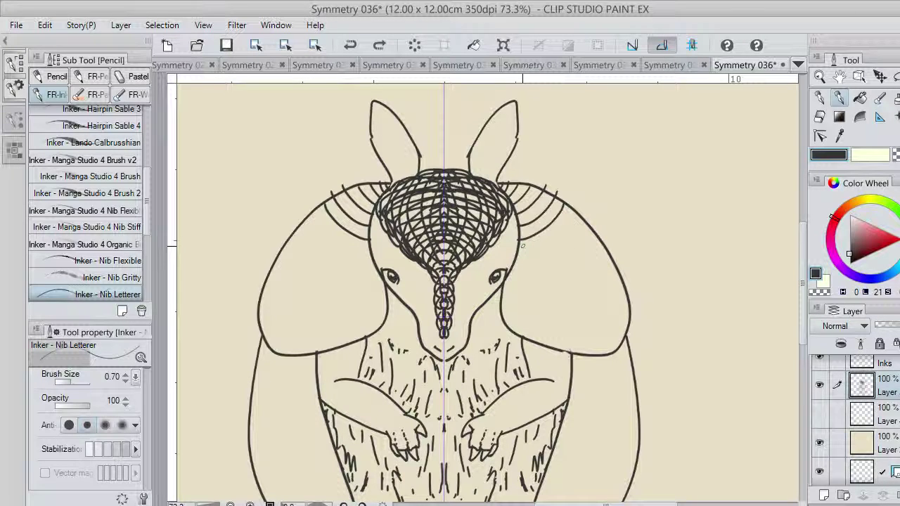
{"action": "left_click_drag", "start_coordinate": [518, 251], "coordinate": [583, 212]}
{"action": "key", "text": "ctrl+z"}
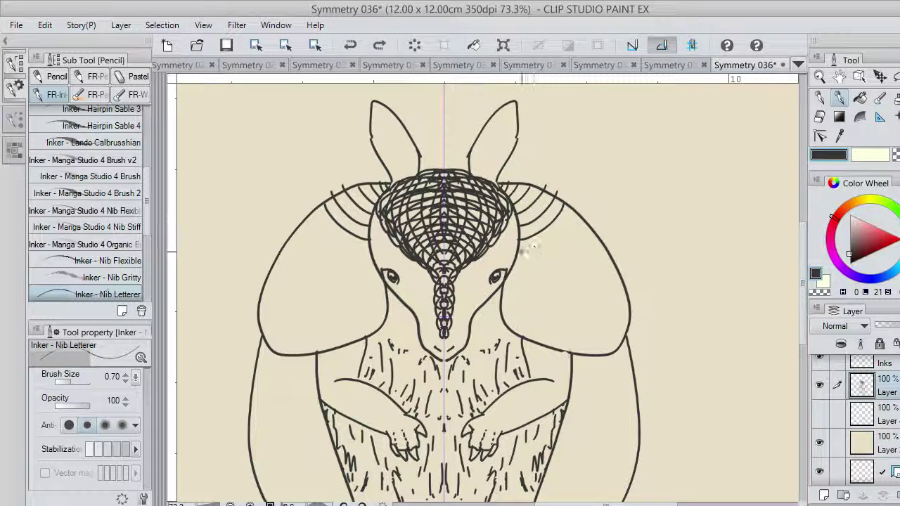
{"action": "left_click_drag", "start_coordinate": [519, 252], "coordinate": [584, 214]}
{"action": "key", "text": "ctrl+z"}
Continue the curved bands down the shoulder plates from beside the eyes to the lower edge.
{"action": "left_click_drag", "start_coordinate": [519, 252], "coordinate": [582, 219]}
{"action": "left_click_drag", "start_coordinate": [542, 269], "coordinate": [596, 235]}
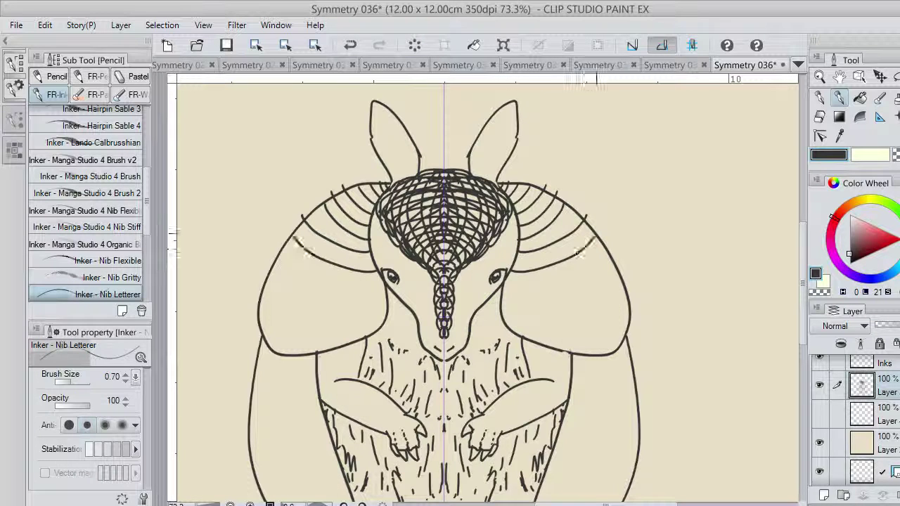
{"action": "mouse_move", "coordinate": [503, 284]}
{"action": "left_mouse_down"}
{"action": "mouse_move", "coordinate": [582, 277]}
{"action": "mouse_move", "coordinate": [615, 251]}
{"action": "left_mouse_up"}
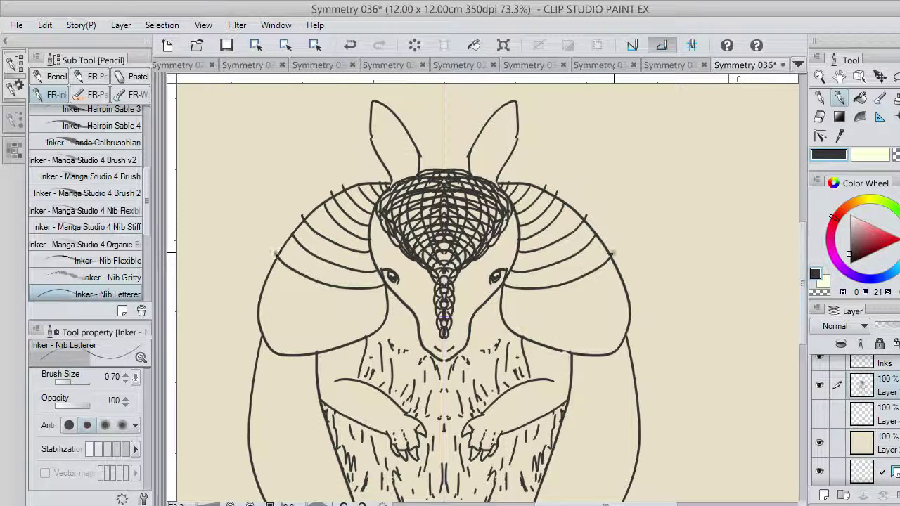
{"action": "mouse_move", "coordinate": [500, 302]}
{"action": "left_mouse_down"}
{"action": "mouse_move", "coordinate": [587, 300]}
{"action": "mouse_move", "coordinate": [617, 275]}
{"action": "left_mouse_up"}
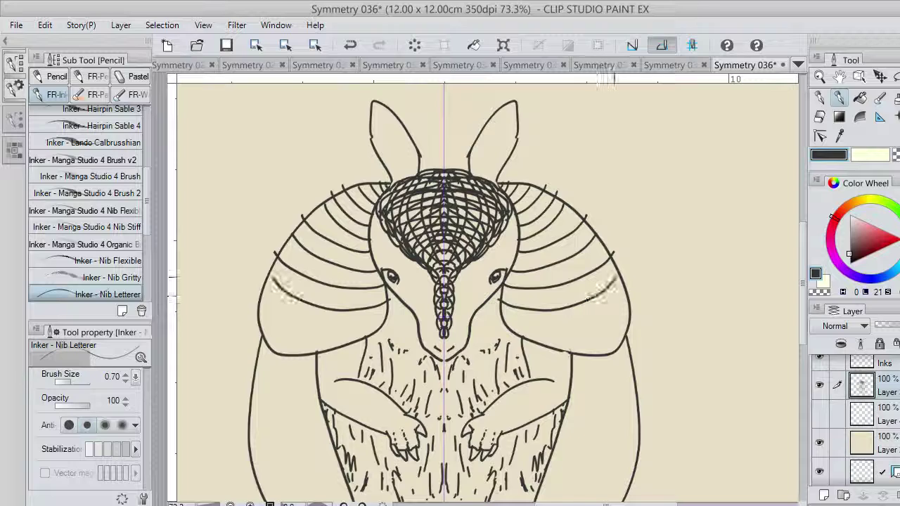
{"action": "key", "text": "ctrl+z"}
{"action": "mouse_move", "coordinate": [505, 306]}
{"action": "left_mouse_down"}
{"action": "mouse_move", "coordinate": [582, 298]}
{"action": "mouse_move", "coordinate": [620, 277]}
{"action": "left_mouse_up"}
{"action": "mouse_move", "coordinate": [497, 309]}
{"action": "left_mouse_down"}
{"action": "mouse_move", "coordinate": [604, 317]}
{"action": "mouse_move", "coordinate": [624, 295]}
{"action": "left_mouse_up"}
{"action": "mouse_move", "coordinate": [508, 318]}
{"action": "left_mouse_down"}
{"action": "mouse_move", "coordinate": [629, 327]}
{"action": "mouse_move", "coordinate": [638, 319]}
{"action": "left_mouse_up"}
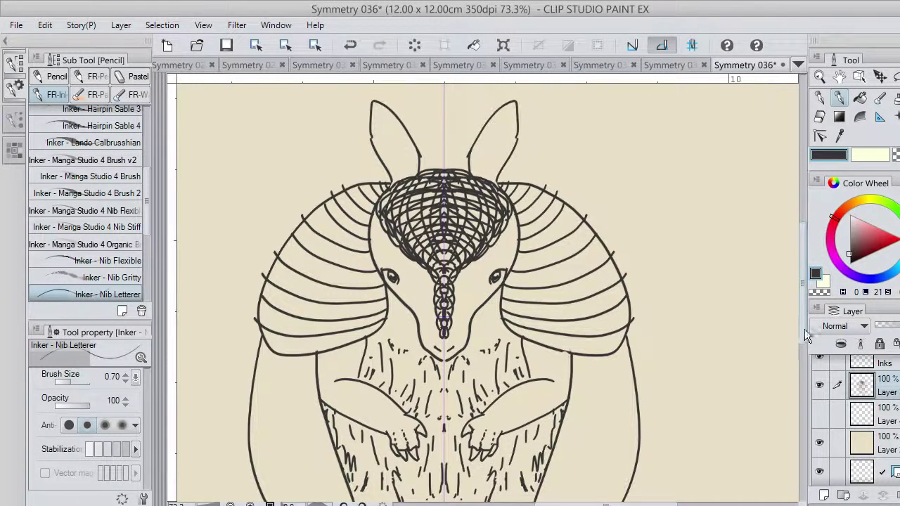
Draw mirrored curved bands across the upper half of the side shell sections, below the shoulder plates.
{"action": "left_click_drag", "start_coordinate": [805, 332], "coordinate": [806, 367]}
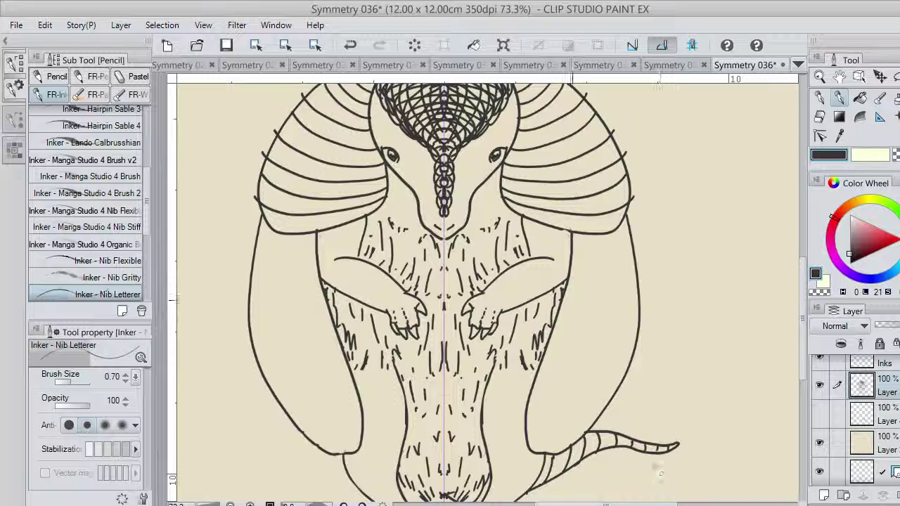
{"action": "left_click_drag", "start_coordinate": [574, 244], "coordinate": [627, 227]}
{"action": "key", "text": "ctrl+z"}
{"action": "key", "text": "ctrl+z"}
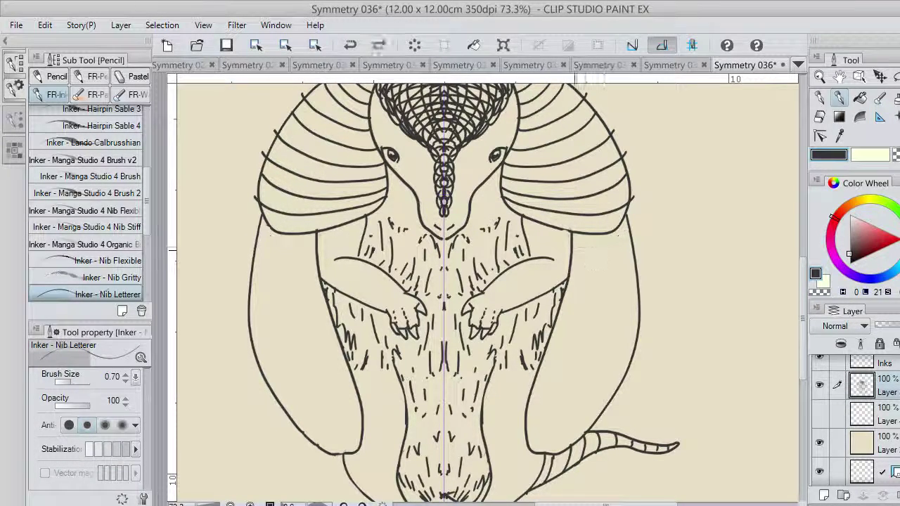
{"action": "left_click_drag", "start_coordinate": [569, 249], "coordinate": [627, 228]}
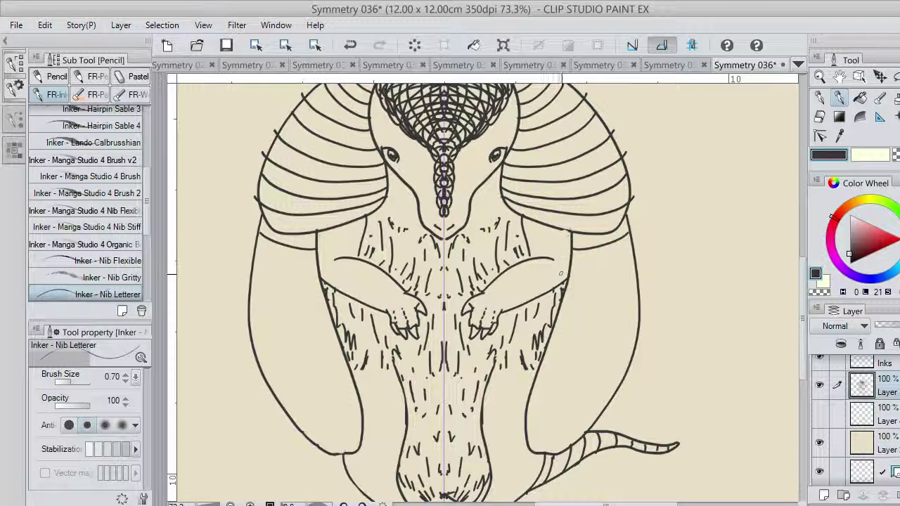
{"action": "left_click_drag", "start_coordinate": [573, 265], "coordinate": [630, 243]}
{"action": "left_click_drag", "start_coordinate": [566, 288], "coordinate": [636, 263]}
{"action": "mouse_move", "coordinate": [567, 298]}
{"action": "left_mouse_down"}
{"action": "mouse_move", "coordinate": [627, 291]}
{"action": "mouse_move", "coordinate": [638, 280]}
{"action": "left_mouse_up"}
{"action": "mouse_move", "coordinate": [560, 314]}
{"action": "left_mouse_down"}
{"action": "mouse_move", "coordinate": [577, 320]}
{"action": "mouse_move", "coordinate": [643, 306]}
{"action": "left_mouse_up"}
{"action": "mouse_move", "coordinate": [555, 328]}
{"action": "left_mouse_down"}
{"action": "mouse_move", "coordinate": [608, 332]}
{"action": "mouse_move", "coordinate": [644, 322]}
{"action": "left_mouse_up"}
{"action": "left_click_drag", "start_coordinate": [552, 340], "coordinate": [640, 349]}
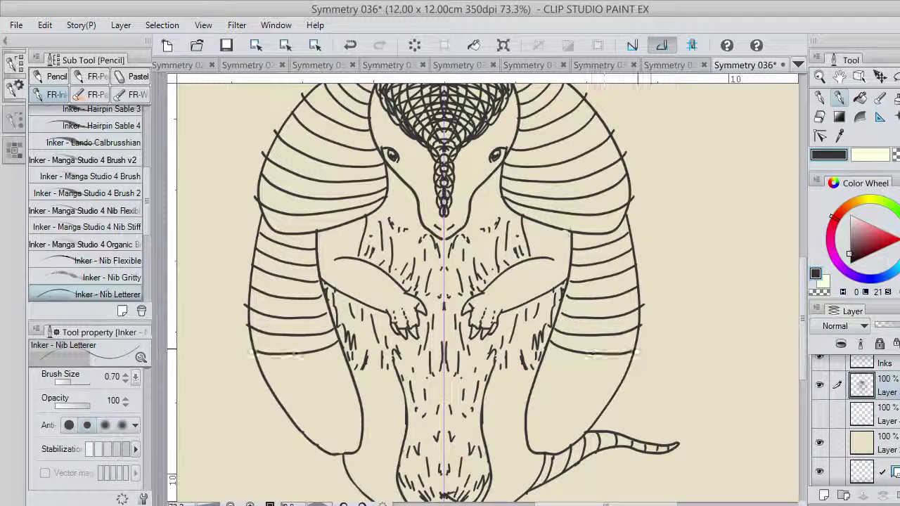
{"action": "left_click_drag", "start_coordinate": [573, 368], "coordinate": [627, 379]}
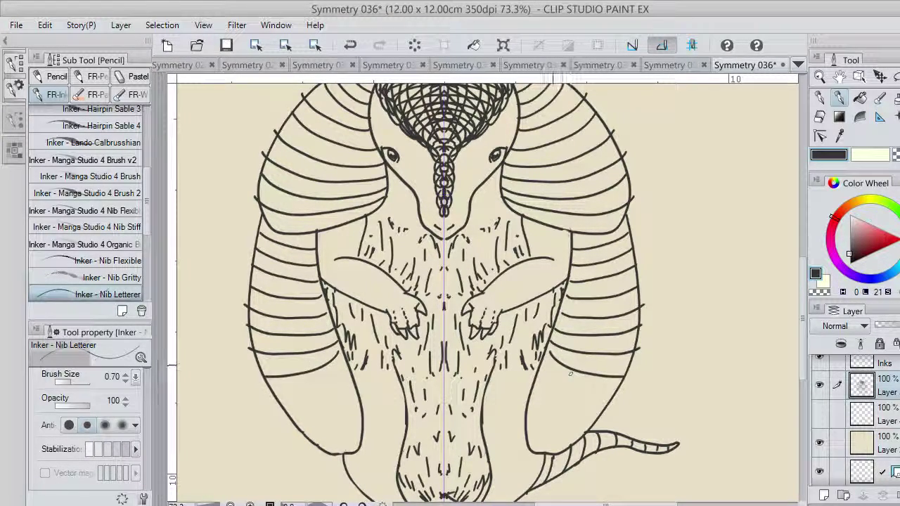
{"action": "key", "text": "ctrl+z"}
{"action": "key", "text": "ctrl+z"}
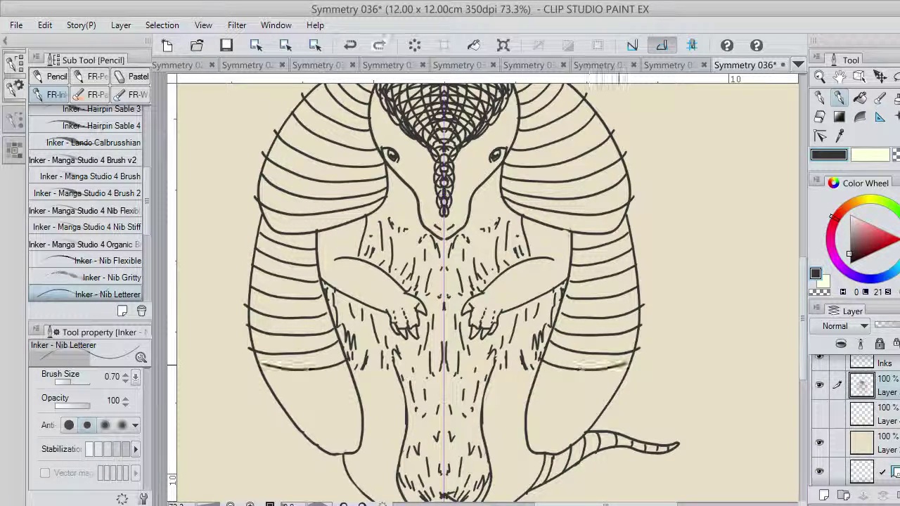
{"action": "key", "text": "ctrl+z"}
{"action": "left_click_drag", "start_coordinate": [553, 373], "coordinate": [624, 381]}
{"action": "key", "text": "ctrl+z"}
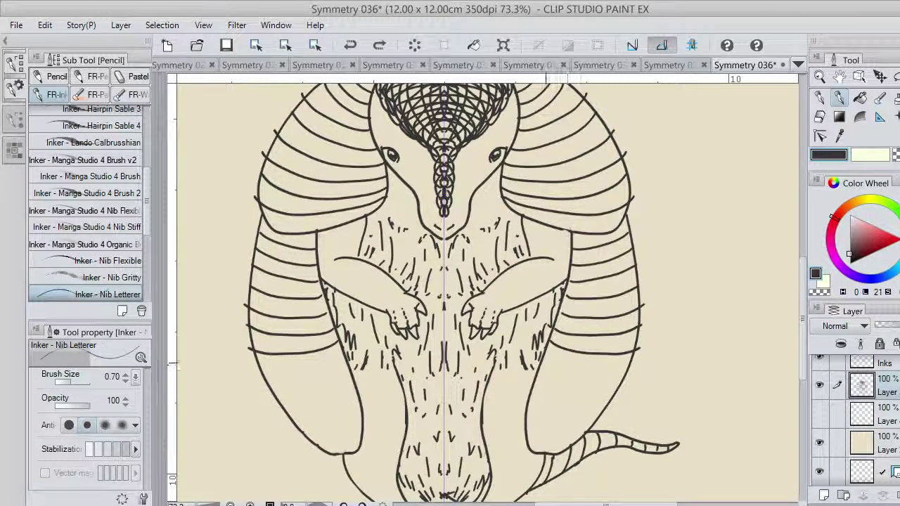
{"action": "left_click_drag", "start_coordinate": [543, 359], "coordinate": [627, 369]}
{"action": "key", "text": "ctrl+z"}
Continue the curved bands below the middle of the side shell sections, replacing strokes that are badly placed.
{"action": "left_click_drag", "start_coordinate": [534, 389], "coordinate": [631, 383]}
{"action": "mouse_move", "coordinate": [534, 386]}
{"action": "left_mouse_down"}
{"action": "mouse_move", "coordinate": [575, 405]}
{"action": "mouse_move", "coordinate": [607, 404]}
{"action": "left_mouse_up"}
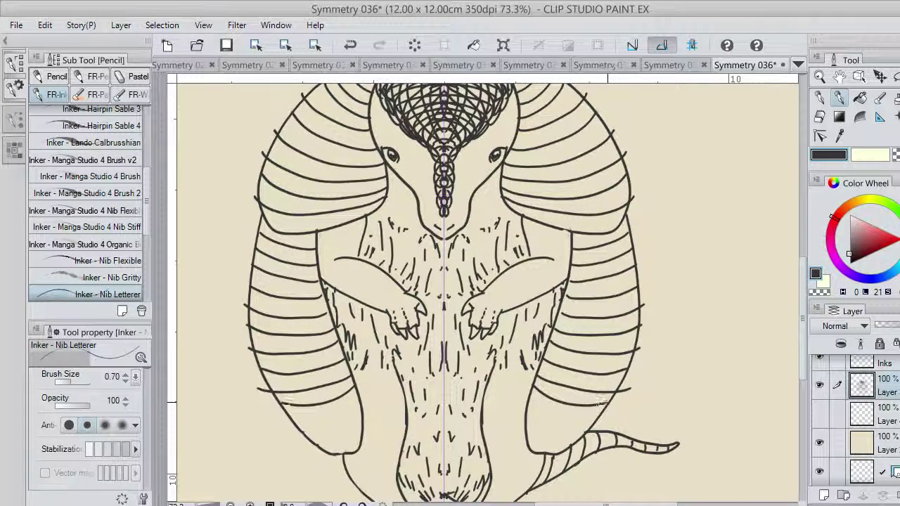
{"action": "key", "text": "ctrl+z"}
{"action": "key", "text": "ctrl+z"}
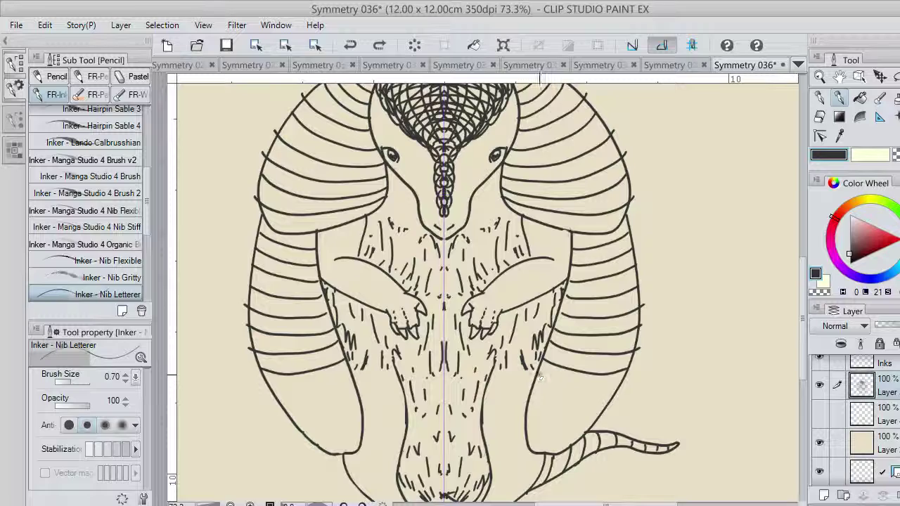
{"action": "left_click_drag", "start_coordinate": [537, 374], "coordinate": [622, 388]}
{"action": "mouse_move", "coordinate": [532, 386]}
{"action": "left_mouse_down"}
{"action": "mouse_move", "coordinate": [570, 404]}
{"action": "mouse_move", "coordinate": [616, 401]}
{"action": "left_mouse_up"}
{"action": "key", "text": "ctrl+z"}
{"action": "mouse_move", "coordinate": [532, 387]}
{"action": "left_mouse_down"}
{"action": "mouse_move", "coordinate": [589, 407]}
{"action": "mouse_move", "coordinate": [610, 401]}
{"action": "left_mouse_up"}
Fill the tapering lower ends of the side shell sections with closely spaced curved bands, redoing uneven strokes.
{"action": "mouse_move", "coordinate": [528, 402]}
{"action": "left_mouse_down"}
{"action": "mouse_move", "coordinate": [588, 422]}
{"action": "mouse_move", "coordinate": [528, 420]}
{"action": "mouse_move", "coordinate": [528, 405]}
{"action": "mouse_move", "coordinate": [567, 421]}
{"action": "mouse_move", "coordinate": [605, 417]}
{"action": "left_mouse_up"}
{"action": "key", "text": "ctrl+z"}
{"action": "key", "text": "ctrl+z"}
{"action": "left_click_drag", "start_coordinate": [528, 403], "coordinate": [597, 417]}
{"action": "left_click_drag", "start_coordinate": [526, 419], "coordinate": [585, 432]}
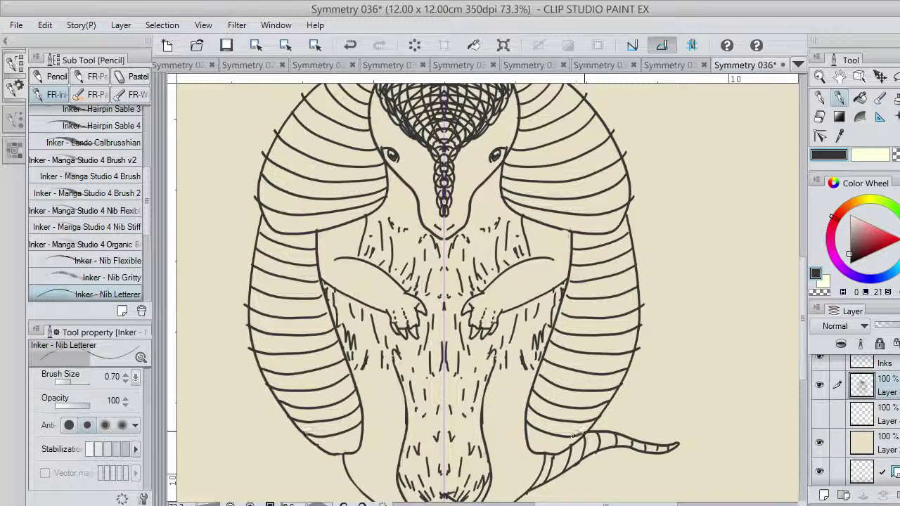
{"action": "mouse_move", "coordinate": [527, 428]}
{"action": "left_mouse_down"}
{"action": "mouse_move", "coordinate": [567, 444]}
{"action": "mouse_move", "coordinate": [540, 441]}
{"action": "mouse_move", "coordinate": [578, 441]}
{"action": "mouse_move", "coordinate": [552, 445]}
{"action": "mouse_move", "coordinate": [581, 447]}
{"action": "left_mouse_up"}
{"action": "key", "text": "ctrl+z"}
{"action": "key", "text": "ctrl+z"}
{"action": "key", "text": "ctrl+z"}
{"action": "key", "text": "ctrl+z"}
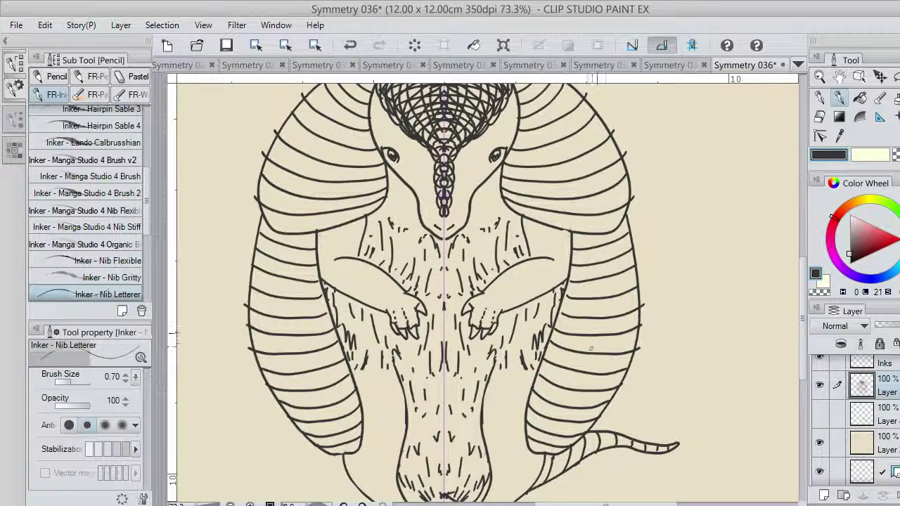
Erase the band ends that overshoot the outer edges of the side shell sections and shoulder plates, using transparent colour.
{"action": "key", "text": "c"}
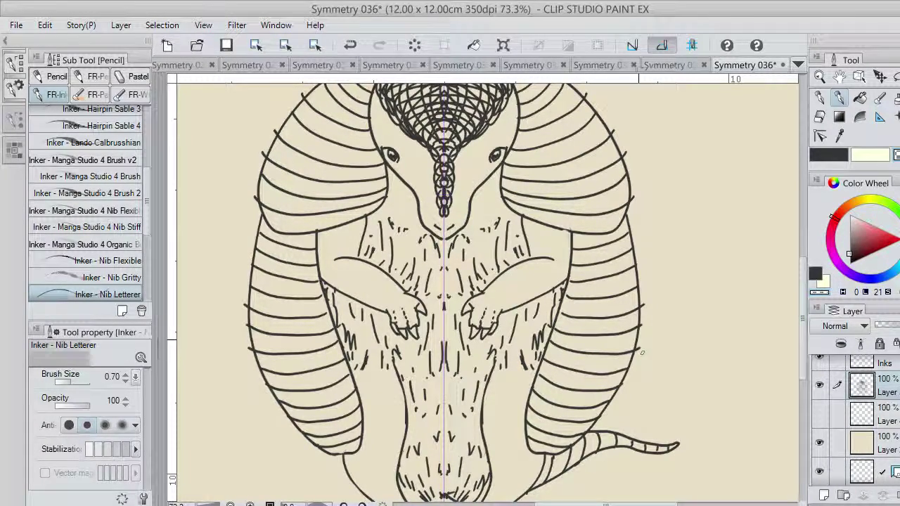
{"action": "scroll", "coordinate": [641, 351], "scroll_direction": "up", "scroll_amount": 2}
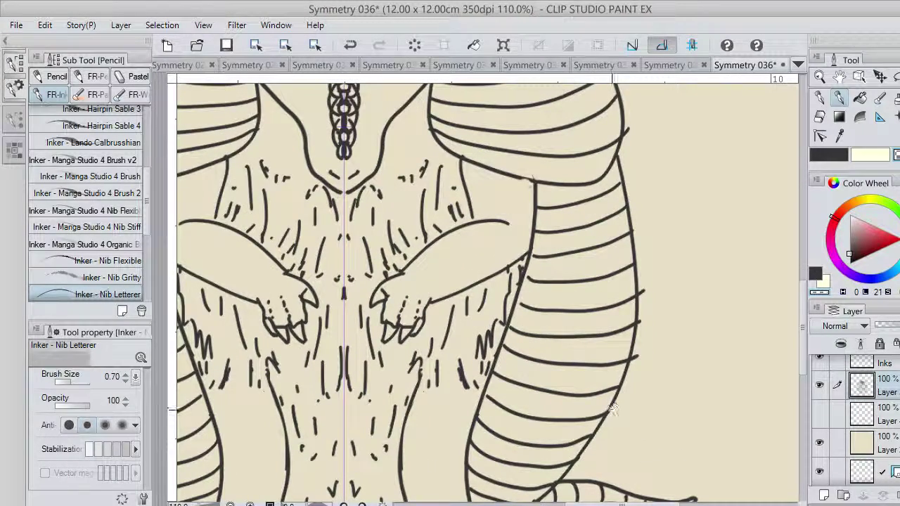
{"action": "left_click_drag", "start_coordinate": [638, 353], "coordinate": [632, 363]}
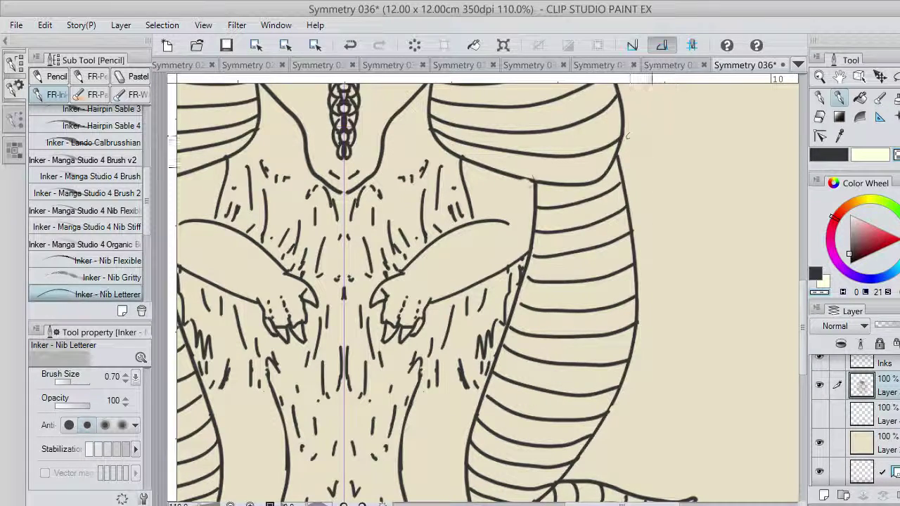
{"action": "left_click_drag", "start_coordinate": [804, 316], "coordinate": [805, 258]}
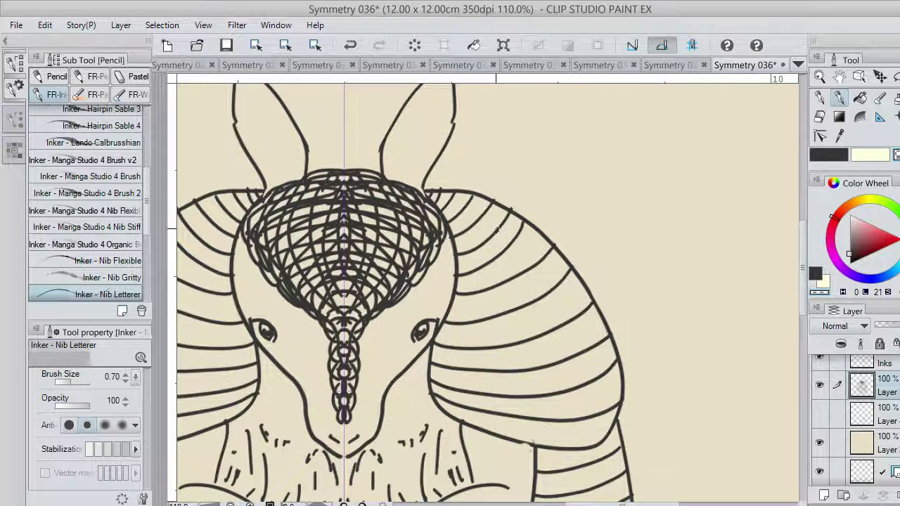
{"action": "left_click_drag", "start_coordinate": [803, 302], "coordinate": [803, 280]}
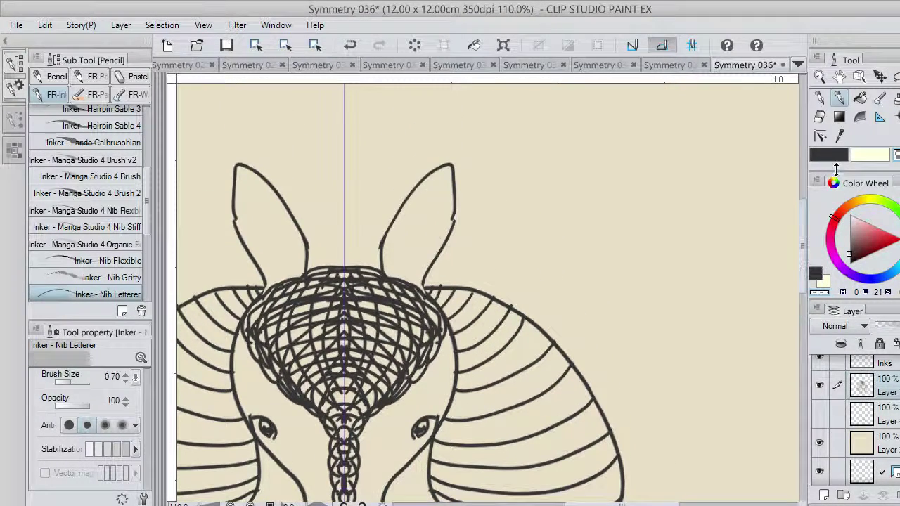
Draw a mirrored inner curve in each ear in the dark colour and fill the inner strip with short curved bands up to the tip.
{"action": "left_click", "coordinate": [829, 155]}
{"action": "mouse_move", "coordinate": [409, 274]}
{"action": "left_mouse_down"}
{"action": "mouse_move", "coordinate": [417, 200]}
{"action": "mouse_move", "coordinate": [450, 170]}
{"action": "left_mouse_up"}
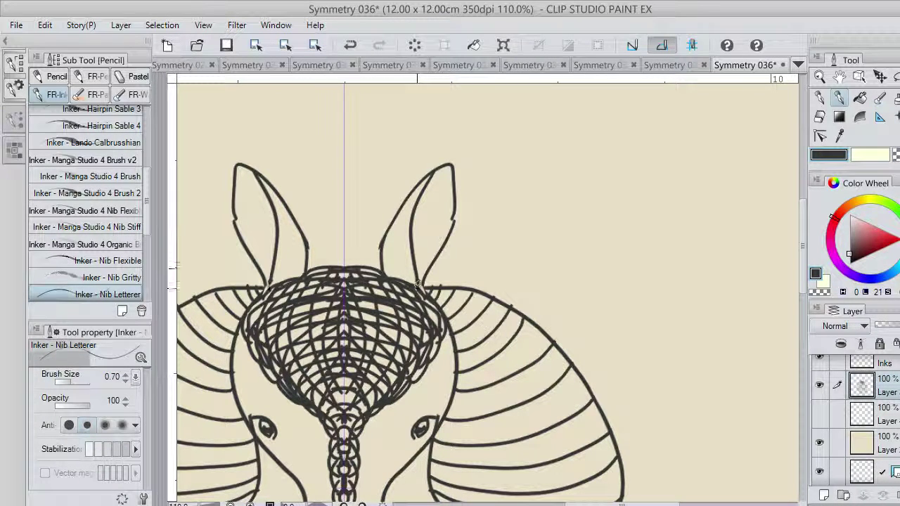
{"action": "mouse_move", "coordinate": [405, 277]}
{"action": "left_mouse_down"}
{"action": "mouse_move", "coordinate": [384, 274]}
{"action": "mouse_move", "coordinate": [407, 256]}
{"action": "mouse_move", "coordinate": [383, 264]}
{"action": "mouse_move", "coordinate": [408, 258]}
{"action": "left_mouse_up"}
{"action": "key", "text": "ctrl+z"}
{"action": "key", "text": "ctrl+z"}
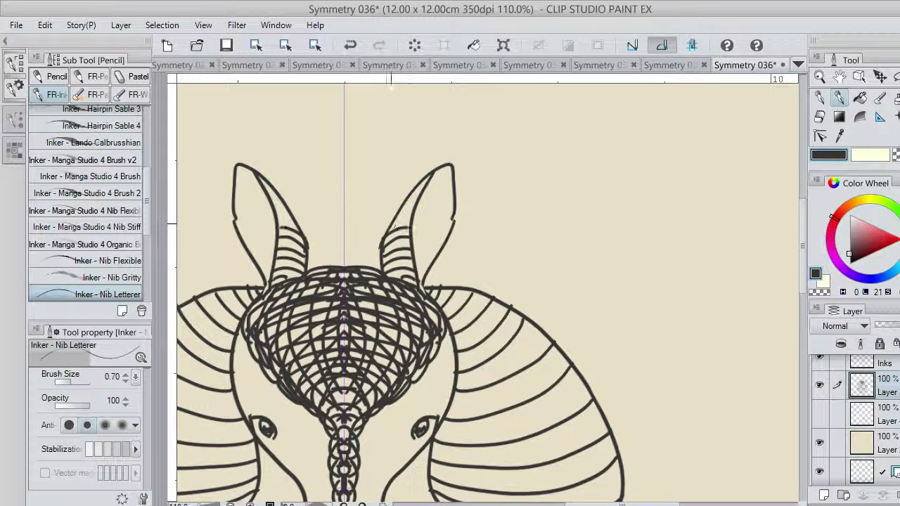
{"action": "key", "text": "ctrl+z"}
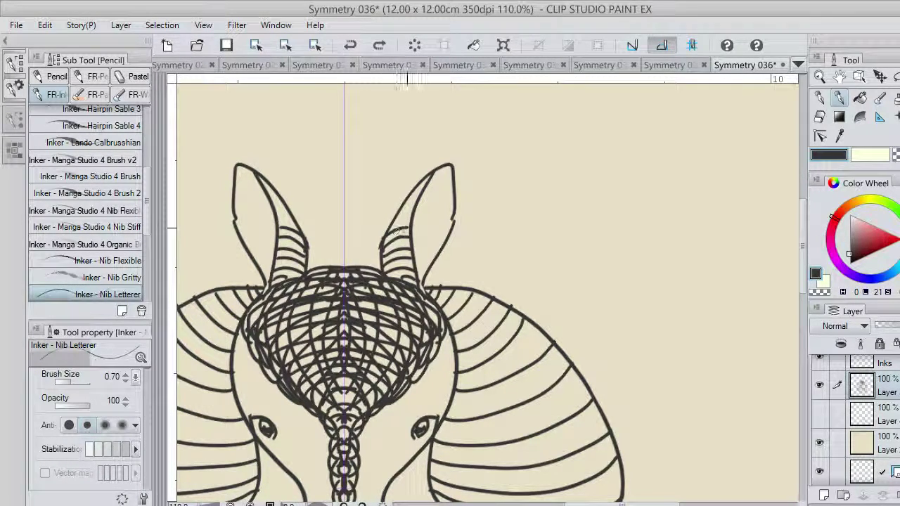
{"action": "mouse_move", "coordinate": [396, 231]}
{"action": "left_mouse_down"}
{"action": "mouse_move", "coordinate": [409, 226]}
{"action": "mouse_move", "coordinate": [423, 187]}
{"action": "left_mouse_up"}
{"action": "left_click_drag", "start_coordinate": [419, 184], "coordinate": [428, 181]}
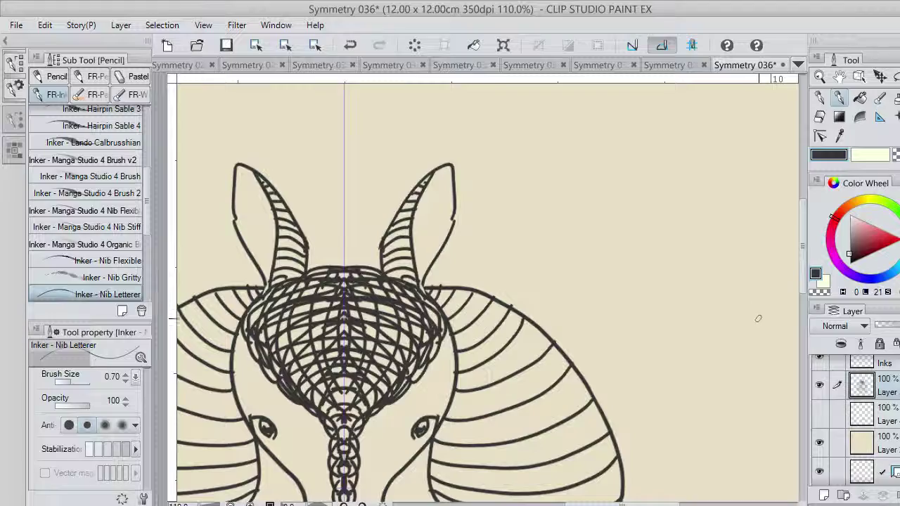
Draw mirrored diagonal curves across the shoulder plate bands, fanning from the side of the head to the outer edge.
{"action": "mouse_move", "coordinate": [802, 275]}
{"action": "left_mouse_down"}
{"action": "mouse_move", "coordinate": [776, 414]}
{"action": "mouse_move", "coordinate": [786, 295]}
{"action": "left_mouse_up"}
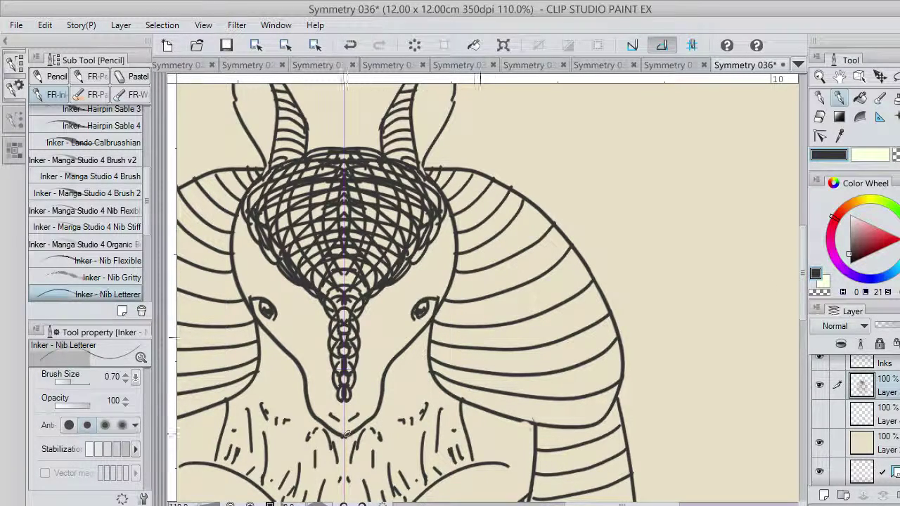
{"action": "mouse_move", "coordinate": [441, 377]}
{"action": "left_mouse_down"}
{"action": "mouse_move", "coordinate": [442, 312]}
{"action": "mouse_move", "coordinate": [433, 387]}
{"action": "left_mouse_up"}
{"action": "key", "text": "ctrl+z"}
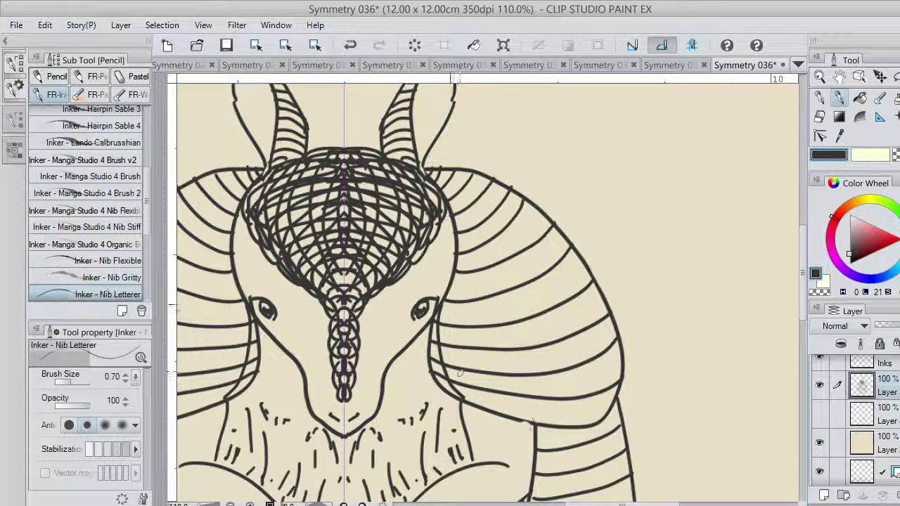
{"action": "mouse_move", "coordinate": [449, 294]}
{"action": "left_mouse_down"}
{"action": "mouse_move", "coordinate": [474, 384]}
{"action": "mouse_move", "coordinate": [520, 422]}
{"action": "left_mouse_up"}
{"action": "mouse_move", "coordinate": [453, 274]}
{"action": "left_mouse_down"}
{"action": "mouse_move", "coordinate": [526, 393]}
{"action": "mouse_move", "coordinate": [591, 422]}
{"action": "left_mouse_up"}
{"action": "left_click_drag", "start_coordinate": [456, 253], "coordinate": [533, 341]}
{"action": "left_click_drag", "start_coordinate": [587, 364], "coordinate": [621, 366]}
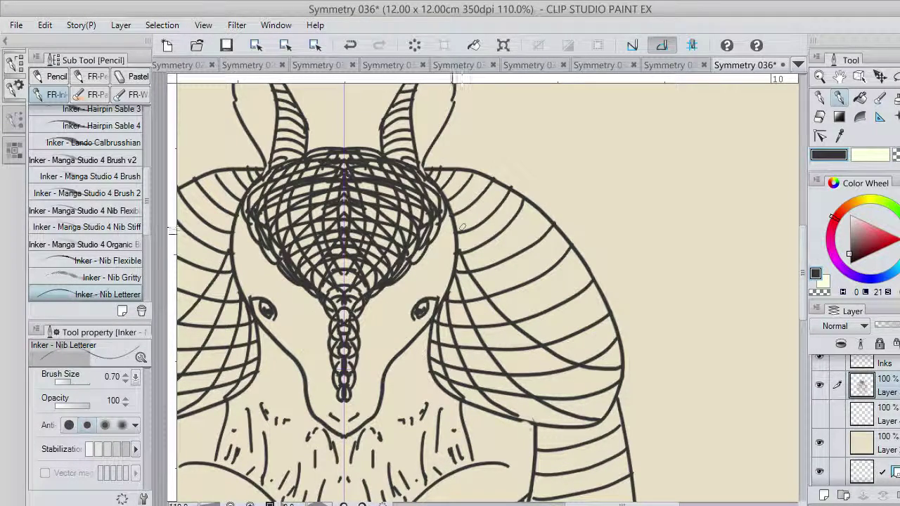
{"action": "mouse_move", "coordinate": [455, 219]}
{"action": "left_mouse_down"}
{"action": "mouse_move", "coordinate": [519, 277]}
{"action": "mouse_move", "coordinate": [586, 301]}
{"action": "left_mouse_up"}
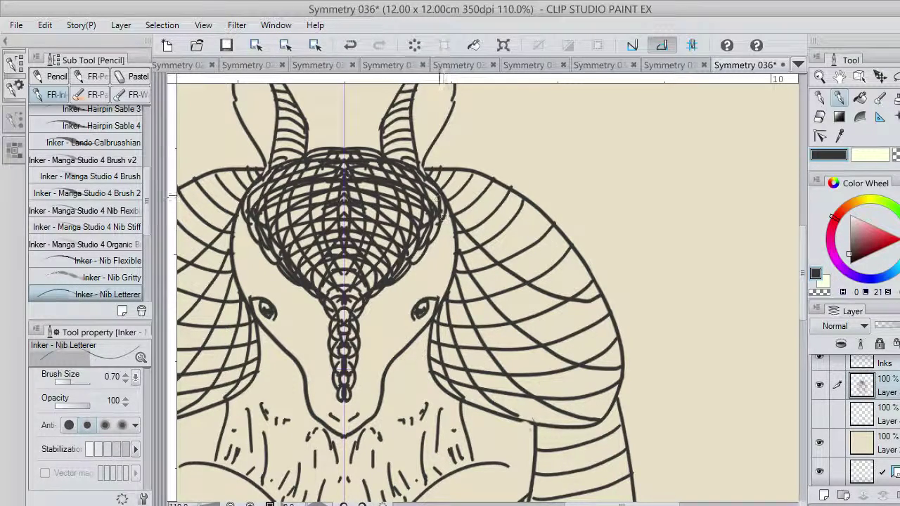
Add diagonal curves across the upper shoulder plates, from the head's upper side to the outer edge, redoing misplaced strokes.
{"action": "mouse_move", "coordinate": [443, 187]}
{"action": "left_mouse_down"}
{"action": "mouse_move", "coordinate": [503, 228]}
{"action": "mouse_move", "coordinate": [568, 246]}
{"action": "left_mouse_up"}
{"action": "key", "text": "ctrl+z"}
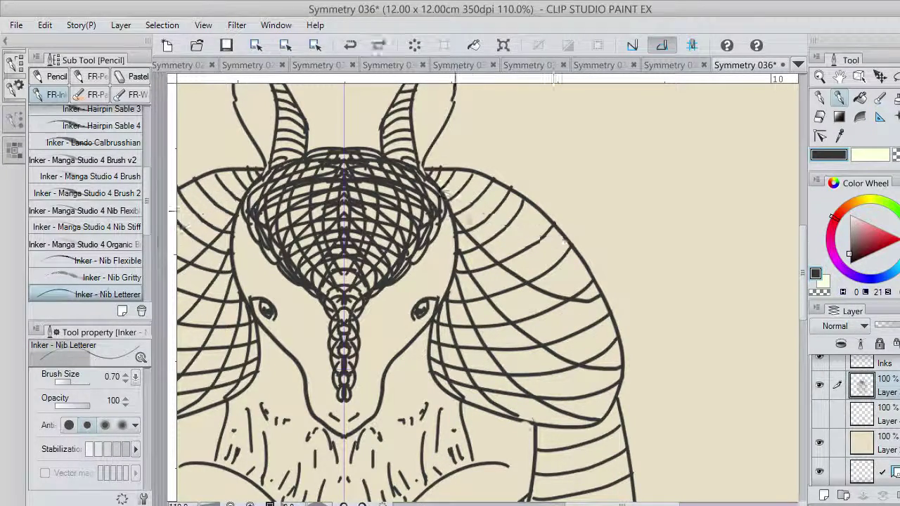
{"action": "left_click_drag", "start_coordinate": [446, 191], "coordinate": [590, 272]}
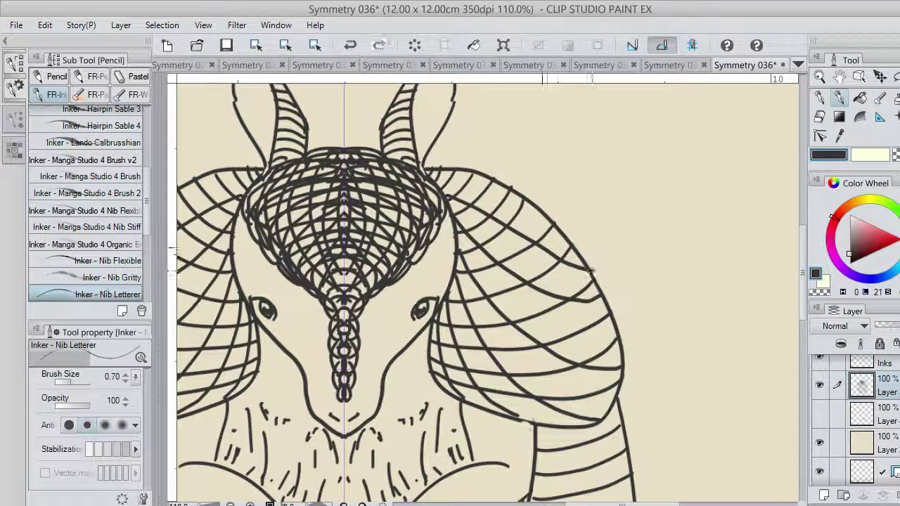
{"action": "mouse_move", "coordinate": [430, 170]}
{"action": "left_mouse_down"}
{"action": "mouse_move", "coordinate": [457, 176]}
{"action": "mouse_move", "coordinate": [493, 187]}
{"action": "mouse_move", "coordinate": [571, 234]}
{"action": "left_mouse_up"}
{"action": "key", "text": "ctrl+z"}
{"action": "mouse_move", "coordinate": [439, 191]}
{"action": "left_mouse_down"}
{"action": "mouse_move", "coordinate": [495, 203]}
{"action": "mouse_move", "coordinate": [579, 249]}
{"action": "left_mouse_up"}
{"action": "mouse_move", "coordinate": [447, 202]}
{"action": "left_mouse_down"}
{"action": "mouse_move", "coordinate": [476, 214]}
{"action": "mouse_move", "coordinate": [538, 267]}
{"action": "mouse_move", "coordinate": [597, 282]}
{"action": "left_mouse_up"}
{"action": "key", "text": "ctrl+z"}
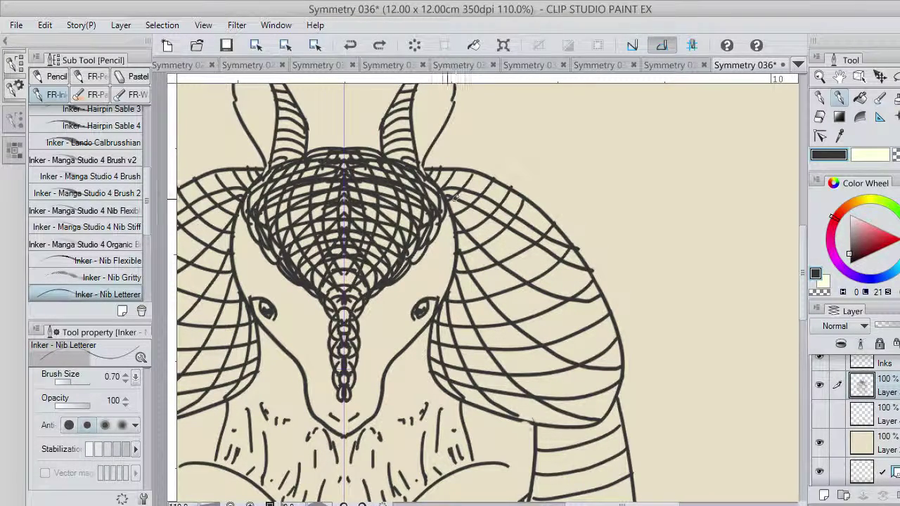
{"action": "mouse_move", "coordinate": [453, 198]}
{"action": "left_mouse_down"}
{"action": "mouse_move", "coordinate": [496, 245]}
{"action": "mouse_move", "coordinate": [551, 280]}
{"action": "mouse_move", "coordinate": [604, 292]}
{"action": "left_mouse_up"}
{"action": "key", "text": "ctrl+z"}
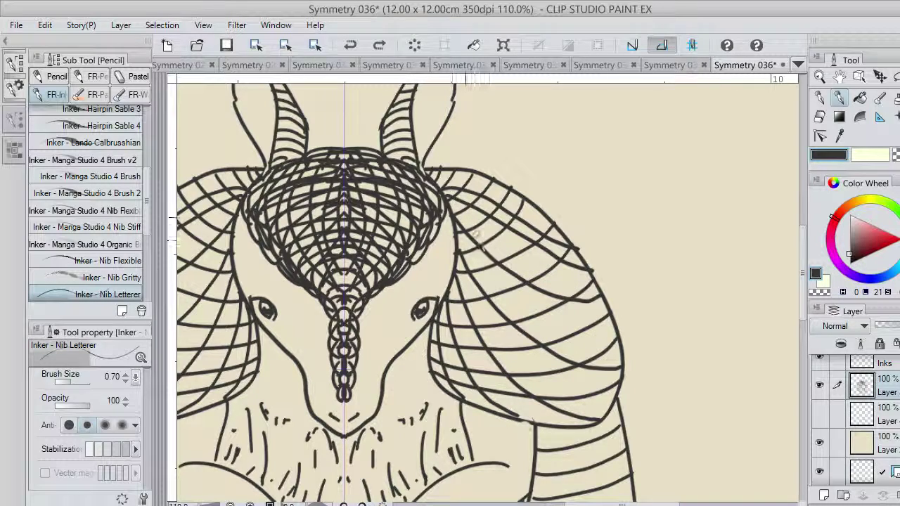
{"action": "left_click_drag", "start_coordinate": [453, 203], "coordinate": [582, 282]}
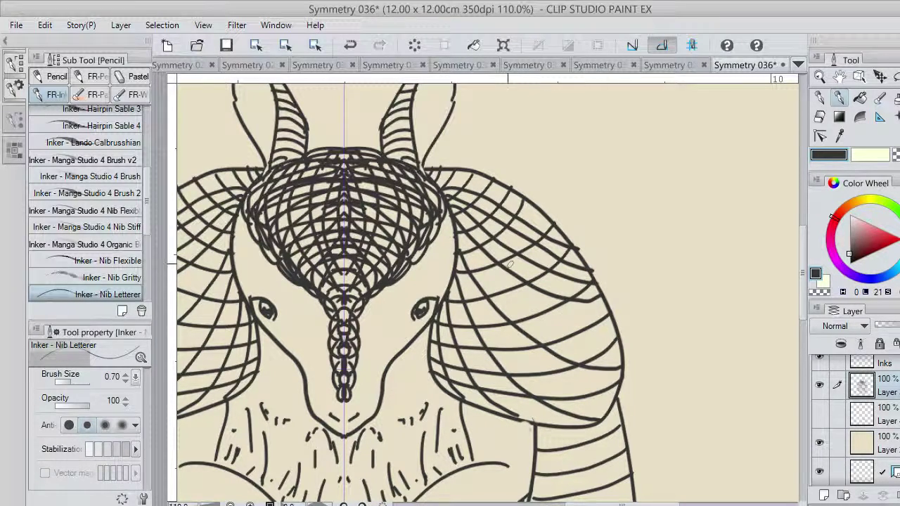
Fill the gaps between the diagonals with more curves across the middle and lower shoulder plates, redoing the steep ones beside the eyes.
{"action": "mouse_move", "coordinate": [458, 238]}
{"action": "left_mouse_down"}
{"action": "mouse_move", "coordinate": [548, 330]}
{"action": "mouse_move", "coordinate": [579, 347]}
{"action": "mouse_move", "coordinate": [624, 349]}
{"action": "left_mouse_up"}
{"action": "mouse_move", "coordinate": [459, 270]}
{"action": "left_mouse_down"}
{"action": "mouse_move", "coordinate": [586, 399]}
{"action": "mouse_move", "coordinate": [626, 397]}
{"action": "left_mouse_up"}
{"action": "key", "text": "ctrl+z"}
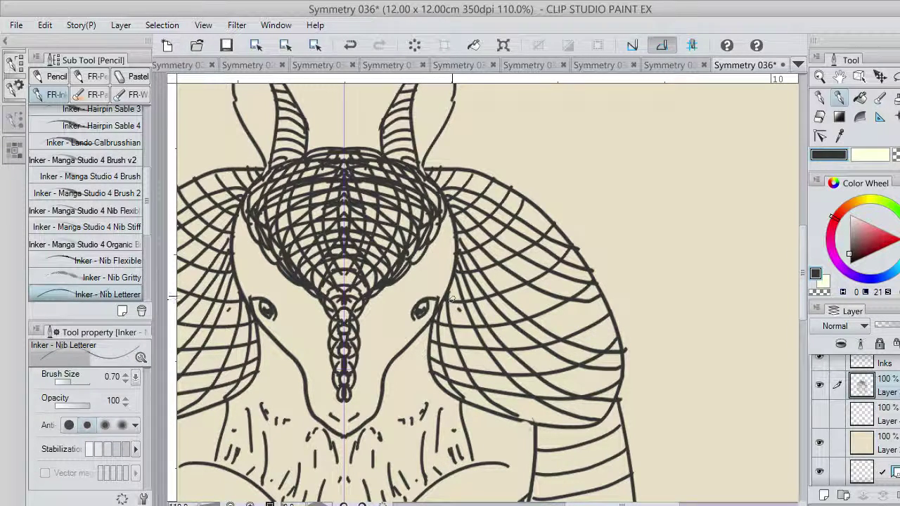
{"action": "mouse_move", "coordinate": [453, 296]}
{"action": "left_mouse_down"}
{"action": "mouse_move", "coordinate": [520, 412]}
{"action": "mouse_move", "coordinate": [540, 428]}
{"action": "left_mouse_up"}
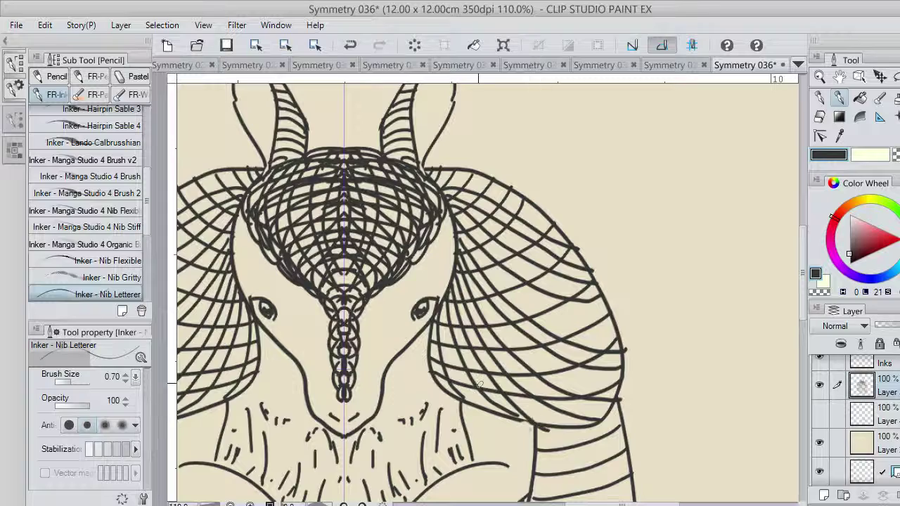
{"action": "key", "text": "ctrl+z"}
{"action": "mouse_move", "coordinate": [454, 283]}
{"action": "left_mouse_down"}
{"action": "mouse_move", "coordinate": [451, 302]}
{"action": "mouse_move", "coordinate": [500, 398]}
{"action": "mouse_move", "coordinate": [537, 418]}
{"action": "left_mouse_up"}
{"action": "key", "text": "ctrl+z"}
{"action": "key", "text": "ctrl+z"}
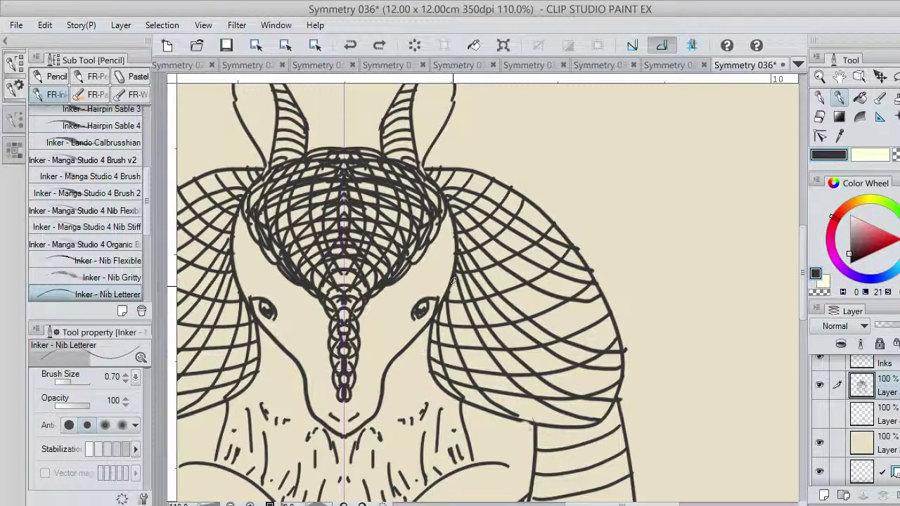
{"action": "mouse_move", "coordinate": [453, 279]}
{"action": "left_mouse_down"}
{"action": "mouse_move", "coordinate": [460, 319]}
{"action": "mouse_move", "coordinate": [541, 421]}
{"action": "left_mouse_up"}
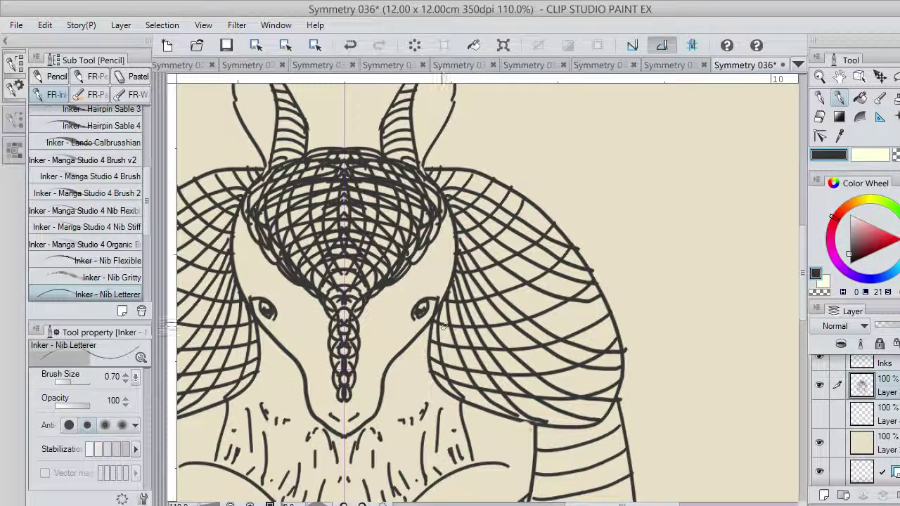
{"action": "mouse_move", "coordinate": [445, 305]}
{"action": "left_mouse_down"}
{"action": "mouse_move", "coordinate": [451, 362]}
{"action": "mouse_move", "coordinate": [484, 404]}
{"action": "left_mouse_up"}
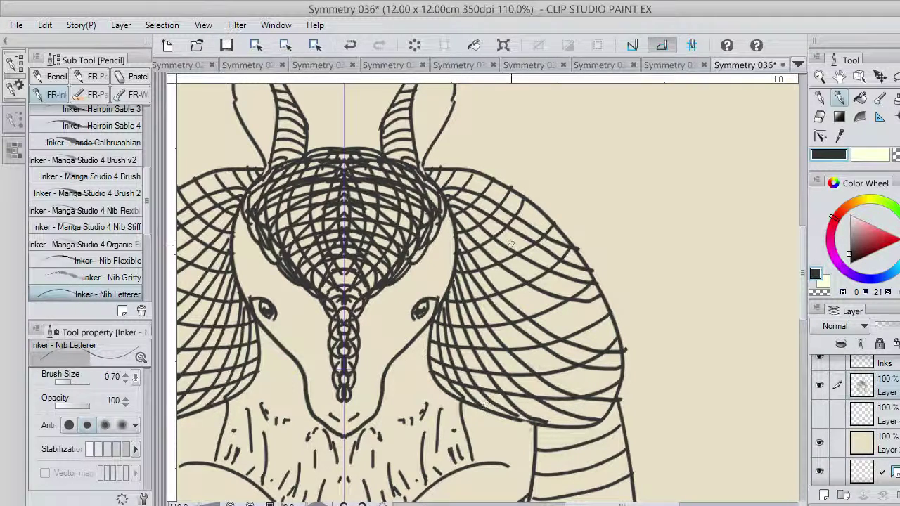
{"action": "mouse_move", "coordinate": [457, 232]}
{"action": "left_mouse_down"}
{"action": "mouse_move", "coordinate": [535, 301]}
{"action": "mouse_move", "coordinate": [618, 325]}
{"action": "left_mouse_up"}
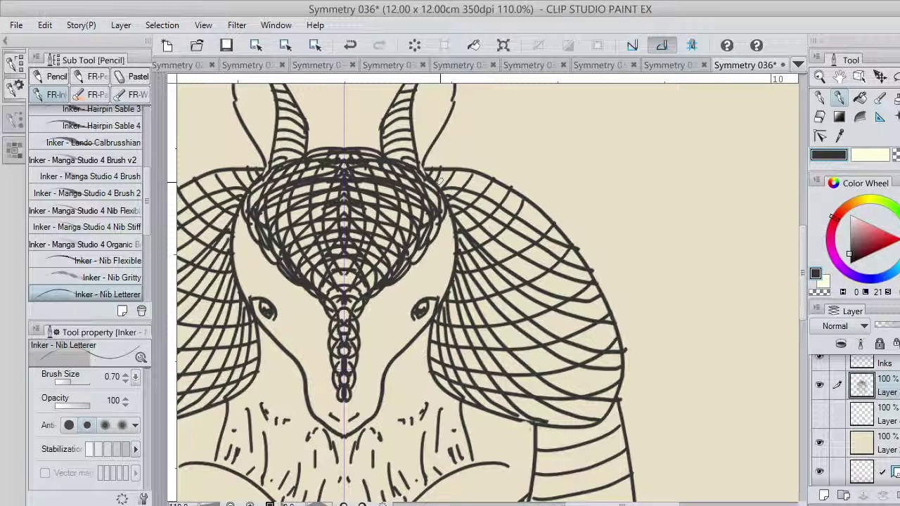
Draw short crossing curves over the upper inner corners of the shoulder plates below the ears, replacing badly placed strokes.
{"action": "mouse_move", "coordinate": [442, 187]}
{"action": "left_mouse_down"}
{"action": "mouse_move", "coordinate": [480, 179]}
{"action": "mouse_move", "coordinate": [520, 201]}
{"action": "left_mouse_up"}
{"action": "key", "text": "ctrl+z"}
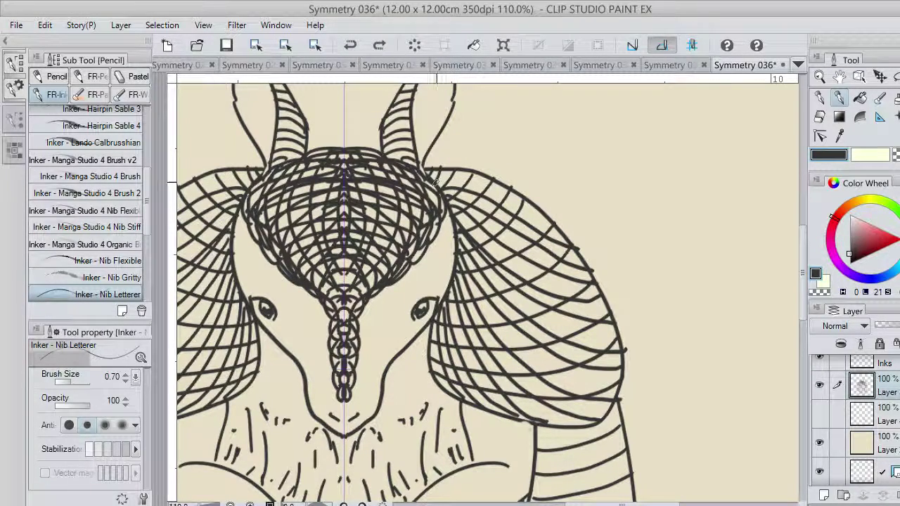
{"action": "left_click_drag", "start_coordinate": [428, 170], "coordinate": [513, 189]}
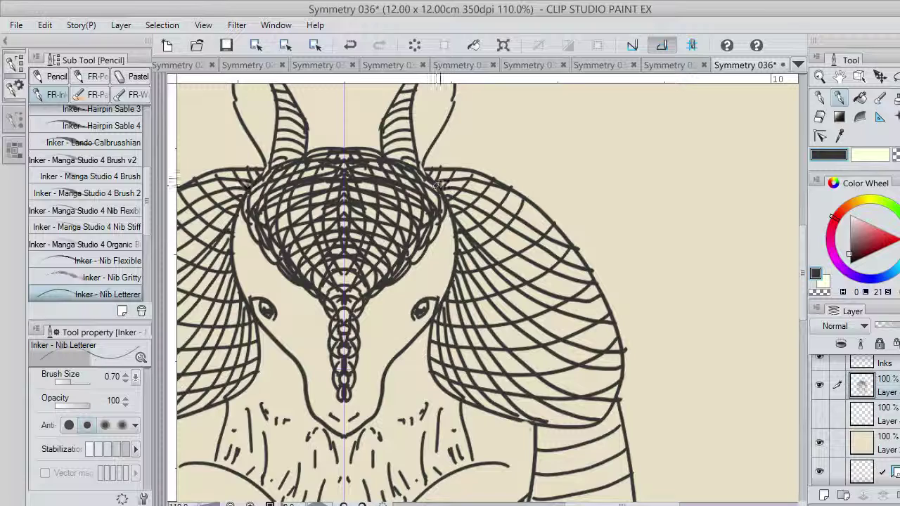
{"action": "mouse_move", "coordinate": [441, 168]}
{"action": "left_mouse_down"}
{"action": "mouse_move", "coordinate": [452, 206]}
{"action": "mouse_move", "coordinate": [476, 194]}
{"action": "left_mouse_up"}
{"action": "key", "text": "ctrl+z"}
{"action": "key", "text": "ctrl+z"}
{"action": "key", "text": "ctrl+z"}
{"action": "key", "text": "ctrl+z"}
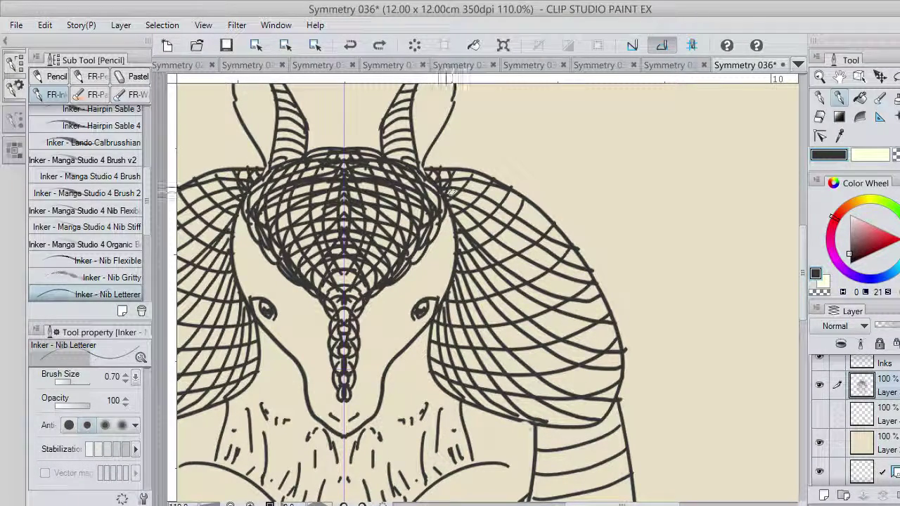
{"action": "mouse_move", "coordinate": [434, 183]}
{"action": "left_mouse_down"}
{"action": "mouse_move", "coordinate": [458, 172]}
{"action": "mouse_move", "coordinate": [499, 179]}
{"action": "left_mouse_up"}
{"action": "left_click_drag", "start_coordinate": [449, 199], "coordinate": [510, 215]}
{"action": "key", "text": "ctrl+z"}
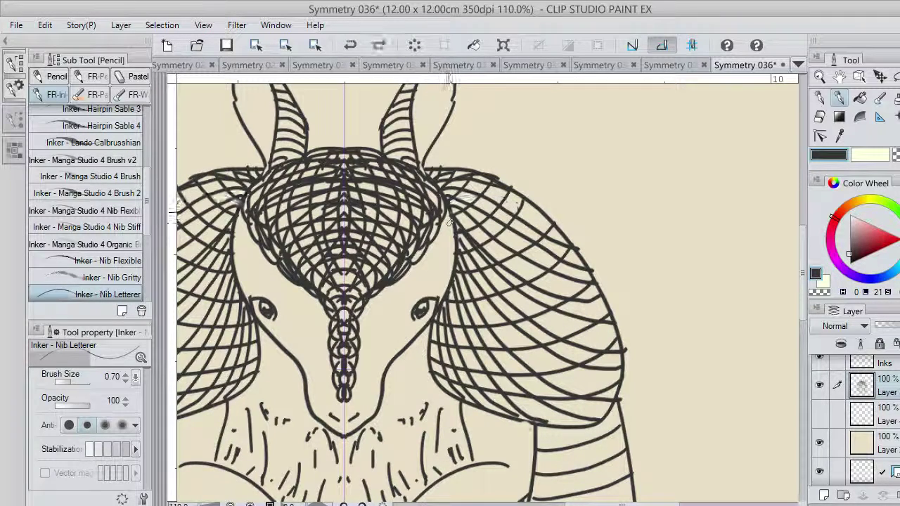
Overlay a second set of flatter diagonal curves on the upper and middle shoulder plates to form a scale mesh.
{"action": "left_click_drag", "start_coordinate": [450, 212], "coordinate": [550, 208]}
{"action": "left_click_drag", "start_coordinate": [454, 225], "coordinate": [578, 248]}
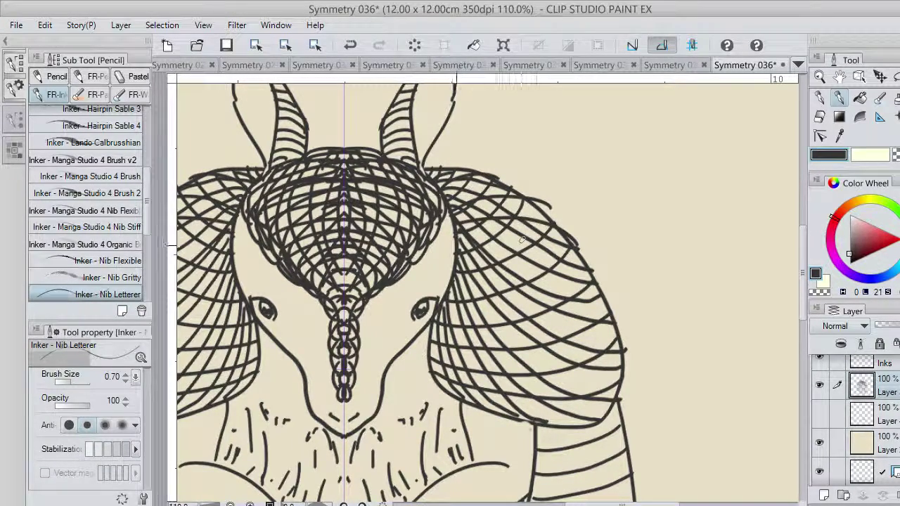
{"action": "mouse_move", "coordinate": [455, 240]}
{"action": "left_mouse_down"}
{"action": "mouse_move", "coordinate": [537, 243]}
{"action": "mouse_move", "coordinate": [581, 275]}
{"action": "left_mouse_up"}
{"action": "key", "text": "ctrl+z"}
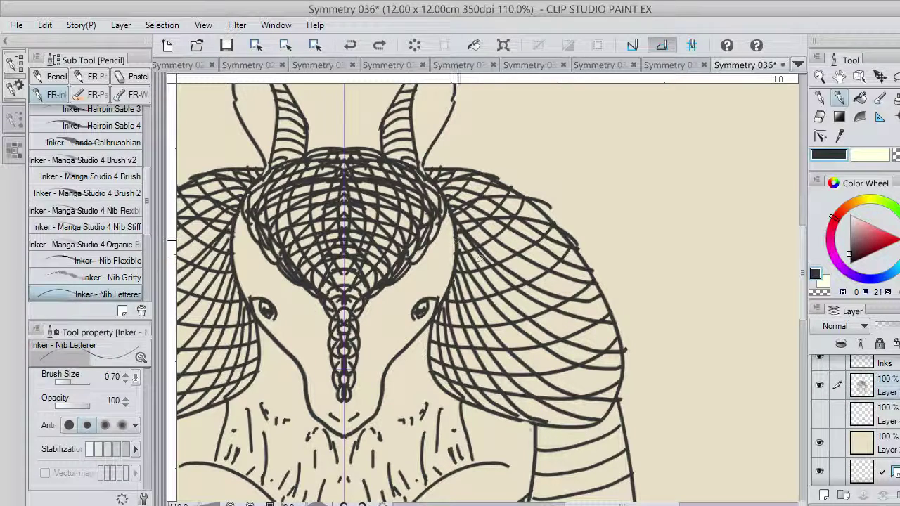
{"action": "mouse_move", "coordinate": [456, 240]}
{"action": "left_mouse_down"}
{"action": "mouse_move", "coordinate": [565, 246]}
{"action": "mouse_move", "coordinate": [592, 269]}
{"action": "left_mouse_up"}
{"action": "mouse_move", "coordinate": [456, 261]}
{"action": "left_mouse_down"}
{"action": "mouse_move", "coordinate": [584, 278]}
{"action": "mouse_move", "coordinate": [603, 298]}
{"action": "left_mouse_up"}
{"action": "left_click_drag", "start_coordinate": [450, 279], "coordinate": [624, 348]}
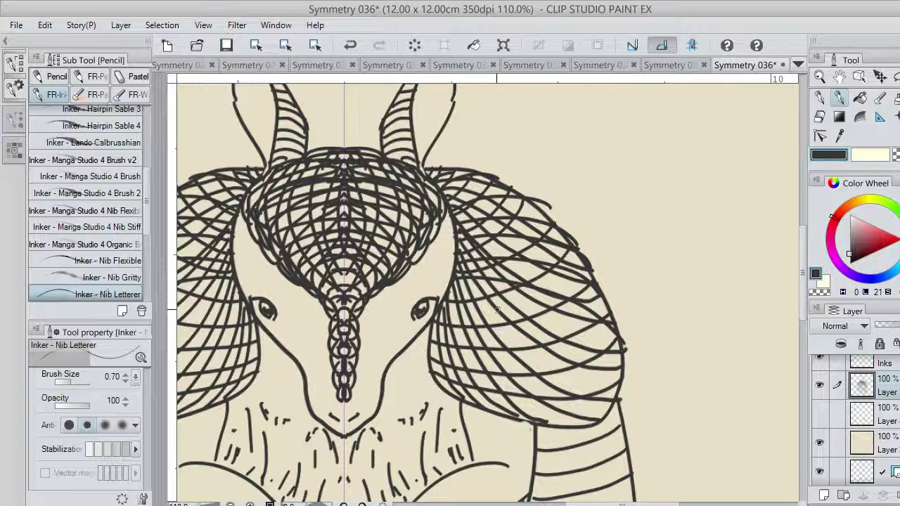
Extend the scale mesh over the lower shoulder plates with steeper curves from beside the eyes to the lower edge.
{"action": "mouse_move", "coordinate": [449, 284]}
{"action": "left_mouse_down"}
{"action": "mouse_move", "coordinate": [606, 359]}
{"action": "mouse_move", "coordinate": [618, 404]}
{"action": "left_mouse_up"}
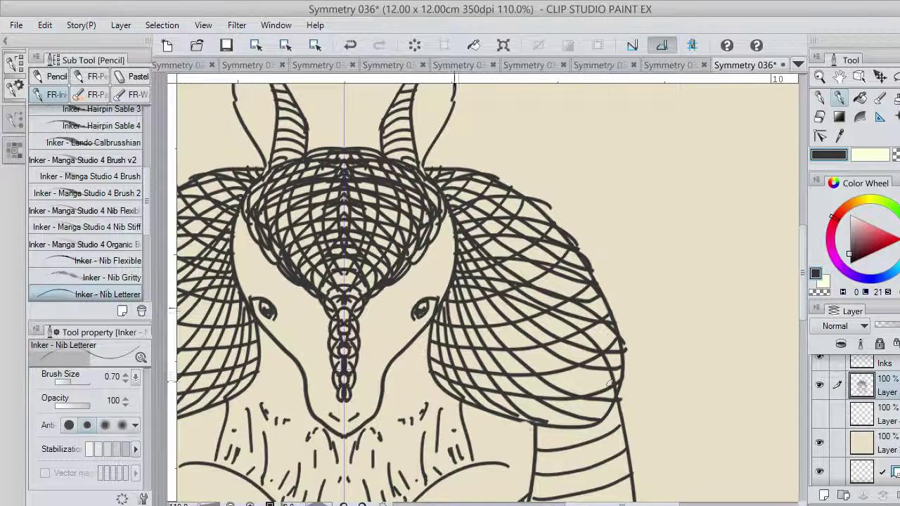
{"action": "left_click_drag", "start_coordinate": [475, 303], "coordinate": [579, 375]}
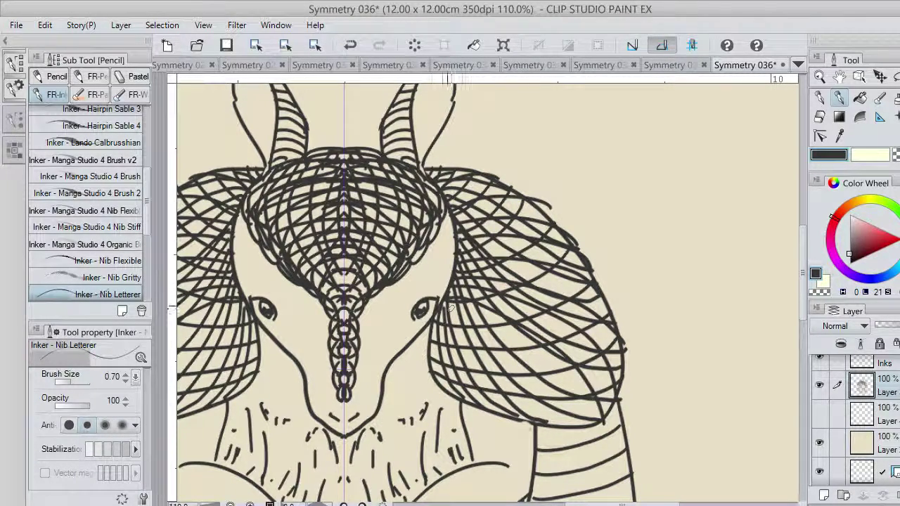
{"action": "mouse_move", "coordinate": [449, 306]}
{"action": "left_mouse_down"}
{"action": "mouse_move", "coordinate": [507, 347]}
{"action": "mouse_move", "coordinate": [576, 434]}
{"action": "left_mouse_up"}
{"action": "left_click_drag", "start_coordinate": [443, 311], "coordinate": [502, 399]}
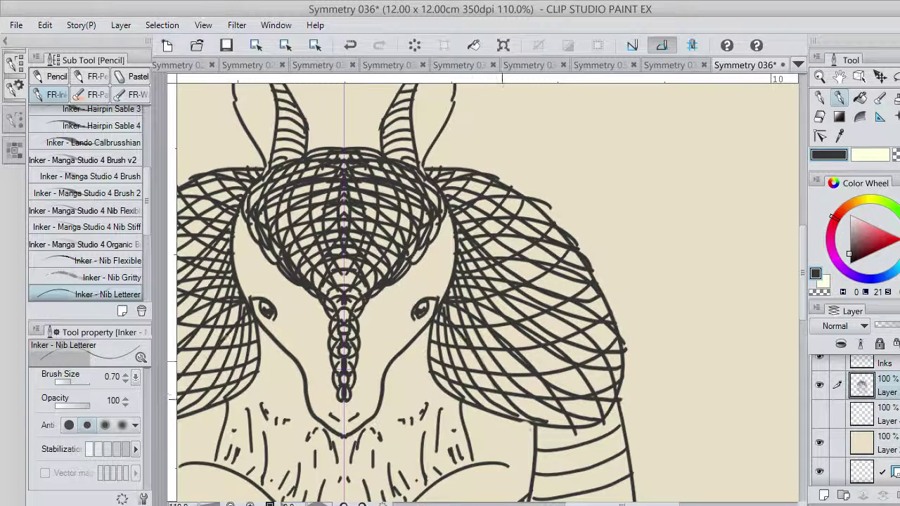
{"action": "left_click_drag", "start_coordinate": [469, 346], "coordinate": [505, 408]}
{"action": "left_click_drag", "start_coordinate": [441, 317], "coordinate": [558, 424]}
{"action": "key", "text": "ctrl+z"}
{"action": "mouse_move", "coordinate": [445, 333]}
{"action": "left_mouse_down"}
{"action": "mouse_move", "coordinate": [503, 379]}
{"action": "mouse_move", "coordinate": [522, 421]}
{"action": "left_mouse_up"}
{"action": "mouse_move", "coordinate": [438, 318]}
{"action": "left_mouse_down"}
{"action": "mouse_move", "coordinate": [464, 402]}
{"action": "mouse_move", "coordinate": [452, 393]}
{"action": "left_mouse_up"}
{"action": "scroll", "coordinate": [435, 332], "scroll_direction": "up", "scroll_amount": 3}
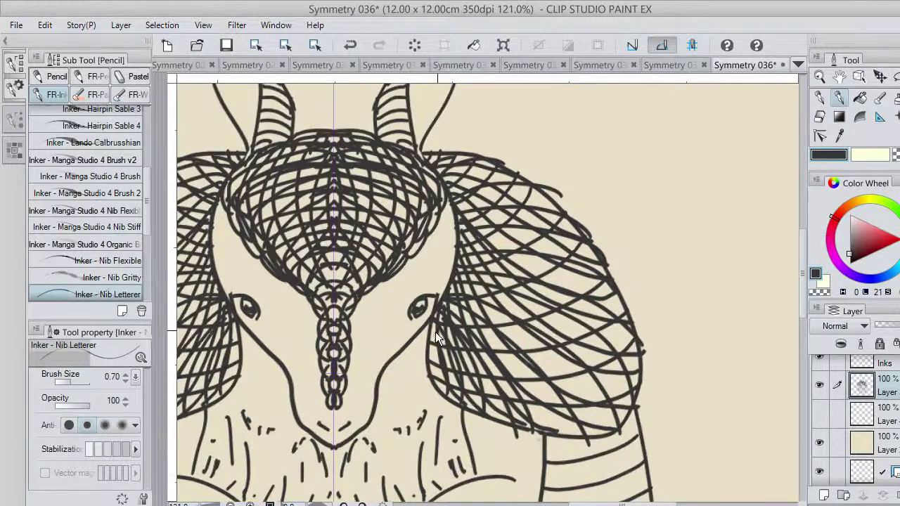
Undo the most recent crossing curves of the scale mesh on both shoulder plates.
{"action": "scroll", "coordinate": [435, 333], "scroll_direction": "down", "scroll_amount": 4}
{"action": "key", "text": "ctrl+z"}
{"action": "key", "text": "ctrl+z"}
{"action": "key", "text": "ctrl+z"}
{"action": "key", "text": "ctrl+z"}
{"action": "key", "text": "ctrl+z"}
{"action": "key", "text": "ctrl+z"}
{"action": "key", "text": "ctrl+z"}
{"action": "key", "text": "ctrl+z"}
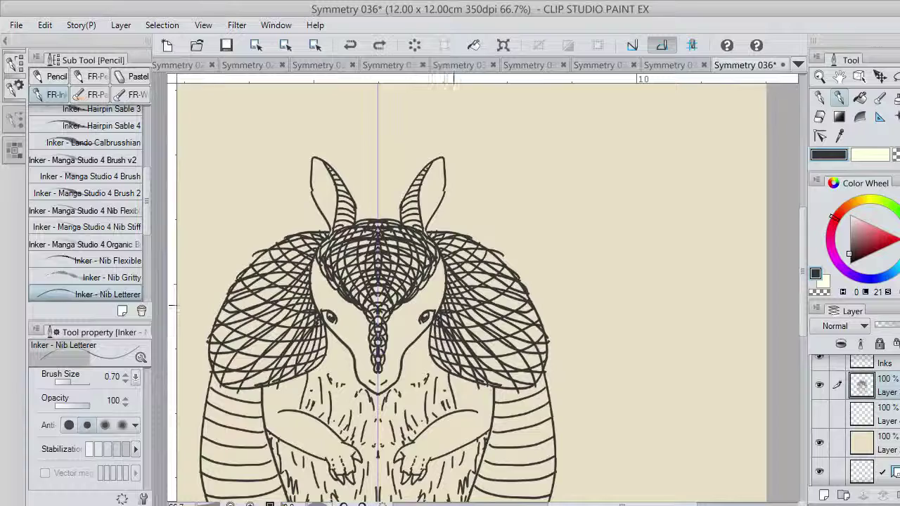
{"action": "key", "text": "ctrl+z"}
{"action": "key", "text": "ctrl+z"}
{"action": "key", "text": "ctrl+z"}
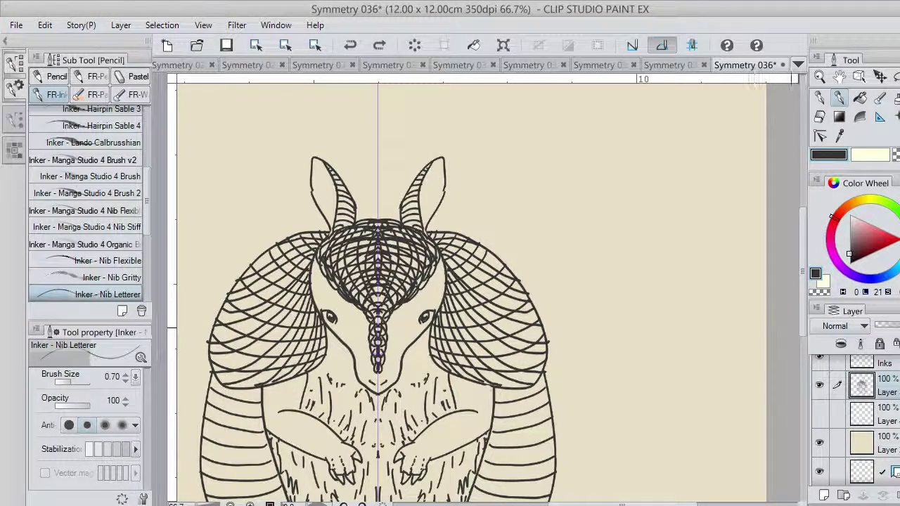
Draw steep diagonal curves across the bands at the lower tips of the side shells, discarding badly placed strokes.
{"action": "left_click_drag", "start_coordinate": [805, 324], "coordinate": [804, 359]}
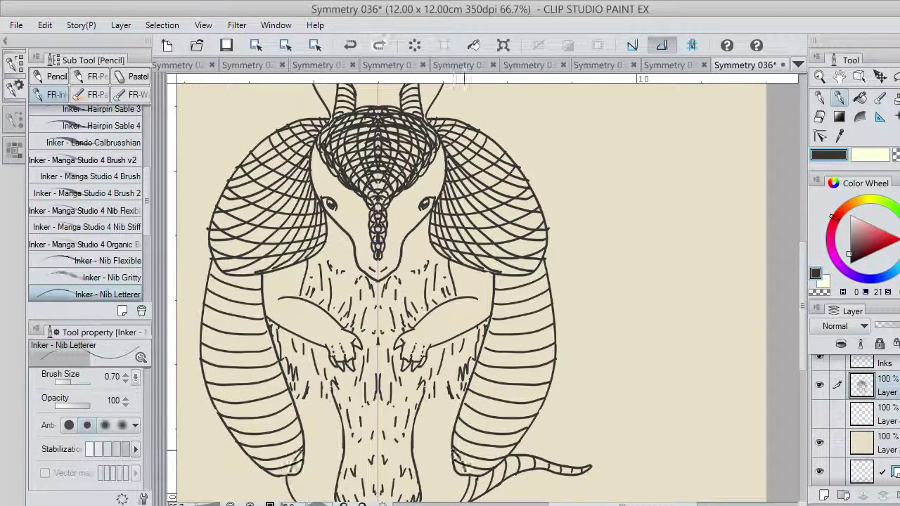
{"action": "left_click_drag", "start_coordinate": [453, 450], "coordinate": [482, 475]}
{"action": "key", "text": "ctrl+z"}
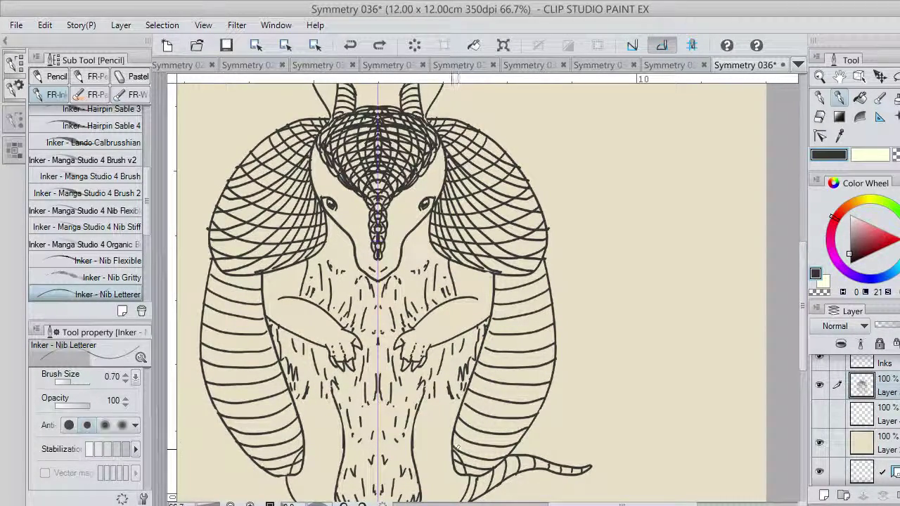
{"action": "left_click_drag", "start_coordinate": [453, 448], "coordinate": [471, 478]}
{"action": "left_click_drag", "start_coordinate": [454, 435], "coordinate": [480, 477]}
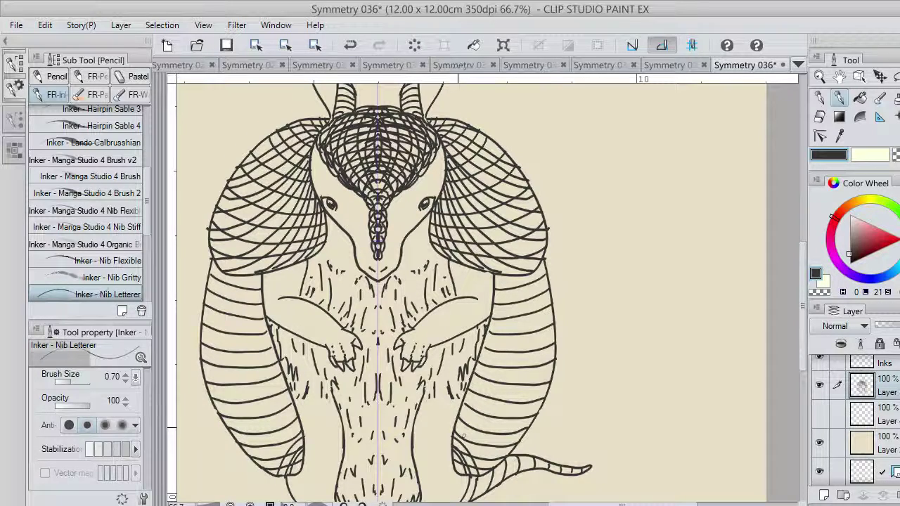
{"action": "left_click_drag", "start_coordinate": [457, 422], "coordinate": [488, 479]}
{"action": "mouse_move", "coordinate": [460, 416]}
{"action": "left_mouse_down"}
{"action": "mouse_move", "coordinate": [496, 475]}
{"action": "mouse_move", "coordinate": [485, 427]}
{"action": "mouse_move", "coordinate": [507, 474]}
{"action": "left_mouse_up"}
{"action": "key", "text": "ctrl+z"}
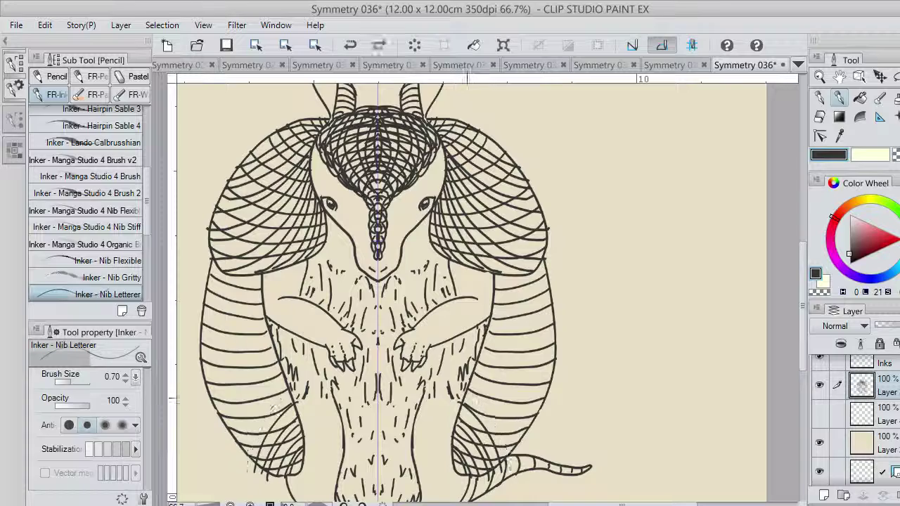
Continue the steep diagonal curves up the lower half of the side shells, redoing the ones starting beside the belly fur.
{"action": "left_click_drag", "start_coordinate": [473, 393], "coordinate": [508, 463]}
{"action": "left_click_drag", "start_coordinate": [474, 372], "coordinate": [516, 452]}
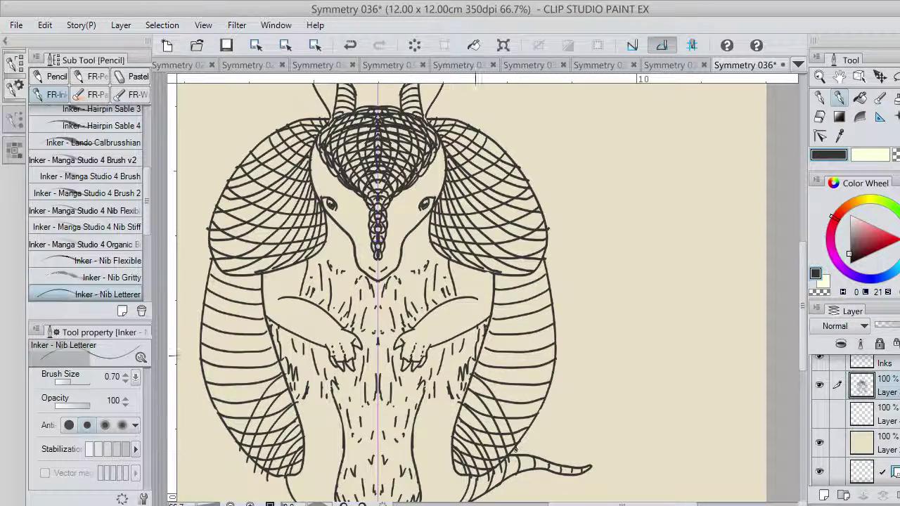
{"action": "mouse_move", "coordinate": [476, 357]}
{"action": "left_mouse_down"}
{"action": "mouse_move", "coordinate": [523, 443]}
{"action": "mouse_move", "coordinate": [518, 396]}
{"action": "left_mouse_up"}
{"action": "key", "text": "ctrl+z"}
{"action": "key", "text": "ctrl+z"}
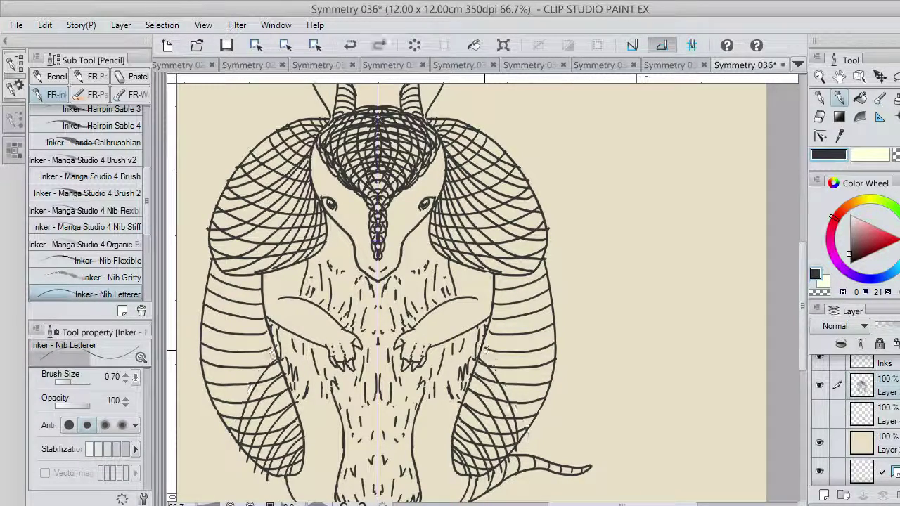
{"action": "left_click_drag", "start_coordinate": [481, 339], "coordinate": [537, 427]}
{"action": "key", "text": "ctrl+z"}
{"action": "left_click_drag", "start_coordinate": [483, 340], "coordinate": [530, 402]}
{"action": "key", "text": "ctrl+z"}
{"action": "left_click_drag", "start_coordinate": [482, 345], "coordinate": [537, 427]}
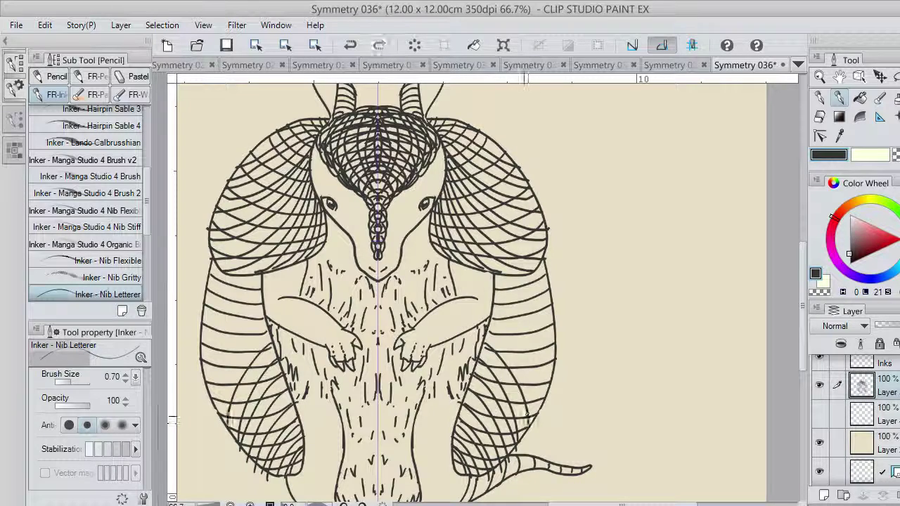
Extend the diagonal curves over the upper side shells from the arms to just below the shoulder plates, replacing poorly placed strokes.
{"action": "left_click_drag", "start_coordinate": [487, 323], "coordinate": [514, 360]}
{"action": "mouse_move", "coordinate": [494, 318]}
{"action": "left_mouse_down"}
{"action": "mouse_move", "coordinate": [533, 387]}
{"action": "mouse_move", "coordinate": [499, 310]}
{"action": "mouse_move", "coordinate": [549, 402]}
{"action": "left_mouse_up"}
{"action": "left_click_drag", "start_coordinate": [495, 288], "coordinate": [565, 400]}
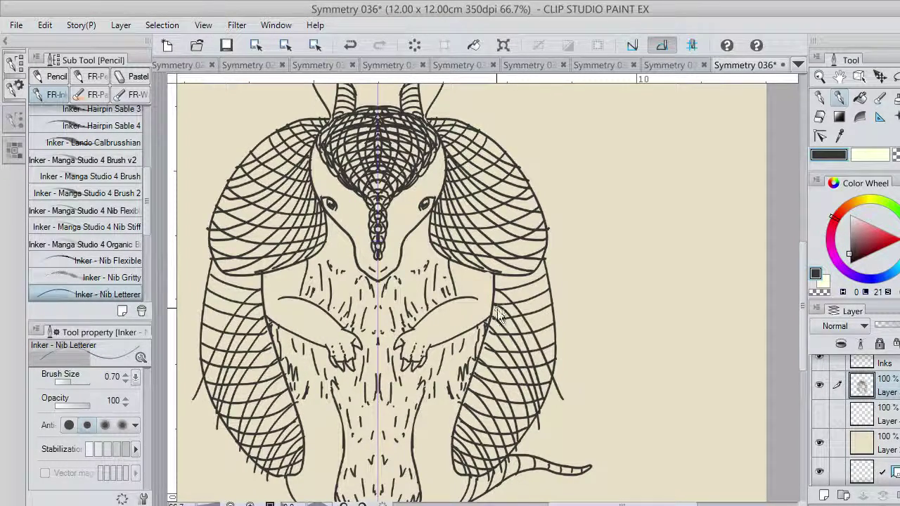
{"action": "key", "text": "ctrl+z"}
{"action": "key", "text": "ctrl+z"}
{"action": "left_click_drag", "start_coordinate": [496, 302], "coordinate": [550, 403]}
{"action": "mouse_move", "coordinate": [495, 289]}
{"action": "left_mouse_down"}
{"action": "mouse_move", "coordinate": [556, 381]}
{"action": "mouse_move", "coordinate": [558, 359]}
{"action": "left_mouse_up"}
{"action": "key", "text": "ctrl+z"}
{"action": "key", "text": "ctrl+z"}
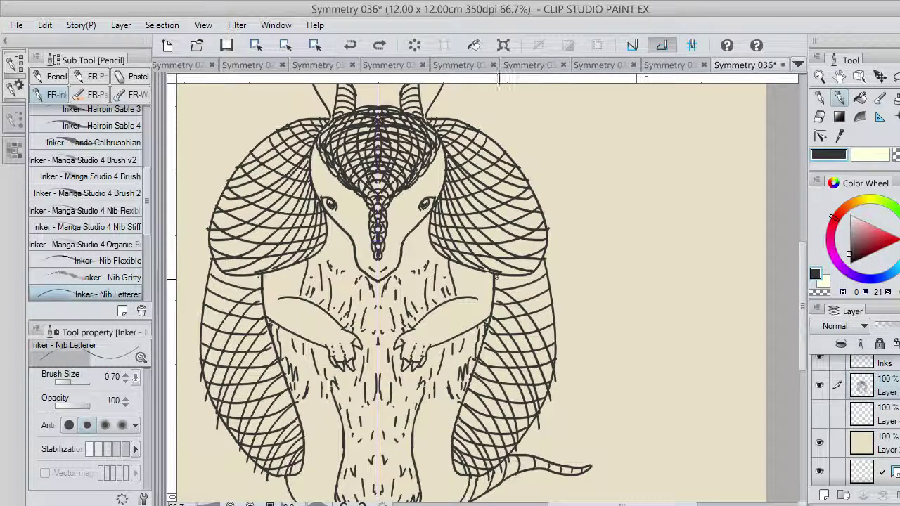
{"action": "left_click_drag", "start_coordinate": [497, 278], "coordinate": [561, 364]}
{"action": "mouse_move", "coordinate": [509, 276]}
{"action": "left_mouse_down"}
{"action": "mouse_move", "coordinate": [556, 332]}
{"action": "mouse_move", "coordinate": [551, 303]}
{"action": "left_mouse_up"}
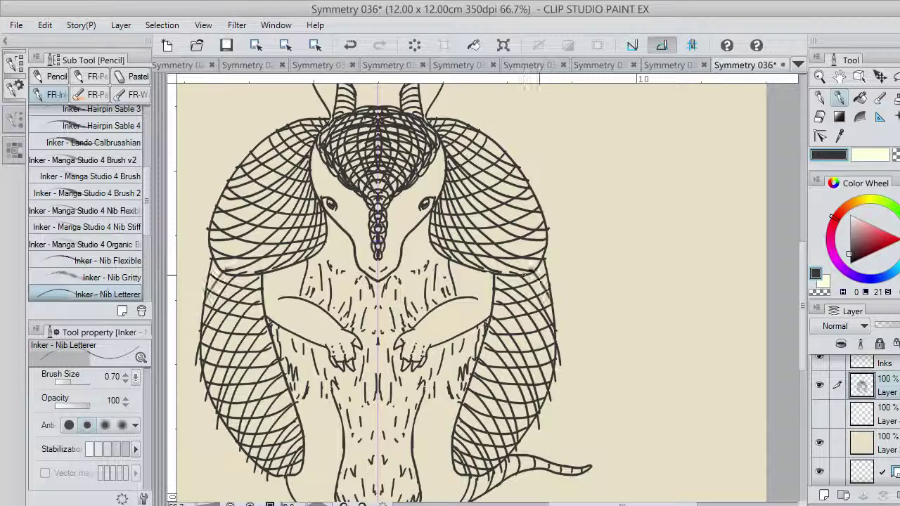
{"action": "left_click_drag", "start_coordinate": [542, 264], "coordinate": [554, 275]}
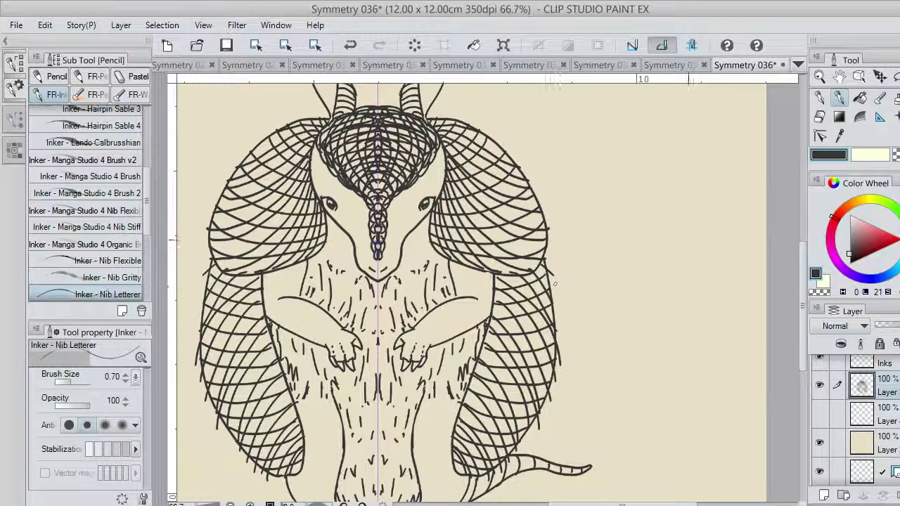
Erase the stroke ends that overshoot the outer edges of the side shells using the transparent colour.
{"action": "key", "text": "c"}
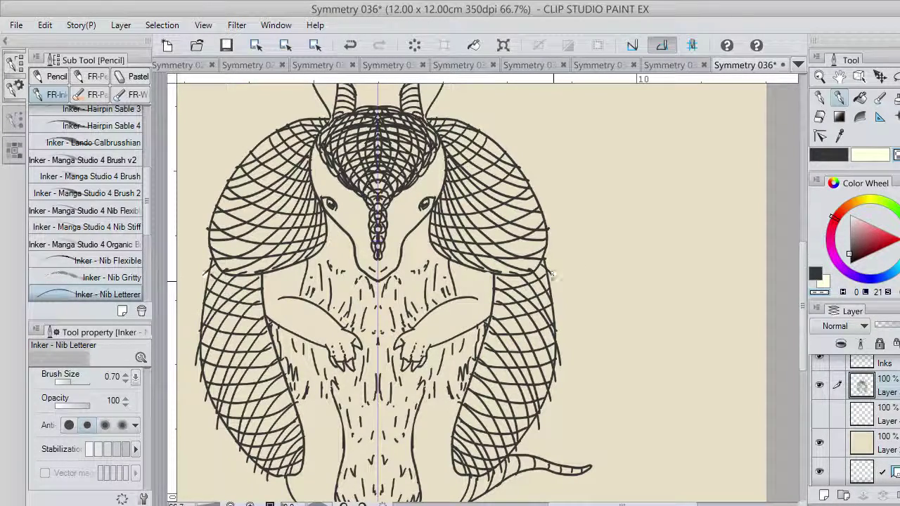
{"action": "mouse_move", "coordinate": [555, 277]}
{"action": "left_mouse_down"}
{"action": "mouse_move", "coordinate": [545, 263]}
{"action": "mouse_move", "coordinate": [548, 270]}
{"action": "left_mouse_up"}
{"action": "key", "text": "ctrl+z"}
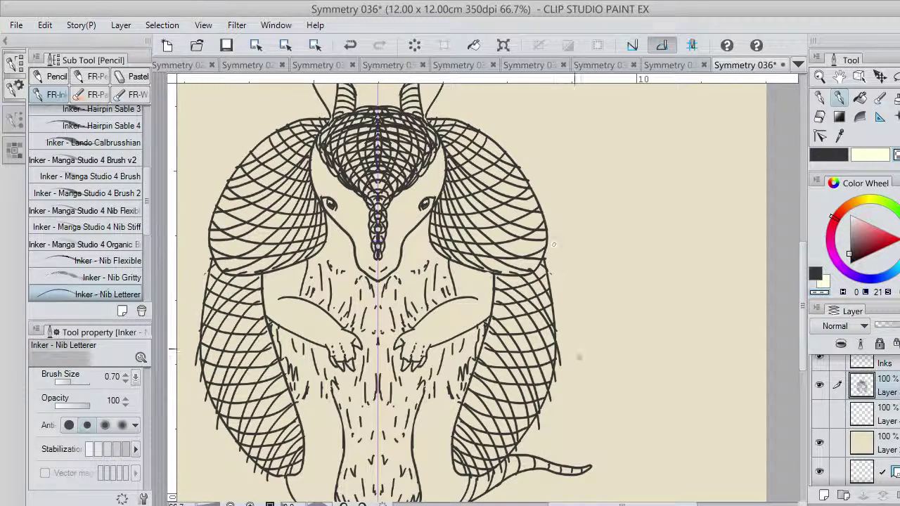
{"action": "left_click_drag", "start_coordinate": [558, 350], "coordinate": [559, 358]}
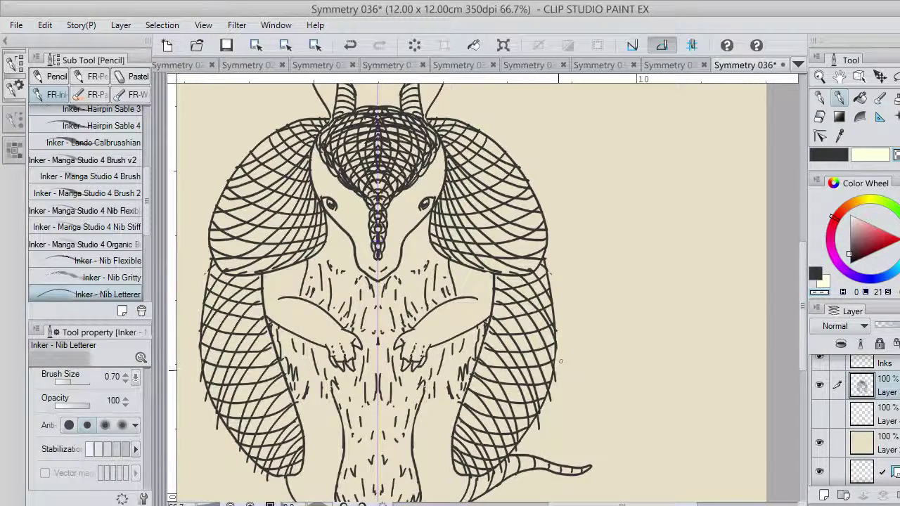
{"action": "mouse_move", "coordinate": [555, 388]}
{"action": "left_mouse_down"}
{"action": "mouse_move", "coordinate": [557, 361]}
{"action": "mouse_move", "coordinate": [540, 420]}
{"action": "left_mouse_up"}
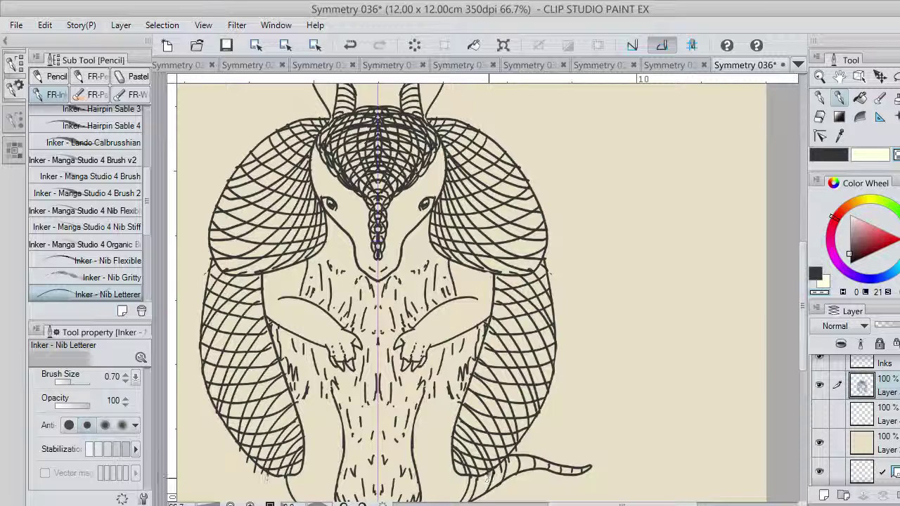
{"action": "left_click_drag", "start_coordinate": [487, 480], "coordinate": [502, 471]}
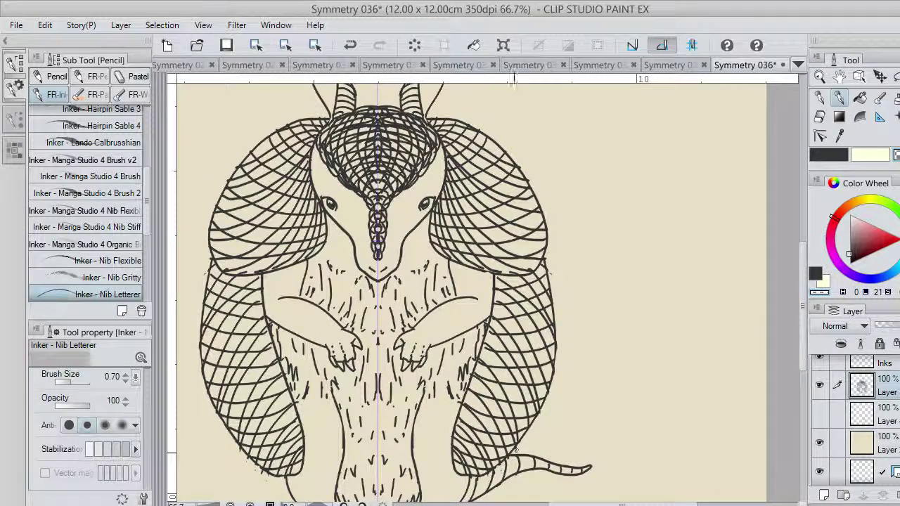
{"action": "key", "text": "ctrl+z"}
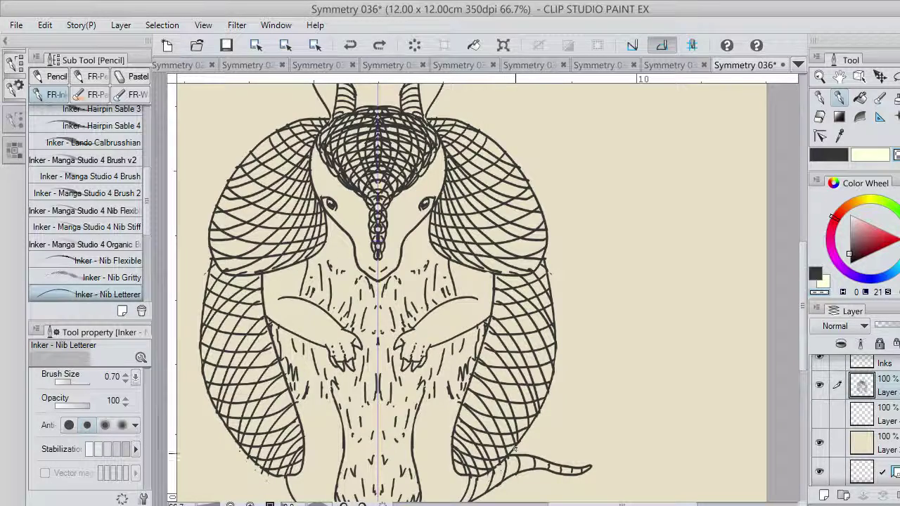
{"action": "key", "text": "ctrl+y"}
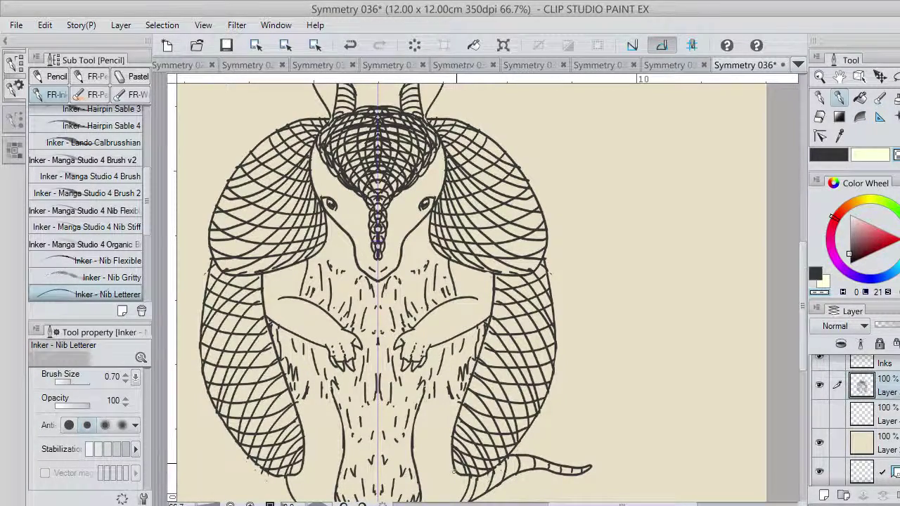
Switch back to the dark ink colour and draw flat curves between the top bands of the side shells.
{"action": "left_click", "coordinate": [819, 154]}
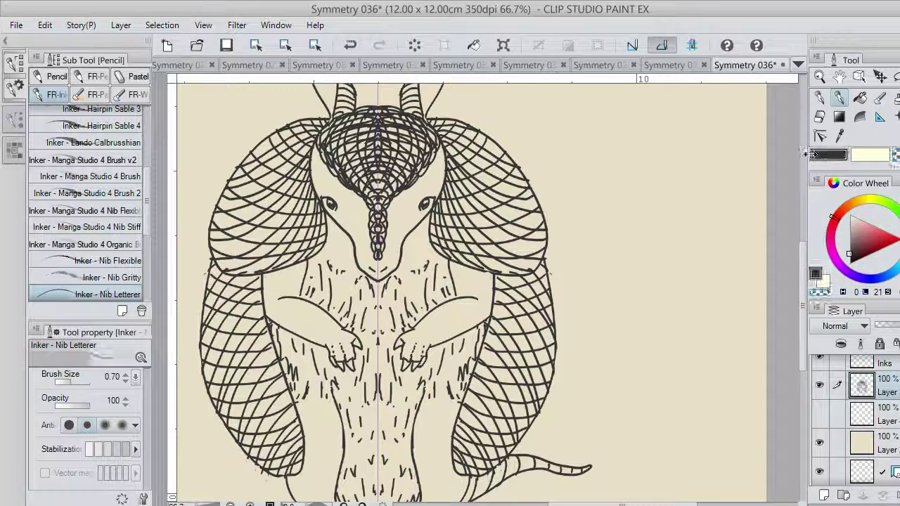
{"action": "mouse_move", "coordinate": [495, 284]}
{"action": "left_mouse_down"}
{"action": "mouse_move", "coordinate": [551, 259]}
{"action": "mouse_move", "coordinate": [545, 279]}
{"action": "mouse_move", "coordinate": [554, 275]}
{"action": "left_mouse_up"}
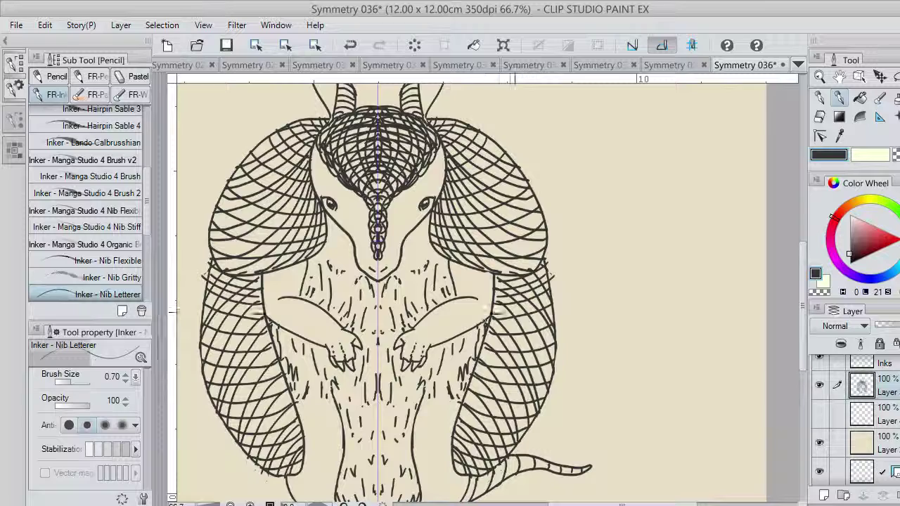
{"action": "left_click_drag", "start_coordinate": [495, 311], "coordinate": [552, 292]}
{"action": "left_click_drag", "start_coordinate": [489, 329], "coordinate": [554, 317]}
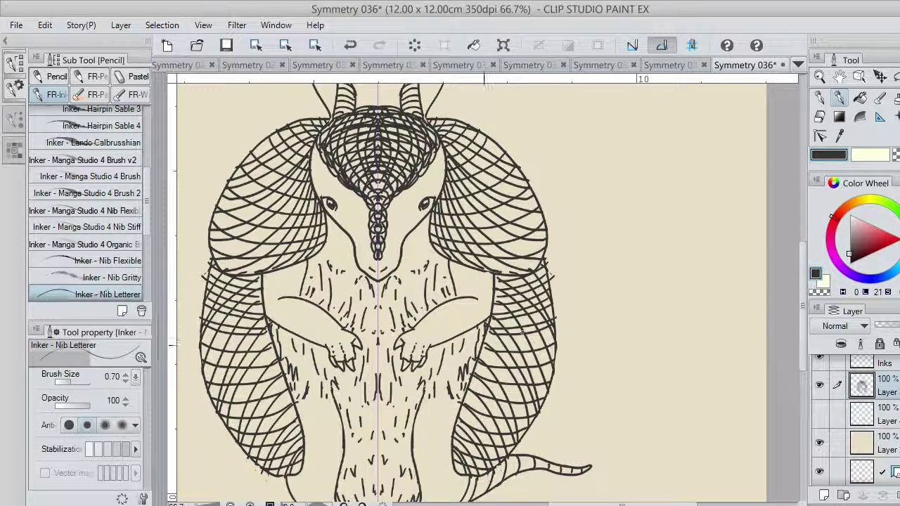
{"action": "key", "text": "ctrl+z"}
{"action": "left_click_drag", "start_coordinate": [490, 326], "coordinate": [540, 320]}
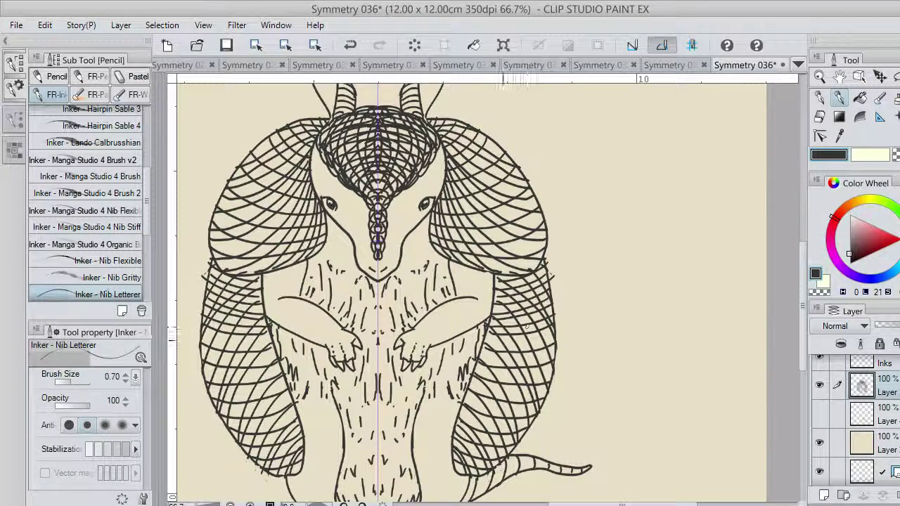
Add a flat cross curve to the side shells level with the clawed hands, redrawing it until it sits well.
{"action": "left_click_drag", "start_coordinate": [482, 347], "coordinate": [558, 333]}
{"action": "key", "text": "ctrl+z"}
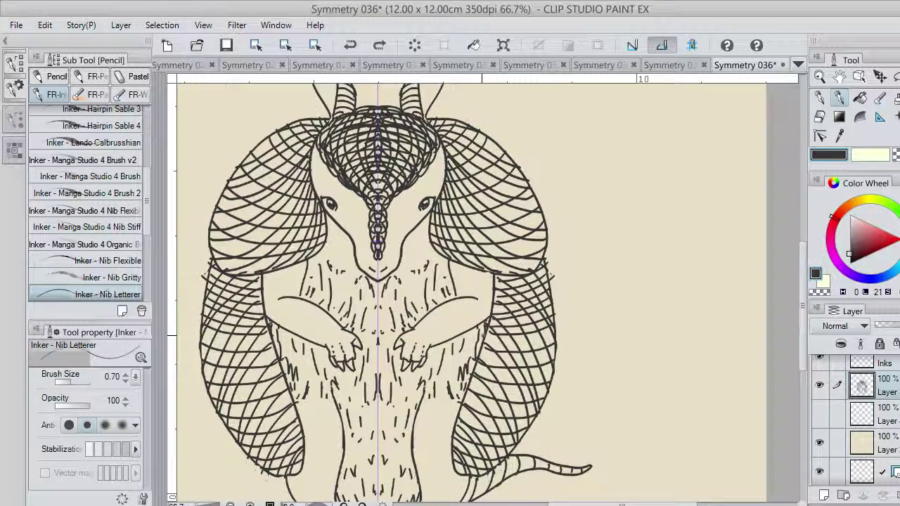
{"action": "left_click_drag", "start_coordinate": [483, 343], "coordinate": [558, 332]}
{"action": "key", "text": "ctrl+z"}
{"action": "left_click_drag", "start_coordinate": [484, 345], "coordinate": [557, 331]}
{"action": "key", "text": "ctrl+z"}
{"action": "left_click_drag", "start_coordinate": [494, 341], "coordinate": [561, 325]}
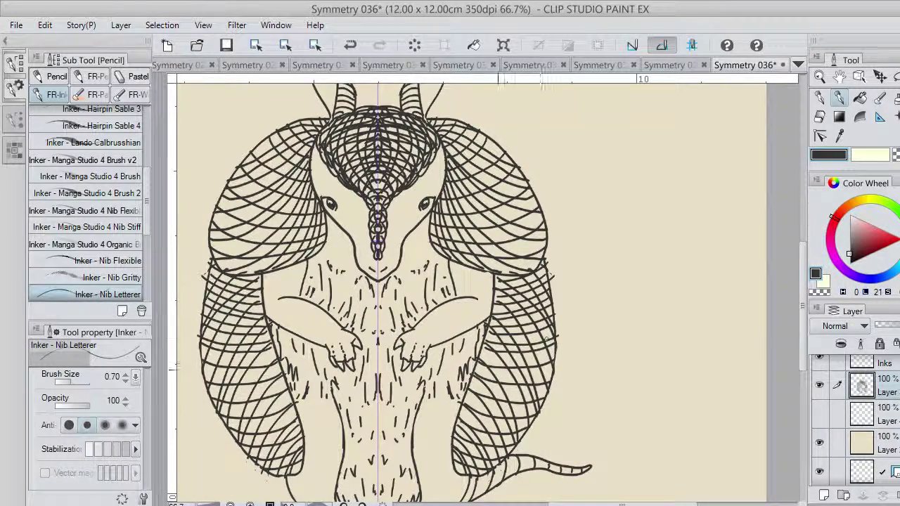
Draw further flat curves between the middle bands of the side shells just below hand level, retrying misplaced strokes.
{"action": "left_click_drag", "start_coordinate": [485, 360], "coordinate": [563, 349]}
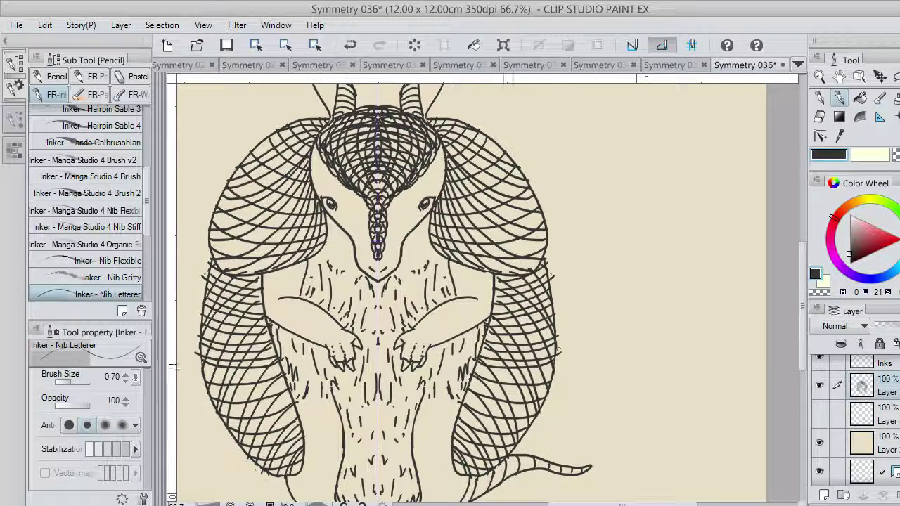
{"action": "key", "text": "ctrl+z"}
{"action": "left_click_drag", "start_coordinate": [472, 380], "coordinate": [573, 376]}
{"action": "key", "text": "ctrl+z"}
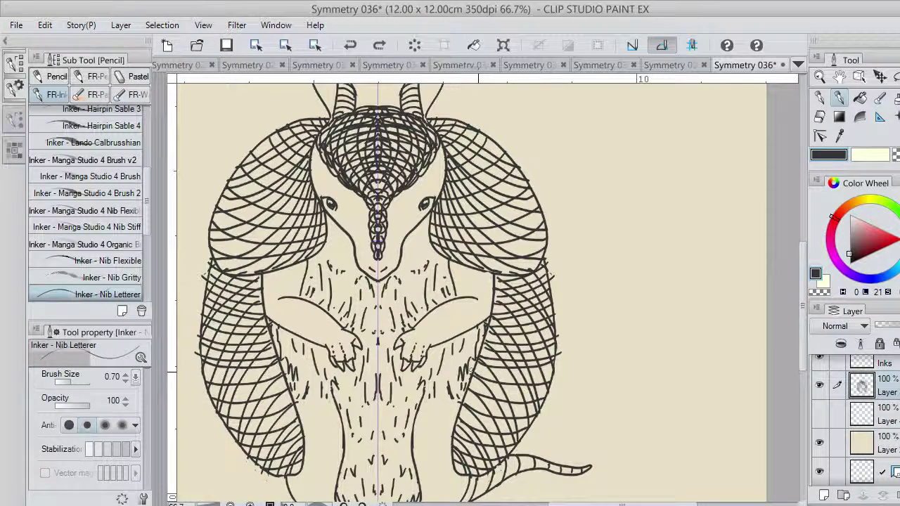
{"action": "left_click_drag", "start_coordinate": [473, 371], "coordinate": [542, 381]}
{"action": "key", "text": "ctrl+z"}
{"action": "left_click_drag", "start_coordinate": [473, 371], "coordinate": [556, 377]}
{"action": "key", "text": "ctrl+z"}
{"action": "left_click_drag", "start_coordinate": [472, 380], "coordinate": [562, 361]}
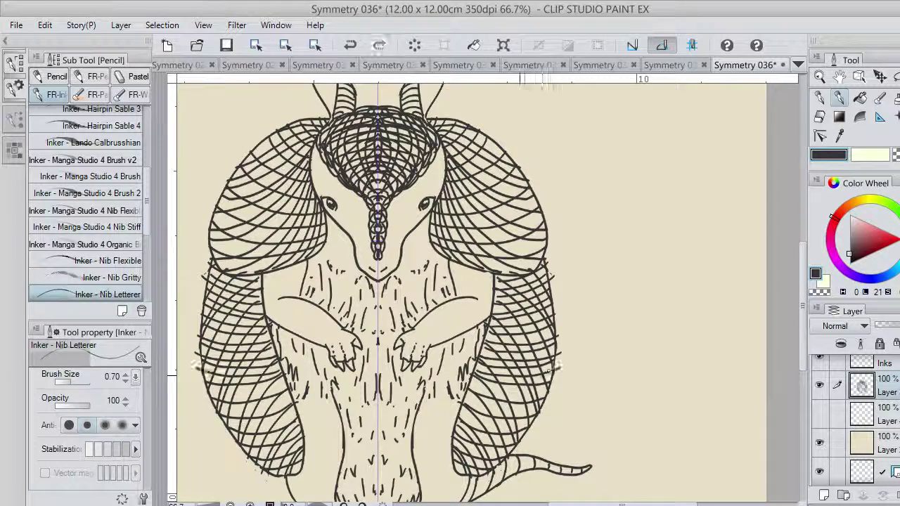
{"action": "key", "text": "ctrl+z"}
{"action": "mouse_move", "coordinate": [464, 385]}
{"action": "left_mouse_down"}
{"action": "mouse_move", "coordinate": [531, 394]}
{"action": "mouse_move", "coordinate": [554, 387]}
{"action": "left_mouse_up"}
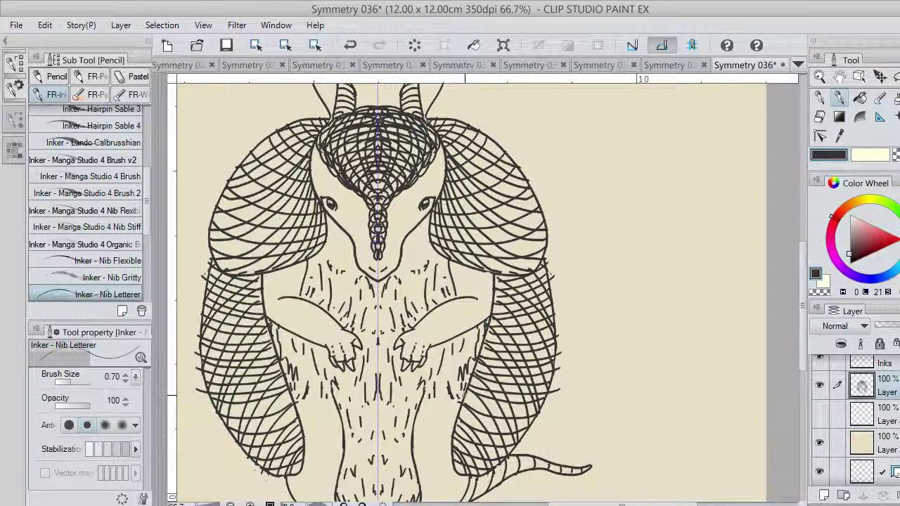
Draw flat curves across the side shells in the band below the hands, undoing the strokes that sit badly.
{"action": "left_click_drag", "start_coordinate": [465, 395], "coordinate": [554, 411]}
{"action": "left_click_drag", "start_coordinate": [460, 416], "coordinate": [552, 421]}
{"action": "key", "text": "ctrl+z"}
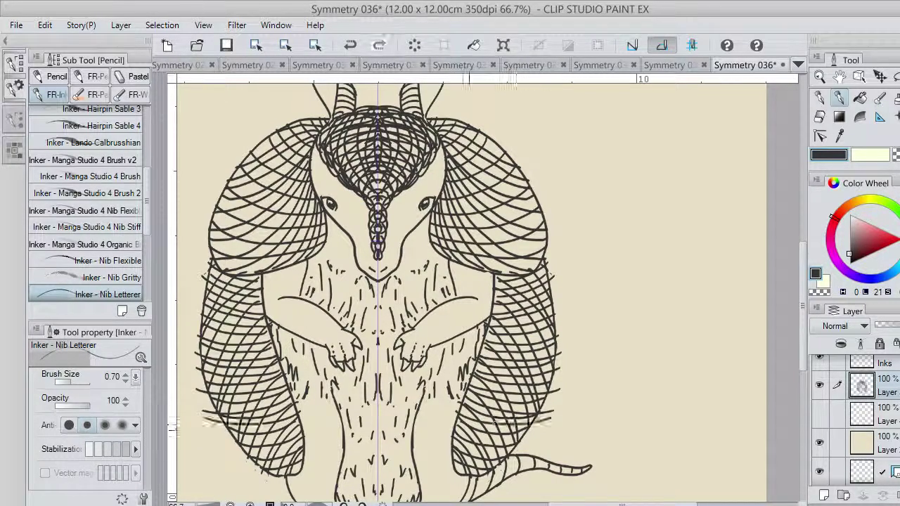
{"action": "left_click_drag", "start_coordinate": [458, 432], "coordinate": [551, 441]}
{"action": "key", "text": "ctrl+z"}
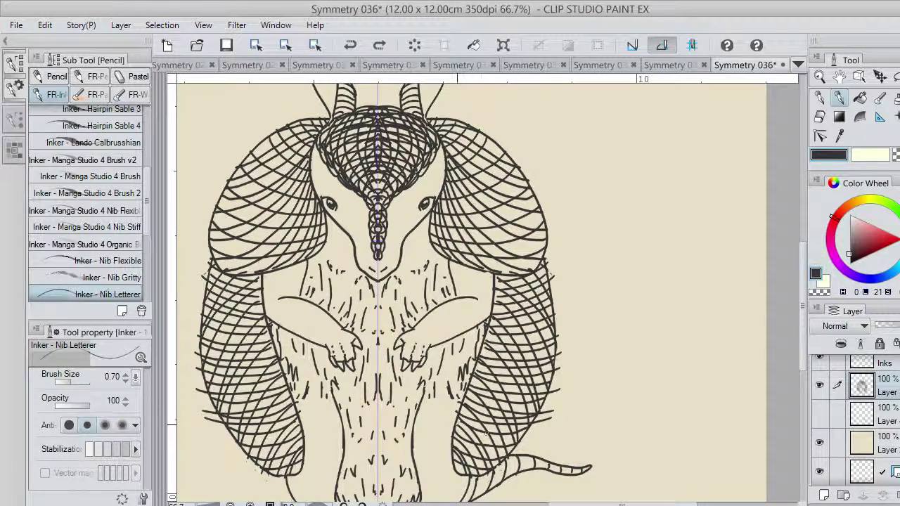
Add another flat curve across the lower part of the side shells, redrawing it until its slope matches the neighbouring bands.
{"action": "mouse_move", "coordinate": [458, 426]}
{"action": "left_mouse_down"}
{"action": "mouse_move", "coordinate": [508, 440]}
{"action": "mouse_move", "coordinate": [542, 430]}
{"action": "left_mouse_up"}
{"action": "mouse_move", "coordinate": [459, 423]}
{"action": "left_mouse_down"}
{"action": "mouse_move", "coordinate": [507, 435]}
{"action": "mouse_move", "coordinate": [540, 428]}
{"action": "left_mouse_up"}
{"action": "key", "text": "ctrl+z"}
{"action": "left_click_drag", "start_coordinate": [455, 422], "coordinate": [537, 431]}
{"action": "key", "text": "ctrl+z"}
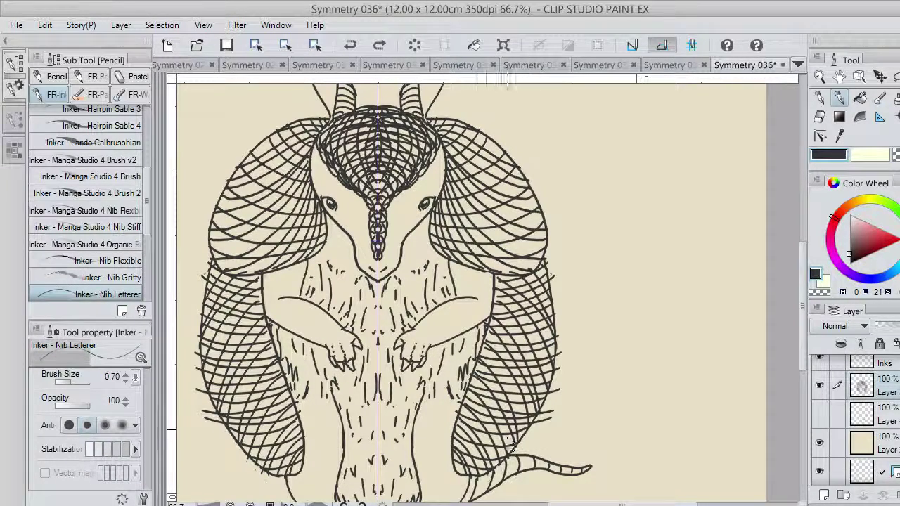
{"action": "left_click_drag", "start_coordinate": [456, 422], "coordinate": [539, 432]}
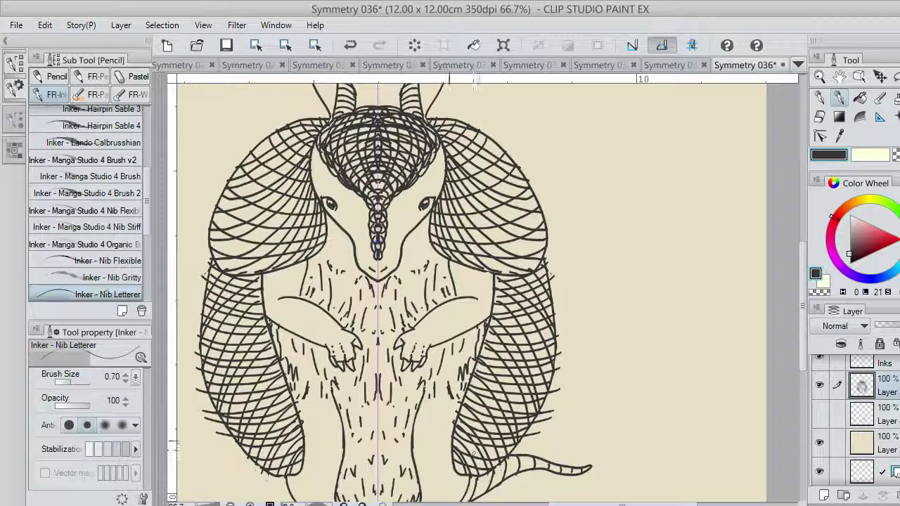
{"action": "left_click_drag", "start_coordinate": [452, 441], "coordinate": [518, 456]}
{"action": "key", "text": "ctrl+z"}
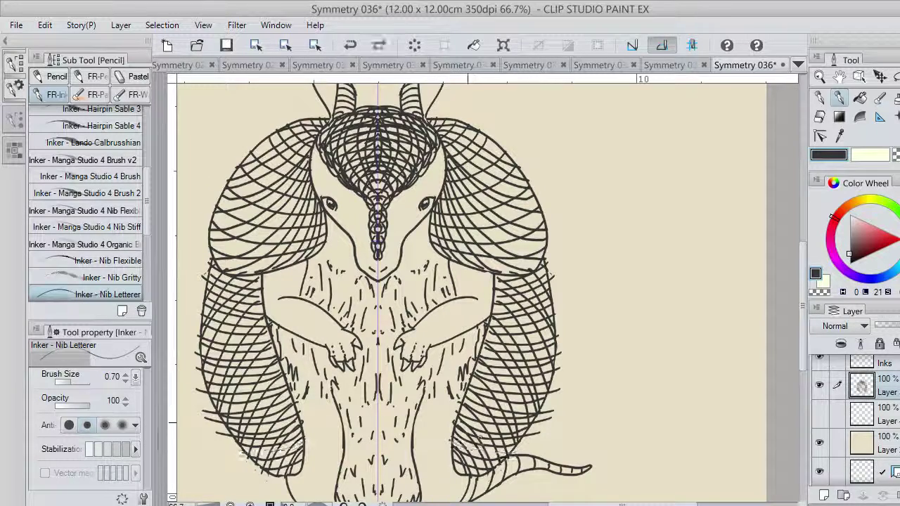
{"action": "key", "text": "ctrl+z"}
{"action": "left_click_drag", "start_coordinate": [451, 423], "coordinate": [540, 433]}
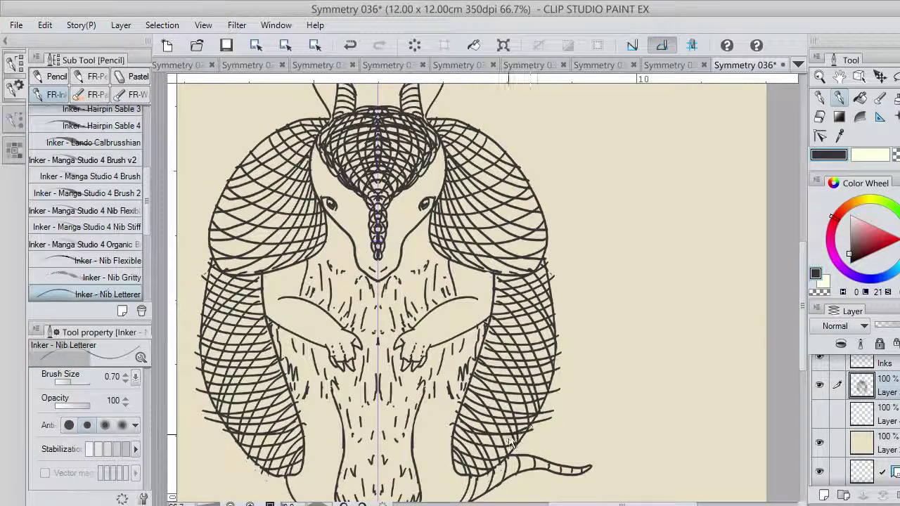
{"action": "key", "text": "ctrl+z"}
{"action": "mouse_move", "coordinate": [448, 425]}
{"action": "left_mouse_down"}
{"action": "mouse_move", "coordinate": [478, 439]}
{"action": "mouse_move", "coordinate": [537, 437]}
{"action": "left_mouse_up"}
{"action": "key", "text": "ctrl+z"}
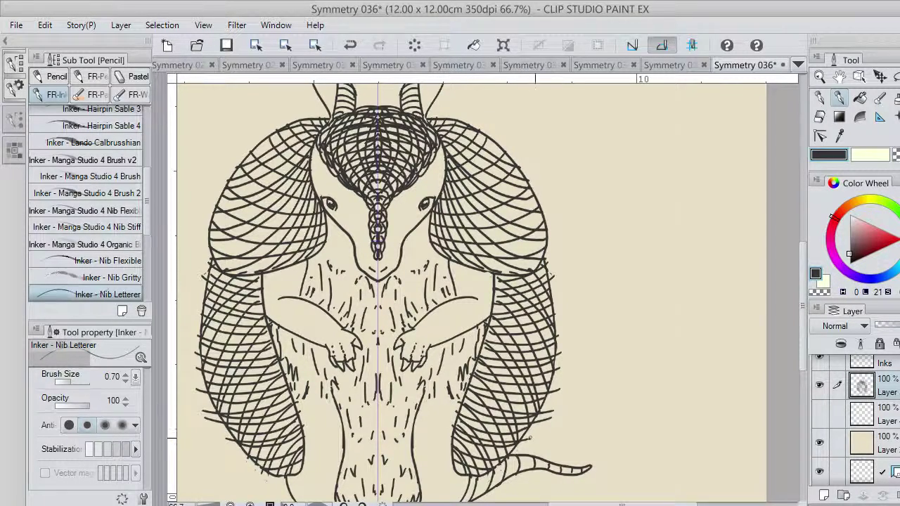
{"action": "left_click_drag", "start_coordinate": [456, 421], "coordinate": [540, 436]}
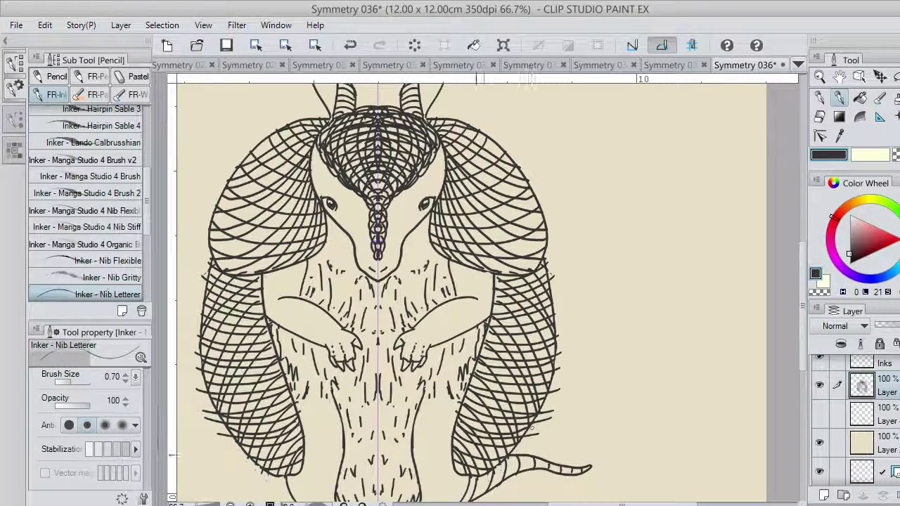
Draw a short flat curve near the lower tips of the side shells, retrying it until it fits.
{"action": "left_click_drag", "start_coordinate": [451, 441], "coordinate": [523, 452]}
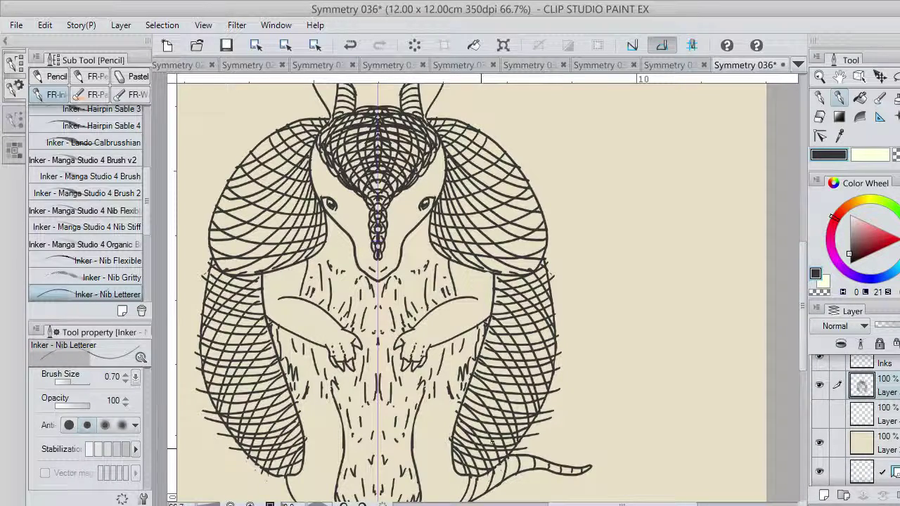
{"action": "key", "text": "ctrl+z"}
{"action": "left_click_drag", "start_coordinate": [452, 440], "coordinate": [527, 450]}
{"action": "key", "text": "ctrl+z"}
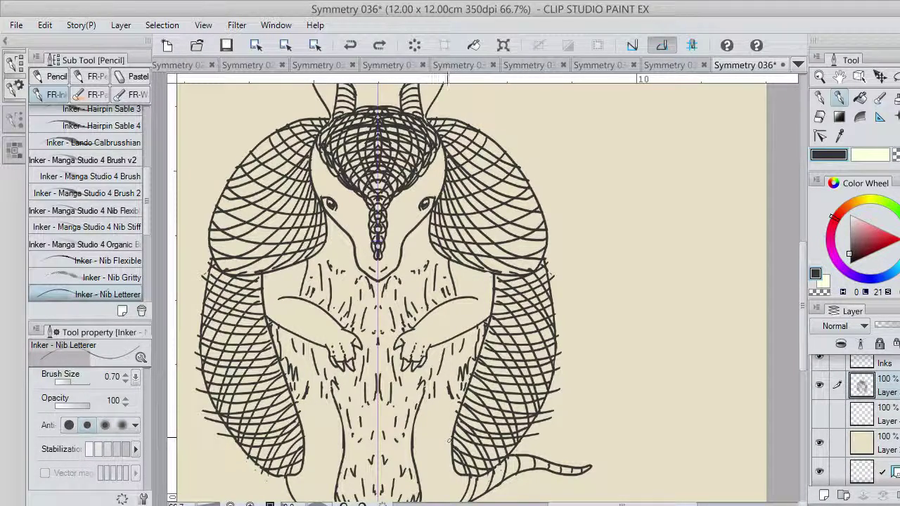
{"action": "left_click_drag", "start_coordinate": [452, 441], "coordinate": [519, 452]}
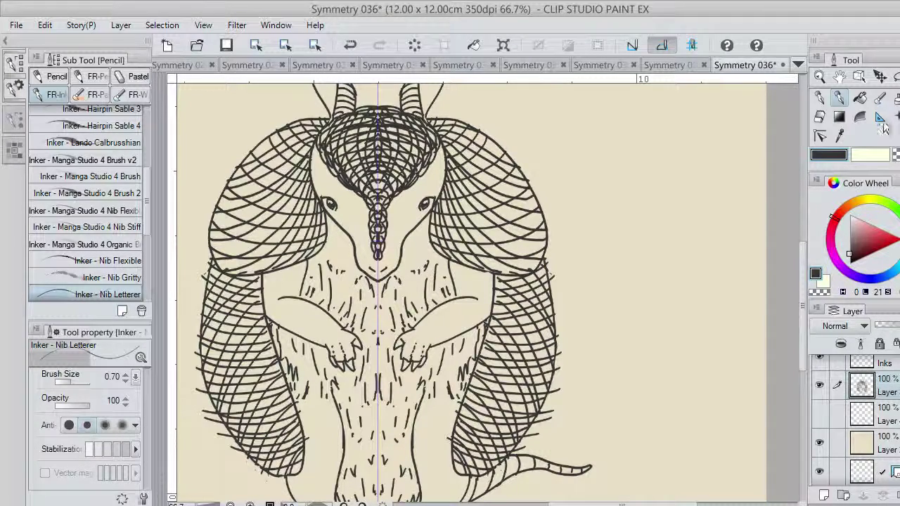
Switch to the transparent colour and erase the stroke ends that overshoot the outer edges of the side shells.
{"action": "key", "text": "c"}
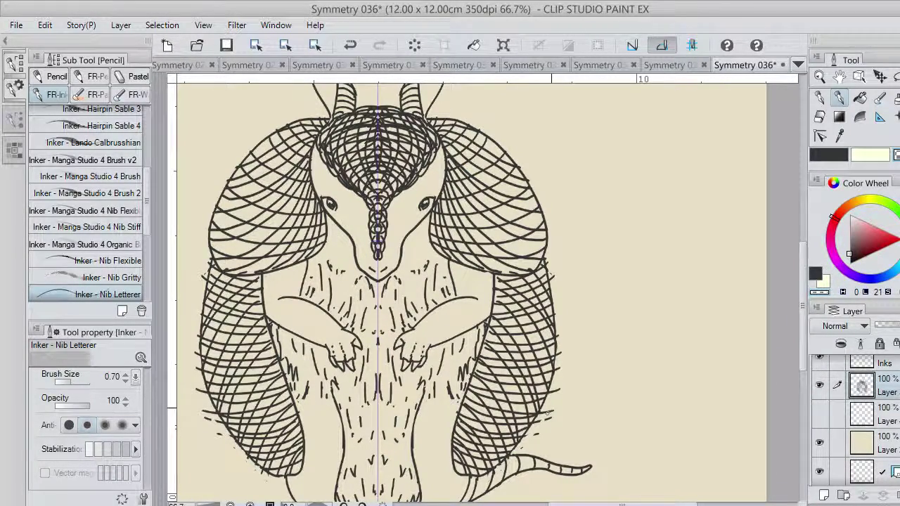
{"action": "left_click_drag", "start_coordinate": [543, 408], "coordinate": [537, 422]}
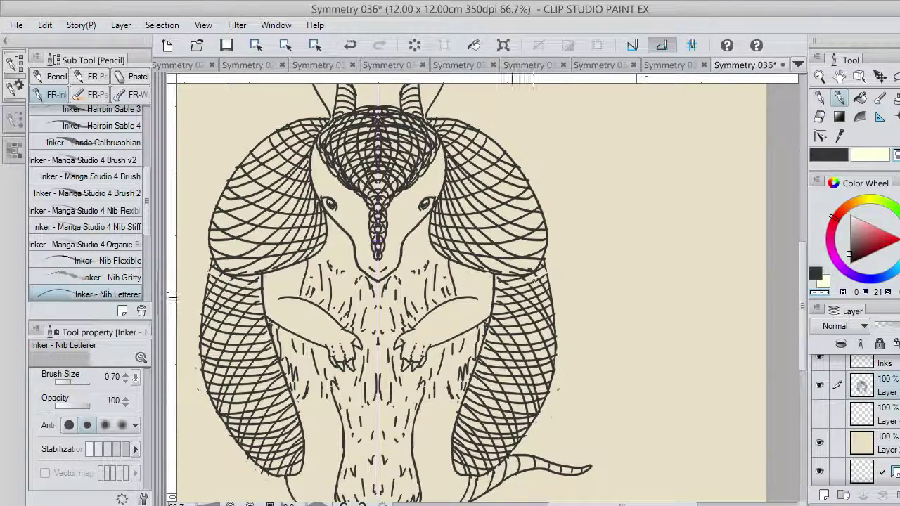
{"action": "key", "text": "ctrl+z"}
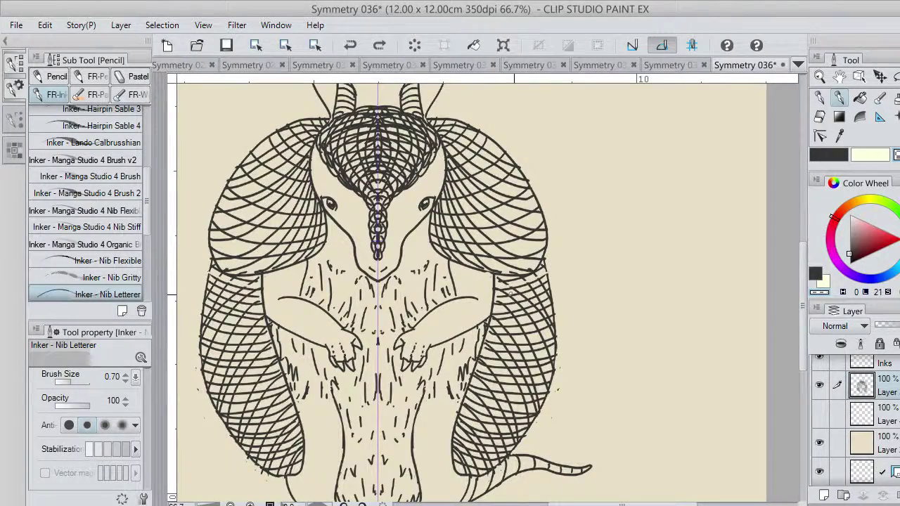
Erase thin strips through the diagonal lines between the flat curves at the top of the side shells, down to the elbow.
{"action": "scroll", "coordinate": [506, 299], "scroll_direction": "up", "scroll_amount": 5}
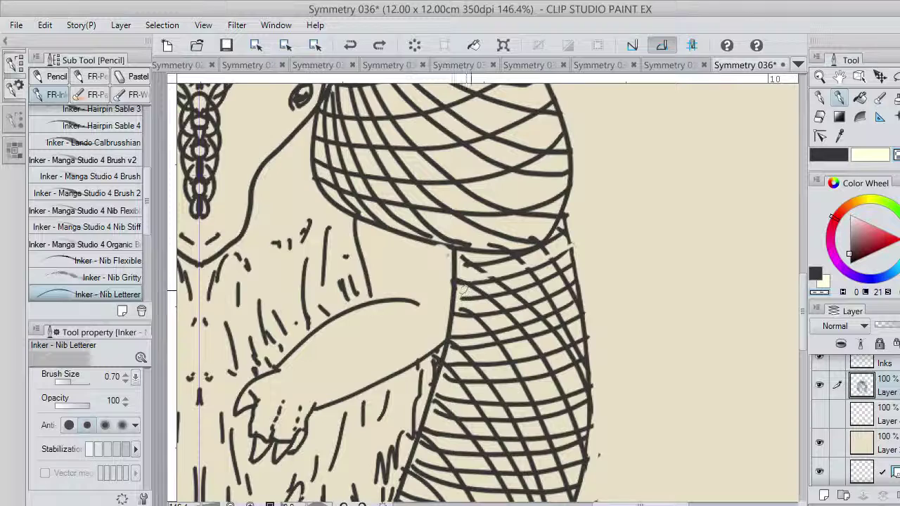
{"action": "left_click_drag", "start_coordinate": [463, 290], "coordinate": [551, 268]}
{"action": "left_click_drag", "start_coordinate": [462, 308], "coordinate": [555, 283]}
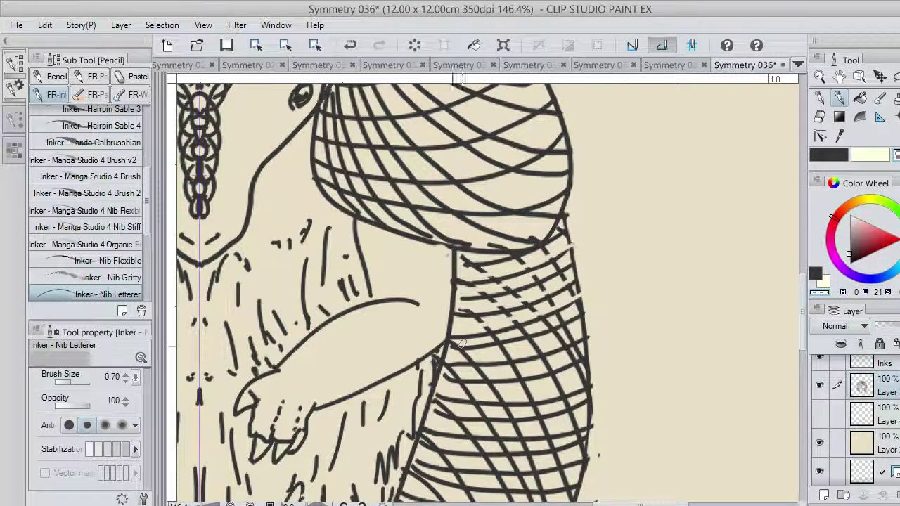
{"action": "left_click_drag", "start_coordinate": [450, 344], "coordinate": [561, 320]}
{"action": "key", "text": "ctrl+z"}
{"action": "left_click_drag", "start_coordinate": [448, 344], "coordinate": [563, 325]}
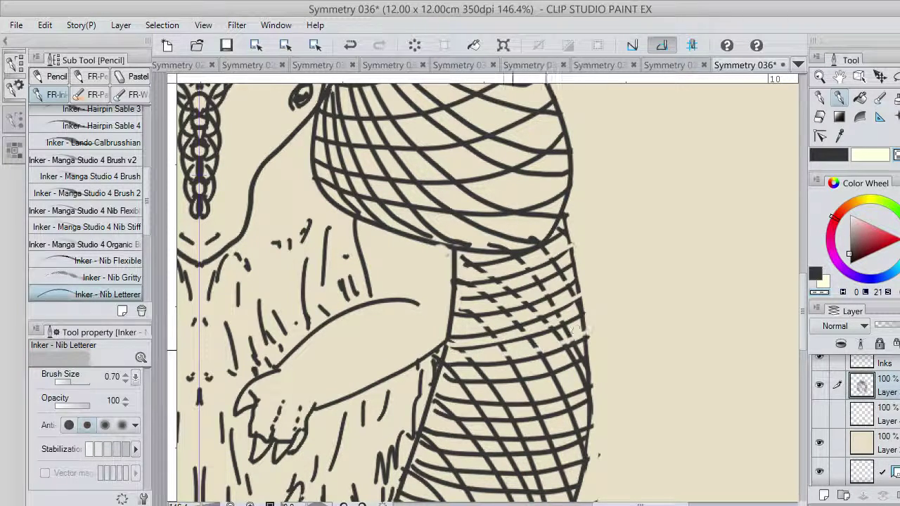
{"action": "key", "text": "ctrl+z"}
{"action": "left_click_drag", "start_coordinate": [453, 343], "coordinate": [572, 326]}
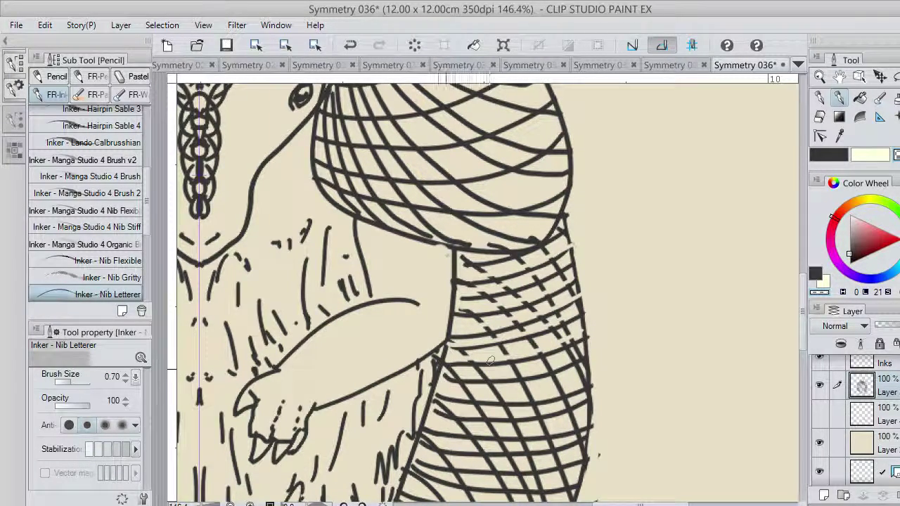
Erase thin strips through the diagonals between the flat curves of the side shells just below the elbow.
{"action": "mouse_move", "coordinate": [448, 370]}
{"action": "left_mouse_down"}
{"action": "mouse_move", "coordinate": [487, 372]}
{"action": "mouse_move", "coordinate": [584, 353]}
{"action": "left_mouse_up"}
{"action": "mouse_move", "coordinate": [451, 389]}
{"action": "left_mouse_down"}
{"action": "mouse_move", "coordinate": [538, 390]}
{"action": "mouse_move", "coordinate": [589, 374]}
{"action": "left_mouse_up"}
{"action": "left_click_drag", "start_coordinate": [436, 409], "coordinate": [588, 395]}
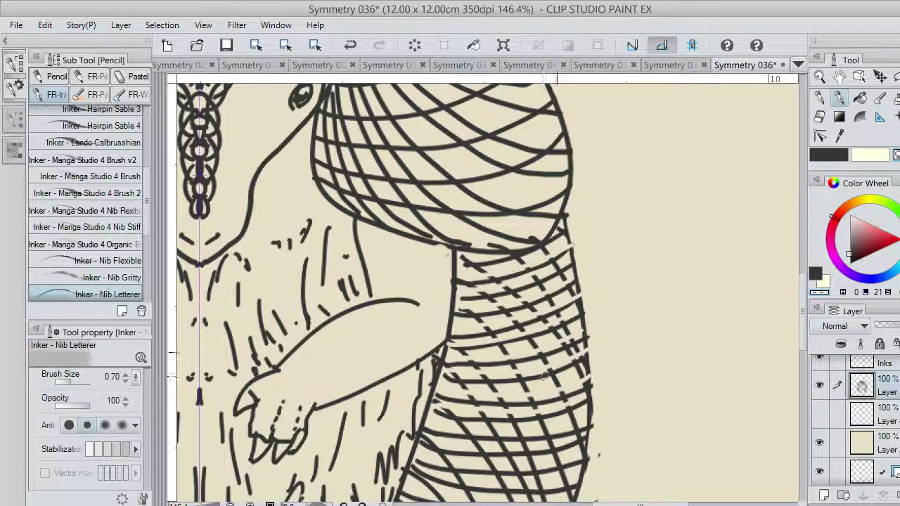
Break up the diagonal lines between the flat curves in the middle of the side shells with thin transparent strokes.
{"action": "scroll", "coordinate": [788, 342], "scroll_direction": "down", "scroll_amount": 4}
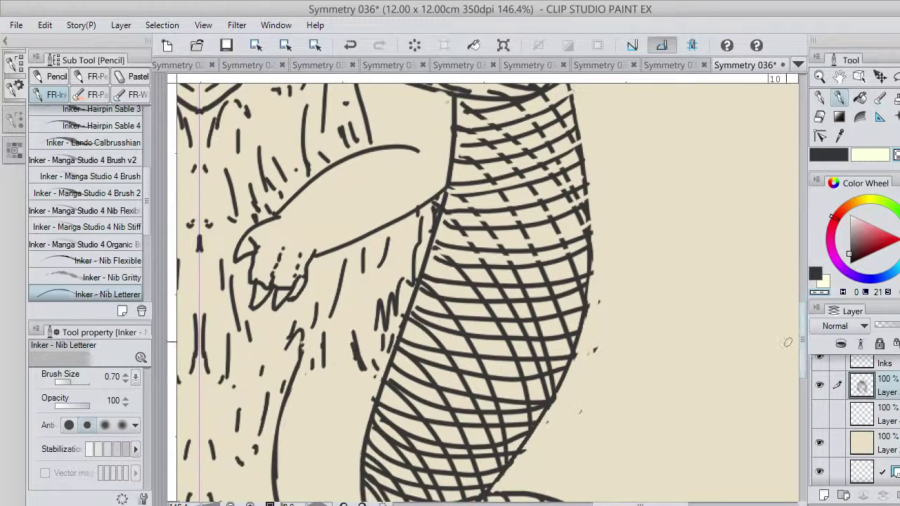
{"action": "mouse_move", "coordinate": [438, 274]}
{"action": "left_mouse_down"}
{"action": "mouse_move", "coordinate": [531, 276]}
{"action": "mouse_move", "coordinate": [585, 263]}
{"action": "left_mouse_up"}
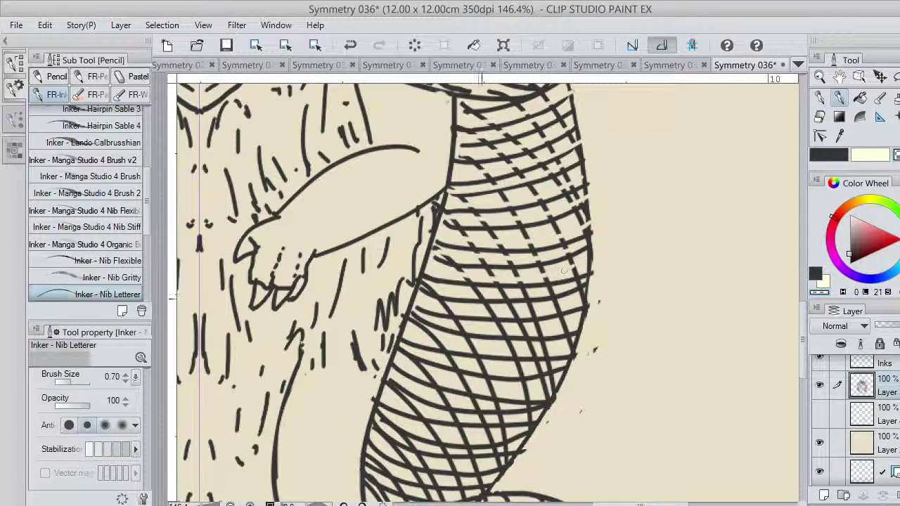
{"action": "left_click_drag", "start_coordinate": [428, 290], "coordinate": [585, 286]}
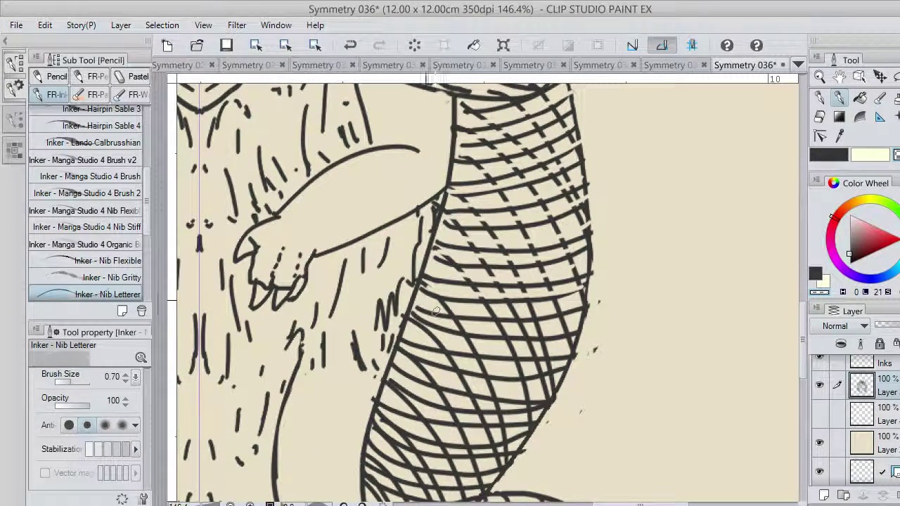
{"action": "left_click_drag", "start_coordinate": [438, 307], "coordinate": [579, 304]}
{"action": "mouse_move", "coordinate": [429, 318]}
{"action": "left_mouse_down"}
{"action": "mouse_move", "coordinate": [539, 329]}
{"action": "mouse_move", "coordinate": [578, 323]}
{"action": "left_mouse_up"}
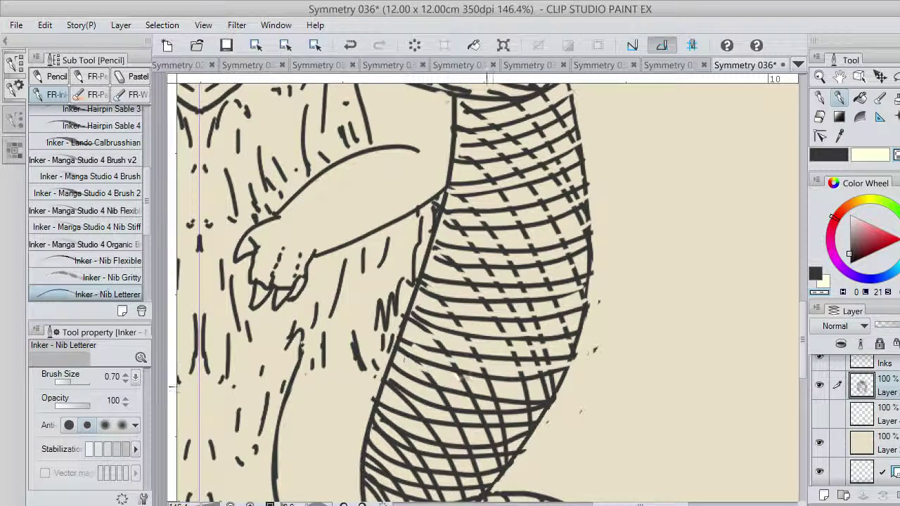
{"action": "mouse_move", "coordinate": [430, 385]}
{"action": "left_mouse_down"}
{"action": "mouse_move", "coordinate": [480, 405]}
{"action": "mouse_move", "coordinate": [555, 402]}
{"action": "left_mouse_up"}
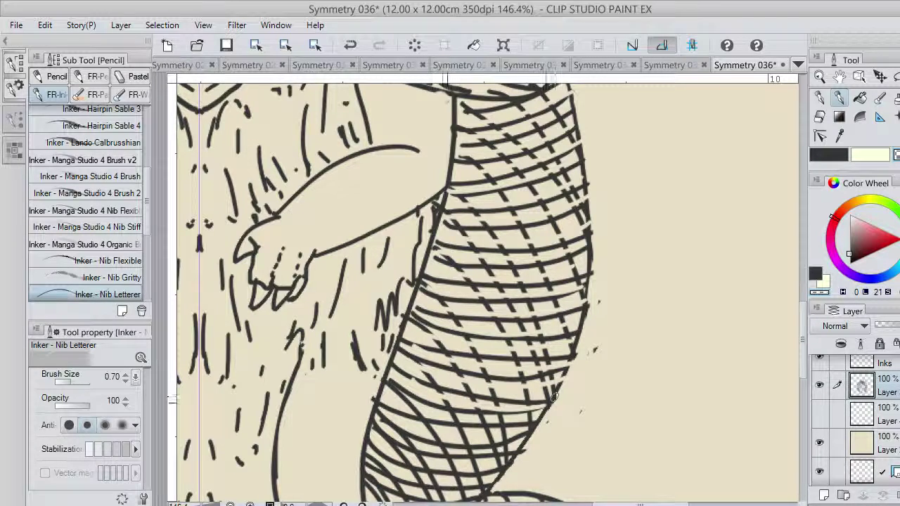
{"action": "left_click_drag", "start_coordinate": [394, 395], "coordinate": [560, 405]}
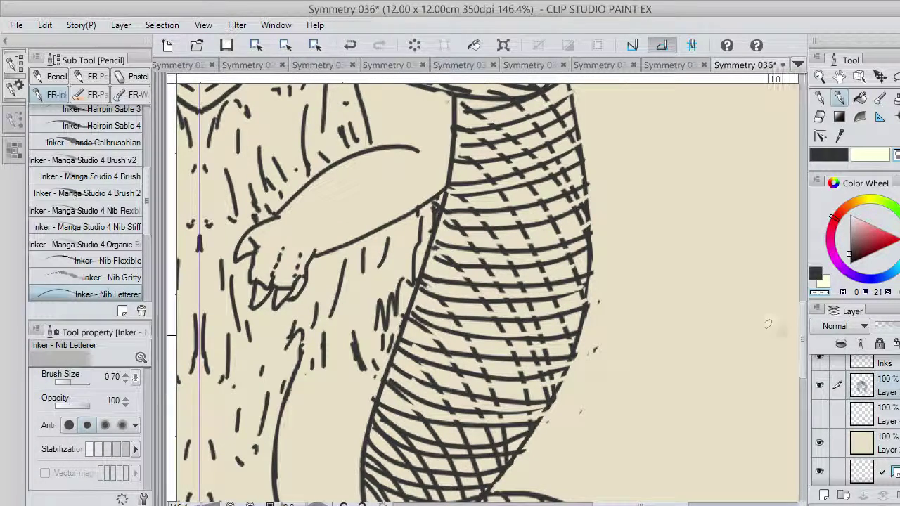
Erase a thin strip through the diagonals in the lower part of the side shells above the tail, redoing misplaced strokes.
{"action": "left_click_drag", "start_coordinate": [802, 339], "coordinate": [802, 366]}
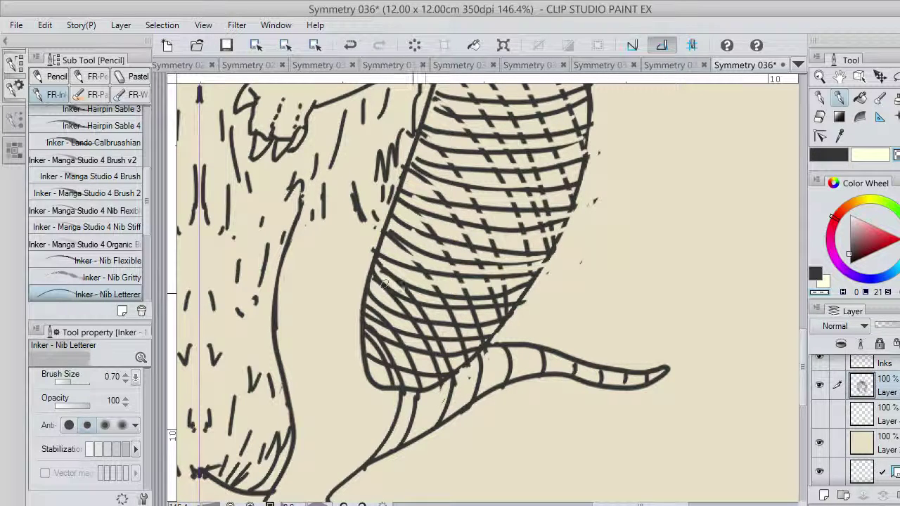
{"action": "left_click_drag", "start_coordinate": [384, 284], "coordinate": [525, 289]}
{"action": "key", "text": "ctrl+z"}
{"action": "left_click_drag", "start_coordinate": [388, 282], "coordinate": [523, 287]}
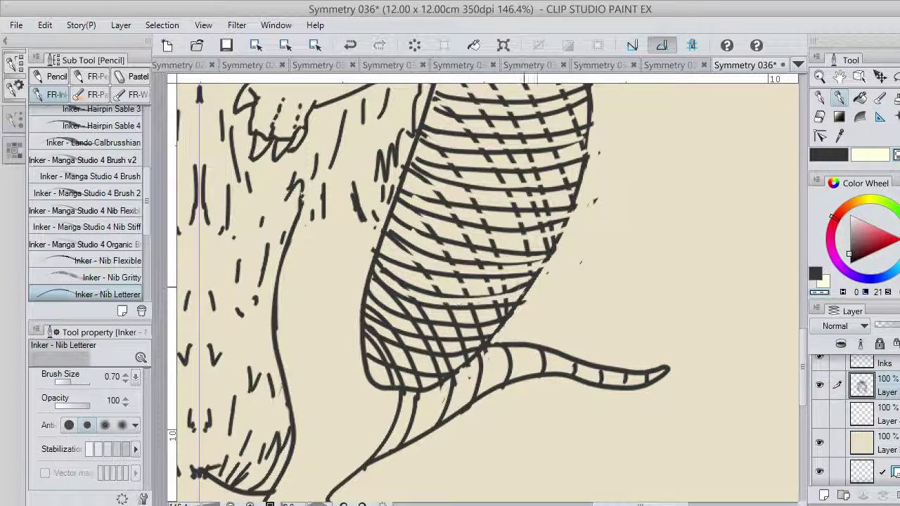
{"action": "key", "text": "ctrl+z"}
{"action": "left_click_drag", "start_coordinate": [404, 288], "coordinate": [526, 289]}
{"action": "key", "text": "ctrl+z"}
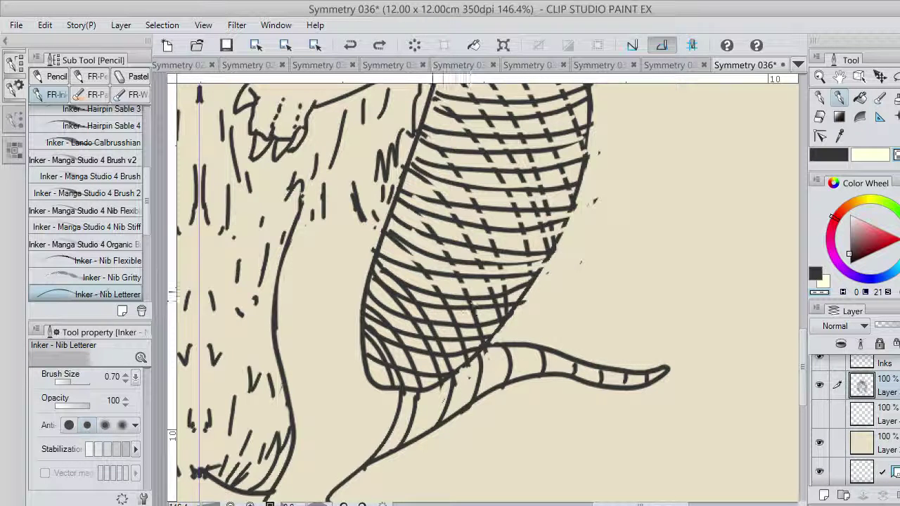
{"action": "left_click_drag", "start_coordinate": [404, 289], "coordinate": [510, 299]}
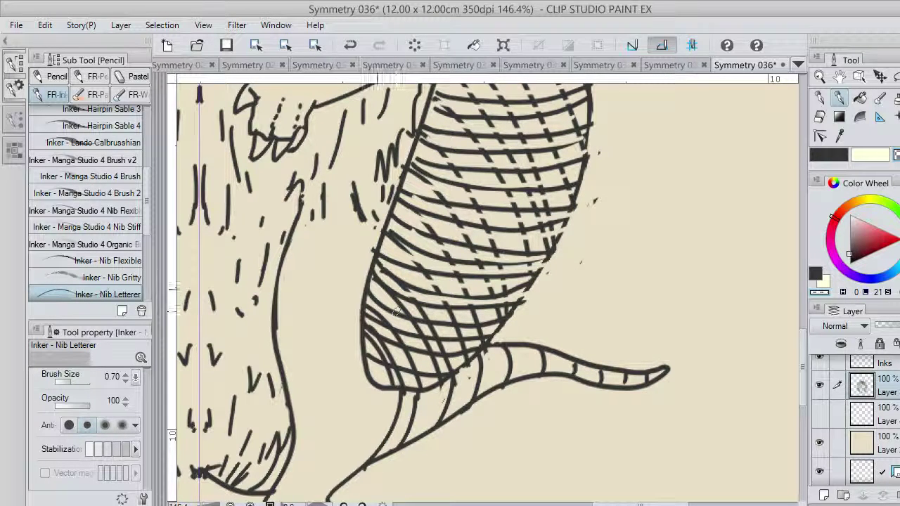
Erase thin strips through the diagonals between the remaining flat curves down to the lower tips of the side shells.
{"action": "mouse_move", "coordinate": [378, 288]}
{"action": "left_mouse_down"}
{"action": "mouse_move", "coordinate": [493, 313]}
{"action": "mouse_move", "coordinate": [523, 310]}
{"action": "left_mouse_up"}
{"action": "mouse_move", "coordinate": [374, 310]}
{"action": "left_mouse_down"}
{"action": "mouse_move", "coordinate": [518, 326]}
{"action": "mouse_move", "coordinate": [493, 325]}
{"action": "left_mouse_up"}
{"action": "left_click_drag", "start_coordinate": [374, 324], "coordinate": [486, 341]}
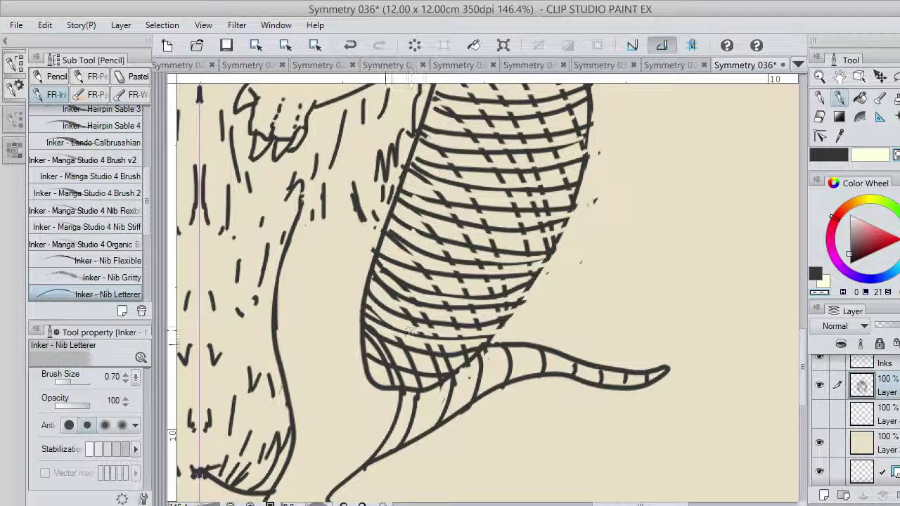
{"action": "left_click_drag", "start_coordinate": [369, 344], "coordinate": [472, 350]}
{"action": "left_click_drag", "start_coordinate": [369, 343], "coordinate": [465, 357]}
{"action": "left_click_drag", "start_coordinate": [382, 370], "coordinate": [450, 367]}
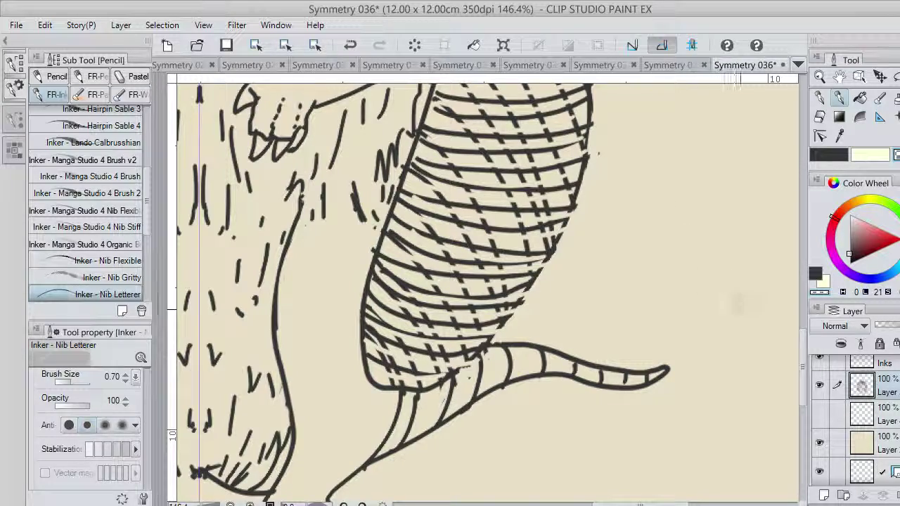
Add dark curved bands between the existing ones across the upper part of the shoulder shells, redoing the misplaced stroke.
{"action": "scroll", "coordinate": [790, 297], "scroll_direction": "up", "scroll_amount": 8}
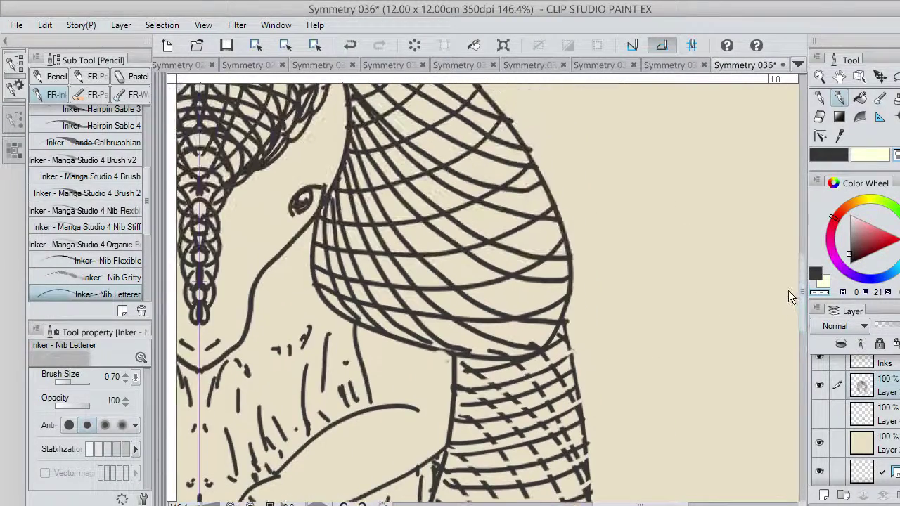
{"action": "left_click_drag", "start_coordinate": [788, 291], "coordinate": [782, 290]}
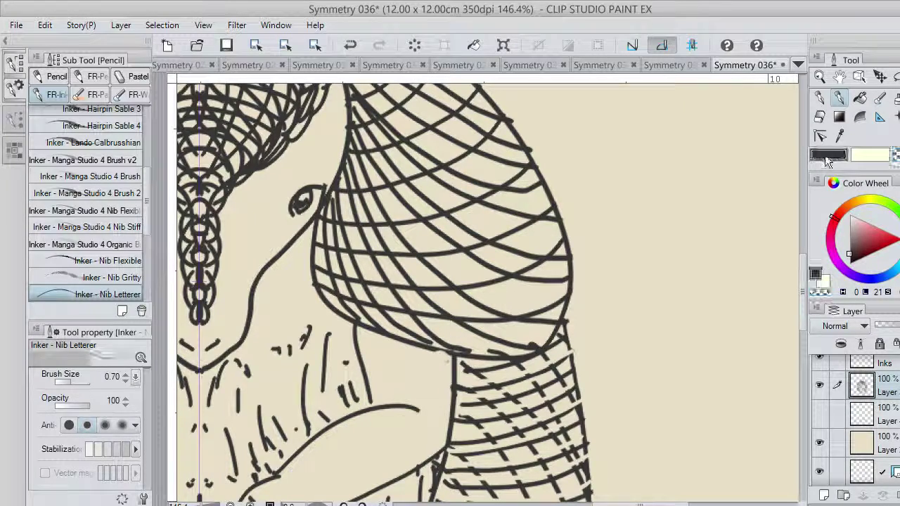
{"action": "scroll", "coordinate": [808, 297], "scroll_direction": "up", "scroll_amount": 3}
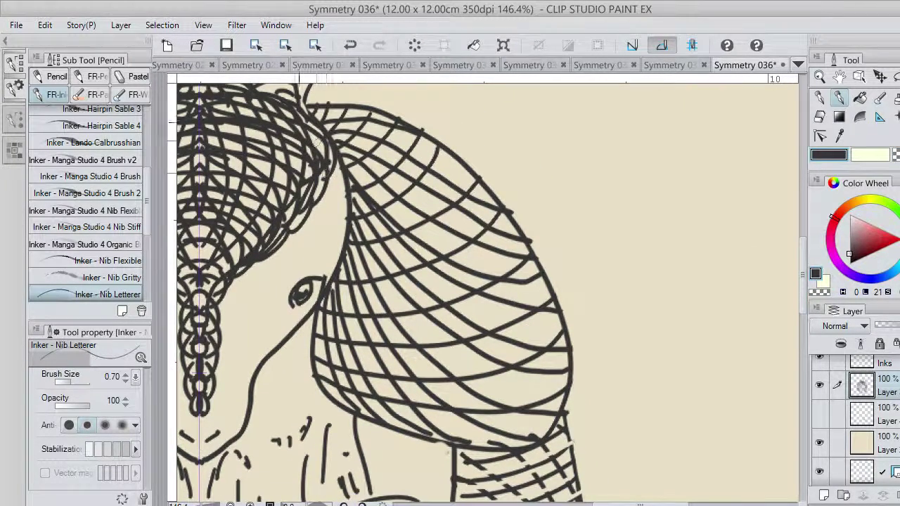
{"action": "mouse_move", "coordinate": [333, 103]}
{"action": "left_mouse_down"}
{"action": "mouse_move", "coordinate": [351, 128]}
{"action": "mouse_move", "coordinate": [341, 175]}
{"action": "left_mouse_up"}
{"action": "mouse_move", "coordinate": [393, 114]}
{"action": "left_mouse_down"}
{"action": "mouse_move", "coordinate": [363, 188]}
{"action": "mouse_move", "coordinate": [347, 196]}
{"action": "mouse_move", "coordinate": [421, 130]}
{"action": "left_mouse_up"}
{"action": "mouse_move", "coordinate": [344, 243]}
{"action": "left_mouse_down"}
{"action": "mouse_move", "coordinate": [388, 222]}
{"action": "mouse_move", "coordinate": [455, 142]}
{"action": "left_mouse_up"}
{"action": "mouse_move", "coordinate": [333, 270]}
{"action": "left_mouse_down"}
{"action": "mouse_move", "coordinate": [401, 253]}
{"action": "mouse_move", "coordinate": [466, 177]}
{"action": "left_mouse_up"}
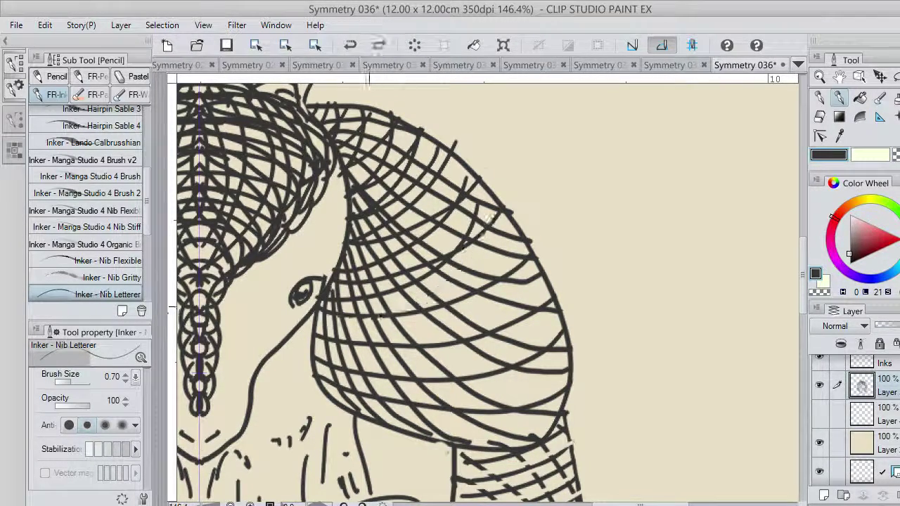
{"action": "key", "text": "ctrl+z"}
{"action": "mouse_move", "coordinate": [347, 266]}
{"action": "left_mouse_down"}
{"action": "mouse_move", "coordinate": [430, 223]}
{"action": "mouse_move", "coordinate": [479, 180]}
{"action": "left_mouse_up"}
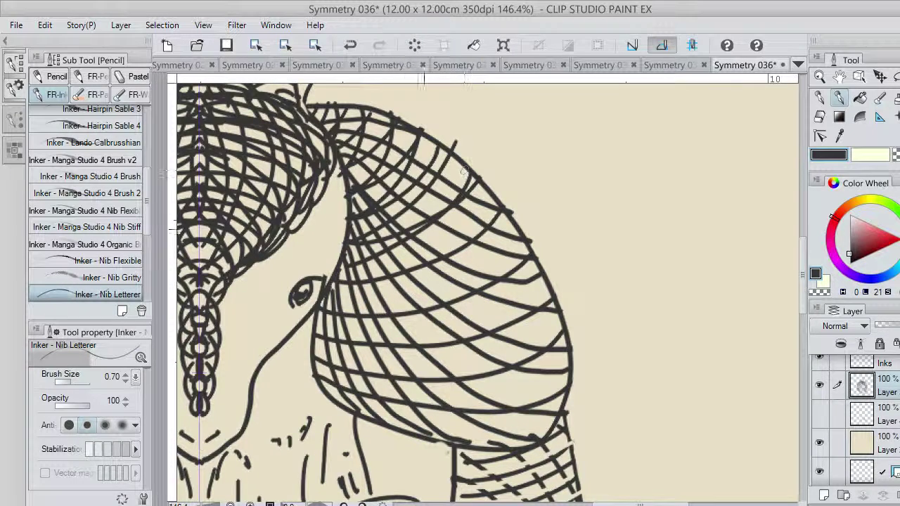
{"action": "left_click_drag", "start_coordinate": [348, 273], "coordinate": [481, 153]}
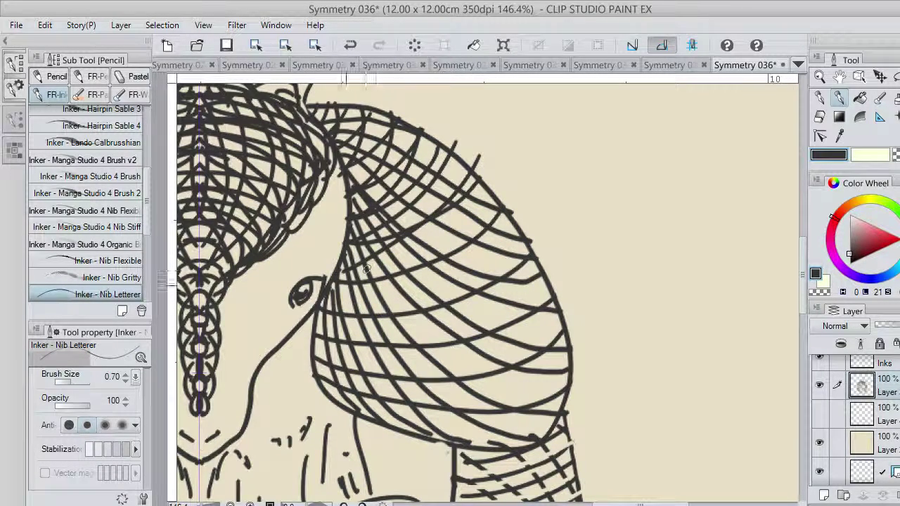
Add dark curved bands across the middle of the shoulder shells, running from the inner edge past the outer outline.
{"action": "left_click_drag", "start_coordinate": [327, 290], "coordinate": [465, 241]}
{"action": "mouse_move", "coordinate": [325, 311]}
{"action": "left_mouse_down"}
{"action": "mouse_move", "coordinate": [417, 298]}
{"action": "mouse_move", "coordinate": [528, 220]}
{"action": "left_mouse_up"}
{"action": "left_click_drag", "start_coordinate": [344, 336], "coordinate": [505, 300]}
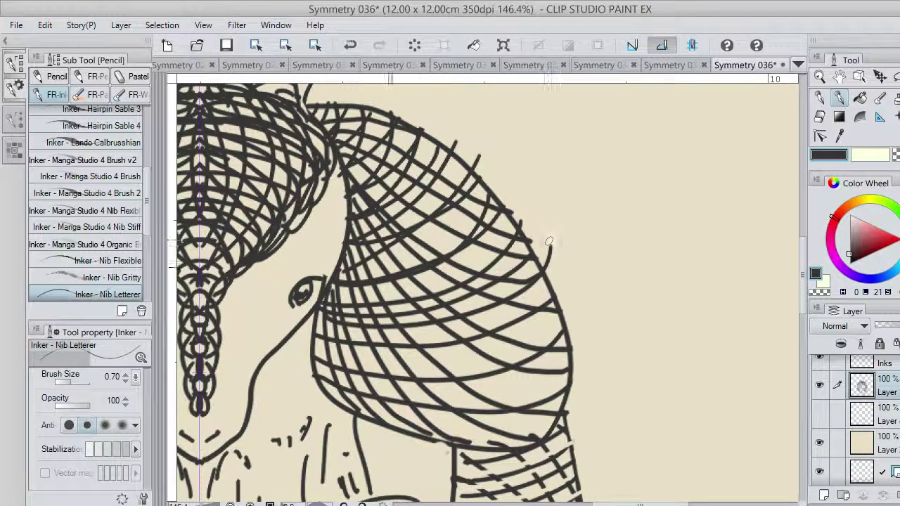
{"action": "left_click_drag", "start_coordinate": [342, 272], "coordinate": [509, 188]}
{"action": "key", "text": "ctrl+z"}
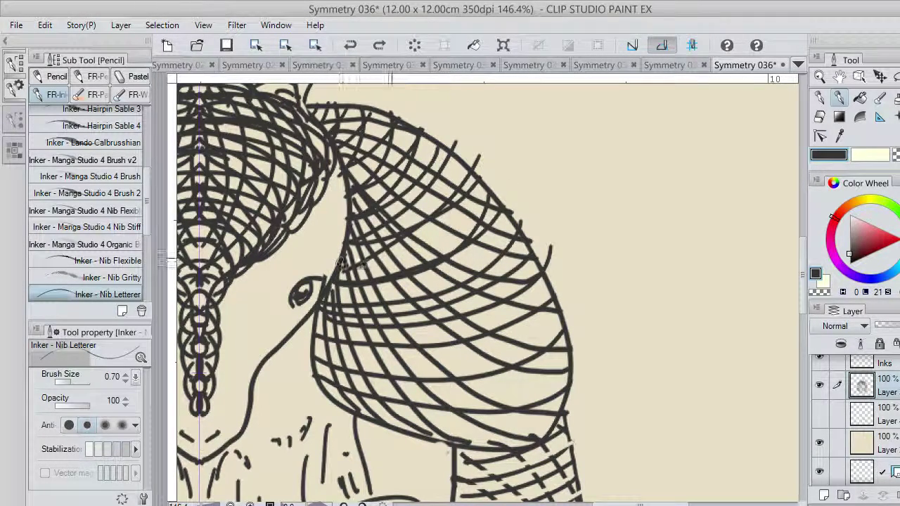
{"action": "left_click_drag", "start_coordinate": [345, 269], "coordinate": [494, 170]}
Draw one long dark curve across the shoulder shells just below eye level, redoing it until it follows the neighbouring bands.
{"action": "mouse_move", "coordinate": [314, 353]}
{"action": "left_mouse_down"}
{"action": "mouse_move", "coordinate": [376, 364]}
{"action": "mouse_move", "coordinate": [549, 292]}
{"action": "left_mouse_up"}
{"action": "key", "text": "ctrl+z"}
{"action": "mouse_move", "coordinate": [313, 343]}
{"action": "left_mouse_down"}
{"action": "mouse_move", "coordinate": [457, 347]}
{"action": "mouse_move", "coordinate": [576, 286]}
{"action": "left_mouse_up"}
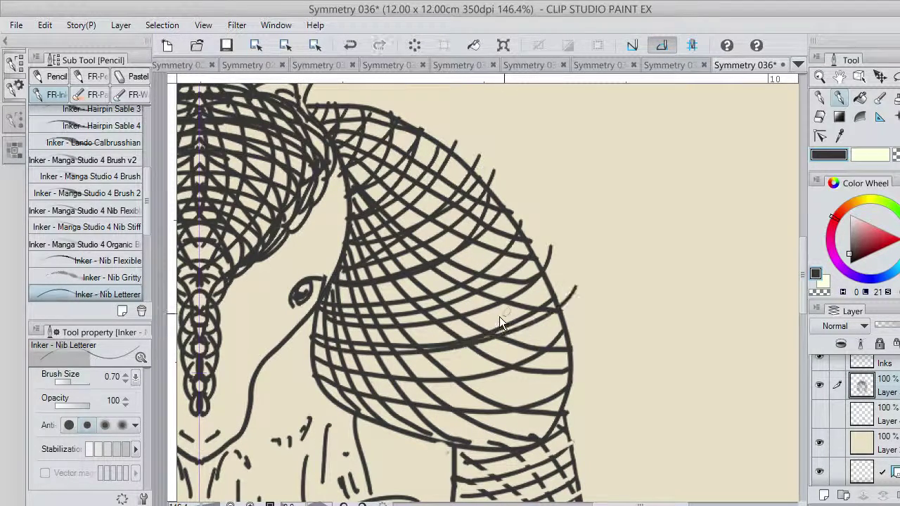
{"action": "key", "text": "ctrl+z"}
{"action": "mouse_move", "coordinate": [309, 352]}
{"action": "left_mouse_down"}
{"action": "mouse_move", "coordinate": [495, 362]}
{"action": "mouse_move", "coordinate": [584, 301]}
{"action": "left_mouse_up"}
{"action": "key", "text": "ctrl+z"}
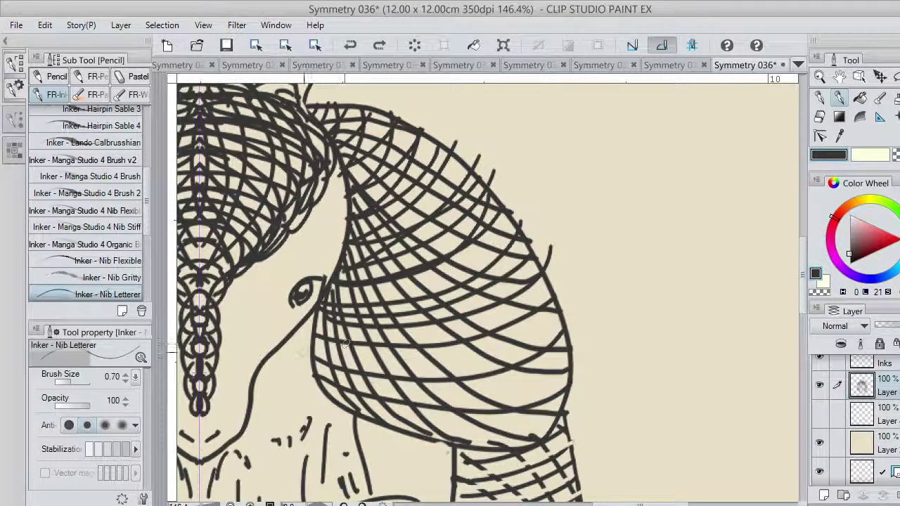
{"action": "mouse_move", "coordinate": [310, 348]}
{"action": "left_mouse_down"}
{"action": "mouse_move", "coordinate": [469, 352]}
{"action": "mouse_move", "coordinate": [575, 287]}
{"action": "left_mouse_up"}
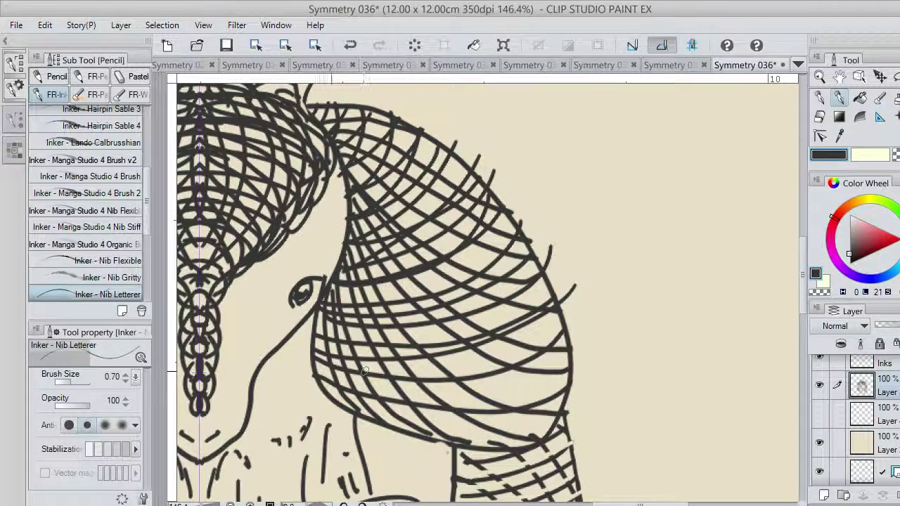
Draw two more long dark curves across the lower part of the shoulder shells, redoing the misplaced strokes.
{"action": "mouse_move", "coordinate": [315, 379]}
{"action": "left_mouse_down"}
{"action": "mouse_move", "coordinate": [522, 377]}
{"action": "mouse_move", "coordinate": [596, 320]}
{"action": "left_mouse_up"}
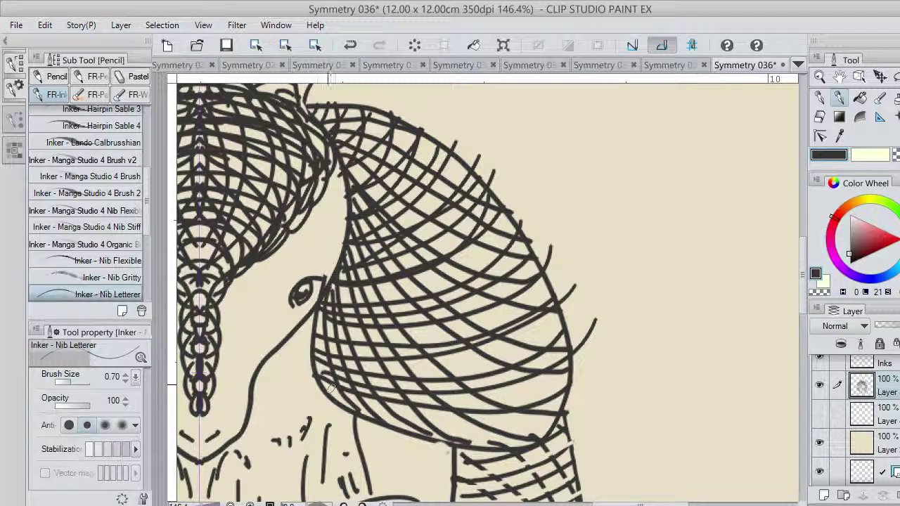
{"action": "key", "text": "ctrl+z"}
{"action": "mouse_move", "coordinate": [309, 362]}
{"action": "left_mouse_down"}
{"action": "mouse_move", "coordinate": [456, 388]}
{"action": "mouse_move", "coordinate": [577, 325]}
{"action": "left_mouse_up"}
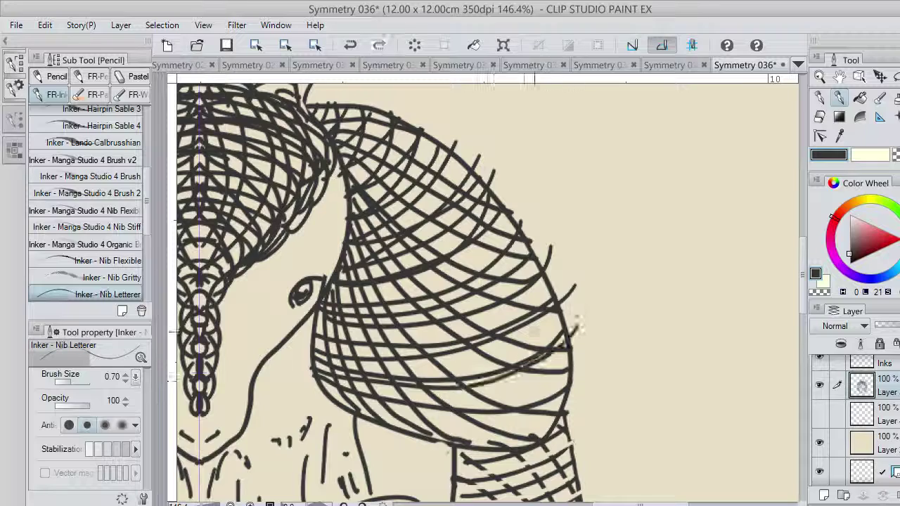
{"action": "key", "text": "ctrl+z"}
{"action": "mouse_move", "coordinate": [313, 374]}
{"action": "left_mouse_down"}
{"action": "mouse_move", "coordinate": [513, 384]}
{"action": "mouse_move", "coordinate": [583, 339]}
{"action": "left_mouse_up"}
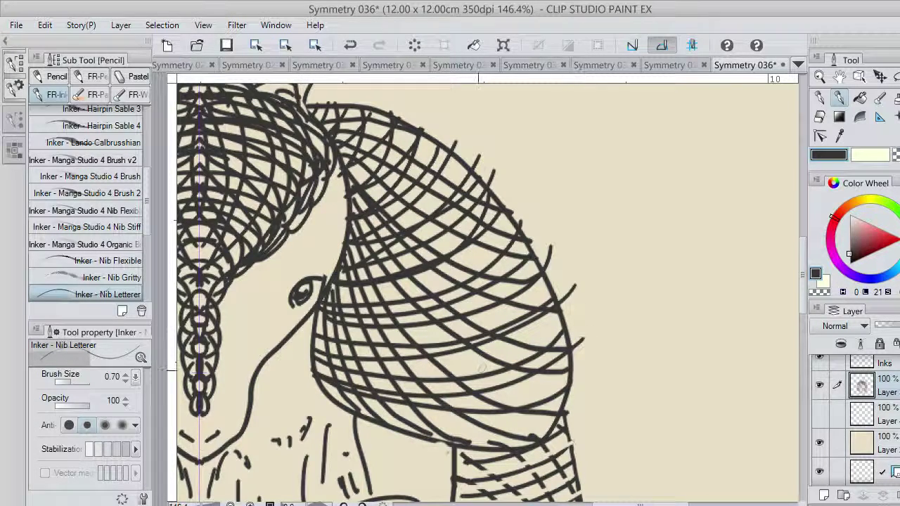
{"action": "mouse_move", "coordinate": [336, 406]}
{"action": "left_mouse_down"}
{"action": "mouse_move", "coordinate": [490, 432]}
{"action": "mouse_move", "coordinate": [554, 420]}
{"action": "left_mouse_up"}
{"action": "key", "text": "ctrl+z"}
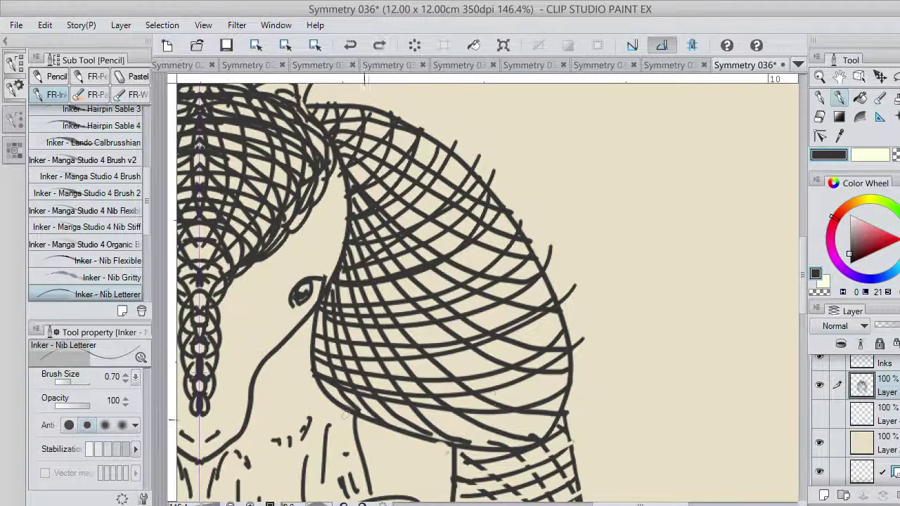
{"action": "mouse_move", "coordinate": [332, 408]}
{"action": "left_mouse_down"}
{"action": "mouse_move", "coordinate": [534, 416]}
{"action": "mouse_move", "coordinate": [587, 380]}
{"action": "left_mouse_up"}
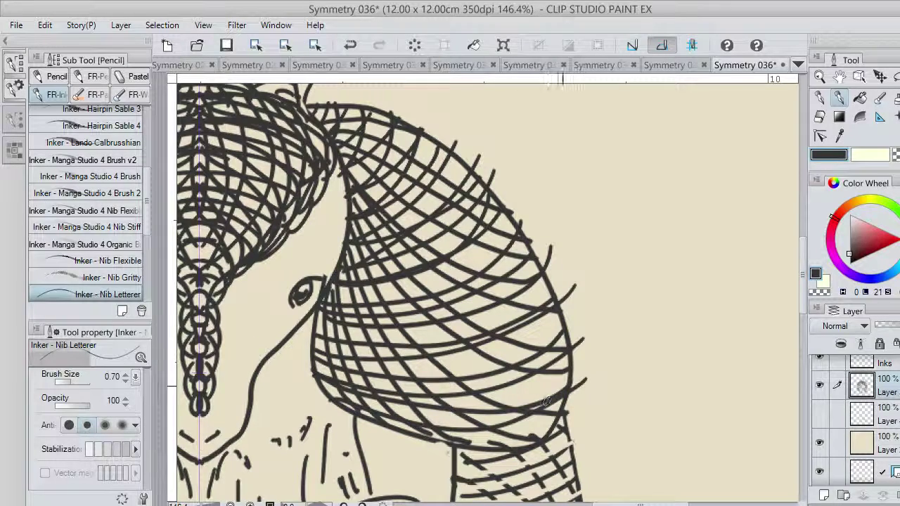
Erase the line ends that stick out past the outer outline of the shoulder shells with the transparent colour.
{"action": "left_click", "coordinate": [894, 155]}
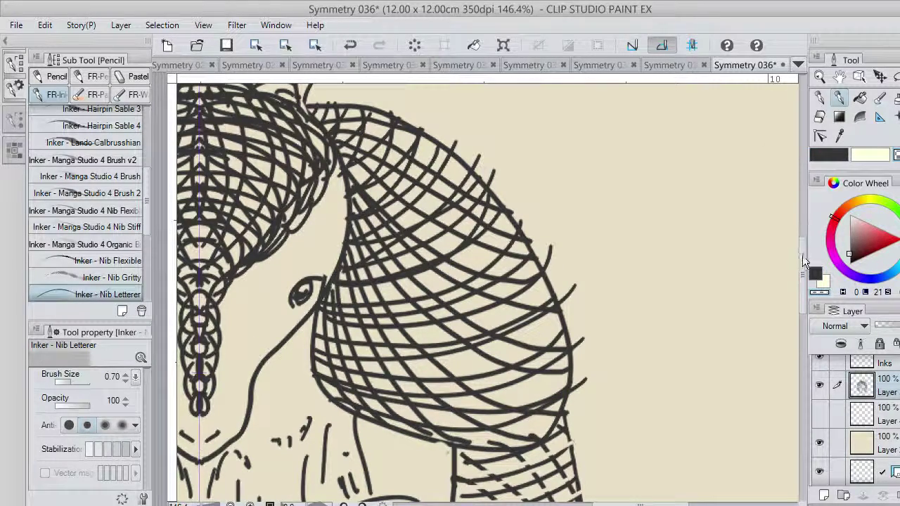
{"action": "scroll", "coordinate": [802, 255], "scroll_direction": "up", "scroll_amount": 2}
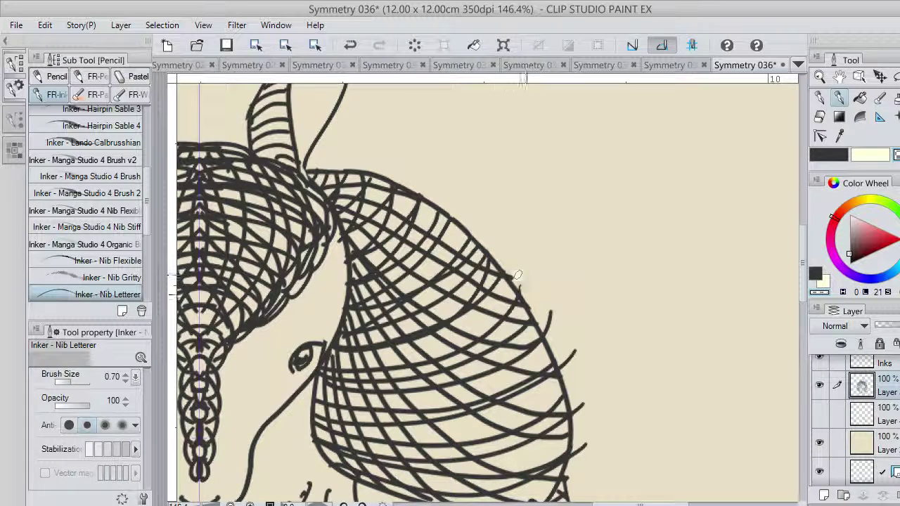
{"action": "left_click_drag", "start_coordinate": [517, 275], "coordinate": [553, 352]}
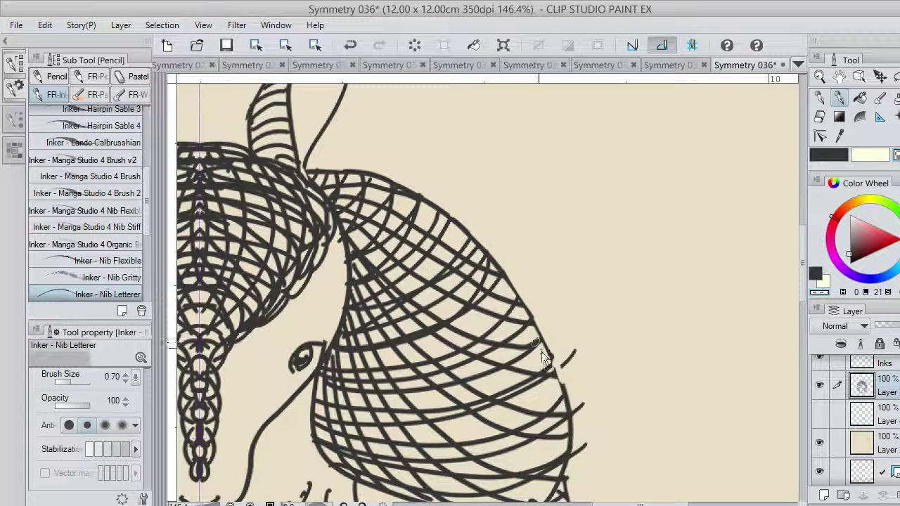
{"action": "key", "text": "ctrl+z"}
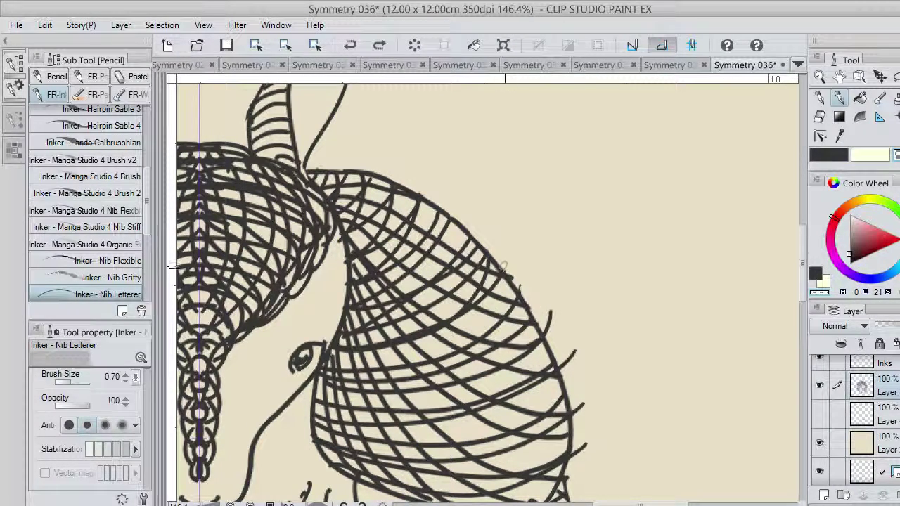
{"action": "left_click_drag", "start_coordinate": [502, 266], "coordinate": [535, 306]}
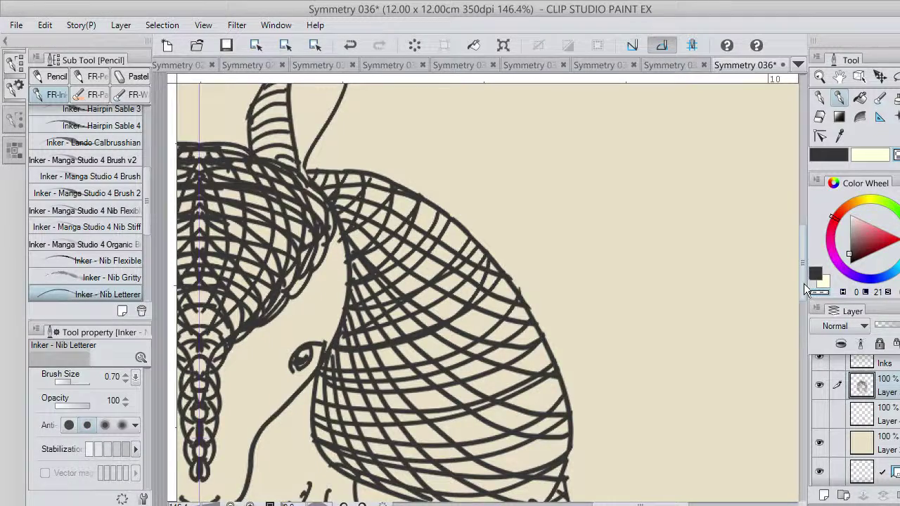
Add a short dark curve along the lower outer edge of the shoulder shells, just above the side shells.
{"action": "mouse_move", "coordinate": [804, 284]}
{"action": "left_mouse_down"}
{"action": "mouse_move", "coordinate": [804, 307]}
{"action": "mouse_move", "coordinate": [804, 295]}
{"action": "left_mouse_up"}
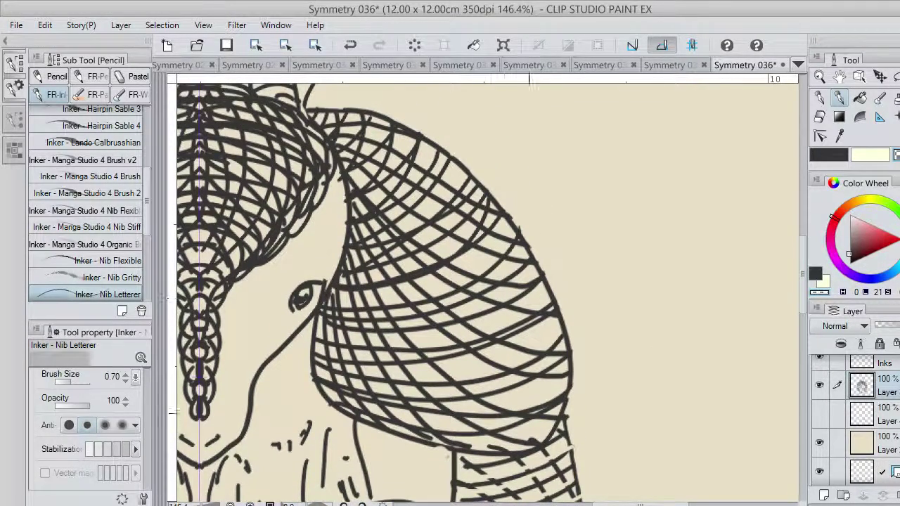
{"action": "left_click", "coordinate": [835, 152]}
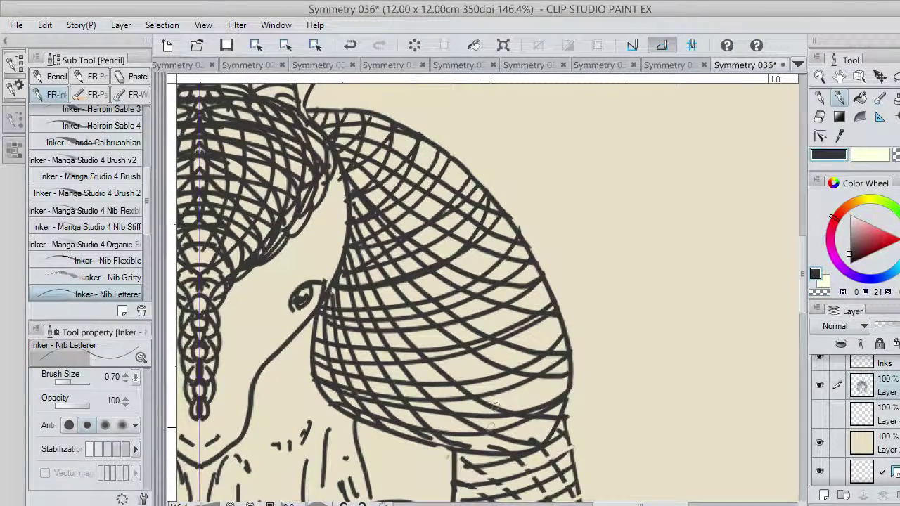
{"action": "left_click_drag", "start_coordinate": [452, 446], "coordinate": [564, 403]}
{"action": "key", "text": "ctrl+z"}
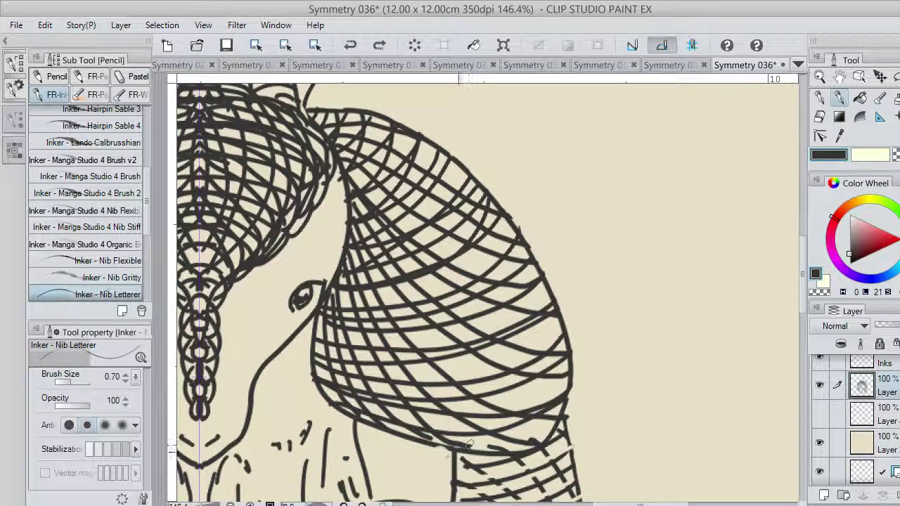
{"action": "mouse_move", "coordinate": [453, 446]}
{"action": "left_mouse_down"}
{"action": "mouse_move", "coordinate": [500, 446]}
{"action": "mouse_move", "coordinate": [565, 401]}
{"action": "left_mouse_up"}
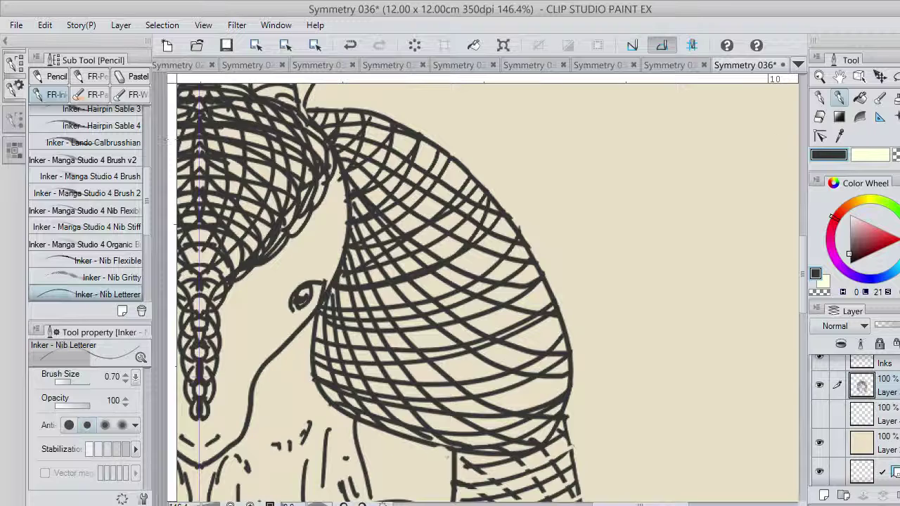
Erase thin transparent strips through the cross lines between the curved bands at the top of the shoulder shells beside the head.
{"action": "key", "text": "c"}
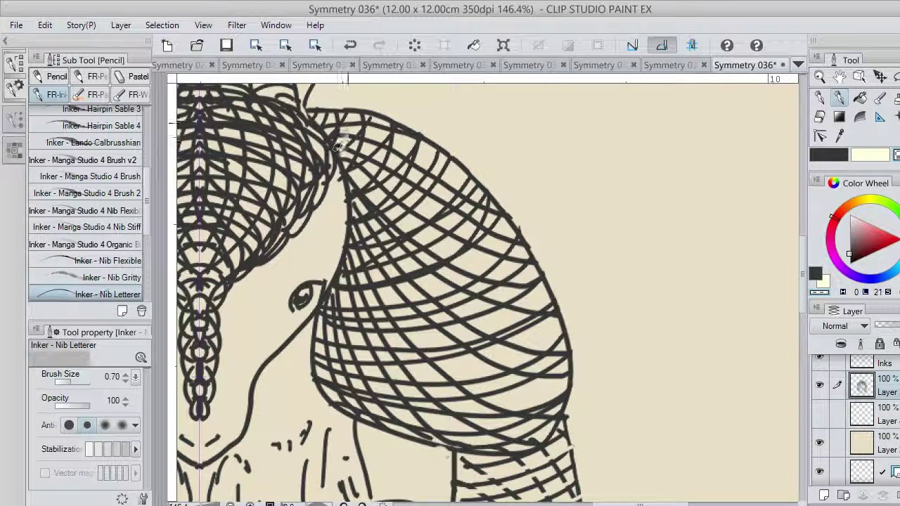
{"action": "left_click_drag", "start_coordinate": [338, 146], "coordinate": [341, 160]}
{"action": "left_click_drag", "start_coordinate": [332, 114], "coordinate": [325, 133]}
{"action": "left_click_drag", "start_coordinate": [387, 124], "coordinate": [362, 181]}
{"action": "mouse_move", "coordinate": [406, 131]}
{"action": "left_mouse_down"}
{"action": "mouse_move", "coordinate": [384, 184]}
{"action": "mouse_move", "coordinate": [353, 208]}
{"action": "left_mouse_up"}
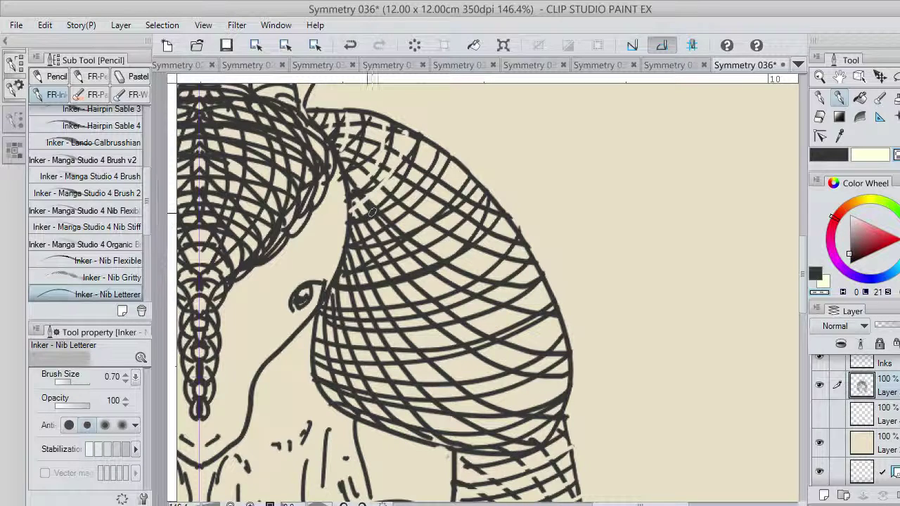
{"action": "key", "text": "ctrl+z"}
{"action": "left_click_drag", "start_coordinate": [408, 136], "coordinate": [353, 213]}
{"action": "key", "text": "ctrl+z"}
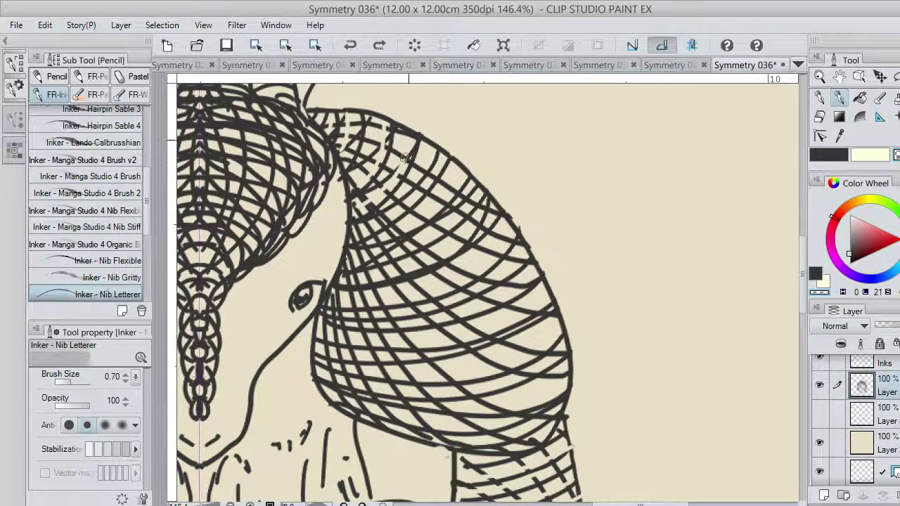
Break up the cross lines between the bands in the upper middle of the shoulder shells with thin transparent strokes, undoing misplaced ones.
{"action": "mouse_move", "coordinate": [405, 158]}
{"action": "left_mouse_down"}
{"action": "mouse_move", "coordinate": [352, 234]}
{"action": "mouse_move", "coordinate": [422, 197]}
{"action": "mouse_move", "coordinate": [446, 150]}
{"action": "left_mouse_up"}
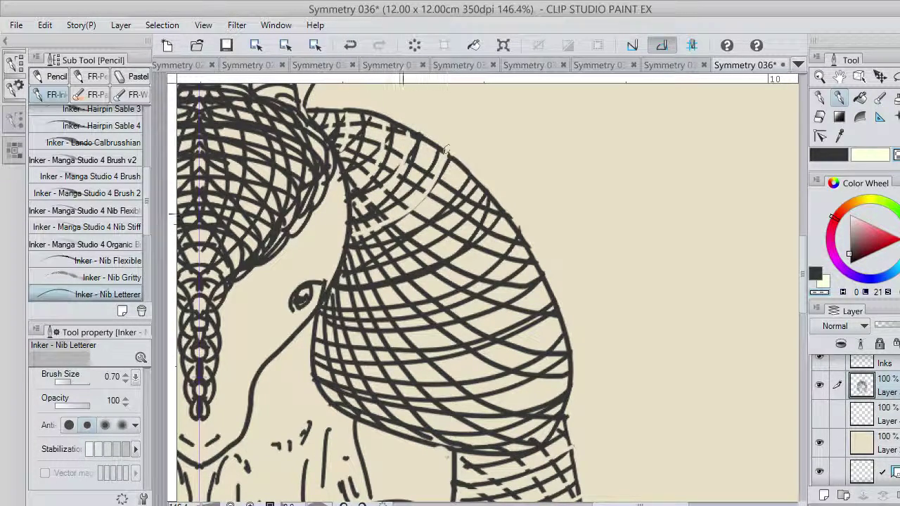
{"action": "key", "text": "ctrl+z"}
{"action": "mouse_move", "coordinate": [354, 232]}
{"action": "left_mouse_down"}
{"action": "mouse_move", "coordinate": [434, 169]}
{"action": "mouse_move", "coordinate": [446, 147]}
{"action": "left_mouse_up"}
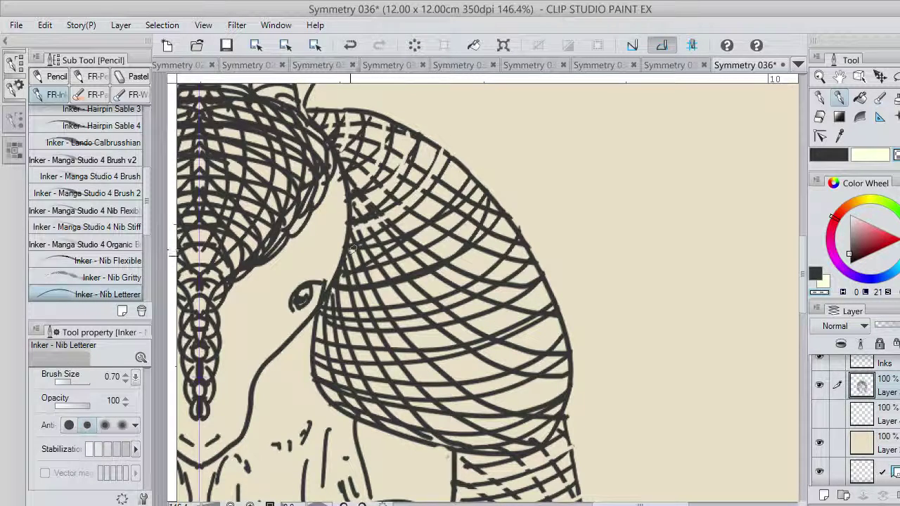
{"action": "mouse_move", "coordinate": [350, 254]}
{"action": "left_mouse_down"}
{"action": "mouse_move", "coordinate": [466, 206]}
{"action": "mouse_move", "coordinate": [485, 187]}
{"action": "left_mouse_up"}
{"action": "mouse_move", "coordinate": [339, 284]}
{"action": "left_mouse_down"}
{"action": "mouse_move", "coordinate": [389, 276]}
{"action": "mouse_move", "coordinate": [495, 196]}
{"action": "left_mouse_up"}
{"action": "mouse_move", "coordinate": [330, 291]}
{"action": "left_mouse_down"}
{"action": "mouse_move", "coordinate": [395, 286]}
{"action": "mouse_move", "coordinate": [513, 218]}
{"action": "left_mouse_up"}
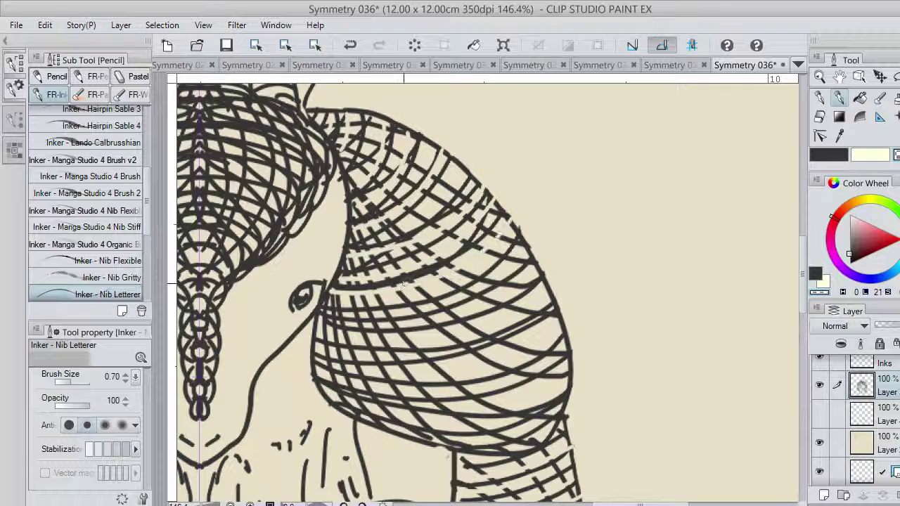
{"action": "key", "text": "ctrl+z"}
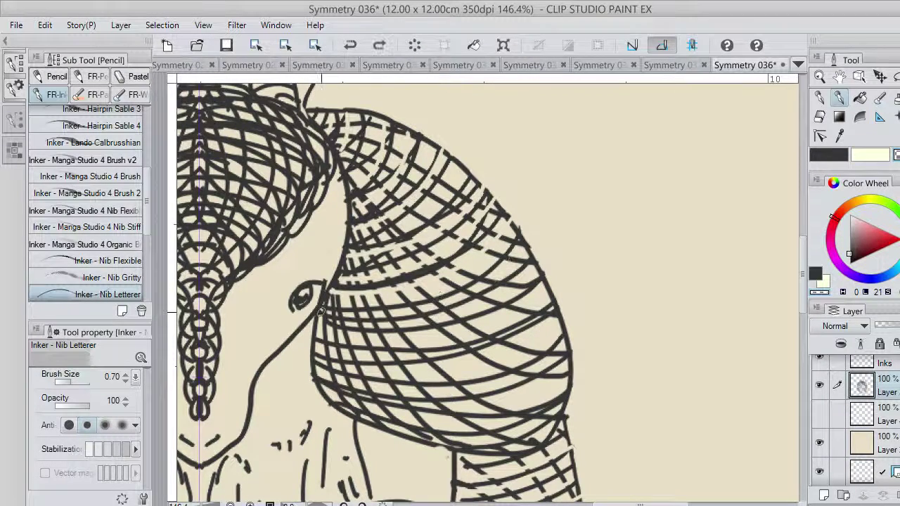
Erase thin strips through the cross lines between the bands in the middle of the shoulder shells below the eye, redoing misplaced strokes.
{"action": "mouse_move", "coordinate": [321, 312]}
{"action": "left_mouse_down"}
{"action": "mouse_move", "coordinate": [434, 311]}
{"action": "mouse_move", "coordinate": [527, 241]}
{"action": "left_mouse_up"}
{"action": "left_click_drag", "start_coordinate": [322, 328], "coordinate": [386, 339]}
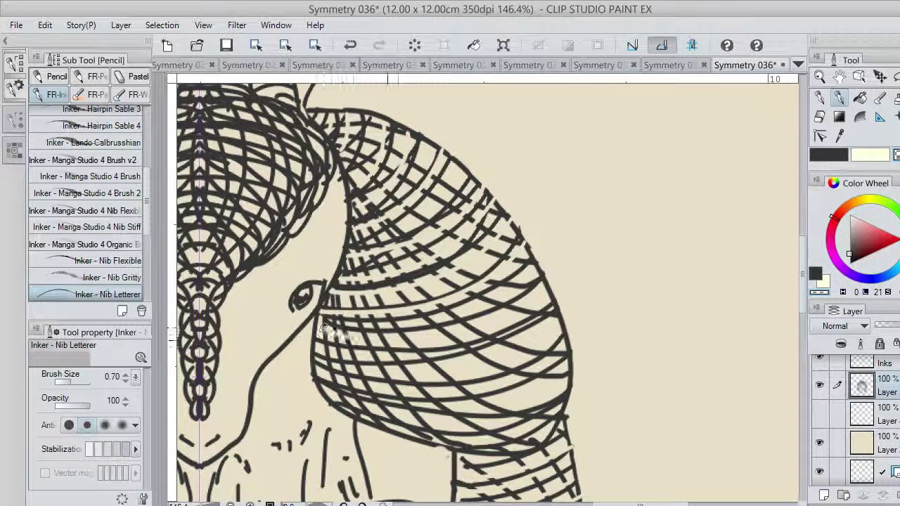
{"action": "key", "text": "ctrl+z"}
{"action": "mouse_move", "coordinate": [311, 355]}
{"action": "left_mouse_down"}
{"action": "mouse_move", "coordinate": [502, 332]}
{"action": "mouse_move", "coordinate": [534, 311]}
{"action": "left_mouse_up"}
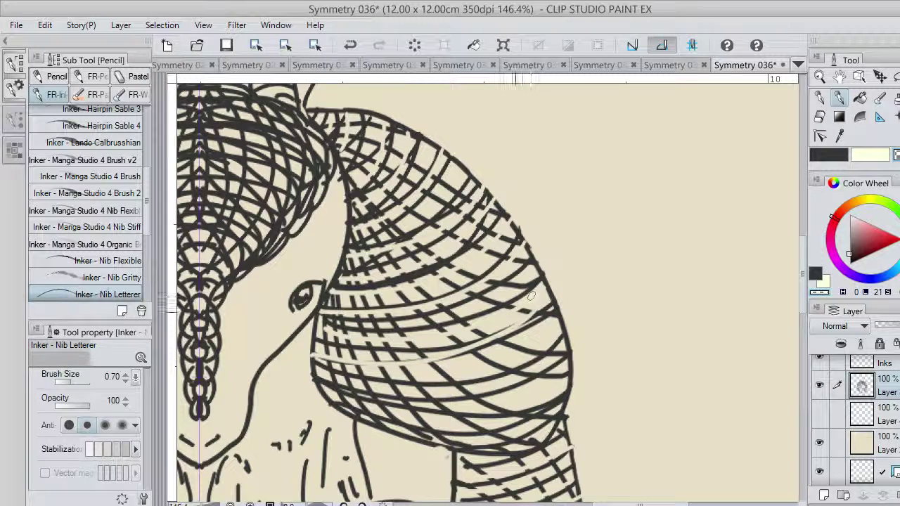
{"action": "key", "text": "ctrl+z"}
{"action": "mouse_move", "coordinate": [313, 361]}
{"action": "left_mouse_down"}
{"action": "mouse_move", "coordinate": [511, 343]}
{"action": "mouse_move", "coordinate": [557, 308]}
{"action": "left_mouse_up"}
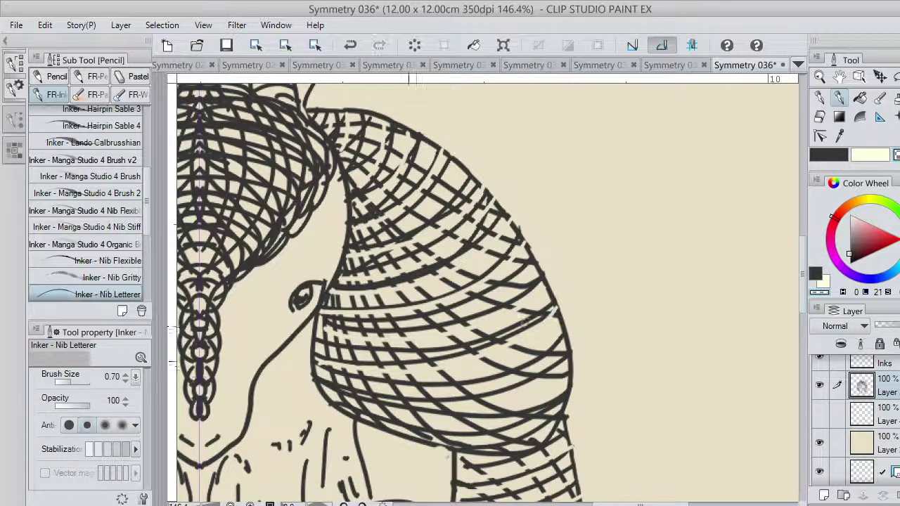
Erase thin strips through the cross lines between the lowest curved bands of the shoulder shells, redoing the misplaced bottom stroke.
{"action": "mouse_move", "coordinate": [327, 393]}
{"action": "left_mouse_down"}
{"action": "mouse_move", "coordinate": [435, 385]}
{"action": "mouse_move", "coordinate": [563, 337]}
{"action": "left_mouse_up"}
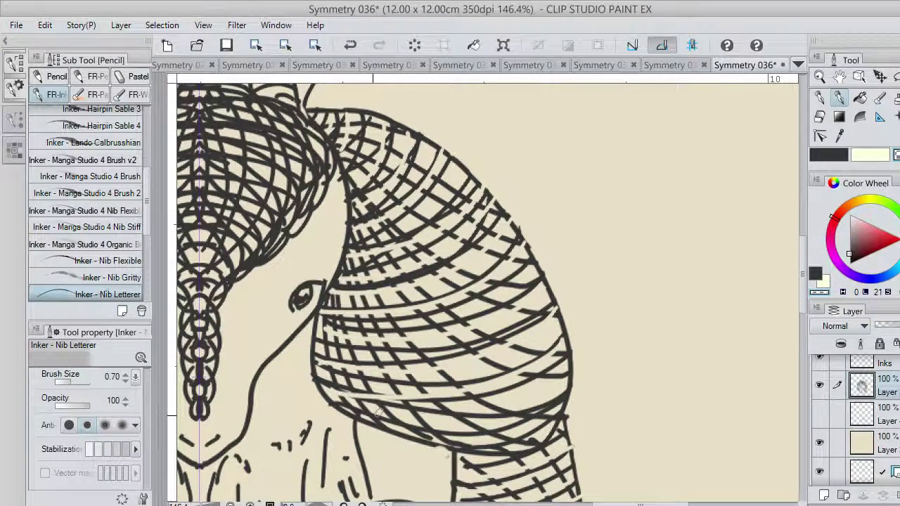
{"action": "mouse_move", "coordinate": [338, 411]}
{"action": "left_mouse_down"}
{"action": "mouse_move", "coordinate": [457, 413]}
{"action": "mouse_move", "coordinate": [568, 357]}
{"action": "left_mouse_up"}
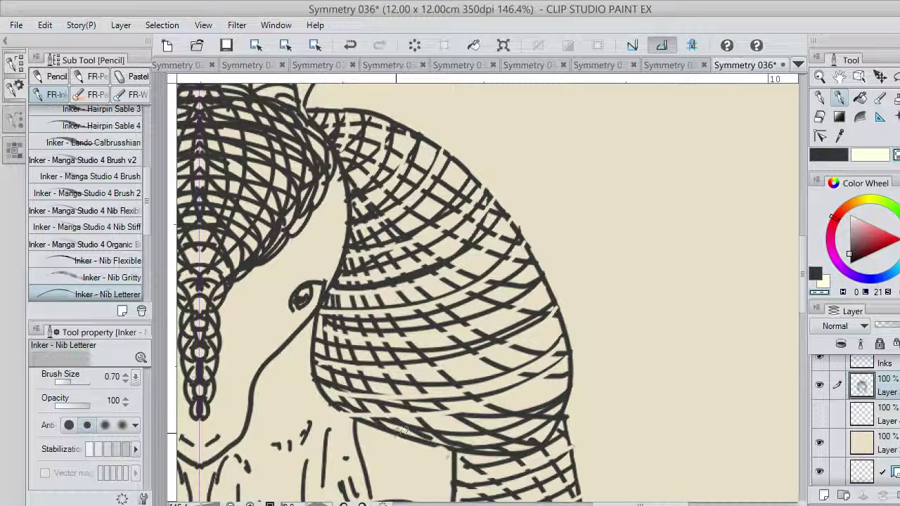
{"action": "mouse_move", "coordinate": [396, 431]}
{"action": "left_mouse_down"}
{"action": "mouse_move", "coordinate": [458, 431]}
{"action": "mouse_move", "coordinate": [555, 399]}
{"action": "left_mouse_up"}
{"action": "key", "text": "ctrl+z"}
{"action": "mouse_move", "coordinate": [400, 431]}
{"action": "left_mouse_down"}
{"action": "mouse_move", "coordinate": [491, 416]}
{"action": "mouse_move", "coordinate": [561, 372]}
{"action": "left_mouse_up"}
{"action": "key", "text": "ctrl+z"}
{"action": "mouse_move", "coordinate": [407, 428]}
{"action": "left_mouse_down"}
{"action": "mouse_move", "coordinate": [464, 438]}
{"action": "mouse_move", "coordinate": [565, 409]}
{"action": "left_mouse_up"}
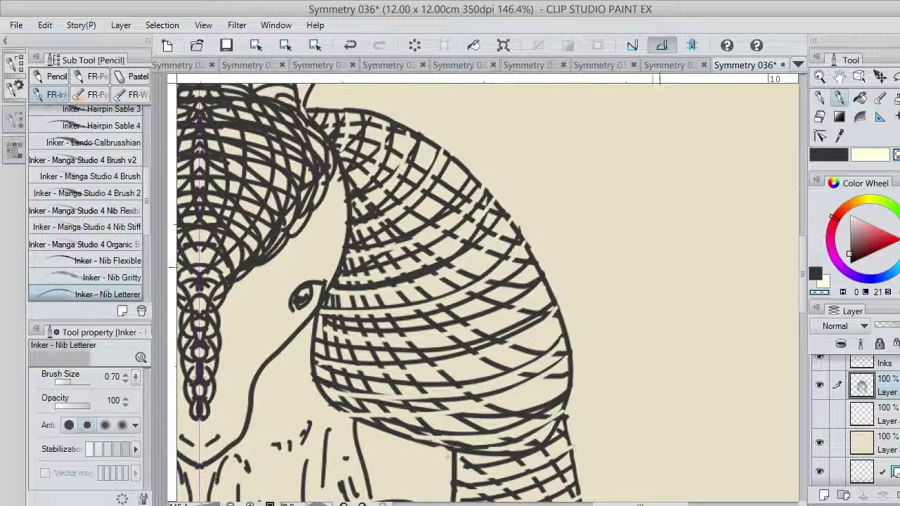
Redraw the broken outer contour and the lower inner edge of the shoulder shells with the dark main colour, undoing misplaced strokes.
{"action": "left_click", "coordinate": [829, 154]}
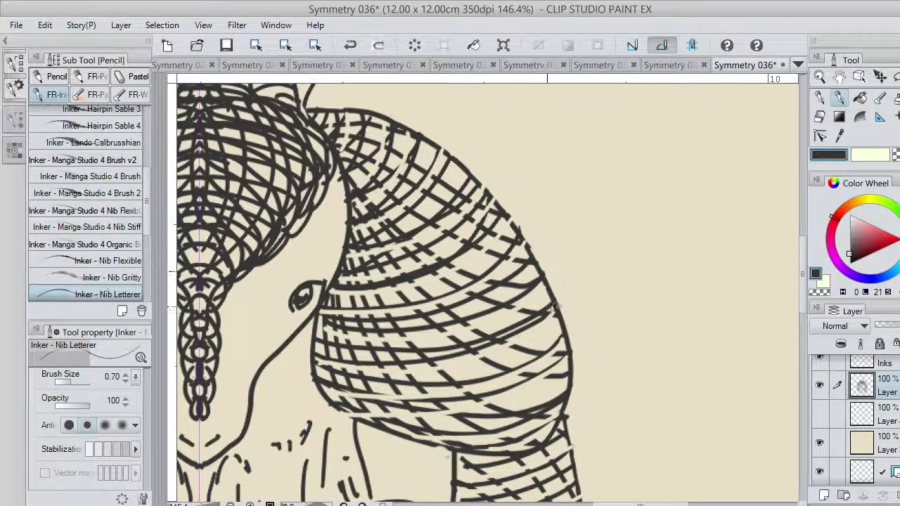
{"action": "key", "text": "ctrl+z"}
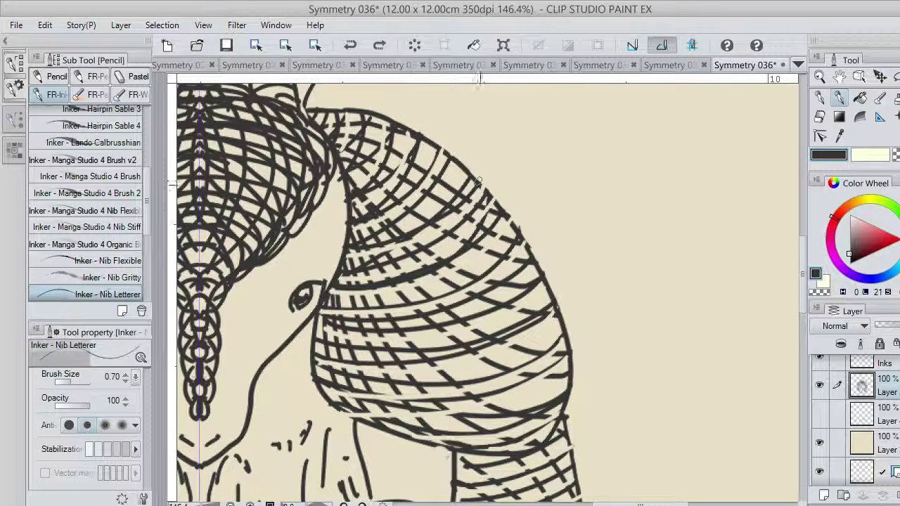
{"action": "left_click_drag", "start_coordinate": [478, 182], "coordinate": [530, 256]}
{"action": "key", "text": "ctrl+z"}
{"action": "left_click_drag", "start_coordinate": [475, 178], "coordinate": [523, 254]}
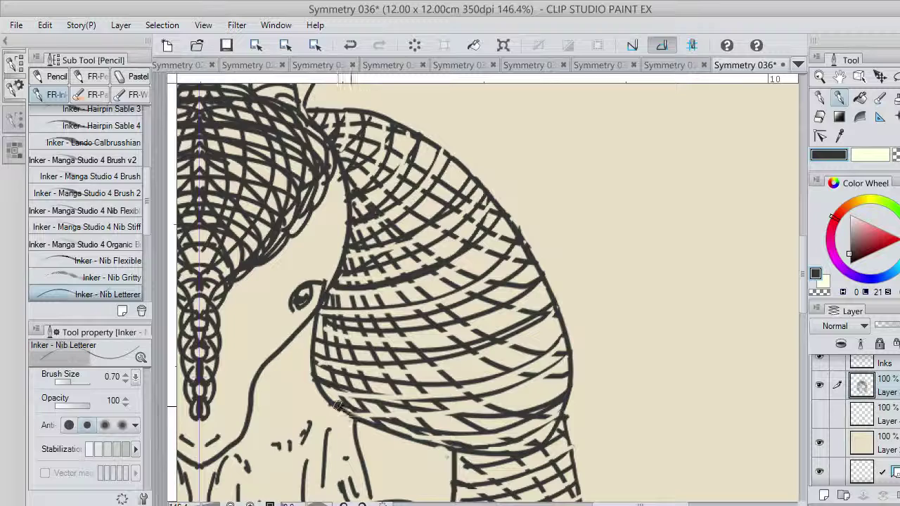
{"action": "key", "text": "ctrl+z"}
{"action": "left_click_drag", "start_coordinate": [333, 402], "coordinate": [376, 422]}
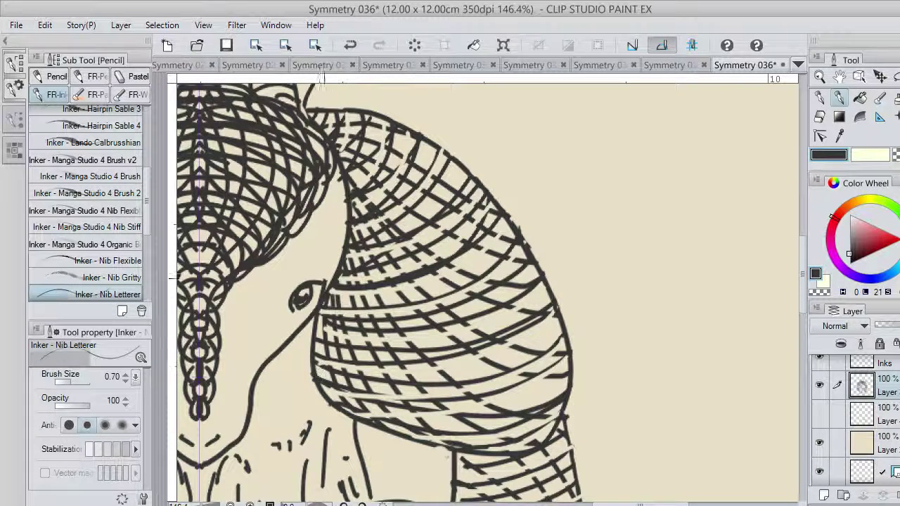
Touch up the inner edge of the shoulder shells beside the eye and cheek with short dark strokes, undoing misplaced ones.
{"action": "left_click_drag", "start_coordinate": [324, 303], "coordinate": [314, 327]}
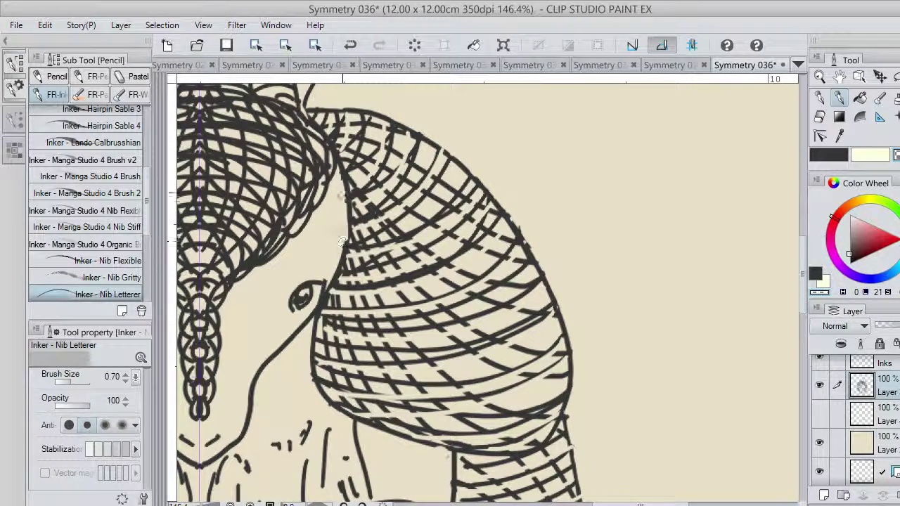
{"action": "key", "text": "ctrl+z"}
{"action": "key", "text": "ctrl+z"}
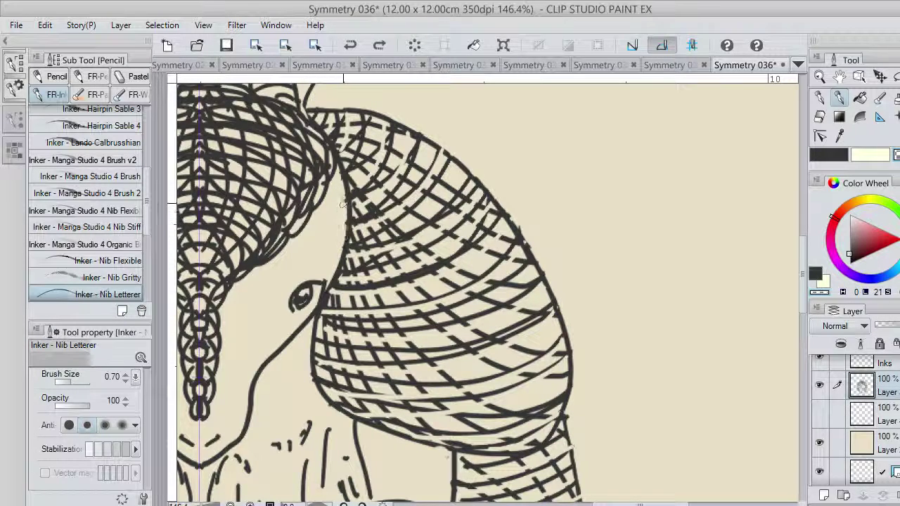
{"action": "left_click_drag", "start_coordinate": [346, 189], "coordinate": [345, 235]}
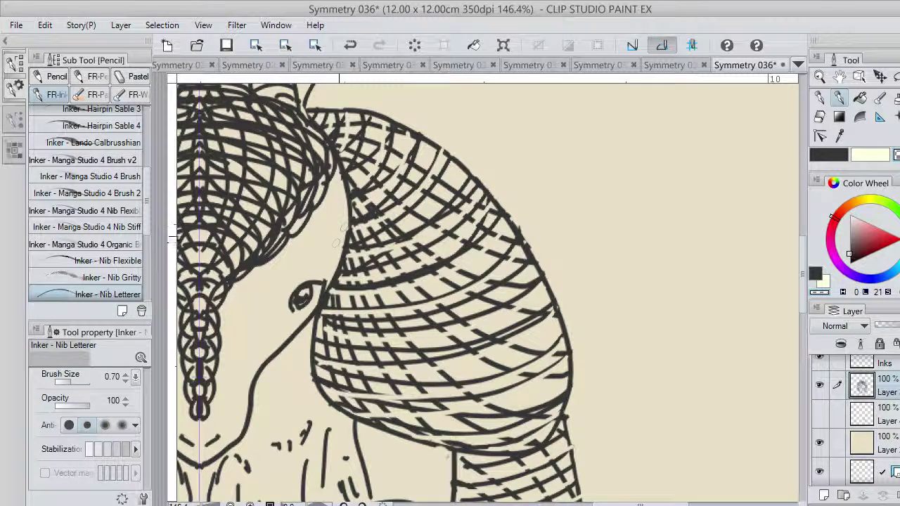
Close the gaps in the upper outline of the shoulder shells, from the outer curve to the head, with short dark strokes.
{"action": "left_click", "coordinate": [830, 154]}
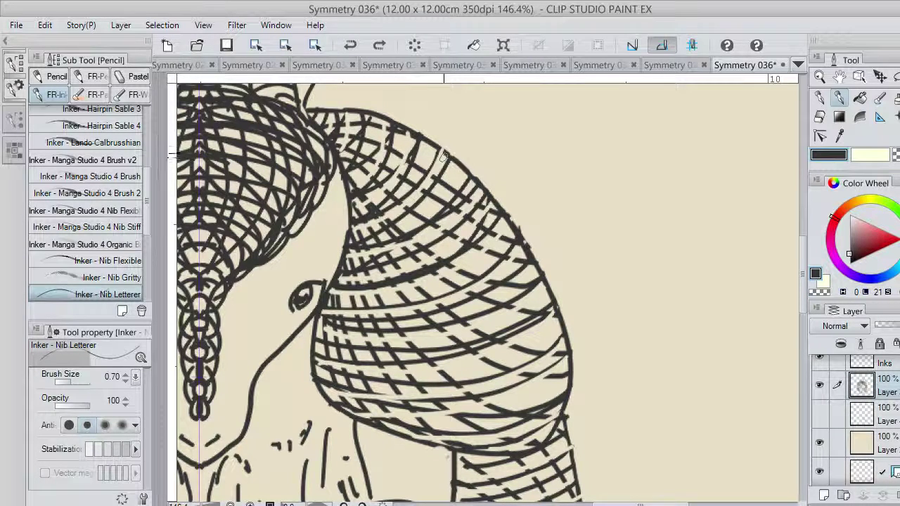
{"action": "left_click_drag", "start_coordinate": [446, 163], "coordinate": [435, 148]}
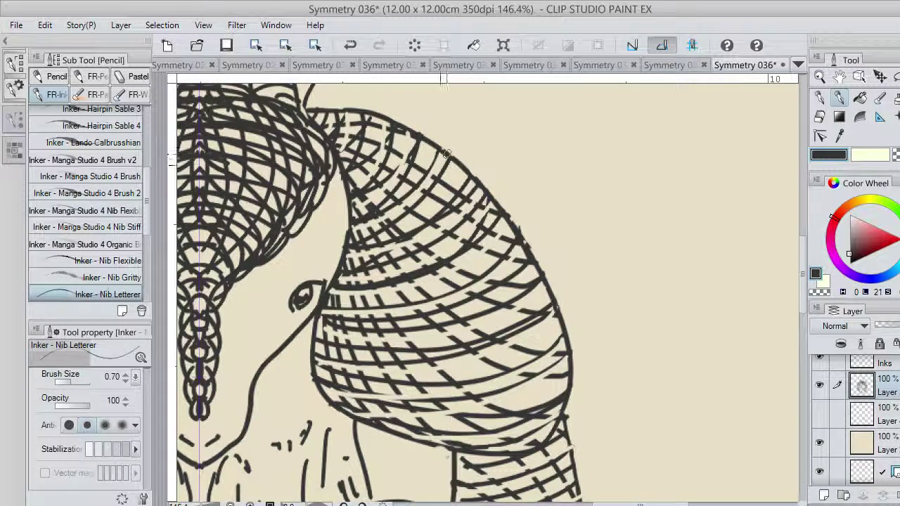
{"action": "left_click_drag", "start_coordinate": [353, 129], "coordinate": [342, 117]}
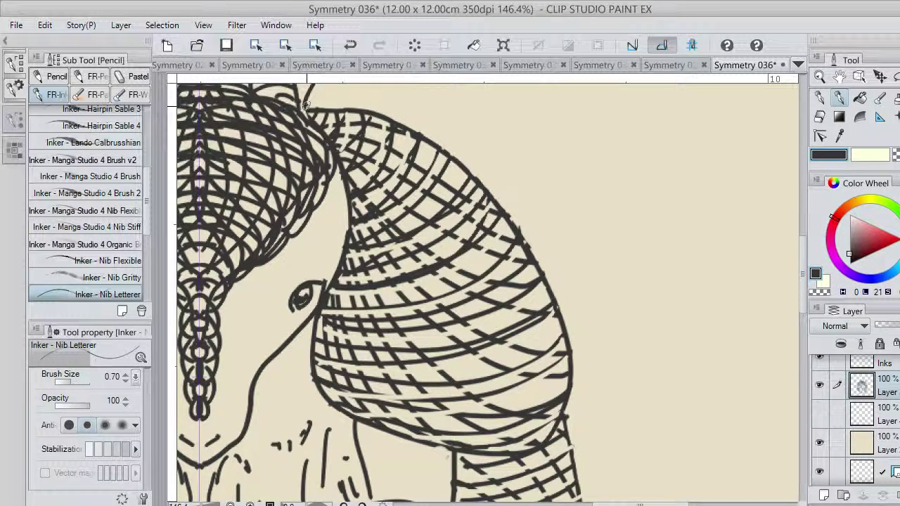
{"action": "left_click_drag", "start_coordinate": [306, 105], "coordinate": [326, 114]}
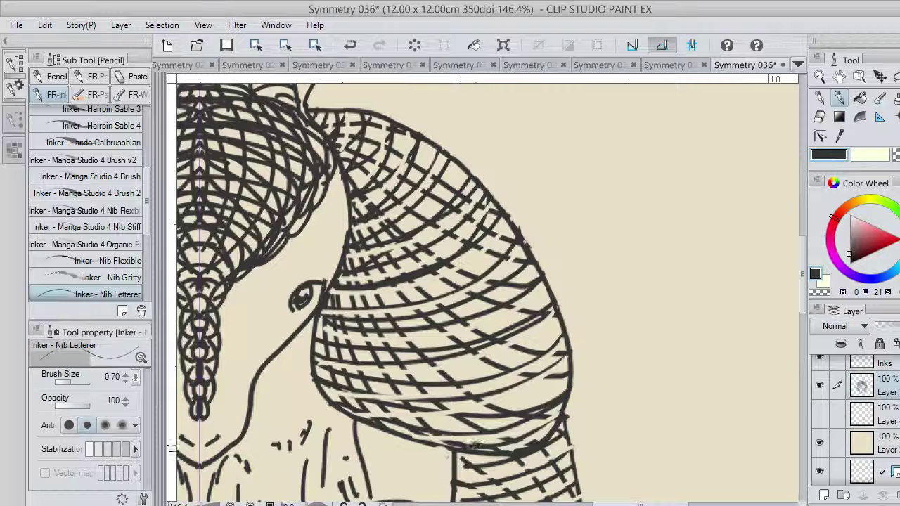
Reinforce the bottom edge and lower outer corner of the shoulder shells above the side shells with dark strokes, undoing misplaced ones.
{"action": "key", "text": "ctrl+z"}
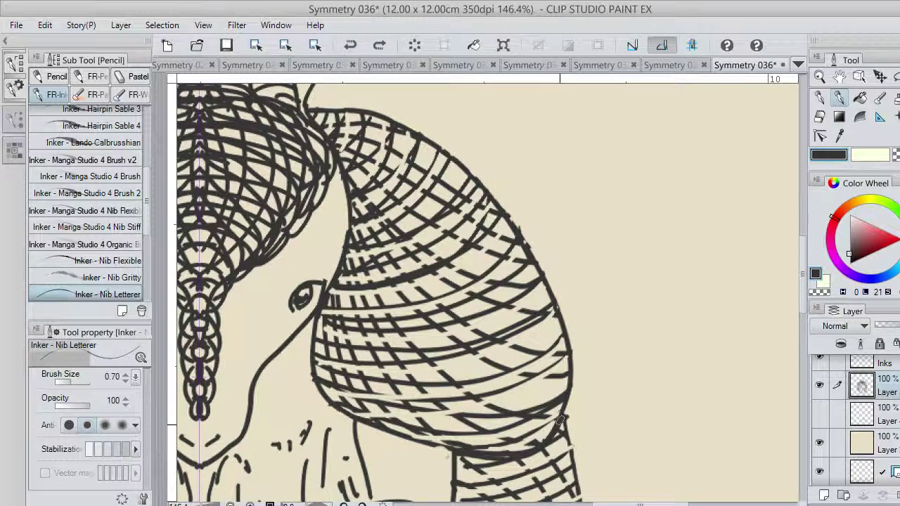
{"action": "left_click_drag", "start_coordinate": [554, 428], "coordinate": [567, 406]}
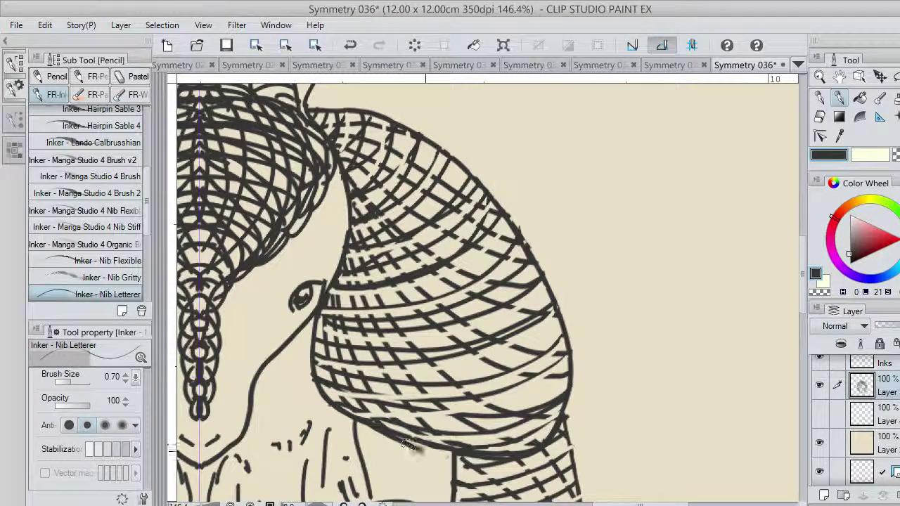
{"action": "left_click_drag", "start_coordinate": [407, 444], "coordinate": [445, 455]}
{"action": "key", "text": "ctrl+z"}
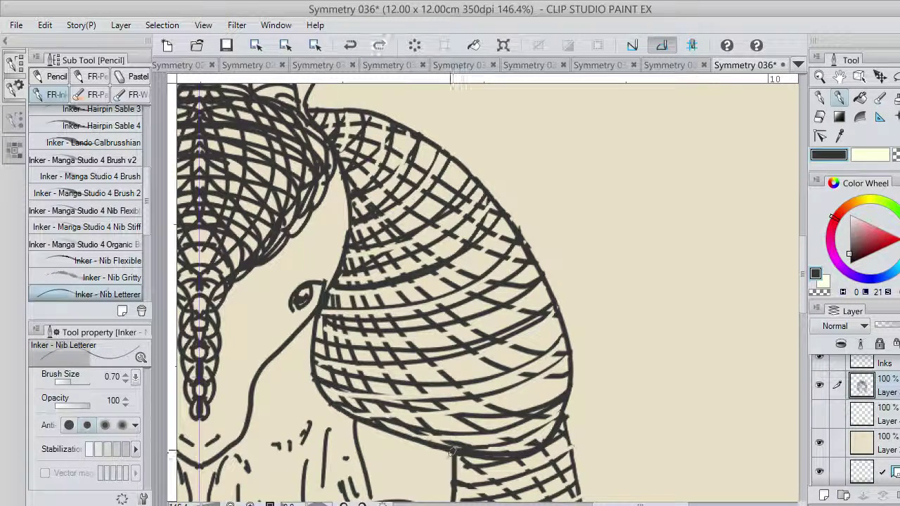
{"action": "left_click_drag", "start_coordinate": [396, 435], "coordinate": [448, 429]}
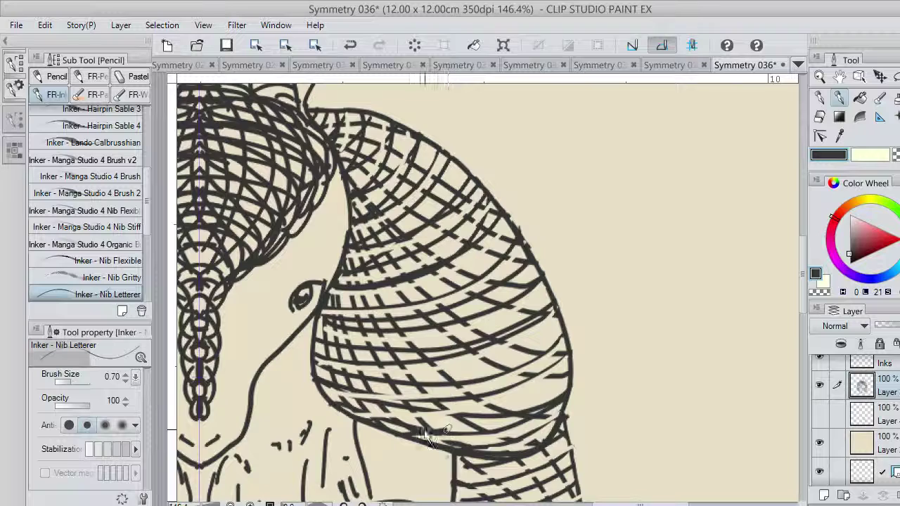
Try adding second contour lines beside the curved bands across the upper part of the armadillo's shoulder shell.
{"action": "key", "text": "ctrl+z"}
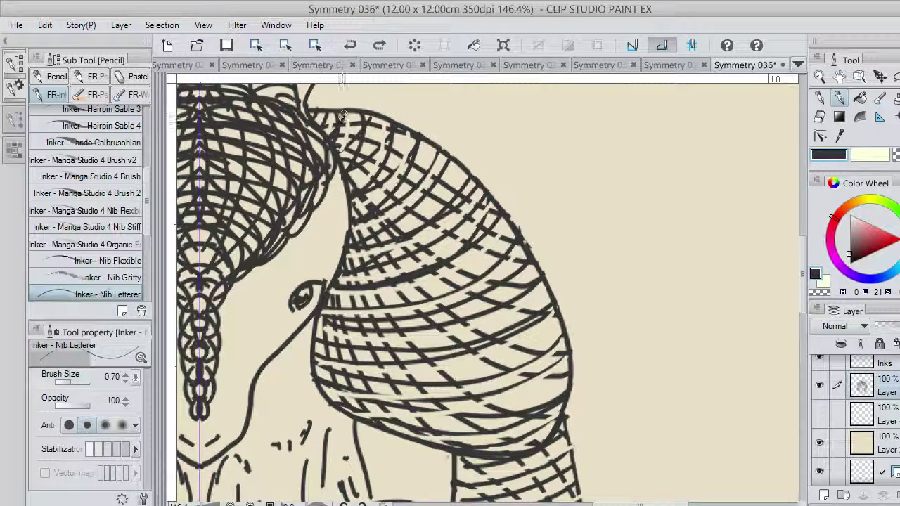
{"action": "mouse_move", "coordinate": [380, 120]}
{"action": "left_mouse_down"}
{"action": "mouse_move", "coordinate": [355, 185]}
{"action": "mouse_move", "coordinate": [384, 175]}
{"action": "mouse_move", "coordinate": [416, 127]}
{"action": "left_mouse_up"}
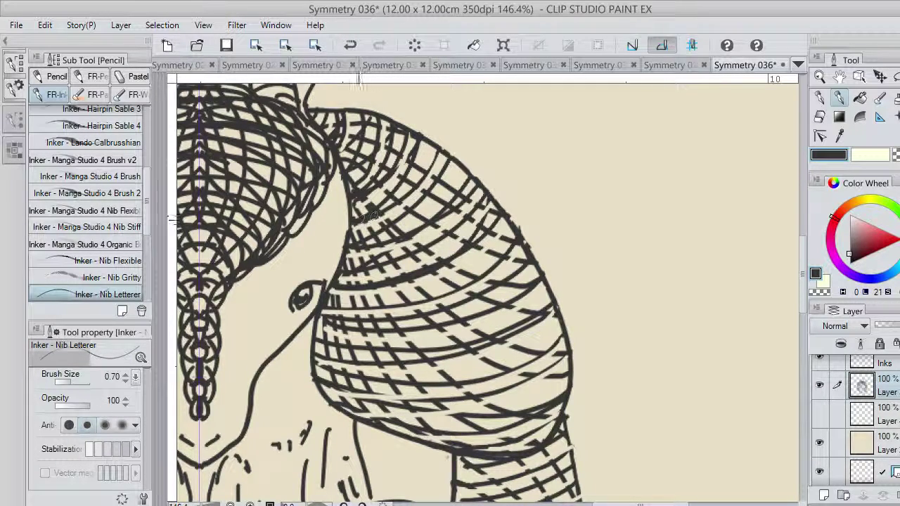
{"action": "mouse_move", "coordinate": [367, 214]}
{"action": "left_mouse_down"}
{"action": "mouse_move", "coordinate": [393, 202]}
{"action": "mouse_move", "coordinate": [437, 148]}
{"action": "left_mouse_up"}
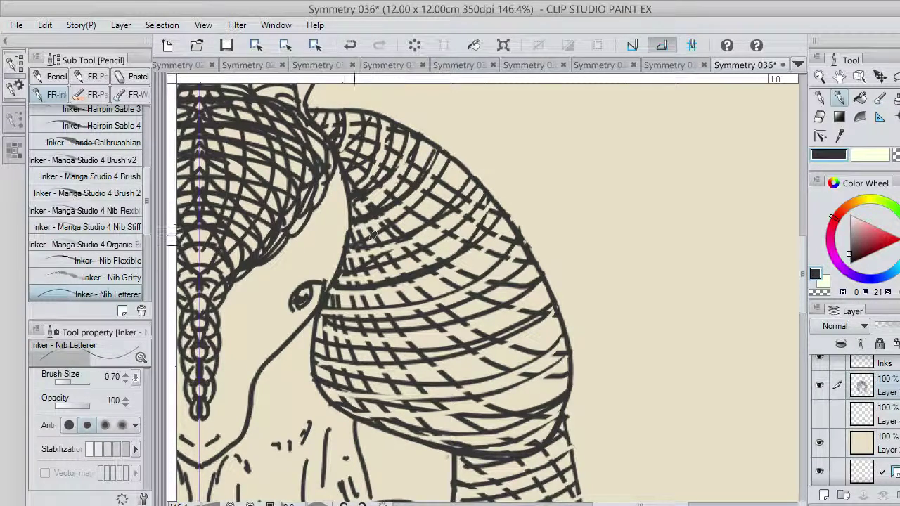
{"action": "left_click_drag", "start_coordinate": [351, 244], "coordinate": [450, 204]}
{"action": "key", "text": "ctrl+z"}
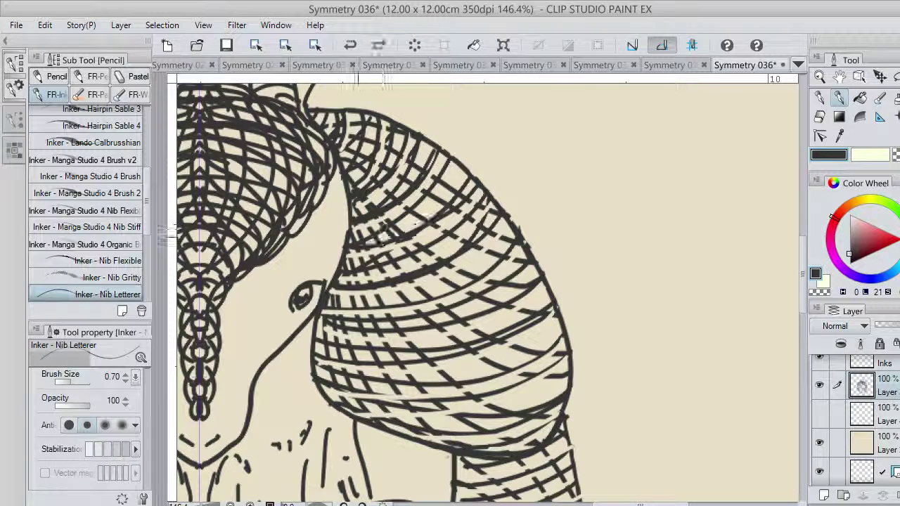
{"action": "mouse_move", "coordinate": [352, 245]}
{"action": "left_mouse_down"}
{"action": "mouse_move", "coordinate": [443, 214]}
{"action": "mouse_move", "coordinate": [481, 181]}
{"action": "mouse_move", "coordinate": [460, 215]}
{"action": "mouse_move", "coordinate": [411, 241]}
{"action": "mouse_move", "coordinate": [466, 194]}
{"action": "left_mouse_up"}
{"action": "key", "text": "ctrl+z"}
{"action": "key", "text": "ctrl+z"}
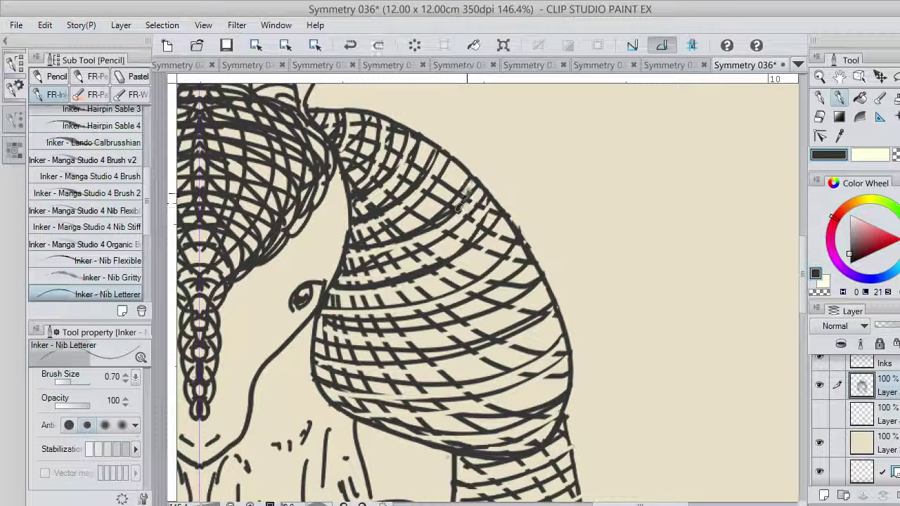
{"action": "key", "text": "ctrl+z"}
{"action": "mouse_move", "coordinate": [352, 252]}
{"action": "left_mouse_down"}
{"action": "mouse_move", "coordinate": [454, 222]}
{"action": "mouse_move", "coordinate": [475, 201]}
{"action": "left_mouse_up"}
{"action": "key", "text": "ctrl+z"}
{"action": "left_click_drag", "start_coordinate": [348, 253], "coordinate": [433, 226]}
{"action": "left_click_drag", "start_coordinate": [382, 243], "coordinate": [480, 176]}
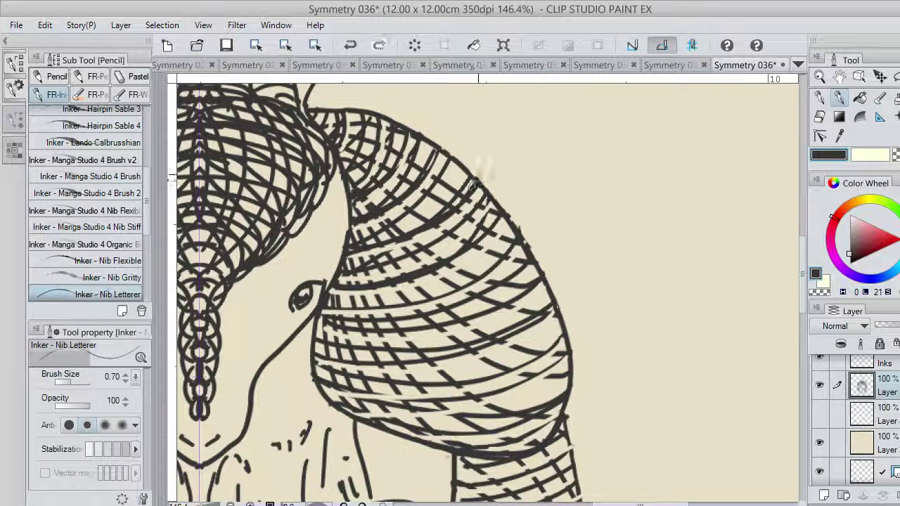
Try doubling the contour lines of the bands across the middle of the shoulder shell, level with the eye.
{"action": "left_click_drag", "start_coordinate": [339, 279], "coordinate": [395, 268]}
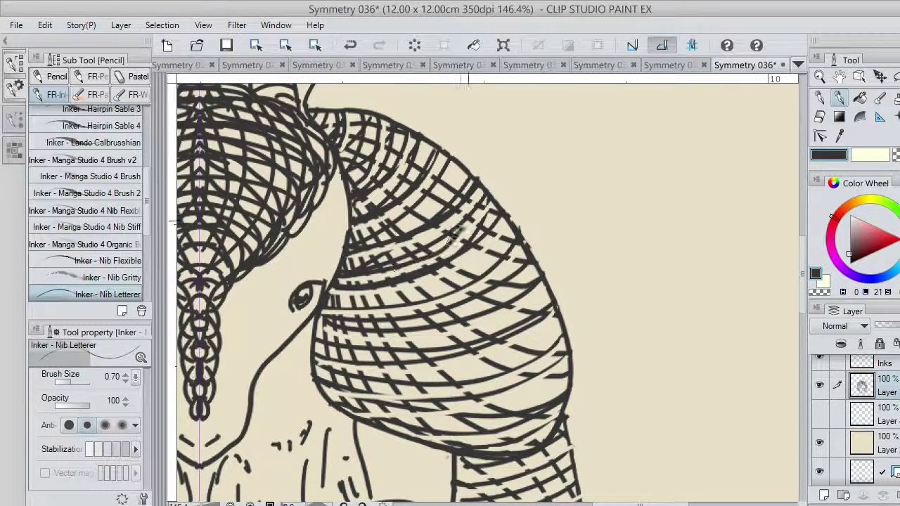
{"action": "left_click_drag", "start_coordinate": [452, 237], "coordinate": [479, 204]}
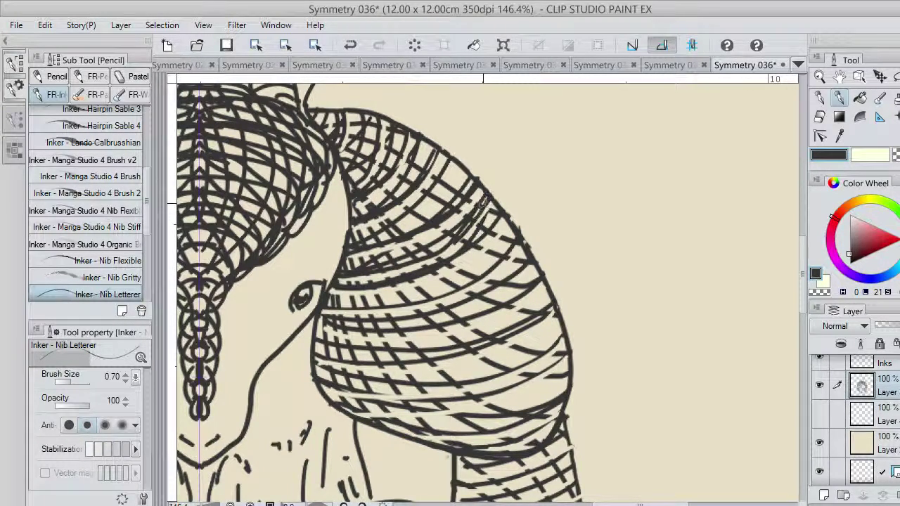
{"action": "key", "text": "ctrl+z"}
{"action": "key", "text": "ctrl+z"}
{"action": "left_click_drag", "start_coordinate": [342, 276], "coordinate": [395, 267]}
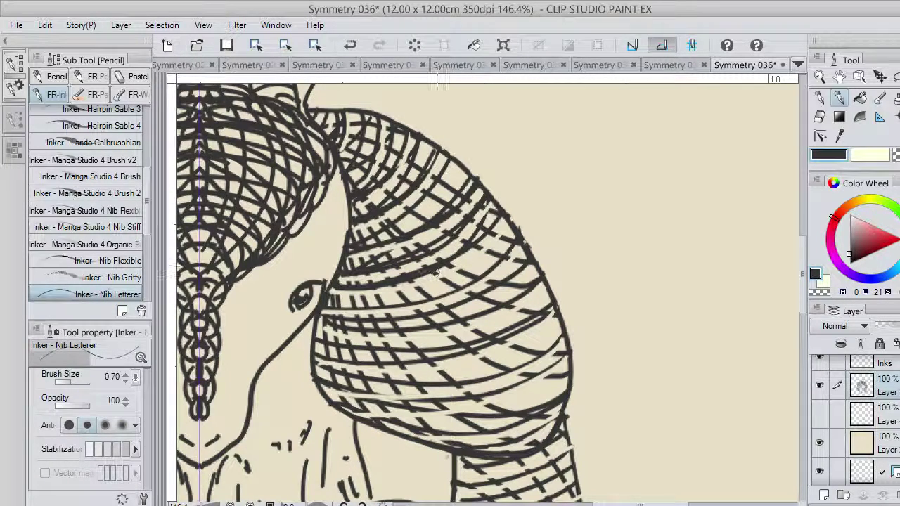
{"action": "left_click_drag", "start_coordinate": [334, 288], "coordinate": [423, 275]}
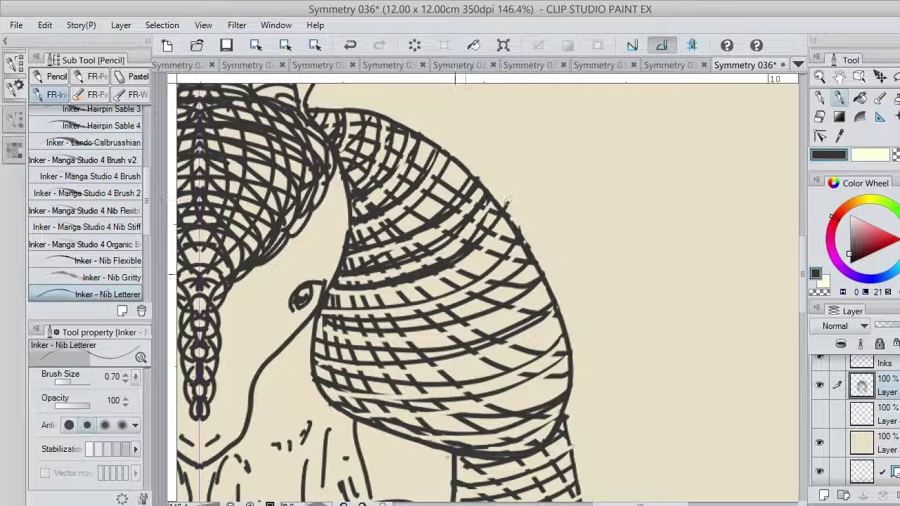
{"action": "key", "text": "ctrl+z"}
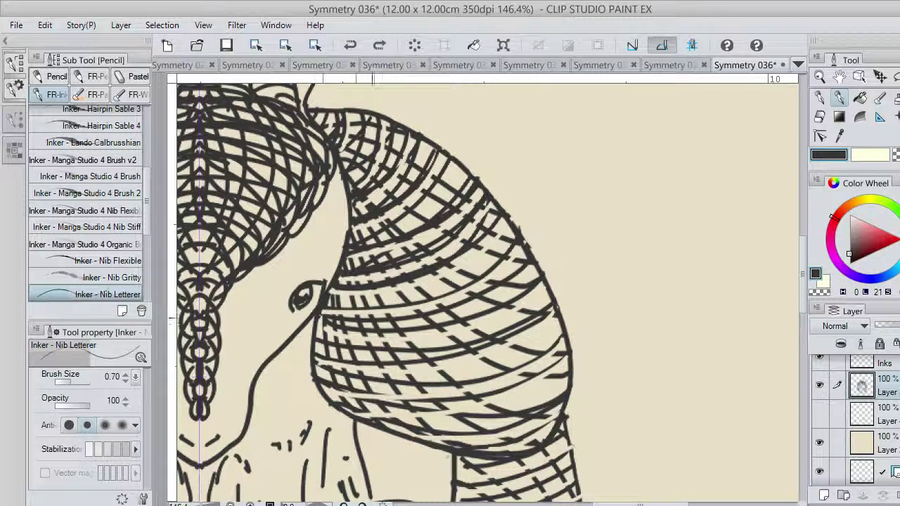
Try adding long curved contour lines along the bands of the lower shoulder shell, down to its bottom rim.
{"action": "mouse_move", "coordinate": [318, 337]}
{"action": "left_mouse_down"}
{"action": "mouse_move", "coordinate": [389, 332]}
{"action": "mouse_move", "coordinate": [462, 321]}
{"action": "mouse_move", "coordinate": [527, 278]}
{"action": "left_mouse_up"}
{"action": "key", "text": "ctrl+z"}
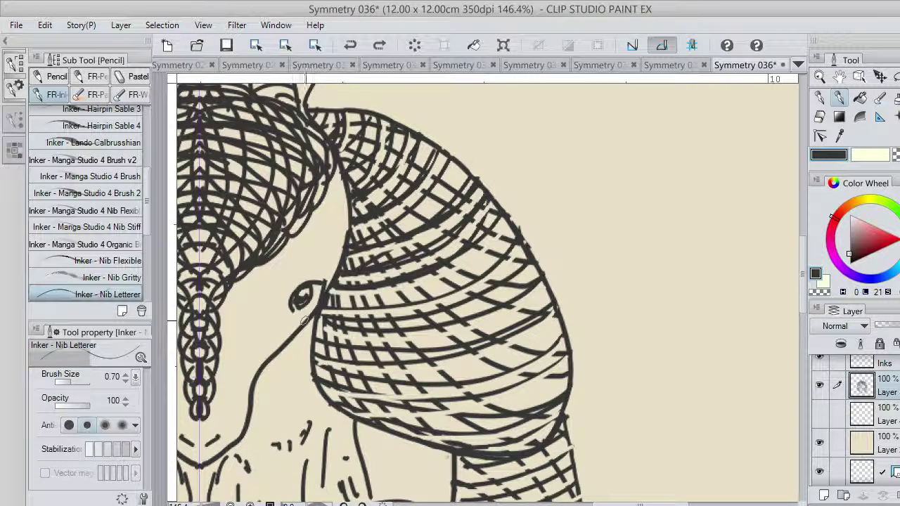
{"action": "mouse_move", "coordinate": [305, 320]}
{"action": "left_mouse_down"}
{"action": "mouse_move", "coordinate": [345, 331]}
{"action": "mouse_move", "coordinate": [426, 329]}
{"action": "mouse_move", "coordinate": [481, 314]}
{"action": "mouse_move", "coordinate": [547, 274]}
{"action": "left_mouse_up"}
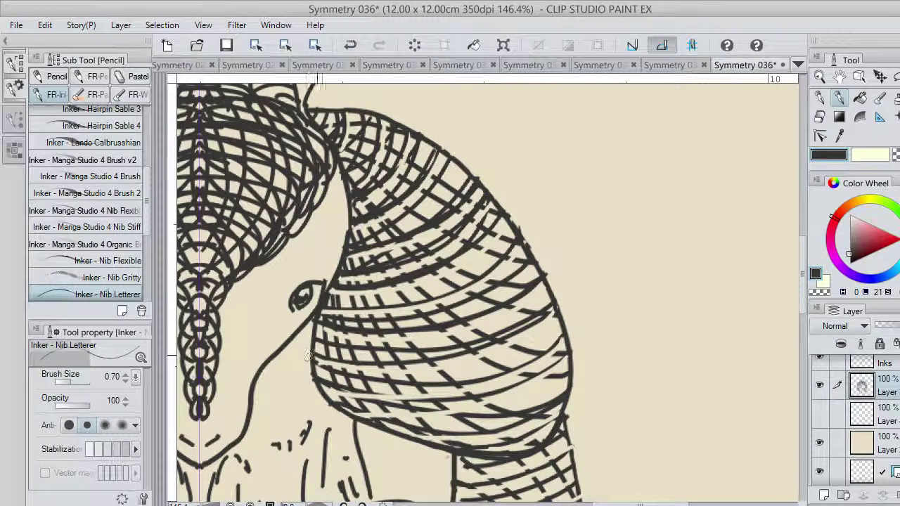
{"action": "mouse_move", "coordinate": [307, 357]}
{"action": "left_mouse_down"}
{"action": "mouse_move", "coordinate": [447, 364]}
{"action": "mouse_move", "coordinate": [489, 351]}
{"action": "mouse_move", "coordinate": [558, 307]}
{"action": "left_mouse_up"}
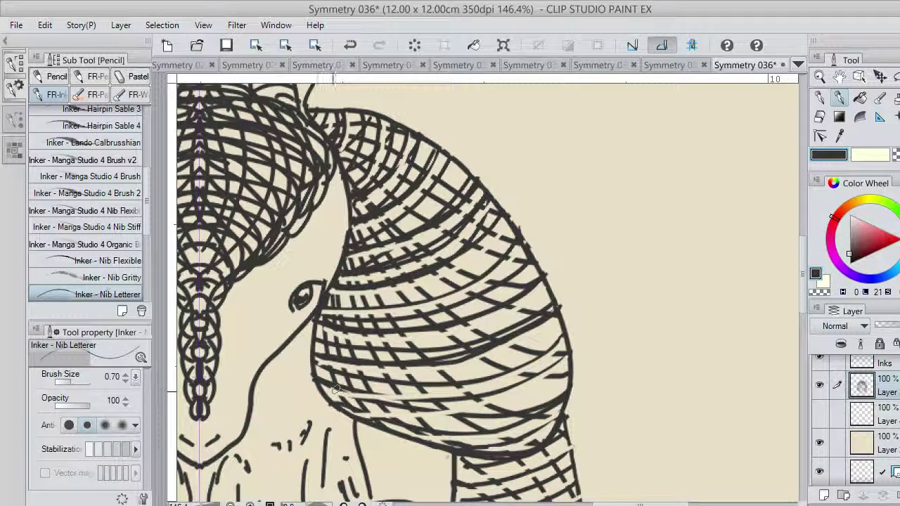
{"action": "mouse_move", "coordinate": [336, 389]}
{"action": "left_mouse_down"}
{"action": "mouse_move", "coordinate": [457, 392]}
{"action": "mouse_move", "coordinate": [512, 376]}
{"action": "mouse_move", "coordinate": [563, 336]}
{"action": "left_mouse_up"}
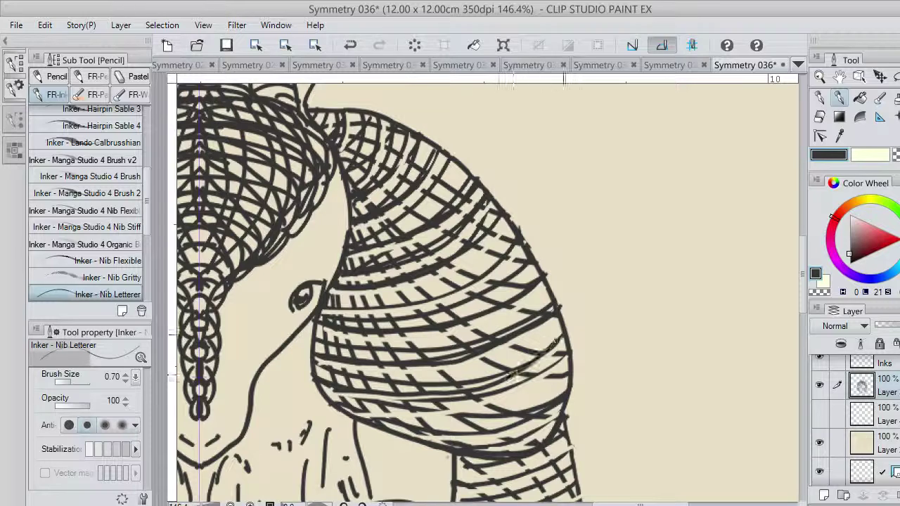
{"action": "key", "text": "ctrl+z"}
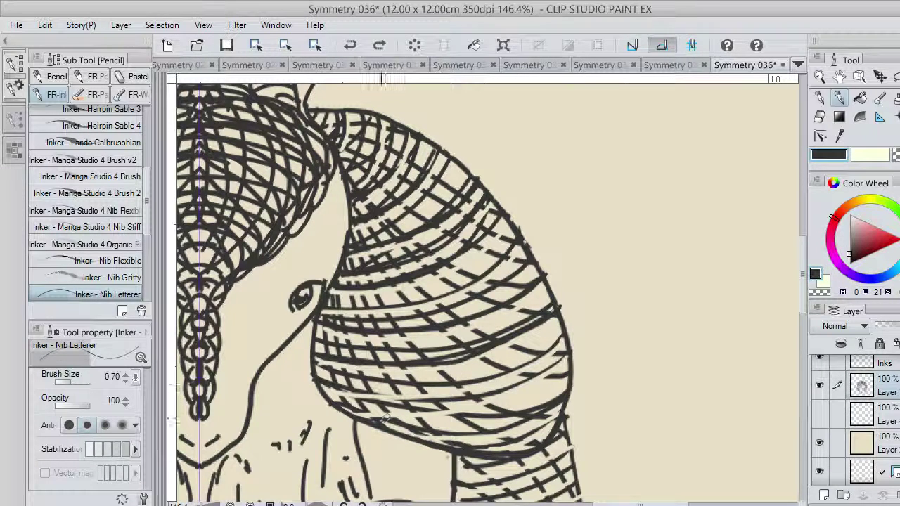
{"action": "mouse_move", "coordinate": [376, 391]}
{"action": "left_mouse_down"}
{"action": "mouse_move", "coordinate": [432, 388]}
{"action": "mouse_move", "coordinate": [485, 367]}
{"action": "left_mouse_up"}
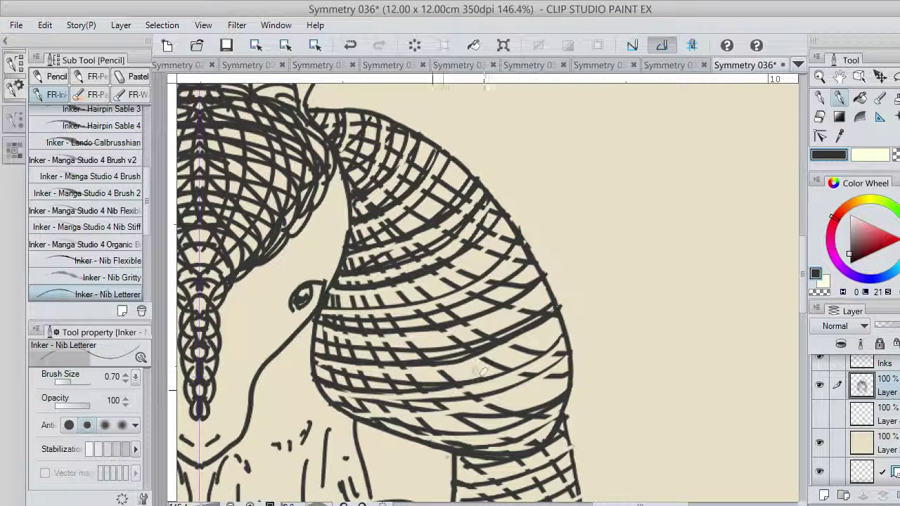
{"action": "mouse_move", "coordinate": [353, 415]}
{"action": "left_mouse_down"}
{"action": "mouse_move", "coordinate": [488, 399]}
{"action": "mouse_move", "coordinate": [529, 384]}
{"action": "mouse_move", "coordinate": [568, 355]}
{"action": "left_mouse_up"}
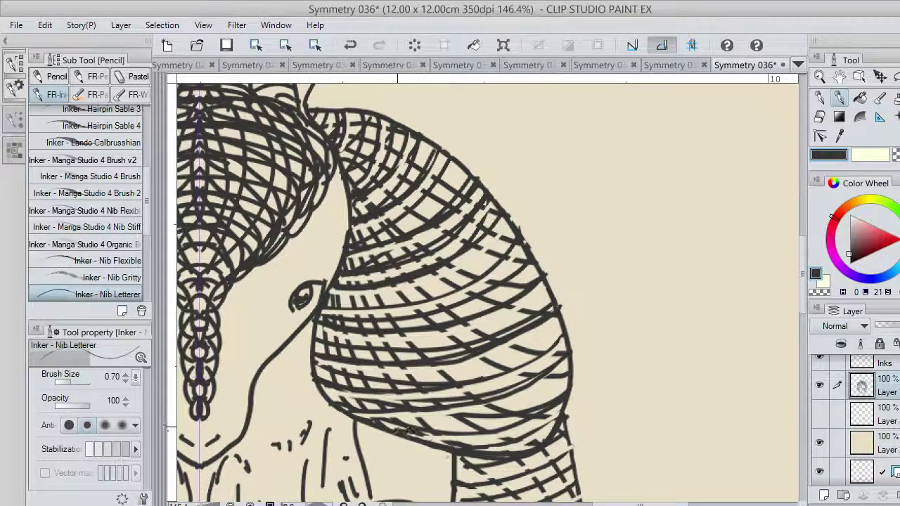
{"action": "mouse_move", "coordinate": [397, 427]}
{"action": "left_mouse_down"}
{"action": "mouse_move", "coordinate": [474, 431]}
{"action": "mouse_move", "coordinate": [540, 416]}
{"action": "mouse_move", "coordinate": [573, 392]}
{"action": "left_mouse_up"}
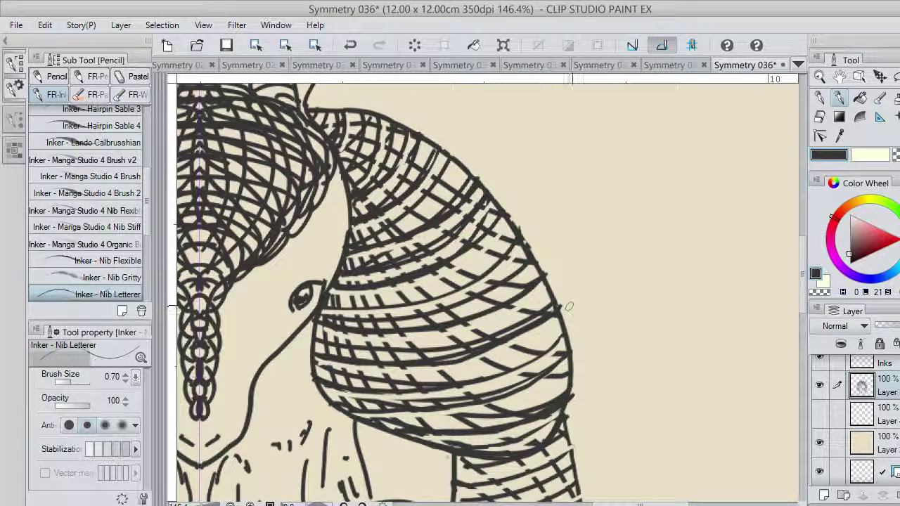
Undo all the extra contour lines added to the shoulder shell's bands.
{"action": "key", "text": "ctrl+z"}
{"action": "key", "text": "ctrl+z"}
{"action": "key", "text": "ctrl+z"}
{"action": "key", "text": "ctrl+z"}
{"action": "key", "text": "ctrl+z"}
{"action": "key", "text": "ctrl+z"}
{"action": "key", "text": "ctrl+z"}
{"action": "key", "text": "ctrl+z"}
{"action": "key", "text": "ctrl+z"}
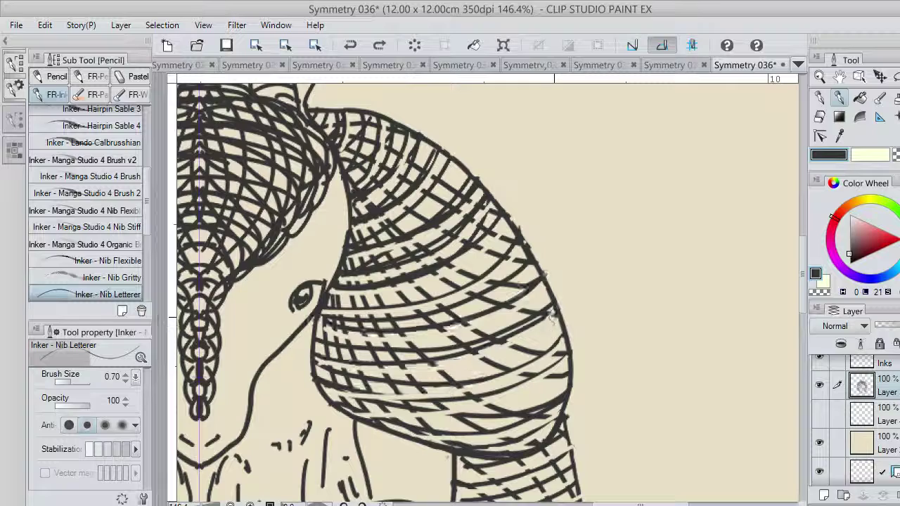
{"action": "key", "text": "ctrl+z"}
{"action": "key", "text": "ctrl+z"}
{"action": "key", "text": "ctrl+z"}
{"action": "key", "text": "ctrl+z"}
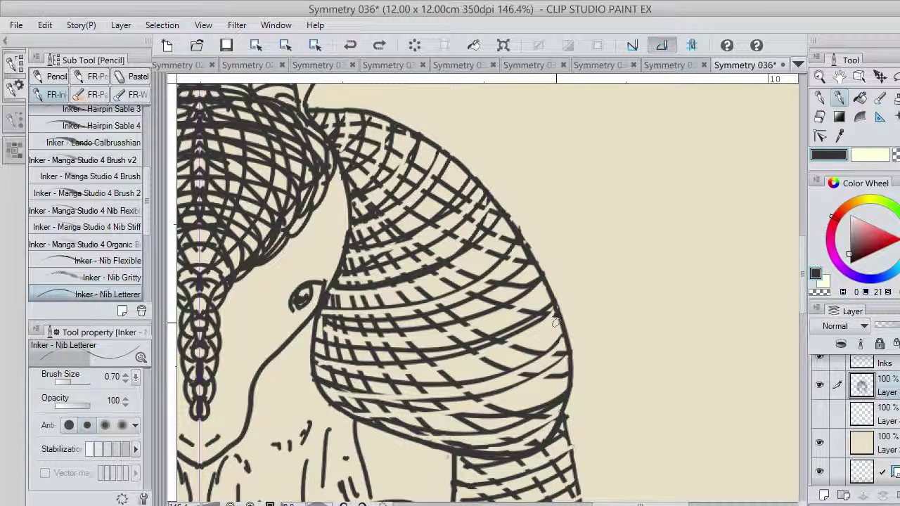
{"action": "key", "text": "ctrl+z"}
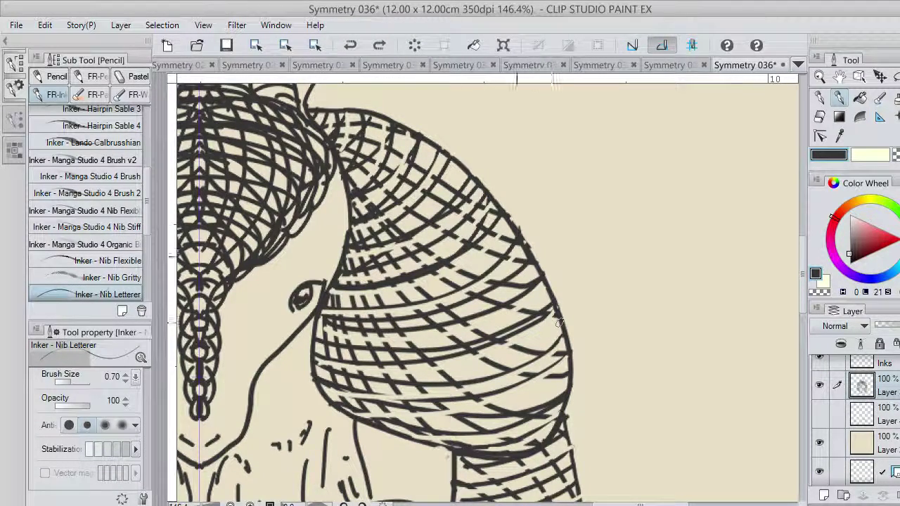
{"action": "left_click", "coordinate": [380, 47]}
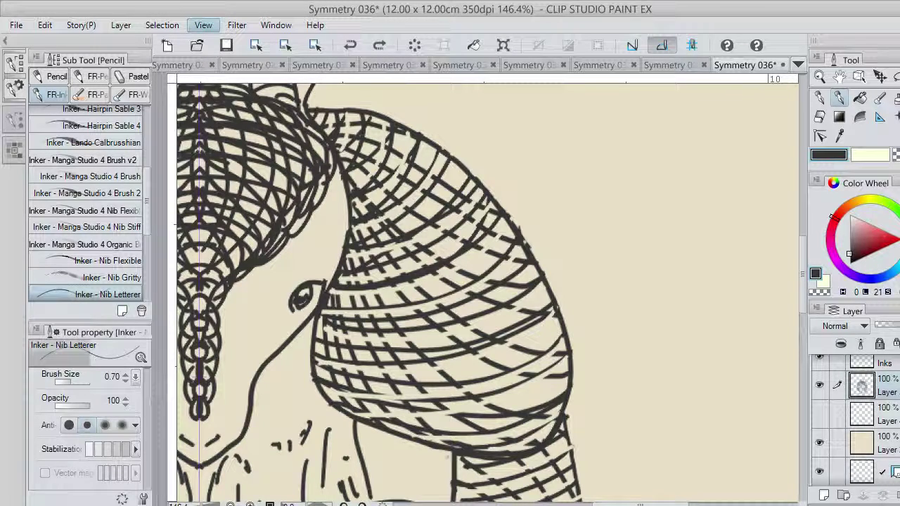
Draw curved crosswise bands on the armadillo's mirrored forearms, from the wrists towards the elbows.
{"action": "left_click", "coordinate": [203, 24]}
{"action": "left_click", "coordinate": [277, 125]}
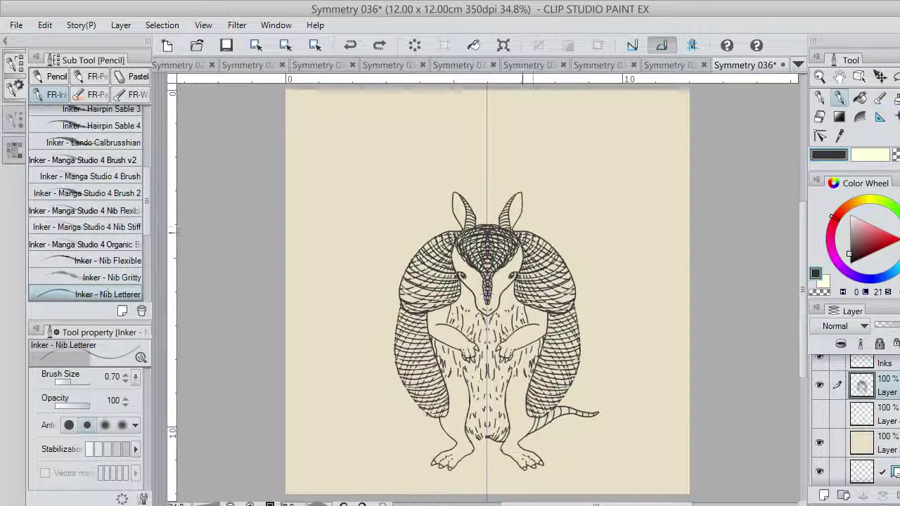
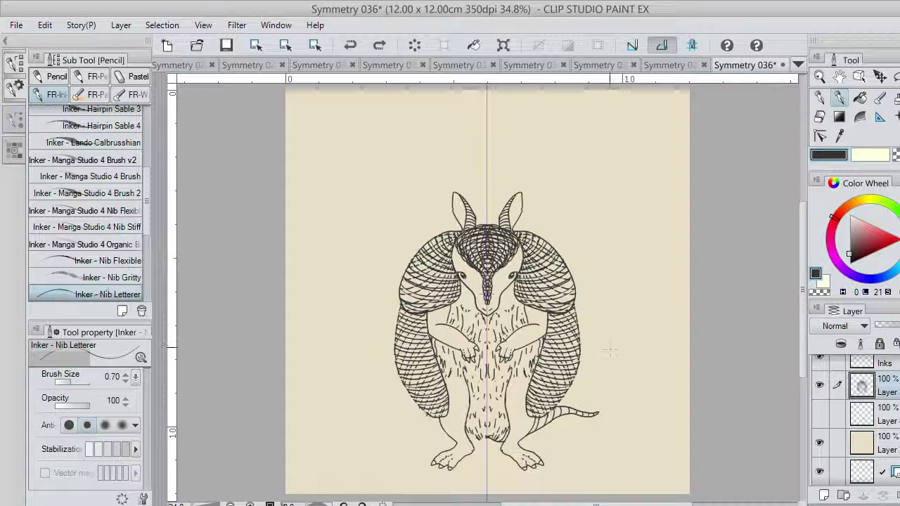
{"action": "left_click_drag", "start_coordinate": [506, 342], "coordinate": [526, 343]}
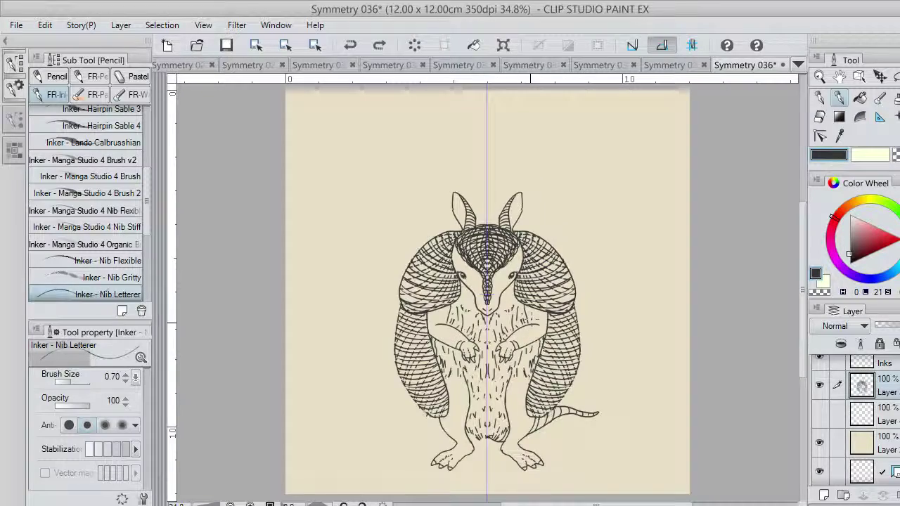
{"action": "key", "text": "ctrl+z"}
{"action": "key", "text": "ctrl+z"}
{"action": "scroll", "coordinate": [523, 348], "scroll_direction": "up", "scroll_amount": 1}
{"action": "scroll", "coordinate": [524, 353], "scroll_direction": "up", "scroll_amount": 1}
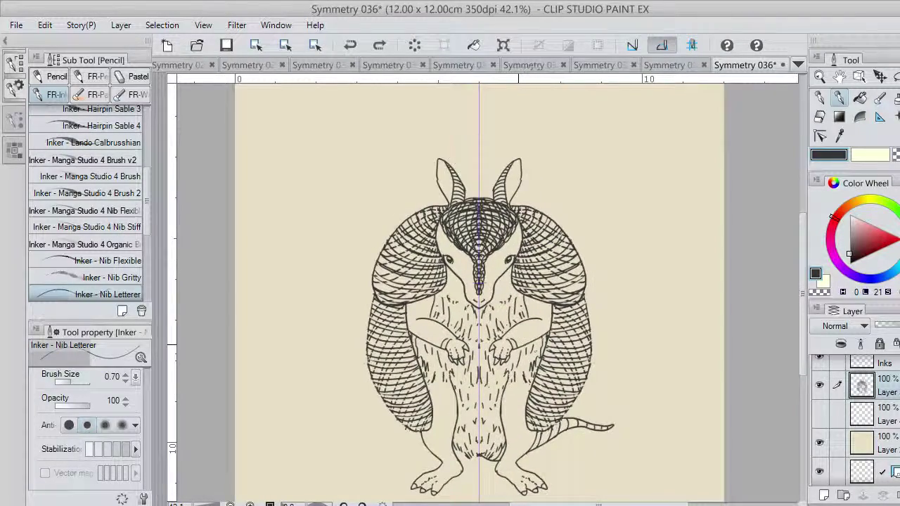
{"action": "scroll", "coordinate": [521, 331], "scroll_direction": "up", "scroll_amount": 3}
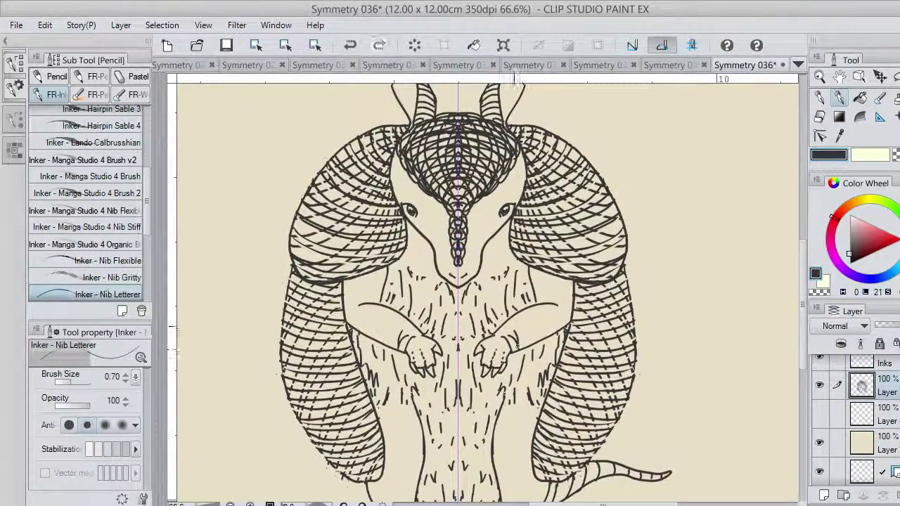
{"action": "mouse_move", "coordinate": [391, 322]}
{"action": "left_mouse_down"}
{"action": "mouse_move", "coordinate": [372, 332]}
{"action": "mouse_move", "coordinate": [339, 311]}
{"action": "left_mouse_up"}
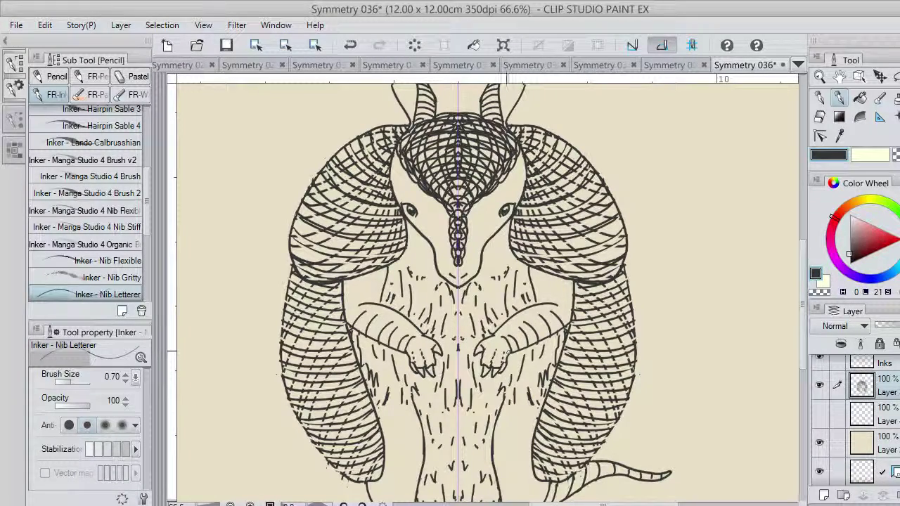
Add lengthwise lines on the forearms and crossing lines on the upper arms to form a scale grid.
{"action": "mouse_move", "coordinate": [511, 346]}
{"action": "left_mouse_down"}
{"action": "mouse_move", "coordinate": [576, 313]}
{"action": "mouse_move", "coordinate": [543, 321]}
{"action": "mouse_move", "coordinate": [569, 304]}
{"action": "mouse_move", "coordinate": [573, 281]}
{"action": "left_mouse_up"}
{"action": "mouse_move", "coordinate": [548, 289]}
{"action": "left_mouse_down"}
{"action": "mouse_move", "coordinate": [573, 291]}
{"action": "mouse_move", "coordinate": [574, 301]}
{"action": "mouse_move", "coordinate": [555, 304]}
{"action": "mouse_move", "coordinate": [569, 313]}
{"action": "left_mouse_up"}
{"action": "key", "text": "ctrl+z"}
{"action": "key", "text": "ctrl+z"}
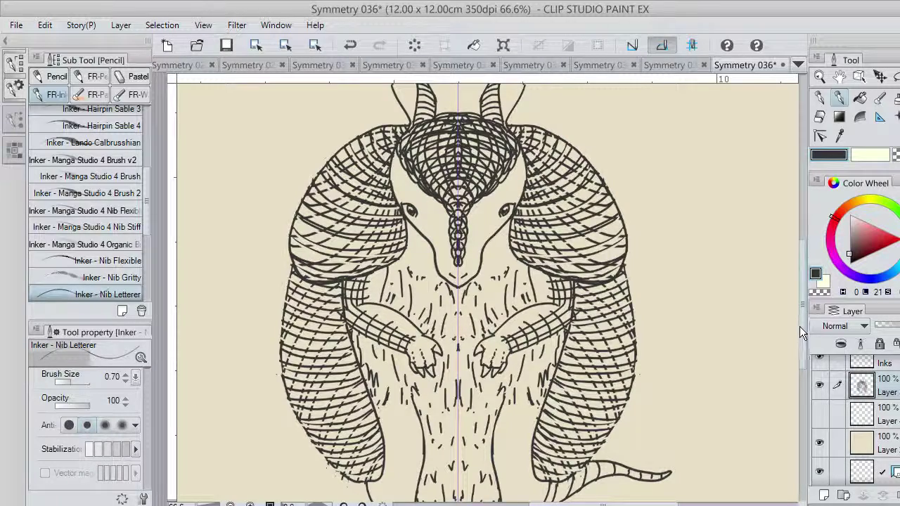
Draw curved crosswise scale bands on the upper legs, between the belly and the side shell.
{"action": "scroll", "coordinate": [804, 338], "scroll_direction": "down", "scroll_amount": 3}
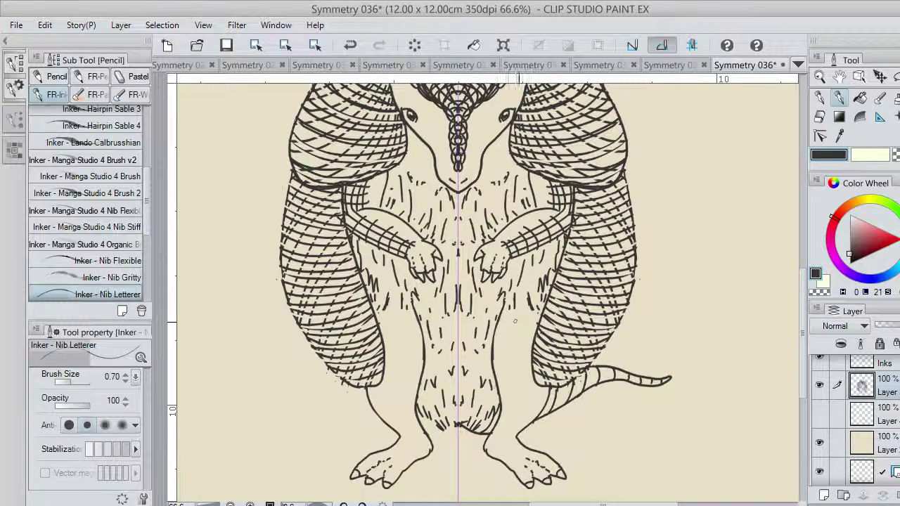
{"action": "mouse_move", "coordinate": [518, 322]}
{"action": "left_mouse_down"}
{"action": "mouse_move", "coordinate": [545, 336]}
{"action": "mouse_move", "coordinate": [528, 322]}
{"action": "mouse_move", "coordinate": [538, 326]}
{"action": "left_mouse_up"}
{"action": "key", "text": "ctrl+z"}
{"action": "mouse_move", "coordinate": [510, 337]}
{"action": "left_mouse_down"}
{"action": "mouse_move", "coordinate": [536, 336]}
{"action": "mouse_move", "coordinate": [532, 353]}
{"action": "left_mouse_up"}
{"action": "left_click_drag", "start_coordinate": [511, 366], "coordinate": [533, 366]}
Continue the scale lines down the lower legs and feet, and add lengthwise lines crossing the leg bands.
{"action": "mouse_move", "coordinate": [516, 378]}
{"action": "left_mouse_down"}
{"action": "mouse_move", "coordinate": [541, 395]}
{"action": "mouse_move", "coordinate": [518, 411]}
{"action": "mouse_move", "coordinate": [509, 453]}
{"action": "mouse_move", "coordinate": [520, 470]}
{"action": "mouse_move", "coordinate": [541, 473]}
{"action": "mouse_move", "coordinate": [542, 462]}
{"action": "mouse_move", "coordinate": [528, 482]}
{"action": "left_mouse_up"}
{"action": "mouse_move", "coordinate": [508, 451]}
{"action": "left_mouse_down"}
{"action": "mouse_move", "coordinate": [527, 478]}
{"action": "mouse_move", "coordinate": [516, 473]}
{"action": "mouse_move", "coordinate": [518, 374]}
{"action": "mouse_move", "coordinate": [514, 399]}
{"action": "left_mouse_up"}
{"action": "mouse_move", "coordinate": [529, 344]}
{"action": "left_mouse_down"}
{"action": "mouse_move", "coordinate": [512, 399]}
{"action": "mouse_move", "coordinate": [519, 346]}
{"action": "mouse_move", "coordinate": [513, 429]}
{"action": "mouse_move", "coordinate": [527, 383]}
{"action": "mouse_move", "coordinate": [526, 334]}
{"action": "left_mouse_up"}
{"action": "key", "text": "ctrl+z"}
{"action": "key", "text": "ctrl+z"}
{"action": "mouse_move", "coordinate": [521, 372]}
{"action": "left_mouse_down"}
{"action": "mouse_move", "coordinate": [524, 328]}
{"action": "mouse_move", "coordinate": [529, 357]}
{"action": "left_mouse_up"}
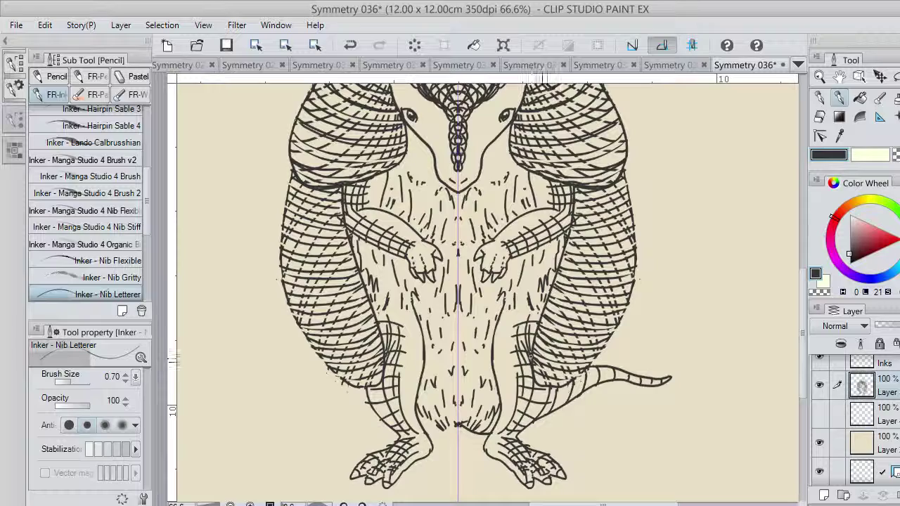
Draw another lengthwise scale line along the outer side of the lower legs, redoing the stroke until it fits.
{"action": "left_click_drag", "start_coordinate": [518, 436], "coordinate": [539, 386]}
{"action": "key", "text": "ctrl+z"}
{"action": "left_click_drag", "start_coordinate": [520, 435], "coordinate": [542, 388]}
{"action": "key", "text": "ctrl+z"}
{"action": "mouse_move", "coordinate": [521, 430]}
{"action": "left_mouse_down"}
{"action": "mouse_move", "coordinate": [550, 376]}
{"action": "mouse_move", "coordinate": [520, 404]}
{"action": "left_mouse_up"}
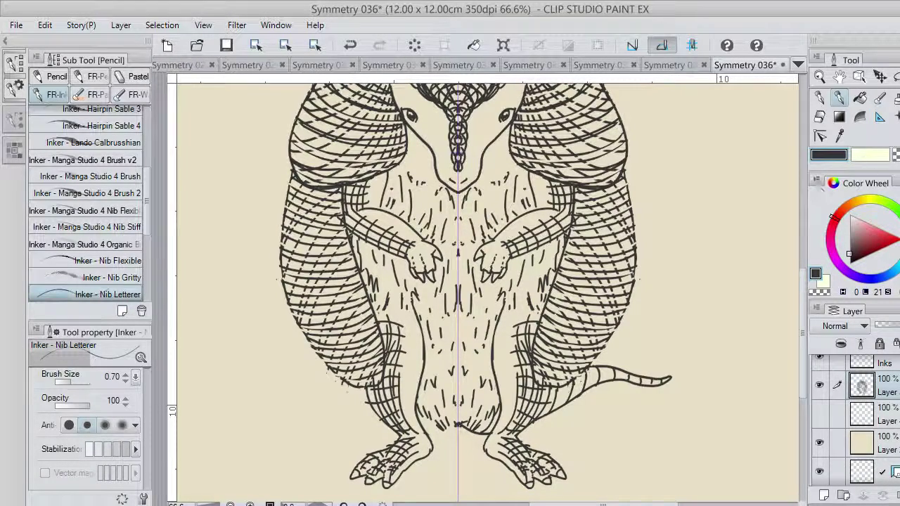
Switch to transparent ink and erase thin lengthwise lines down the middle of the head plate to separate its scales.
{"action": "key", "text": "c"}
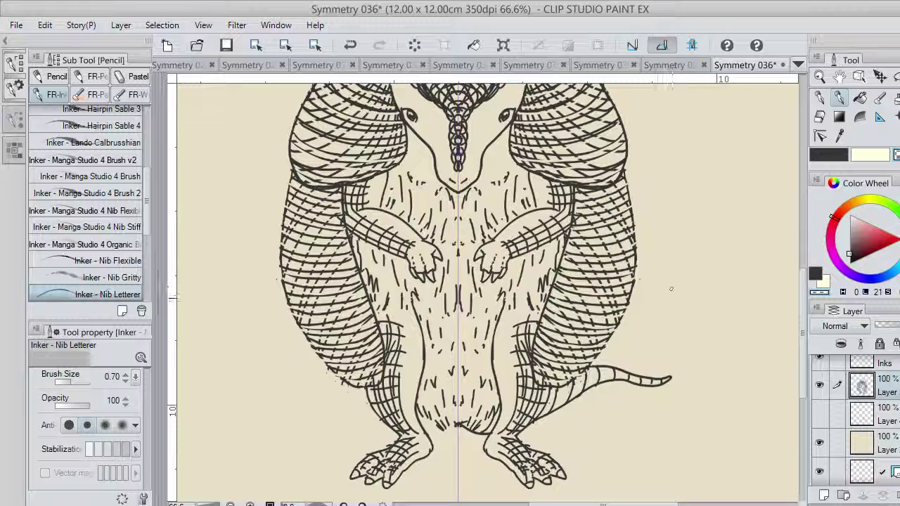
{"action": "left_click_drag", "start_coordinate": [803, 330], "coordinate": [793, 281]}
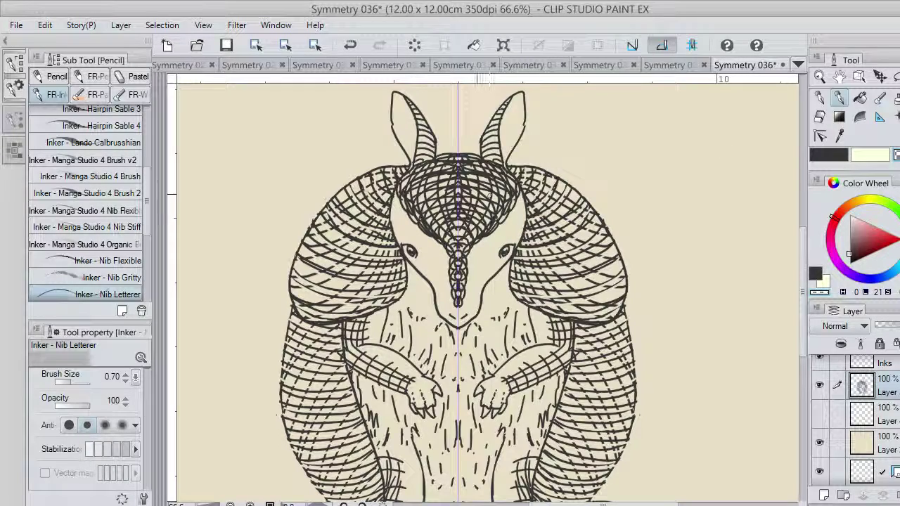
{"action": "left_click_drag", "start_coordinate": [457, 168], "coordinate": [456, 220]}
{"action": "key", "text": "ctrl+z"}
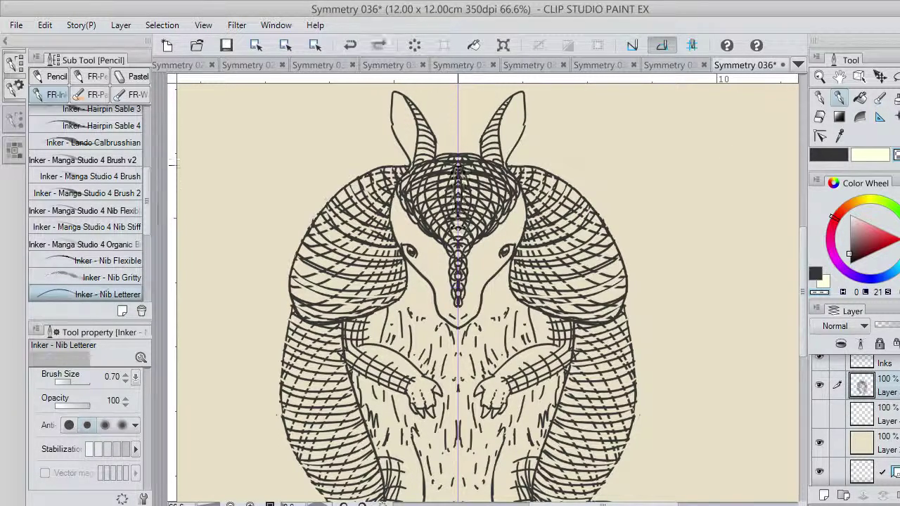
{"action": "left_click_drag", "start_coordinate": [457, 166], "coordinate": [456, 222]}
{"action": "left_click_drag", "start_coordinate": [453, 159], "coordinate": [453, 225]}
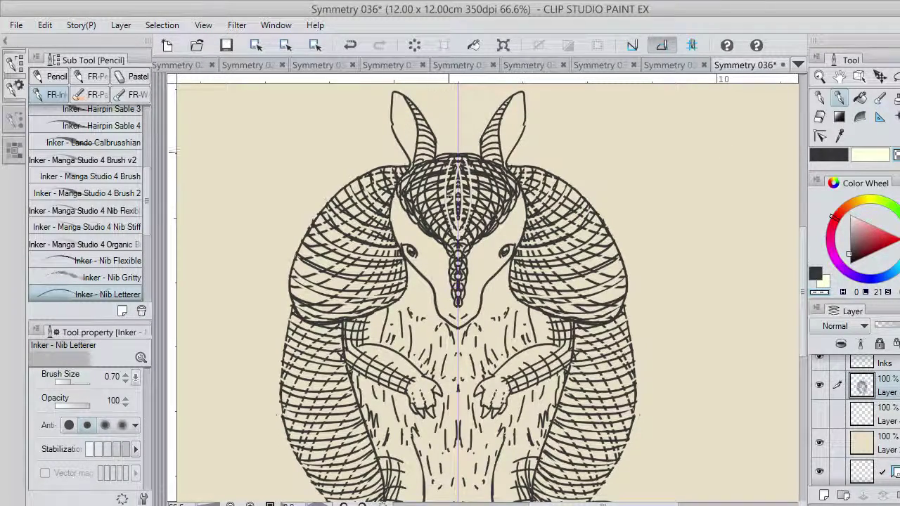
{"action": "left_click_drag", "start_coordinate": [447, 153], "coordinate": [448, 225]}
{"action": "mouse_move", "coordinate": [442, 154]}
{"action": "left_mouse_down"}
{"action": "mouse_move", "coordinate": [436, 171]}
{"action": "mouse_move", "coordinate": [449, 225]}
{"action": "mouse_move", "coordinate": [426, 179]}
{"action": "mouse_move", "coordinate": [452, 228]}
{"action": "mouse_move", "coordinate": [419, 196]}
{"action": "mouse_move", "coordinate": [445, 233]}
{"action": "left_mouse_up"}
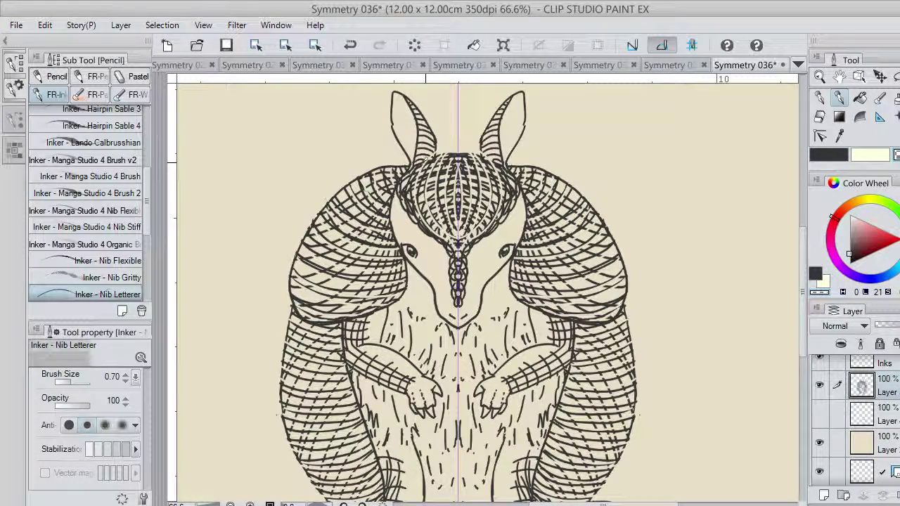
Erase curved lengthwise gaps along the outer sides of the head plate, redoing strokes until they fit.
{"action": "left_click_drag", "start_coordinate": [415, 162], "coordinate": [438, 237]}
{"action": "key", "text": "ctrl+z"}
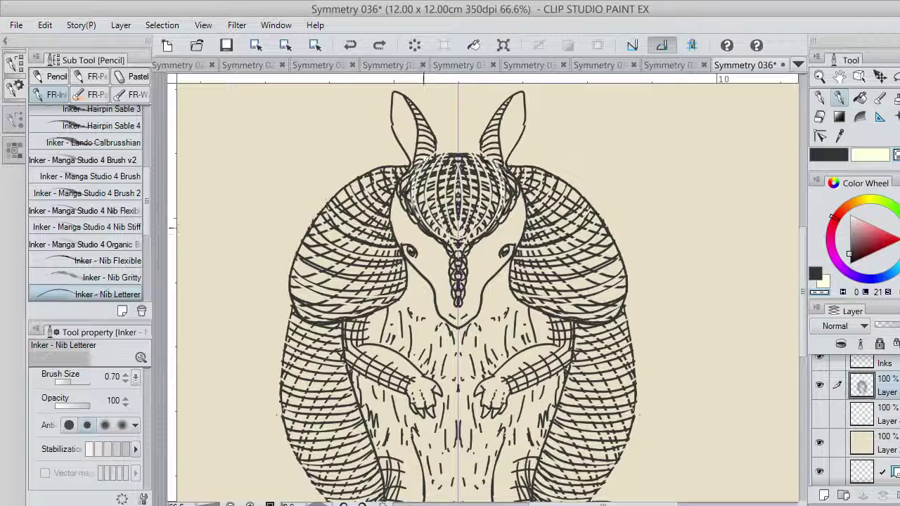
{"action": "key", "text": "ctrl+y"}
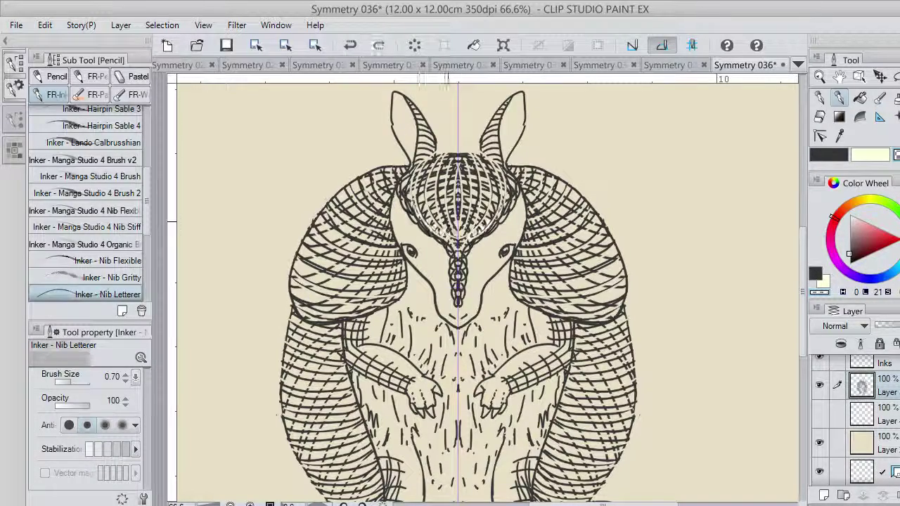
{"action": "key", "text": "ctrl+z"}
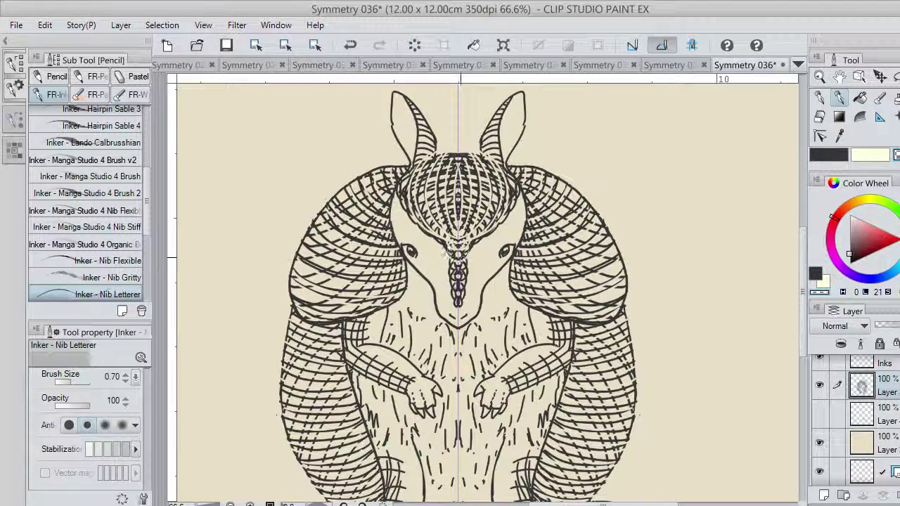
Erase small gaps between the scales running down the snout, undoing and retrying strokes as needed.
{"action": "key", "text": "ctrl+z"}
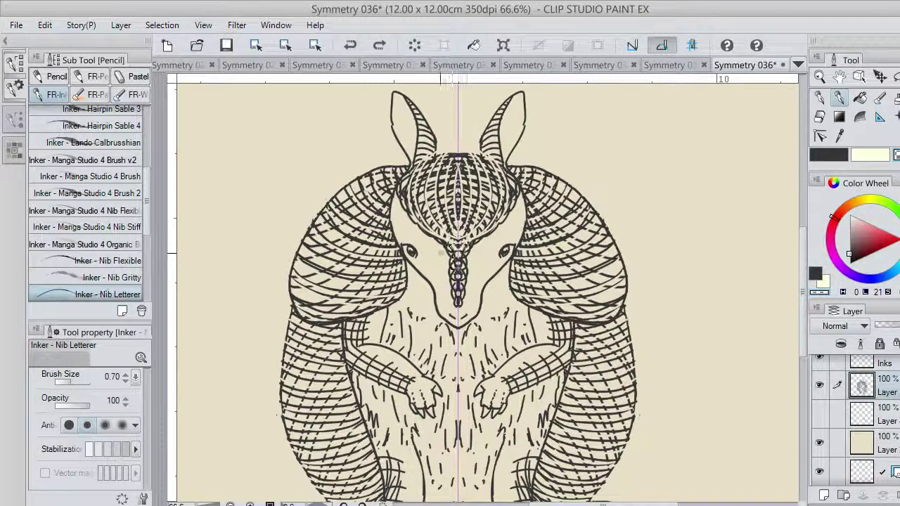
{"action": "key", "text": "ctrl+y"}
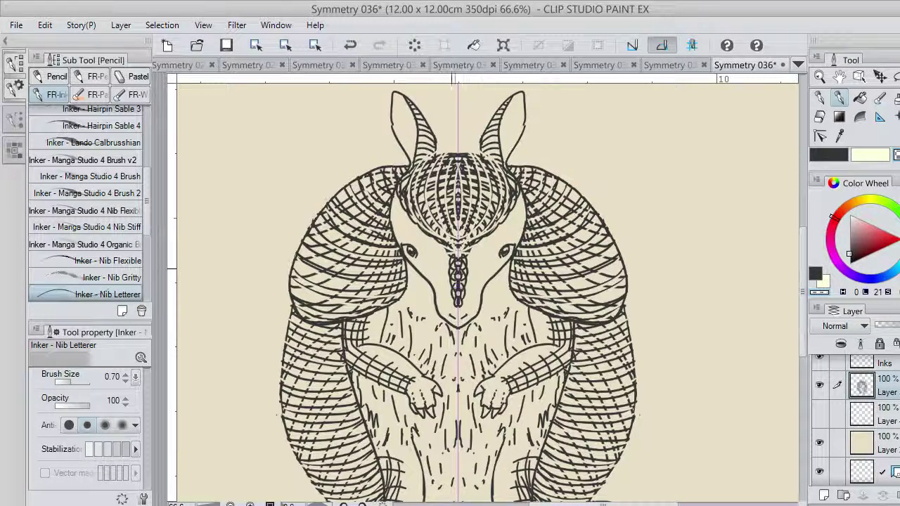
{"action": "key", "text": "ctrl+y"}
{"action": "key", "text": "ctrl+z"}
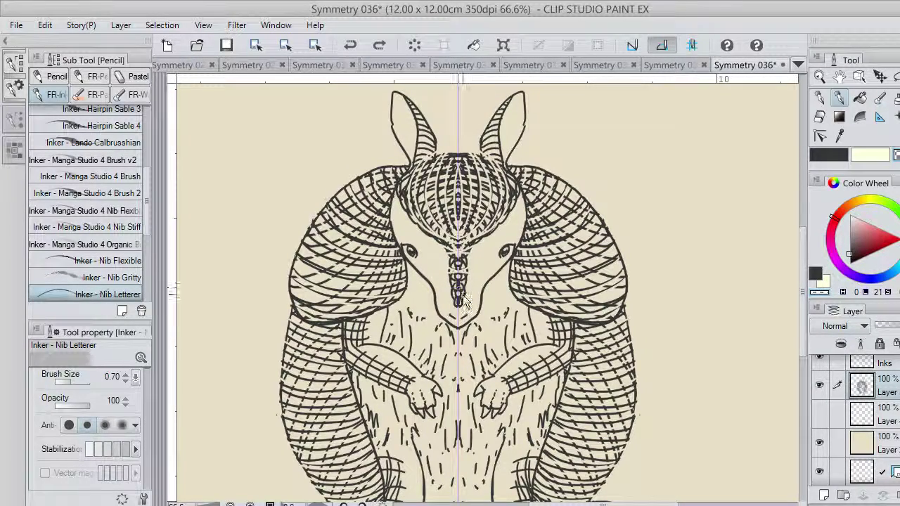
{"action": "key", "text": "ctrl+y"}
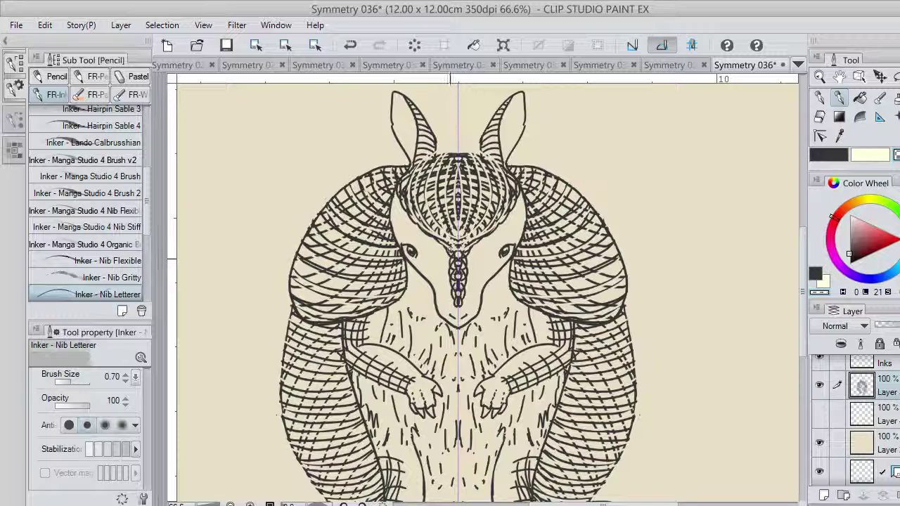
{"action": "key", "text": "ctrl+z"}
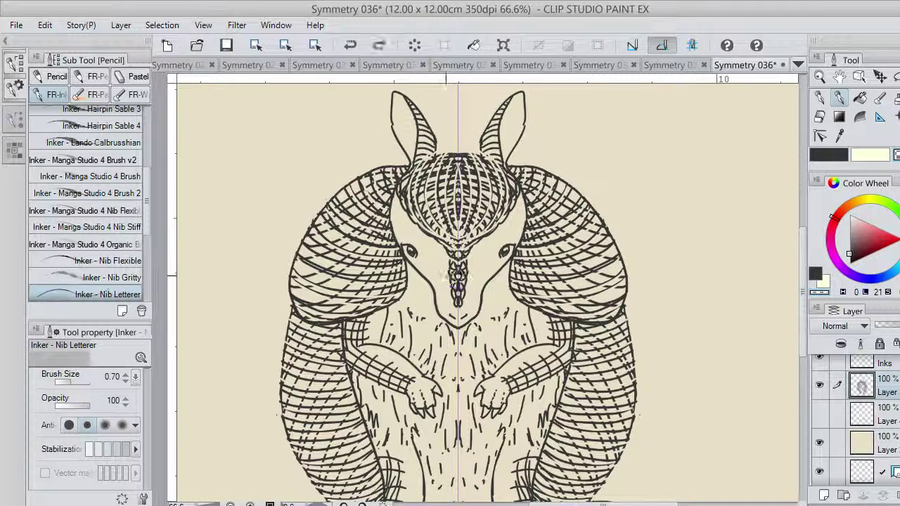
{"action": "left_click_drag", "start_coordinate": [450, 271], "coordinate": [457, 303]}
{"action": "key", "text": "ctrl+z"}
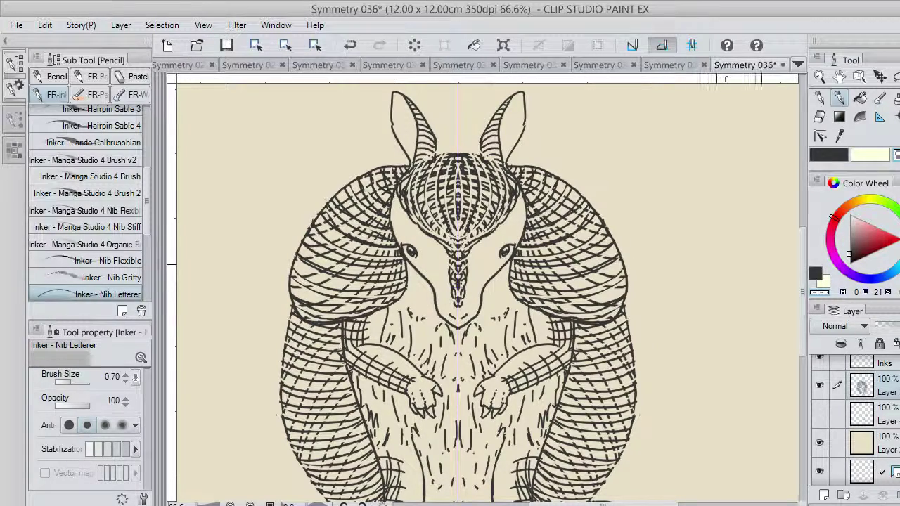
{"action": "left_click_drag", "start_coordinate": [804, 292], "coordinate": [799, 330]}
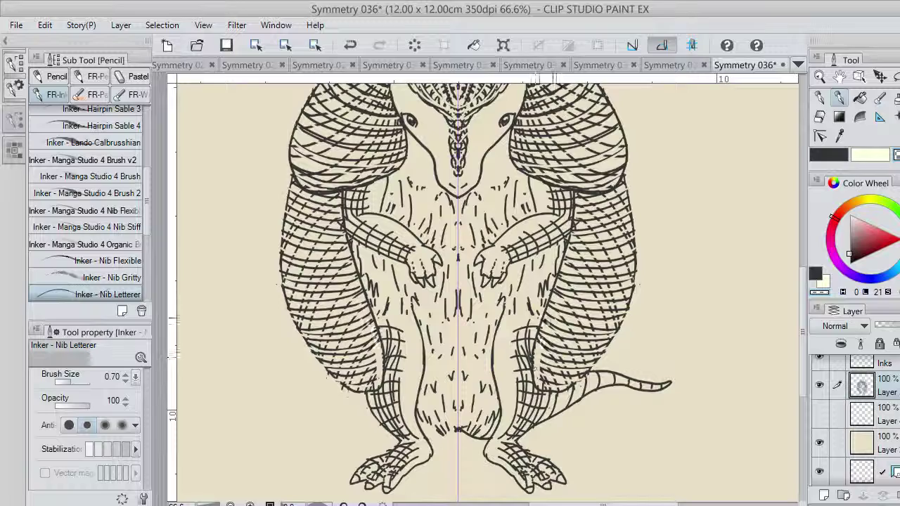
{"action": "key", "text": "ctrl+z"}
{"action": "left_click_drag", "start_coordinate": [551, 314], "coordinate": [534, 352]}
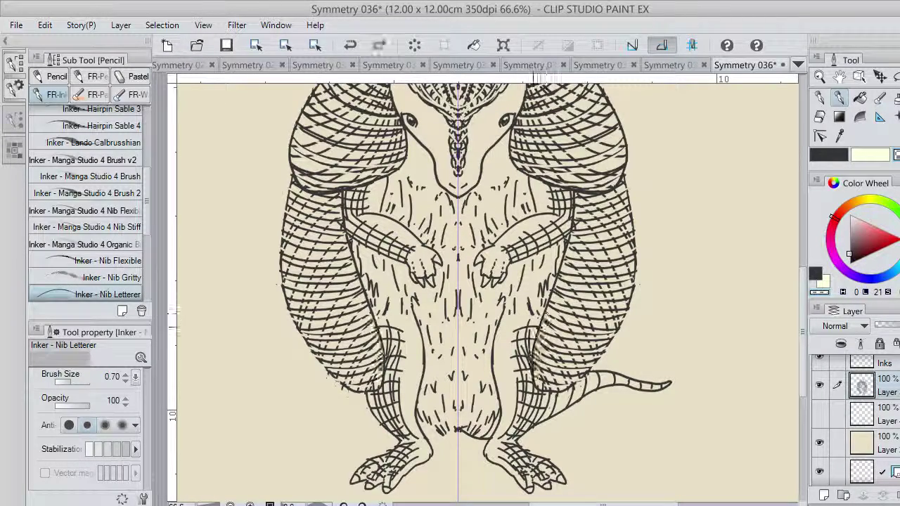
{"action": "key", "text": "ctrl+z"}
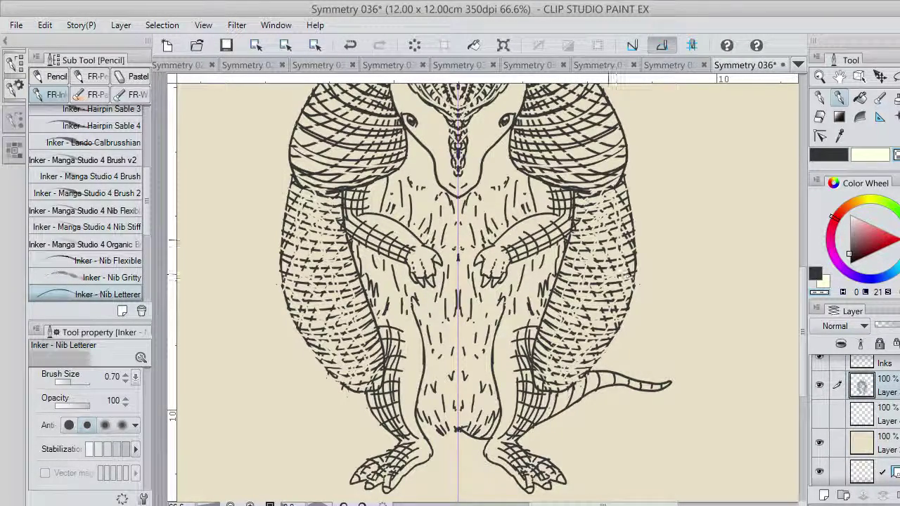
{"action": "key", "text": "ctrl+z"}
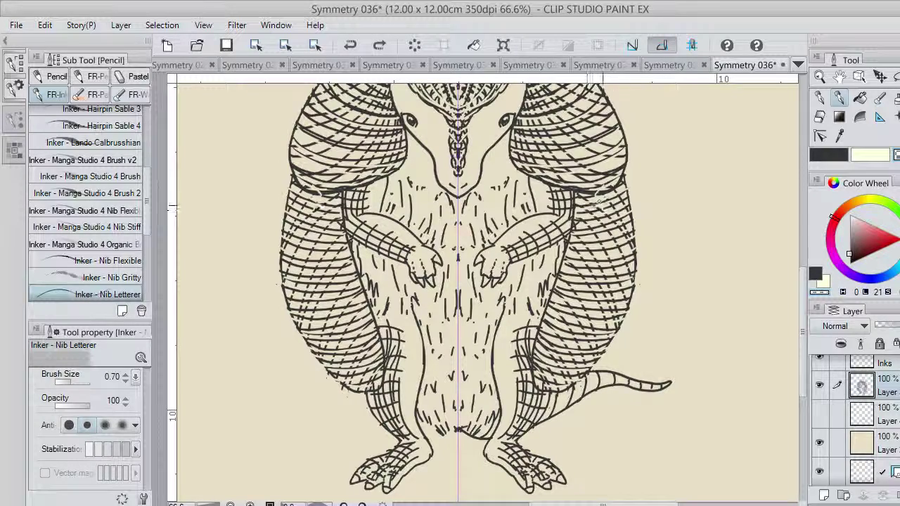
{"action": "left_click_drag", "start_coordinate": [598, 199], "coordinate": [613, 218]}
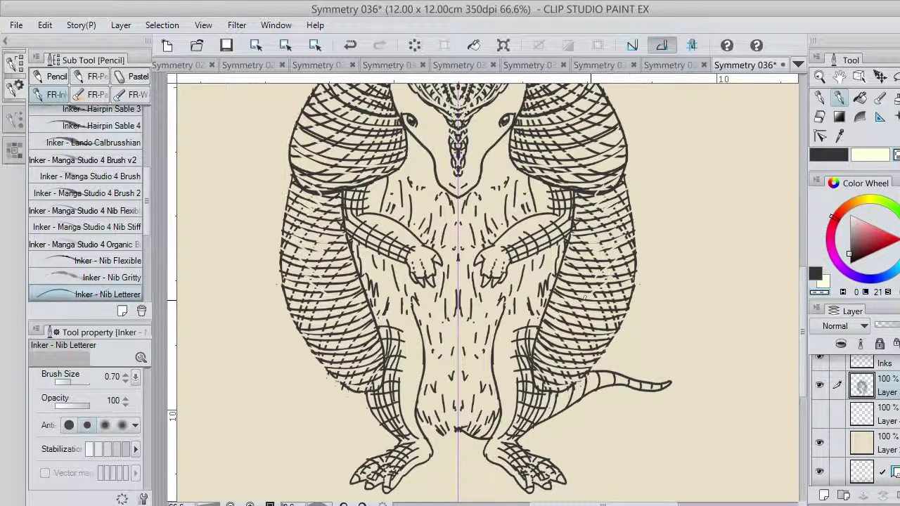
{"action": "left_click_drag", "start_coordinate": [590, 301], "coordinate": [608, 310]}
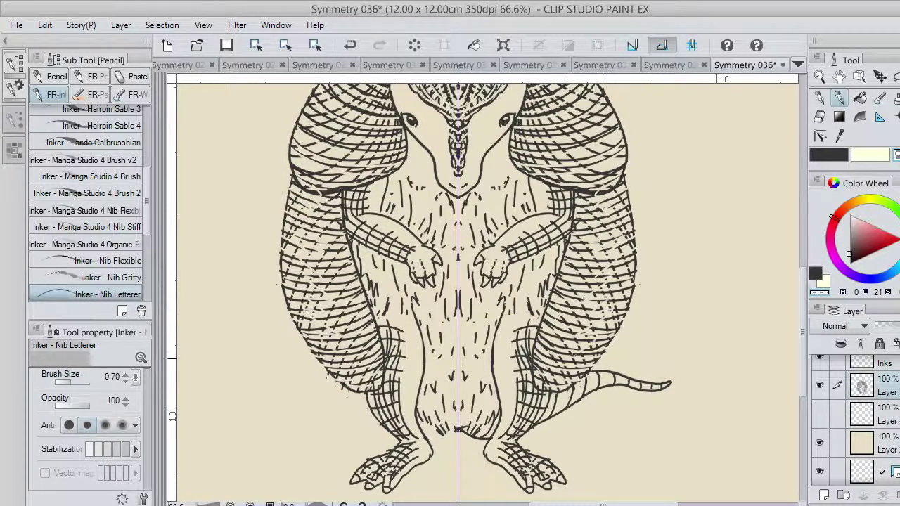
{"action": "key", "text": "ctrl+z"}
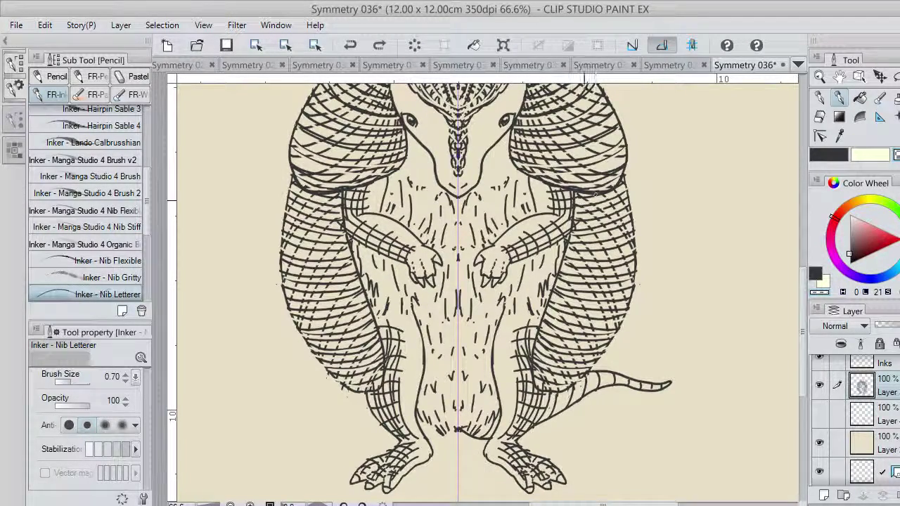
Erase lengthwise gaps through the crosswise bands of the lower side shells and the upper shoulder shells.
{"action": "mouse_move", "coordinate": [581, 205]}
{"action": "left_mouse_down"}
{"action": "mouse_move", "coordinate": [543, 391]}
{"action": "mouse_move", "coordinate": [541, 342]}
{"action": "left_mouse_up"}
{"action": "left_click_drag", "start_coordinate": [531, 380], "coordinate": [553, 309]}
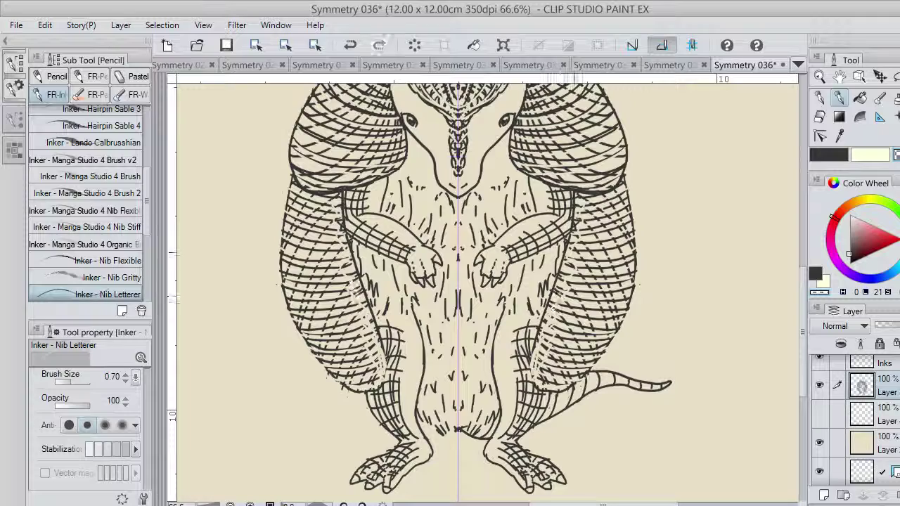
{"action": "key", "text": "ctrl+z"}
{"action": "mouse_move", "coordinate": [613, 192]}
{"action": "left_mouse_down"}
{"action": "mouse_move", "coordinate": [615, 313]}
{"action": "mouse_move", "coordinate": [578, 371]}
{"action": "left_mouse_up"}
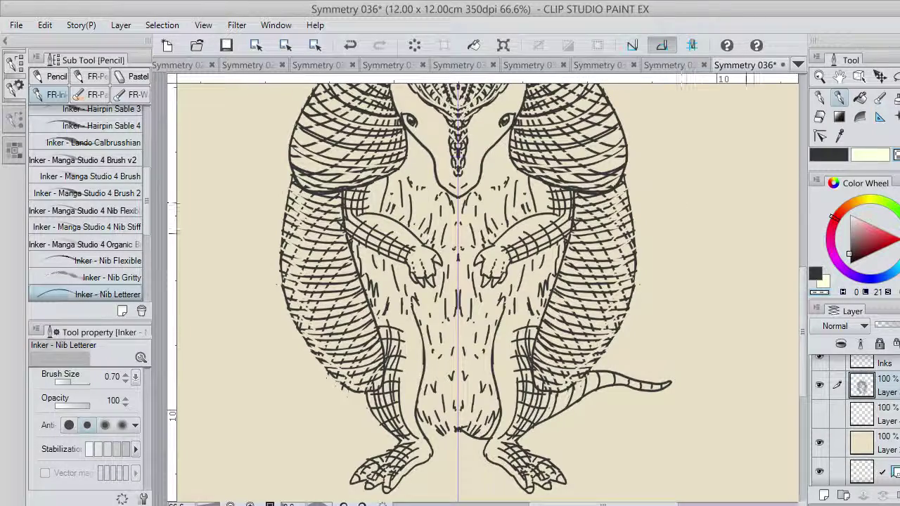
{"action": "left_click_drag", "start_coordinate": [802, 313], "coordinate": [804, 291]}
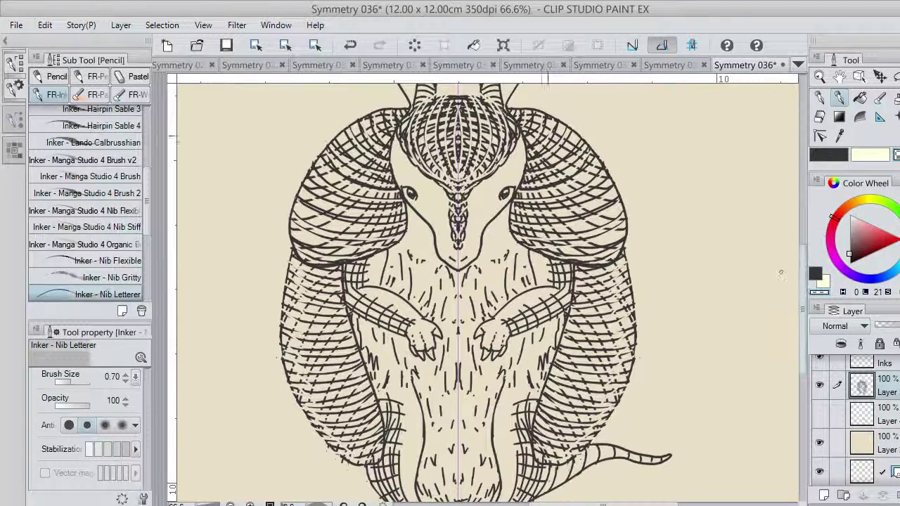
{"action": "mouse_move", "coordinate": [524, 124]}
{"action": "left_mouse_down"}
{"action": "mouse_move", "coordinate": [566, 135]}
{"action": "mouse_move", "coordinate": [572, 163]}
{"action": "mouse_move", "coordinate": [591, 172]}
{"action": "mouse_move", "coordinate": [583, 199]}
{"action": "mouse_move", "coordinate": [604, 215]}
{"action": "mouse_move", "coordinate": [613, 252]}
{"action": "left_mouse_up"}
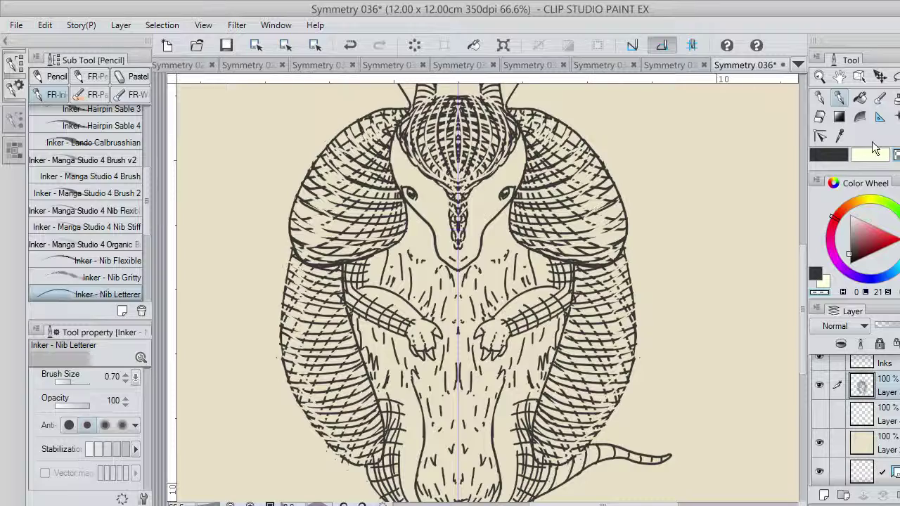
Switch to dark ink and shade the inner edges of the shoulder shells, undoing the trial shading on the lower shells.
{"action": "left_click", "coordinate": [828, 154]}
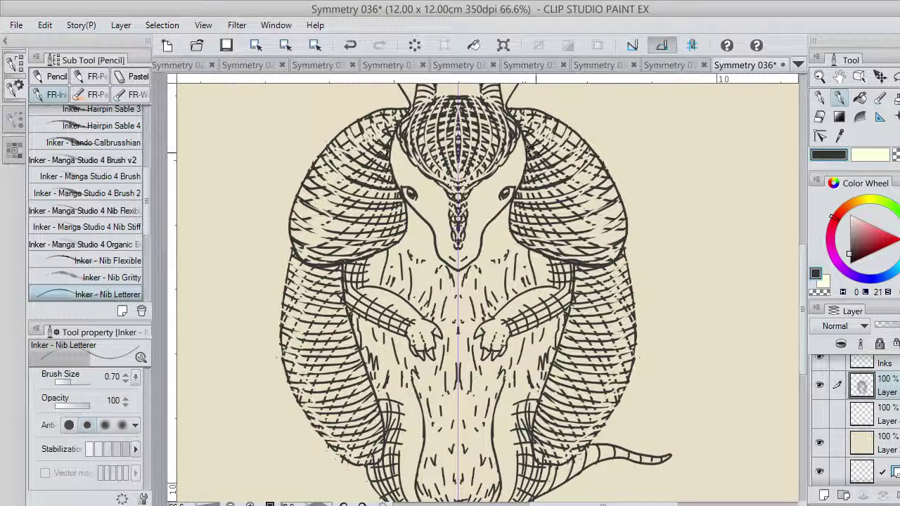
{"action": "mouse_move", "coordinate": [532, 145]}
{"action": "left_mouse_down"}
{"action": "mouse_move", "coordinate": [523, 213]}
{"action": "mouse_move", "coordinate": [531, 235]}
{"action": "mouse_move", "coordinate": [571, 261]}
{"action": "mouse_move", "coordinate": [593, 263]}
{"action": "mouse_move", "coordinate": [537, 432]}
{"action": "mouse_move", "coordinate": [541, 451]}
{"action": "mouse_move", "coordinate": [578, 474]}
{"action": "left_mouse_up"}
{"action": "mouse_move", "coordinate": [534, 449]}
{"action": "left_mouse_down"}
{"action": "mouse_move", "coordinate": [577, 473]}
{"action": "mouse_move", "coordinate": [544, 391]}
{"action": "left_mouse_up"}
{"action": "mouse_move", "coordinate": [538, 422]}
{"action": "left_mouse_down"}
{"action": "mouse_move", "coordinate": [551, 440]}
{"action": "mouse_move", "coordinate": [560, 415]}
{"action": "left_mouse_up"}
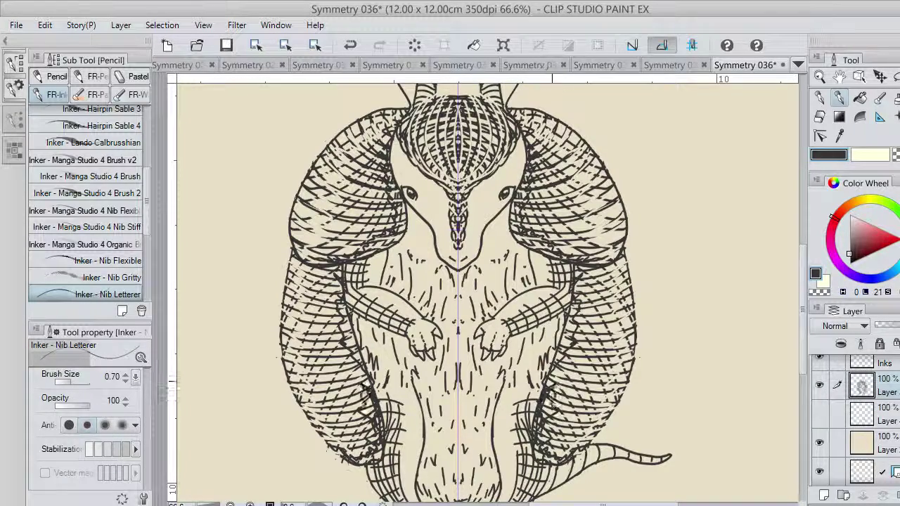
{"action": "mouse_move", "coordinate": [548, 382]}
{"action": "left_mouse_down"}
{"action": "mouse_move", "coordinate": [564, 373]}
{"action": "mouse_move", "coordinate": [595, 271]}
{"action": "mouse_move", "coordinate": [555, 390]}
{"action": "left_mouse_up"}
{"action": "key", "text": "c"}
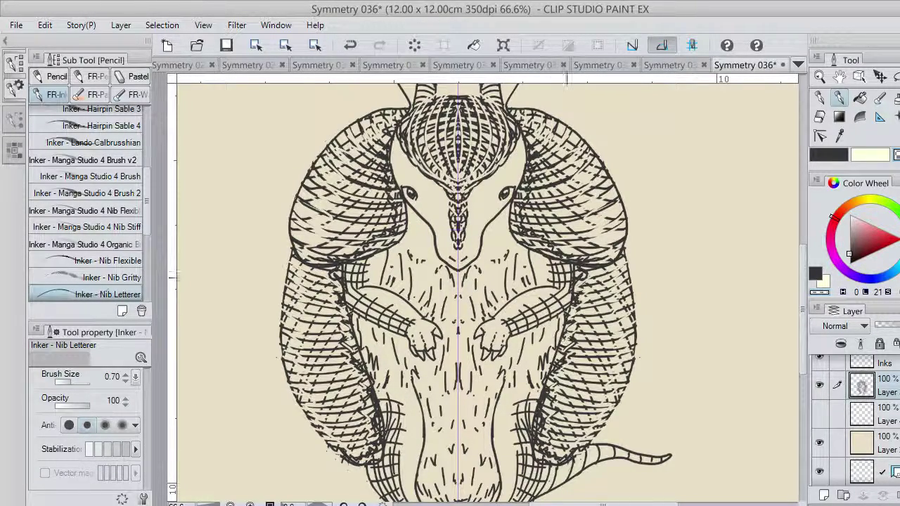
{"action": "key", "text": "ctrl+z"}
{"action": "key", "text": "ctrl+z"}
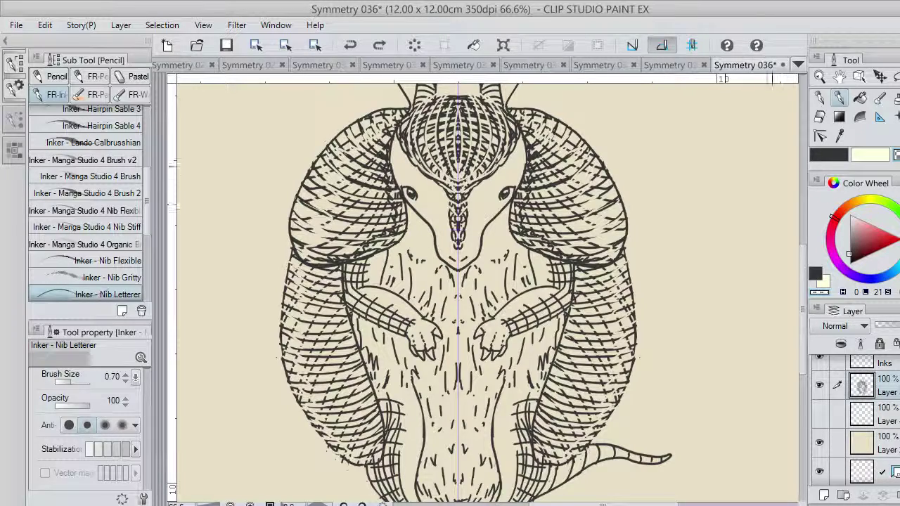
Shade the inner edges of the lower side shells with short dark ink strokes, redoing the first strokes.
{"action": "left_click", "coordinate": [830, 156]}
{"action": "mouse_move", "coordinate": [574, 282]}
{"action": "left_mouse_down"}
{"action": "mouse_move", "coordinate": [594, 300]}
{"action": "mouse_move", "coordinate": [542, 432]}
{"action": "mouse_move", "coordinate": [551, 457]}
{"action": "left_mouse_up"}
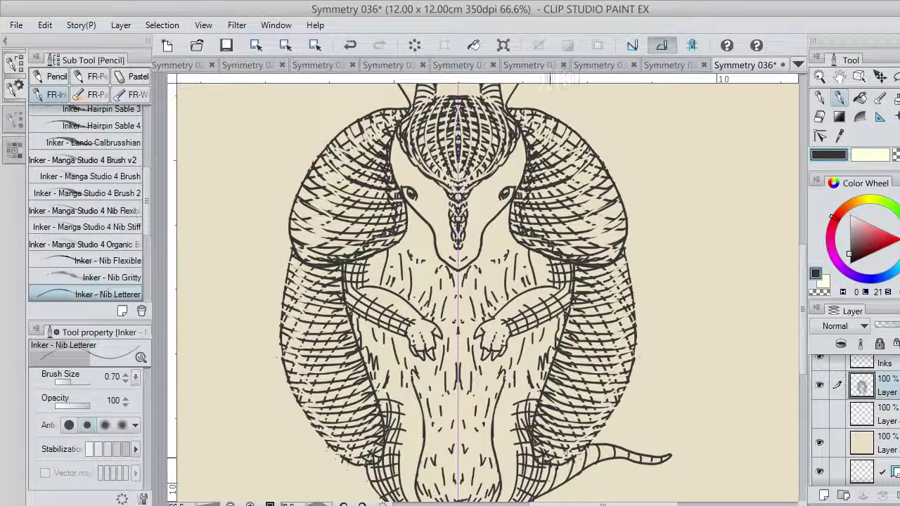
{"action": "key", "text": "ctrl+z"}
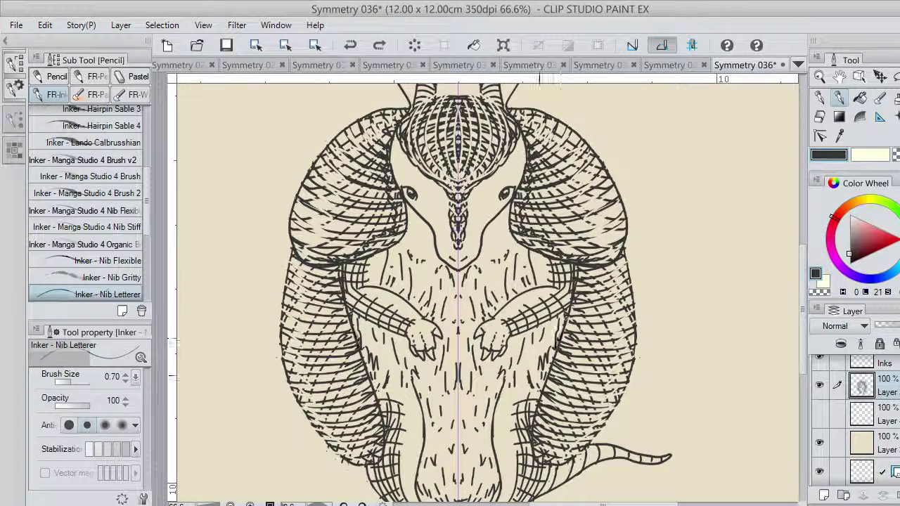
{"action": "mouse_move", "coordinate": [574, 283]}
{"action": "left_mouse_down"}
{"action": "mouse_move", "coordinate": [588, 288]}
{"action": "mouse_move", "coordinate": [570, 320]}
{"action": "mouse_move", "coordinate": [564, 368]}
{"action": "left_mouse_up"}
{"action": "key", "text": "ctrl+z"}
{"action": "left_click_drag", "start_coordinate": [539, 426], "coordinate": [532, 441]}
{"action": "left_click_drag", "start_coordinate": [555, 383], "coordinate": [546, 405]}
{"action": "left_click_drag", "start_coordinate": [567, 342], "coordinate": [561, 360]}
{"action": "left_click_drag", "start_coordinate": [582, 283], "coordinate": [582, 292]}
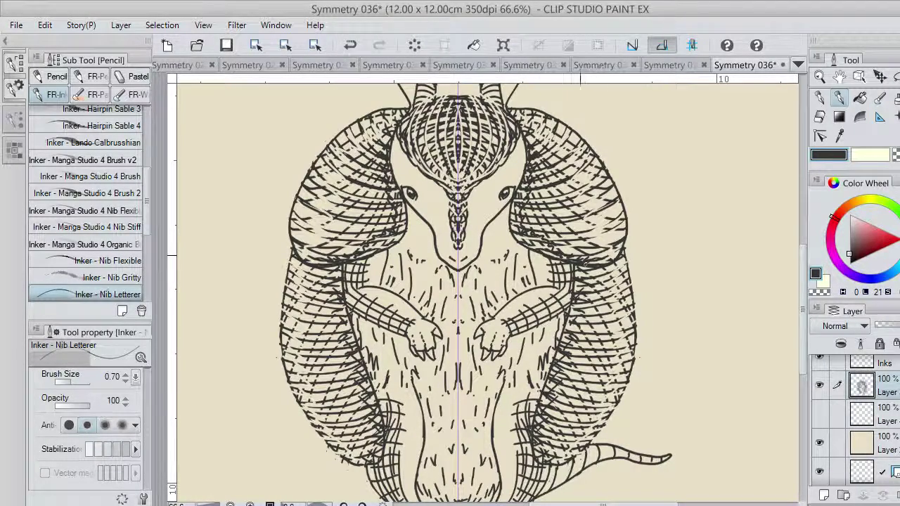
Add short dark strokes on the shoulder shells beside the cheeks, and along the top and outer edge of the lower shells.
{"action": "left_click_drag", "start_coordinate": [513, 203], "coordinate": [514, 214]}
{"action": "left_click_drag", "start_coordinate": [526, 191], "coordinate": [519, 215]}
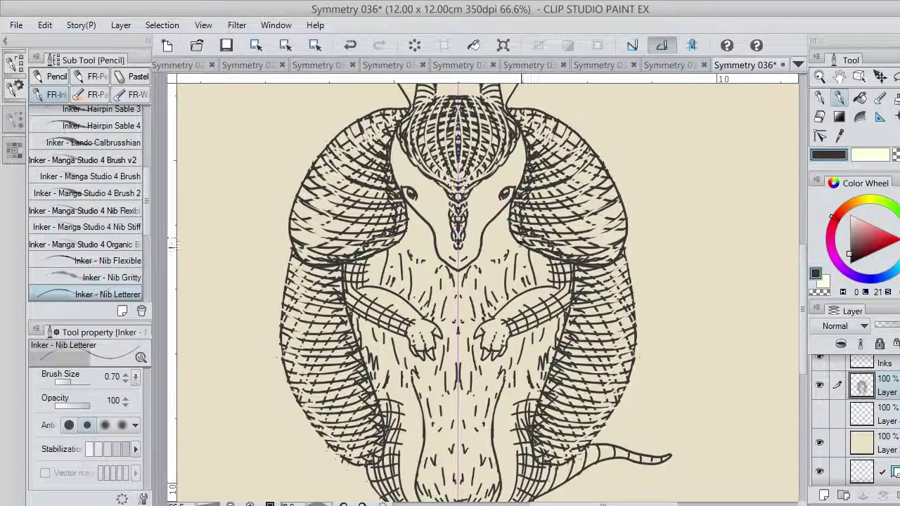
{"action": "left_click_drag", "start_coordinate": [575, 267], "coordinate": [573, 282]}
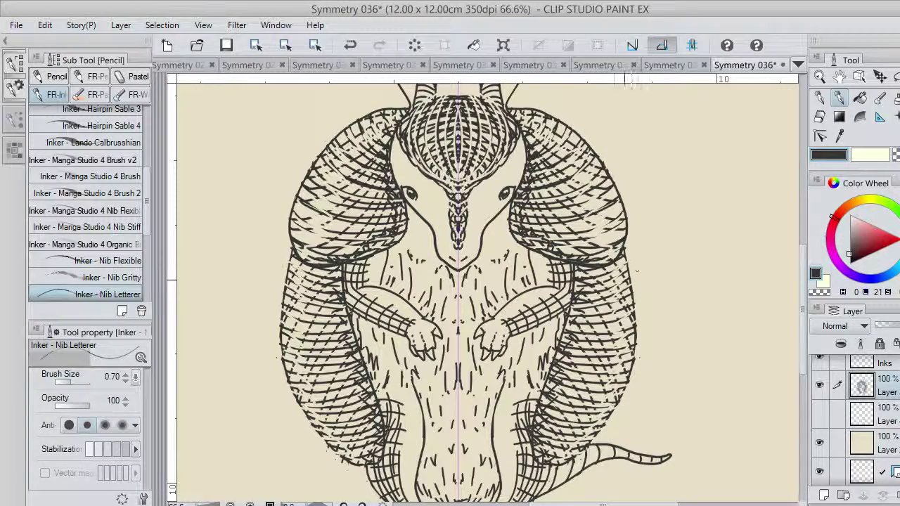
{"action": "mouse_move", "coordinate": [623, 257]}
{"action": "left_mouse_down"}
{"action": "mouse_move", "coordinate": [638, 284]}
{"action": "mouse_move", "coordinate": [636, 325]}
{"action": "left_mouse_up"}
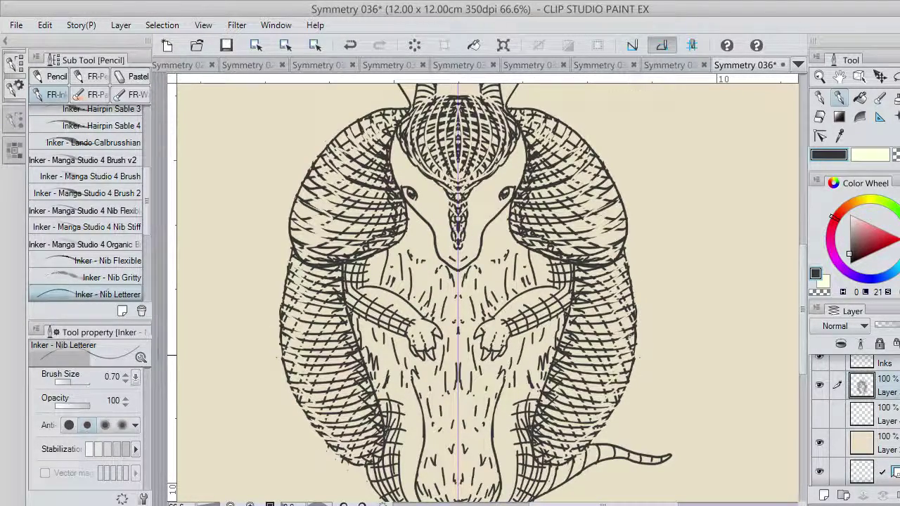
Extend the short dark strokes down the outer edges of the lower side shells and around the outer curve of the shoulder shells.
{"action": "mouse_move", "coordinate": [629, 377]}
{"action": "left_mouse_down"}
{"action": "mouse_move", "coordinate": [615, 412]}
{"action": "mouse_move", "coordinate": [575, 461]}
{"action": "left_mouse_up"}
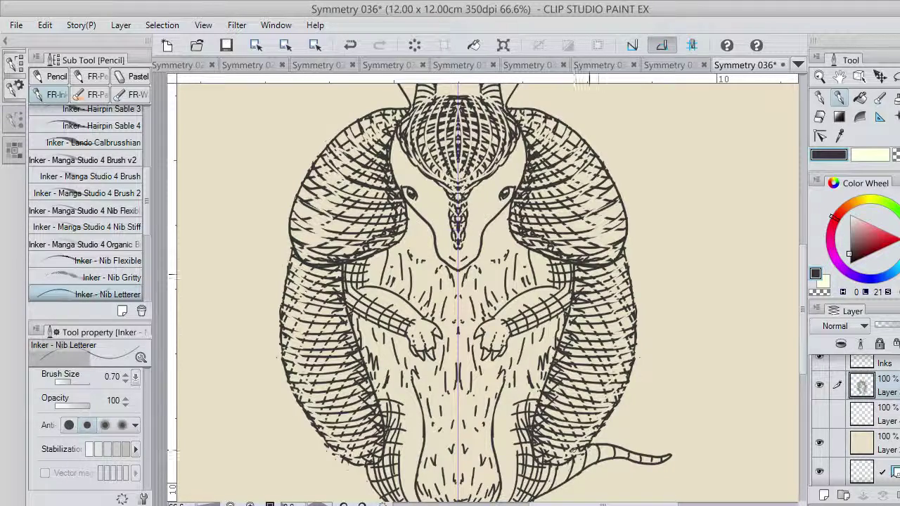
{"action": "mouse_move", "coordinate": [519, 113]}
{"action": "left_mouse_down"}
{"action": "mouse_move", "coordinate": [535, 128]}
{"action": "mouse_move", "coordinate": [570, 133]}
{"action": "mouse_move", "coordinate": [607, 191]}
{"action": "mouse_move", "coordinate": [627, 240]}
{"action": "mouse_move", "coordinate": [614, 255]}
{"action": "mouse_move", "coordinate": [621, 249]}
{"action": "left_mouse_up"}
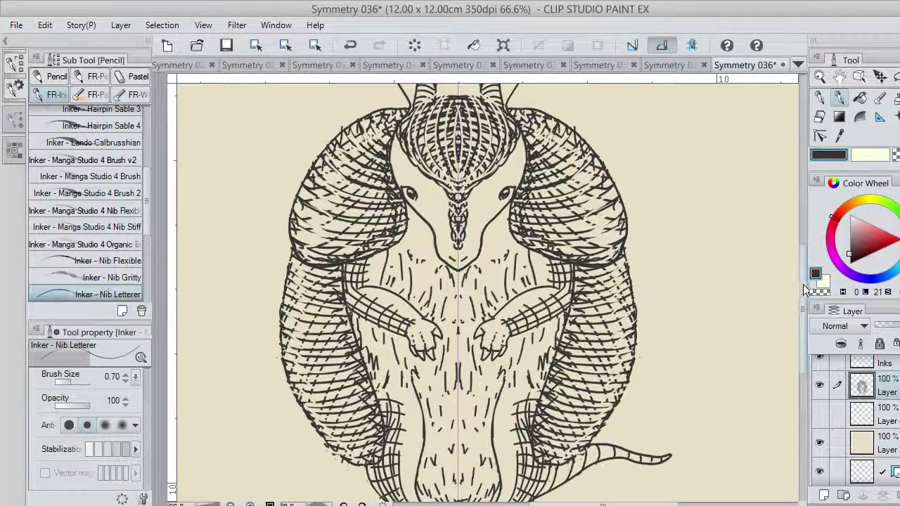
Erase fine gaps through the lines of the head shell with transparent ink, redoing the first stroke.
{"action": "scroll", "coordinate": [804, 290], "scroll_direction": "up", "scroll_amount": 2}
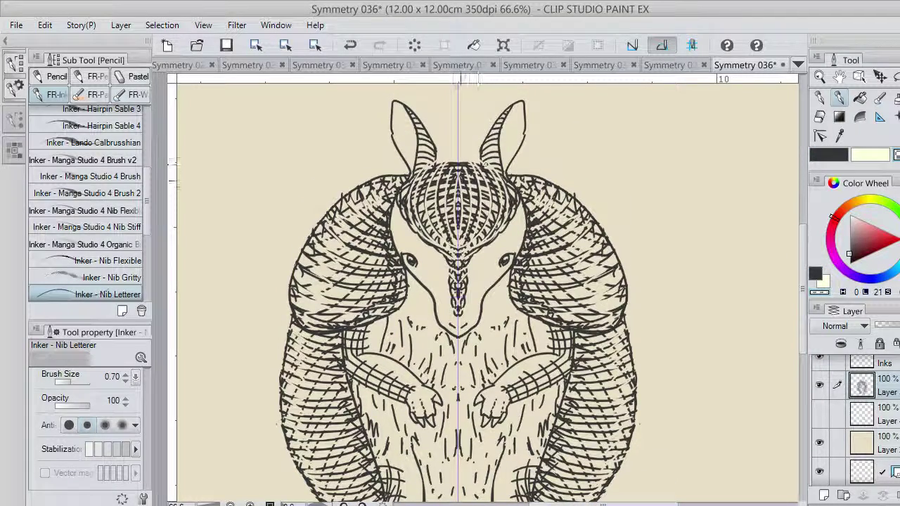
{"action": "mouse_move", "coordinate": [437, 177]}
{"action": "left_mouse_down"}
{"action": "mouse_move", "coordinate": [431, 191]}
{"action": "mouse_move", "coordinate": [453, 238]}
{"action": "left_mouse_up"}
{"action": "key", "text": "ctrl+z"}
{"action": "mouse_move", "coordinate": [497, 169]}
{"action": "left_mouse_down"}
{"action": "mouse_move", "coordinate": [502, 201]}
{"action": "mouse_move", "coordinate": [486, 229]}
{"action": "left_mouse_up"}
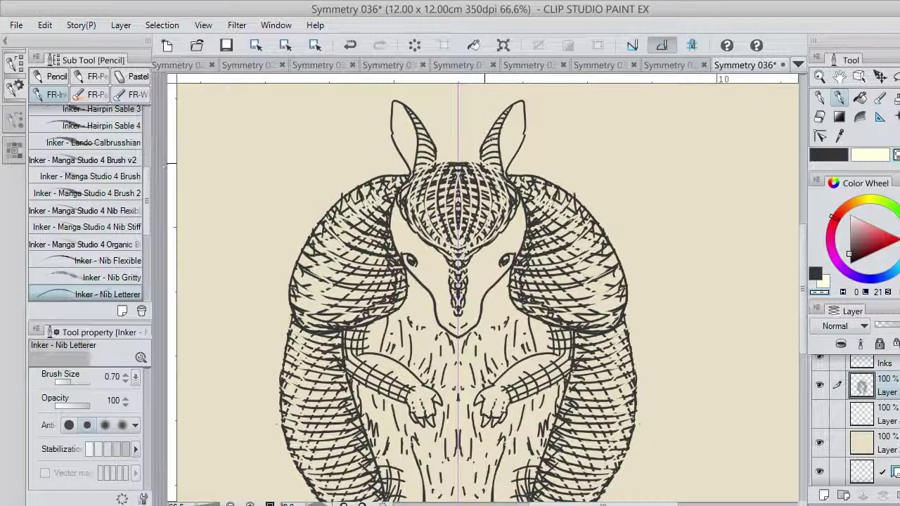
Break the ears' inner bands into scales with dark crossing strokes and erased gaps, and darken the outline along the top of the head.
{"action": "left_click", "coordinate": [826, 158]}
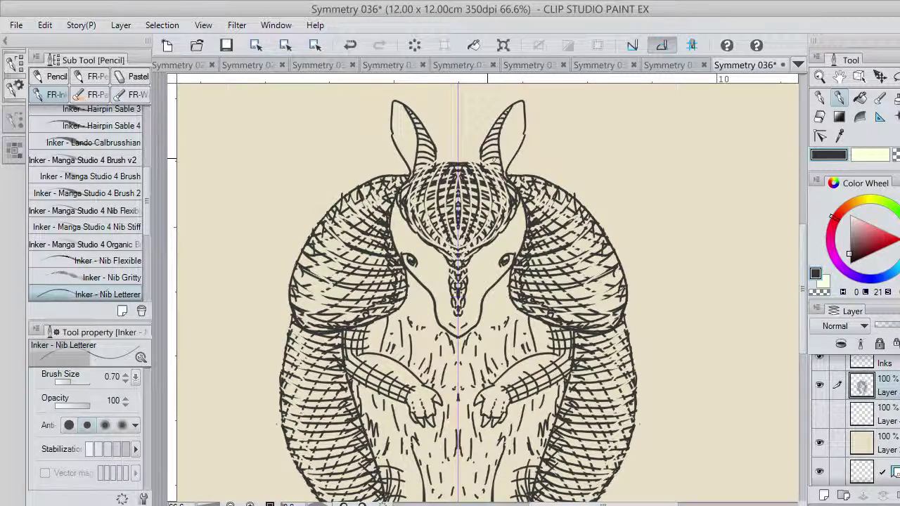
{"action": "mouse_move", "coordinate": [485, 159]}
{"action": "left_mouse_down"}
{"action": "mouse_move", "coordinate": [497, 130]}
{"action": "mouse_move", "coordinate": [501, 171]}
{"action": "left_mouse_up"}
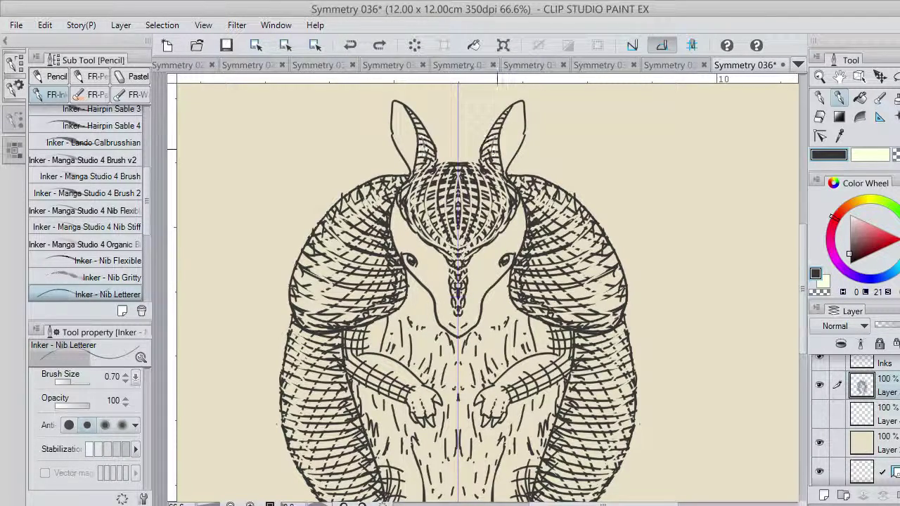
{"action": "key", "text": "ctrl+z"}
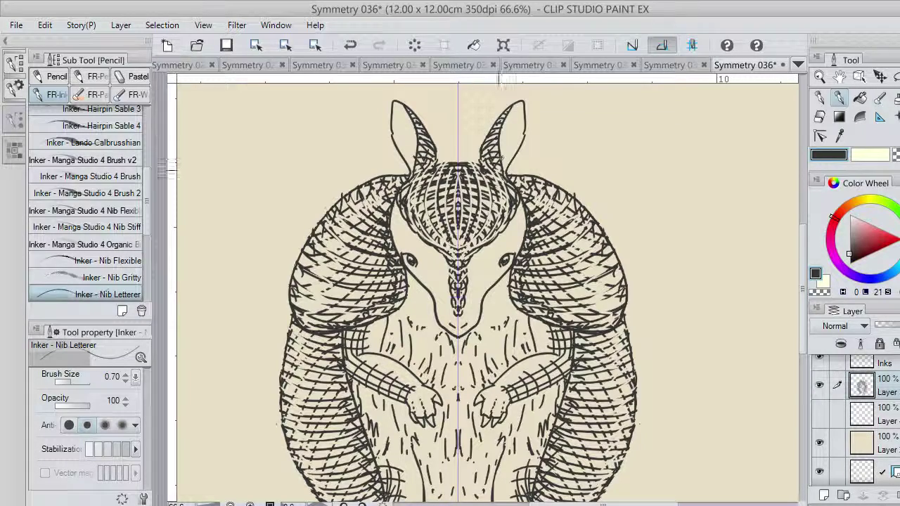
{"action": "left_click", "coordinate": [864, 157]}
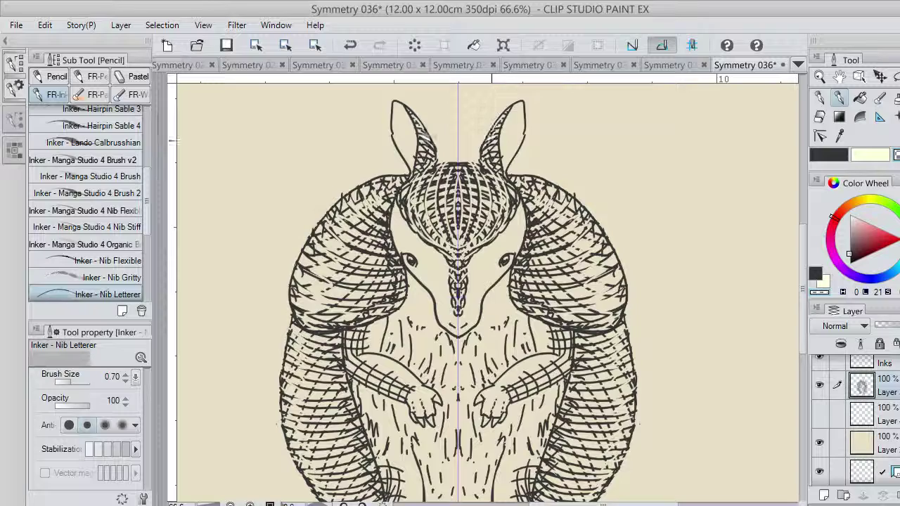
{"action": "left_click_drag", "start_coordinate": [430, 137], "coordinate": [432, 163]}
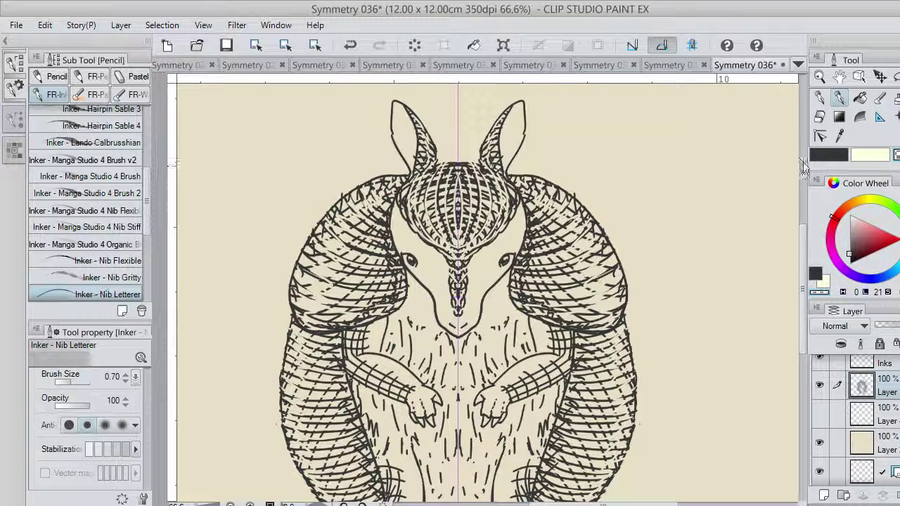
{"action": "left_click", "coordinate": [829, 156]}
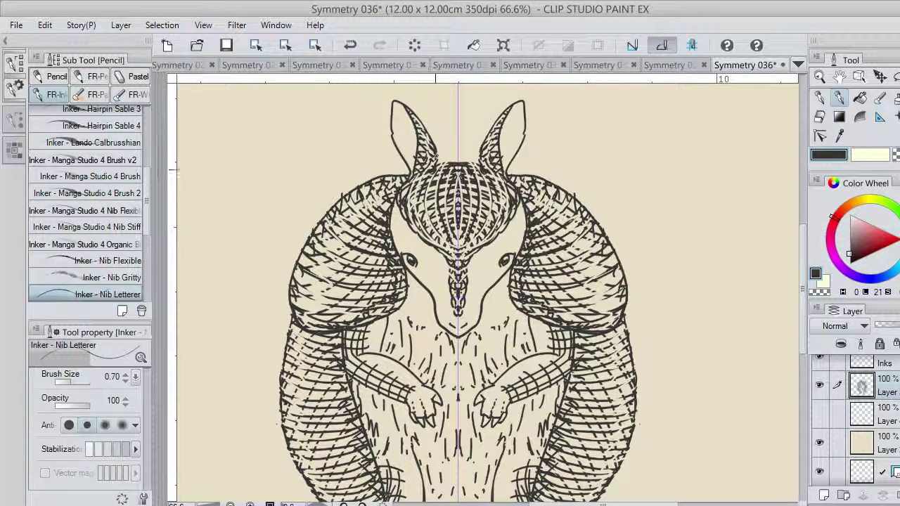
{"action": "mouse_move", "coordinate": [437, 155]}
{"action": "left_mouse_down"}
{"action": "mouse_move", "coordinate": [433, 168]}
{"action": "mouse_move", "coordinate": [457, 163]}
{"action": "left_mouse_up"}
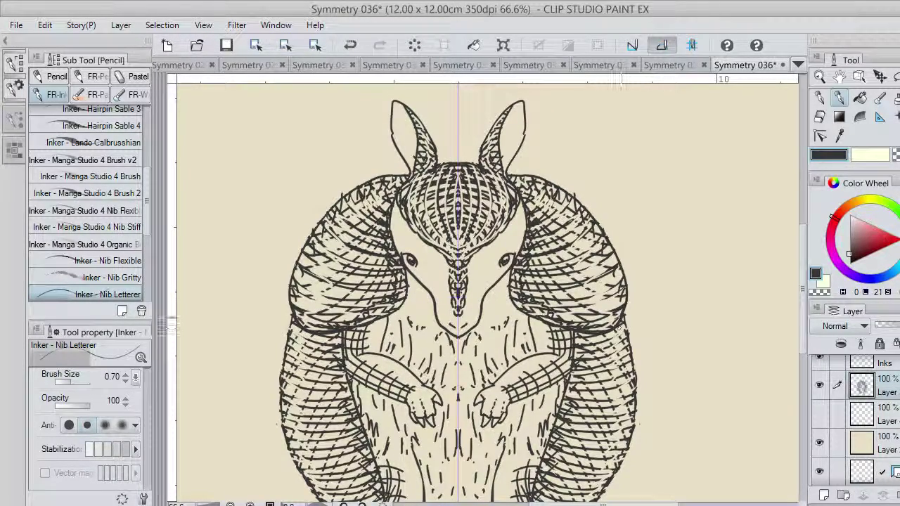
Erase gaps through the scale lines of the hind legs and feet with transparent ink, undoing the last strokes.
{"action": "left_click_drag", "start_coordinate": [803, 242], "coordinate": [803, 312]}
{"action": "key", "text": "c"}
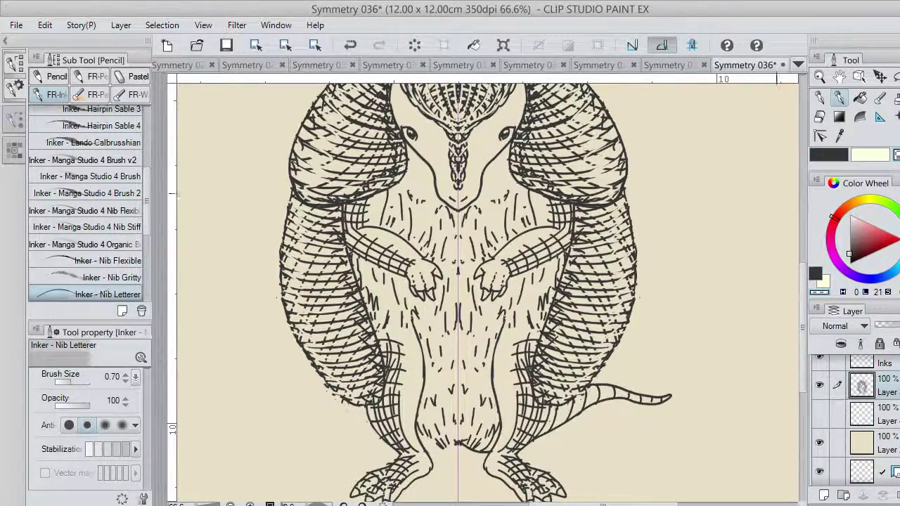
{"action": "left_click_drag", "start_coordinate": [526, 343], "coordinate": [533, 356]}
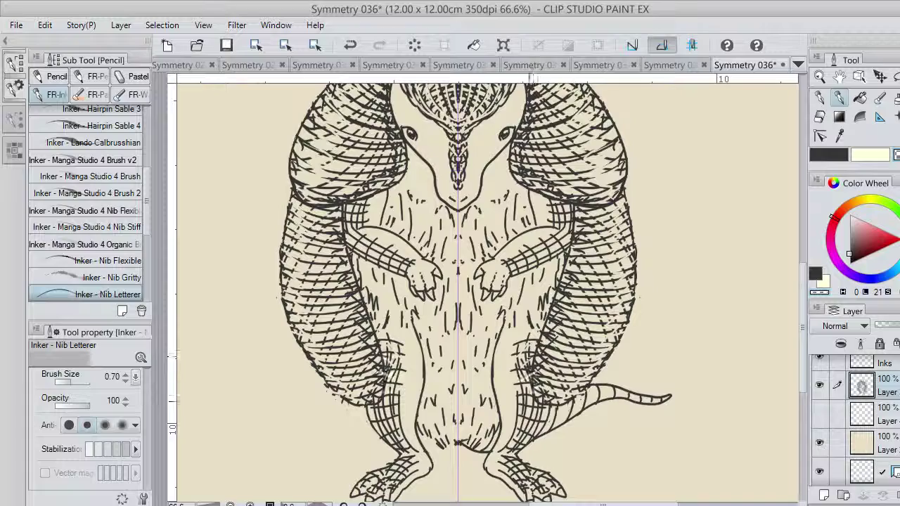
{"action": "left_click_drag", "start_coordinate": [532, 401], "coordinate": [532, 386]}
{"action": "mouse_move", "coordinate": [531, 352]}
{"action": "left_mouse_down"}
{"action": "mouse_move", "coordinate": [537, 416]}
{"action": "mouse_move", "coordinate": [519, 475]}
{"action": "mouse_move", "coordinate": [527, 485]}
{"action": "left_mouse_up"}
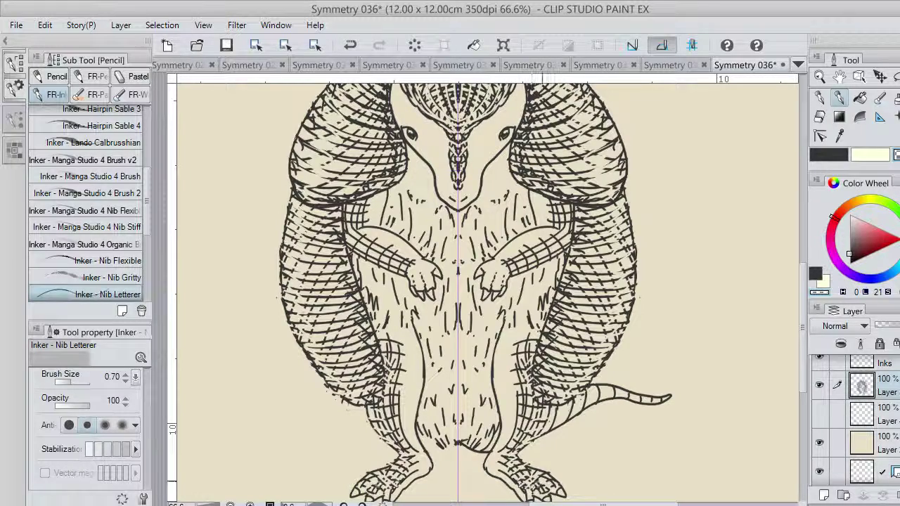
{"action": "key", "text": "ctrl+z"}
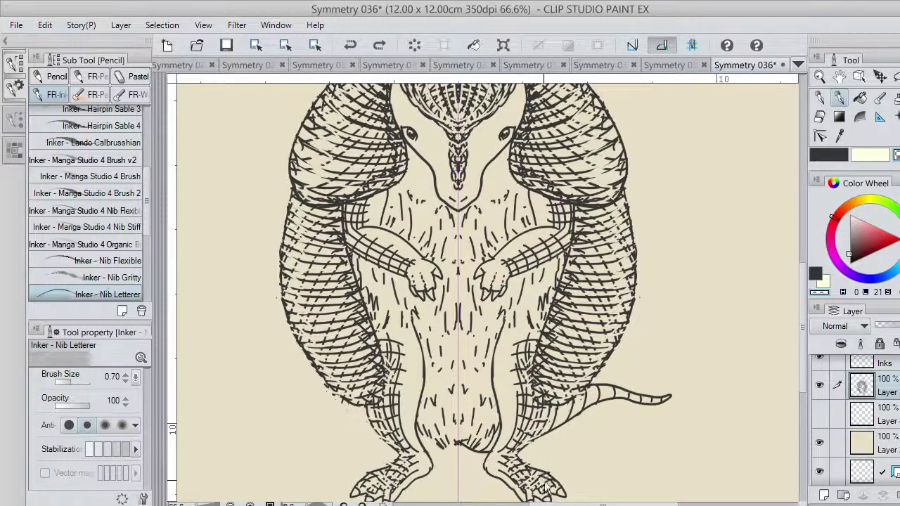
{"action": "key", "text": "ctrl+z"}
{"action": "key", "text": "ctrl+z"}
{"action": "key", "text": "ctrl+z"}
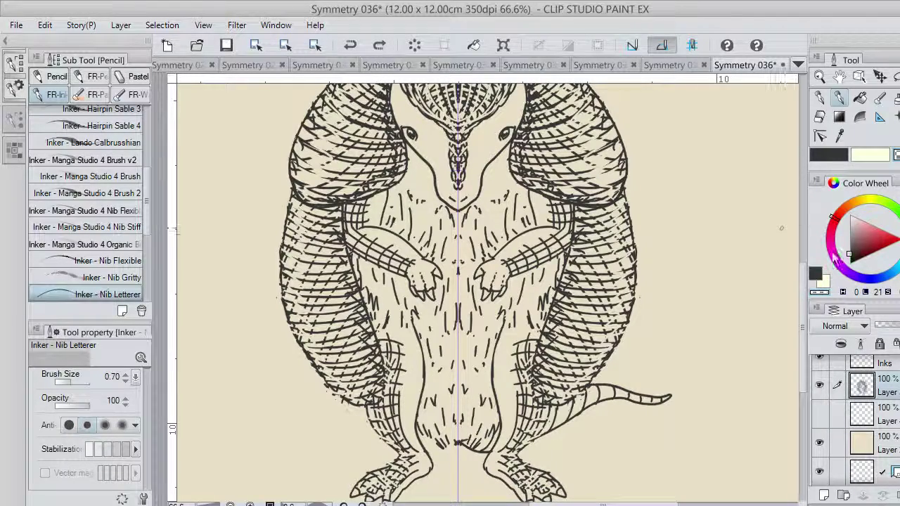
Add short dark ink strokes along the inner side of the hind legs from thigh to ankle, redoing the first strokes.
{"action": "key", "text": "c"}
{"action": "mouse_move", "coordinate": [504, 361]}
{"action": "left_mouse_down"}
{"action": "mouse_move", "coordinate": [494, 392]}
{"action": "mouse_move", "coordinate": [504, 345]}
{"action": "mouse_move", "coordinate": [497, 404]}
{"action": "left_mouse_up"}
{"action": "key", "text": "ctrl+z"}
{"action": "key", "text": "ctrl+z"}
{"action": "key", "text": "ctrl+z"}
{"action": "left_click_drag", "start_coordinate": [500, 360], "coordinate": [499, 412]}
{"action": "left_click_drag", "start_coordinate": [505, 412], "coordinate": [500, 441]}
{"action": "left_click_drag", "start_coordinate": [504, 443], "coordinate": [488, 470]}
{"action": "left_click_drag", "start_coordinate": [502, 464], "coordinate": [499, 481]}
{"action": "mouse_move", "coordinate": [504, 398]}
{"action": "left_mouse_down"}
{"action": "mouse_move", "coordinate": [500, 407]}
{"action": "mouse_move", "coordinate": [508, 405]}
{"action": "left_mouse_up"}
{"action": "mouse_move", "coordinate": [499, 351]}
{"action": "left_mouse_down"}
{"action": "mouse_move", "coordinate": [502, 379]}
{"action": "mouse_move", "coordinate": [511, 347]}
{"action": "mouse_move", "coordinate": [523, 359]}
{"action": "mouse_move", "coordinate": [523, 433]}
{"action": "left_mouse_up"}
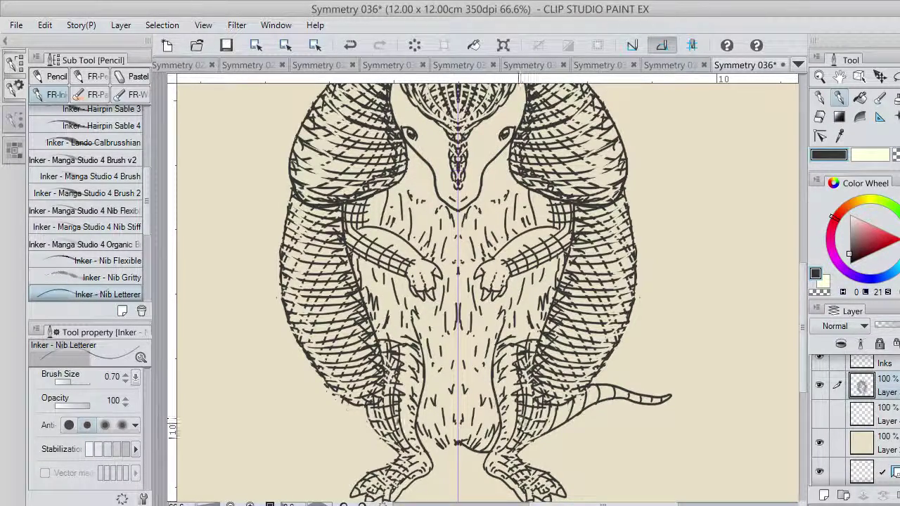
Erase small gaps through the dark strokes and scale lines on the outer thighs and shins.
{"action": "left_click", "coordinate": [896, 155]}
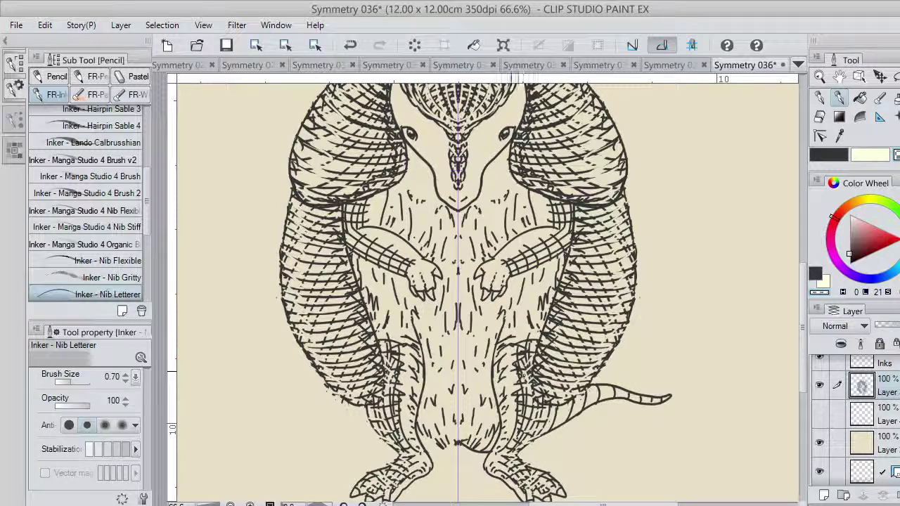
{"action": "mouse_move", "coordinate": [530, 356]}
{"action": "left_mouse_down"}
{"action": "mouse_move", "coordinate": [531, 347]}
{"action": "mouse_move", "coordinate": [531, 410]}
{"action": "mouse_move", "coordinate": [515, 456]}
{"action": "left_mouse_up"}
{"action": "mouse_move", "coordinate": [524, 411]}
{"action": "left_mouse_down"}
{"action": "mouse_move", "coordinate": [526, 423]}
{"action": "mouse_move", "coordinate": [525, 373]}
{"action": "left_mouse_up"}
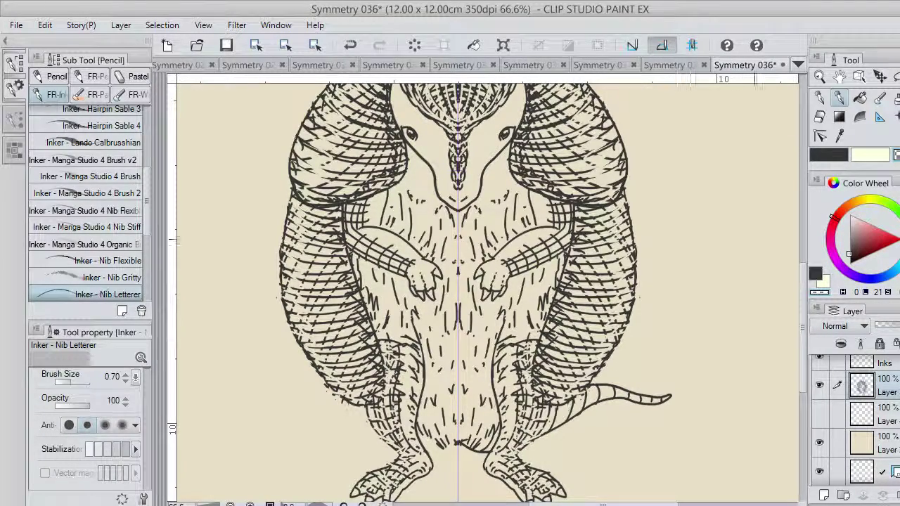
Redraw the outer outlines of the hind legs and the lower side shells in dark ink, retrying the leg strokes.
{"action": "key", "text": "x"}
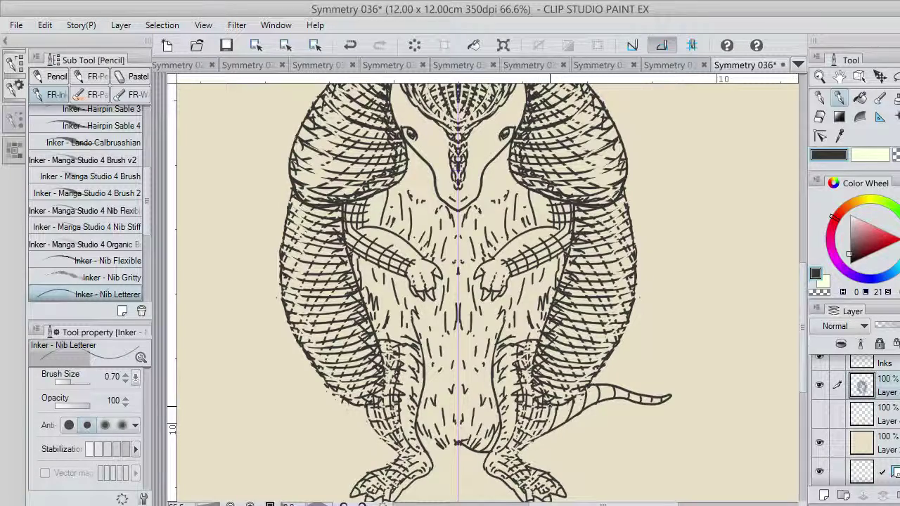
{"action": "left_click_drag", "start_coordinate": [550, 409], "coordinate": [527, 449]}
{"action": "key", "text": "ctrl+z"}
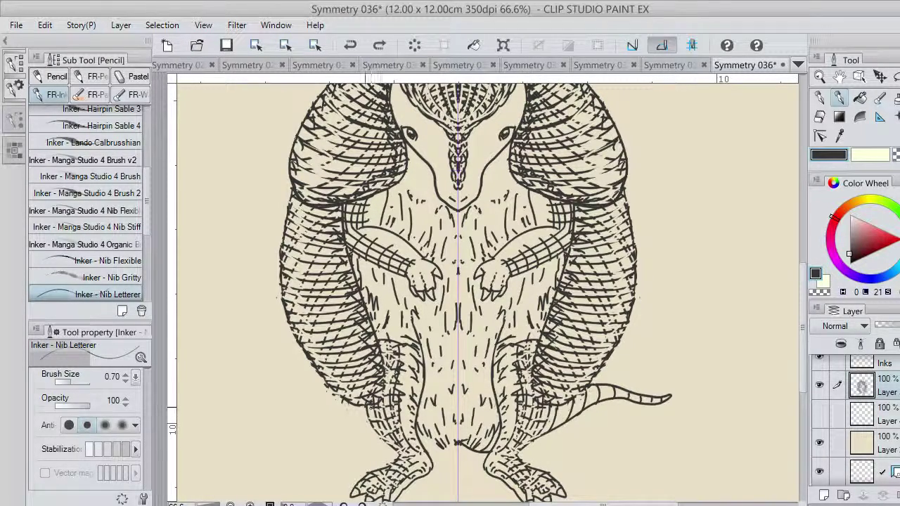
{"action": "left_click_drag", "start_coordinate": [366, 408], "coordinate": [392, 448]}
{"action": "key", "text": "ctrl+z"}
{"action": "left_click_drag", "start_coordinate": [366, 407], "coordinate": [403, 457]}
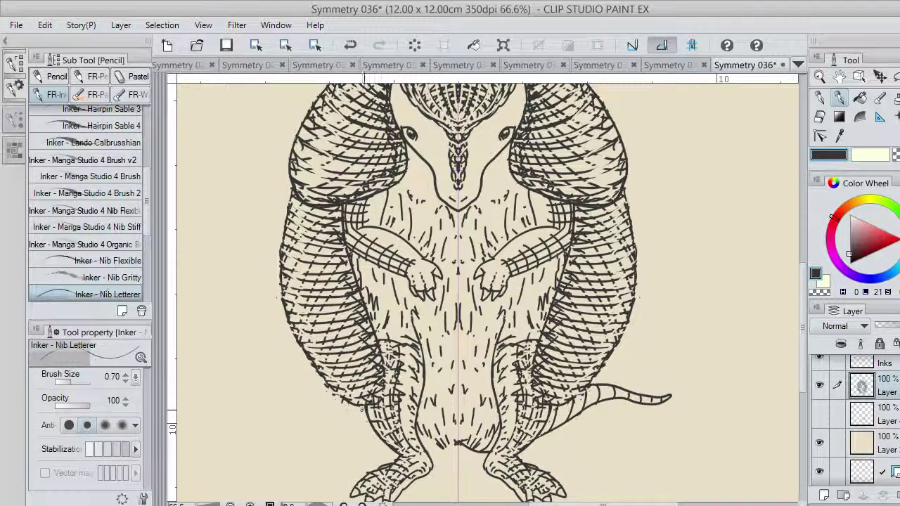
{"action": "mouse_move", "coordinate": [364, 407]}
{"action": "left_mouse_down"}
{"action": "mouse_move", "coordinate": [378, 403]}
{"action": "mouse_move", "coordinate": [380, 358]}
{"action": "left_mouse_up"}
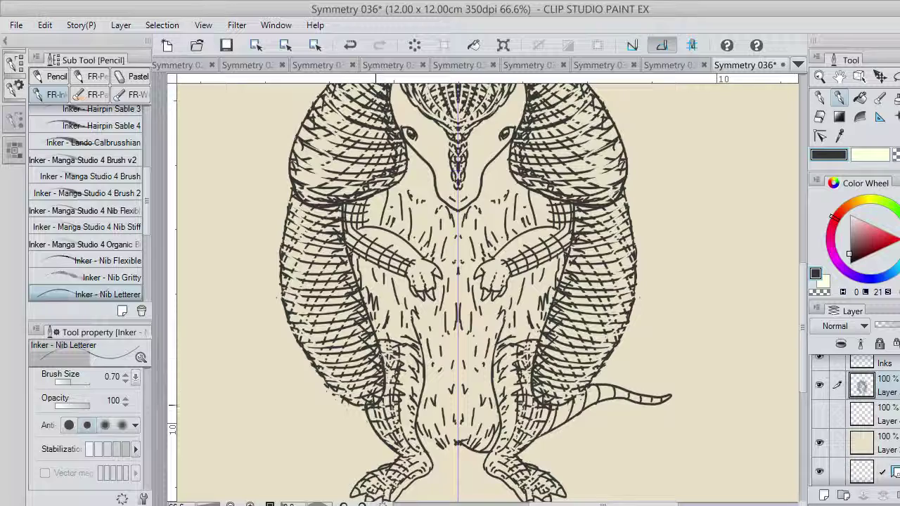
{"action": "mouse_move", "coordinate": [374, 405]}
{"action": "left_mouse_down"}
{"action": "mouse_move", "coordinate": [339, 399]}
{"action": "mouse_move", "coordinate": [289, 323]}
{"action": "mouse_move", "coordinate": [283, 234]}
{"action": "left_mouse_up"}
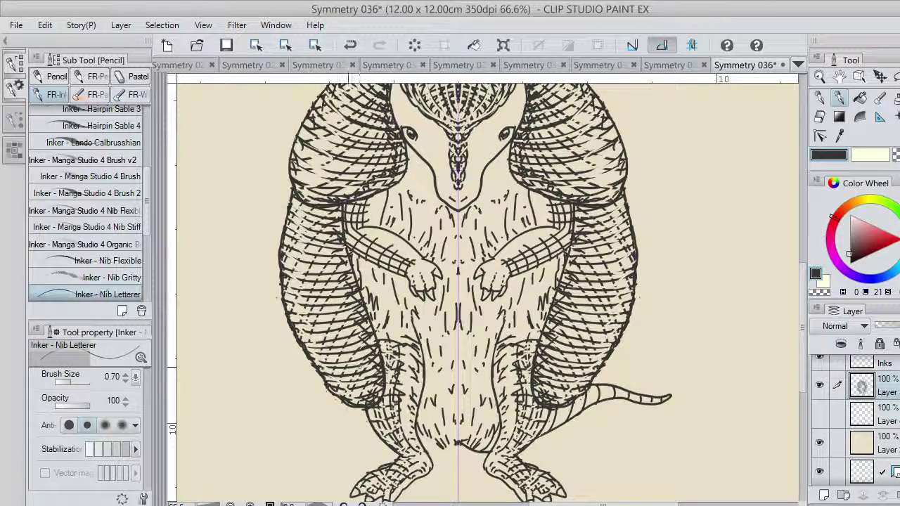
Strengthen the crosswise bands in the bottom half of the lower side shells with thicker dark lines, undoing misplaced strokes.
{"action": "left_click_drag", "start_coordinate": [295, 314], "coordinate": [309, 332]}
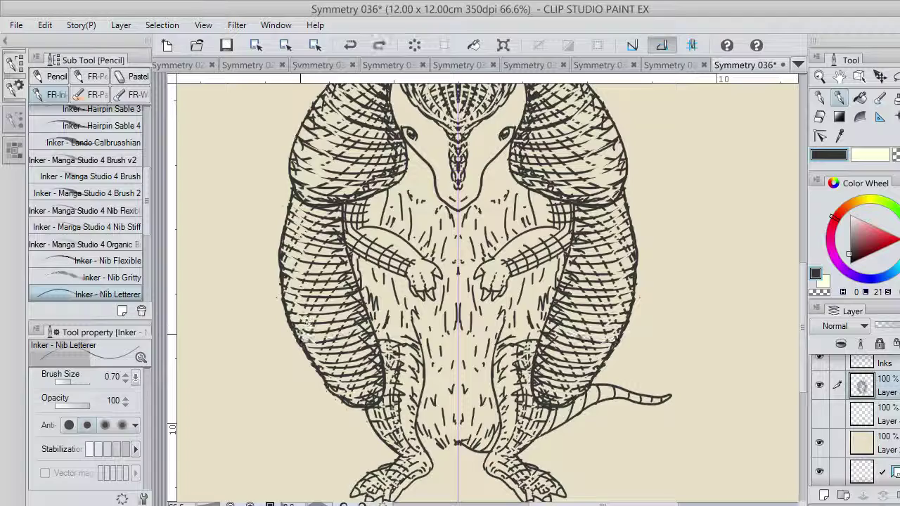
{"action": "left_click_drag", "start_coordinate": [310, 331], "coordinate": [331, 346]}
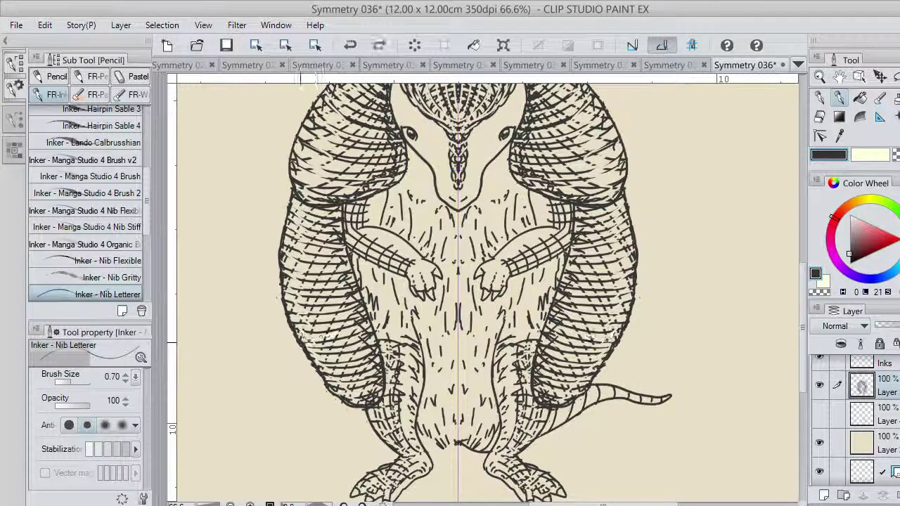
{"action": "key", "text": "ctrl+z"}
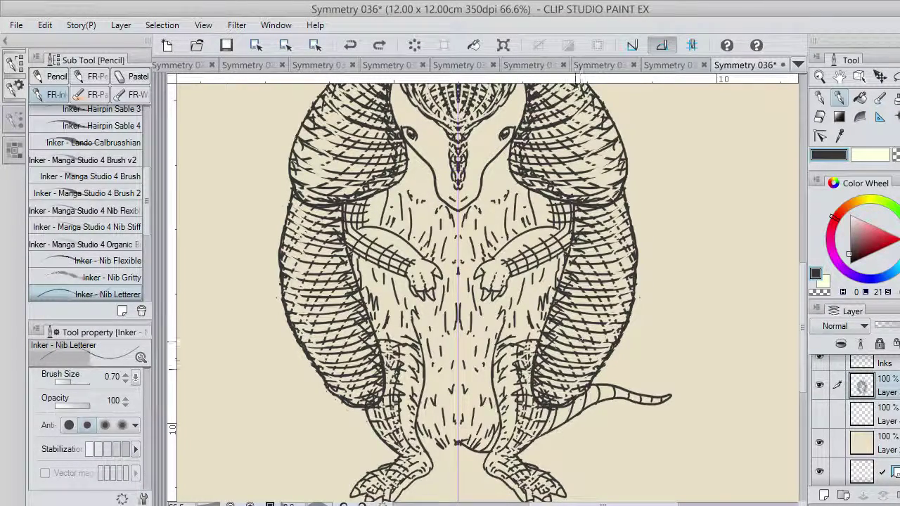
{"action": "key", "text": "ctrl+y"}
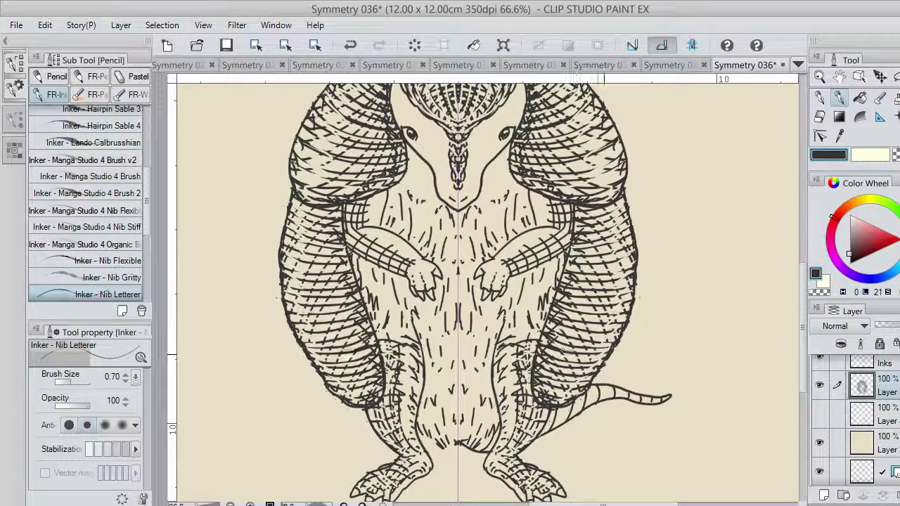
{"action": "left_click_drag", "start_coordinate": [609, 351], "coordinate": [583, 350]}
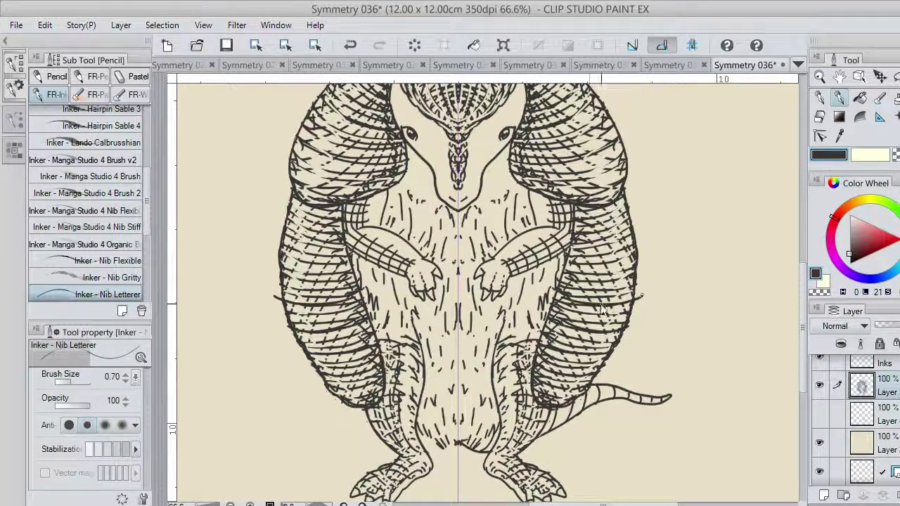
{"action": "key", "text": "ctrl+z"}
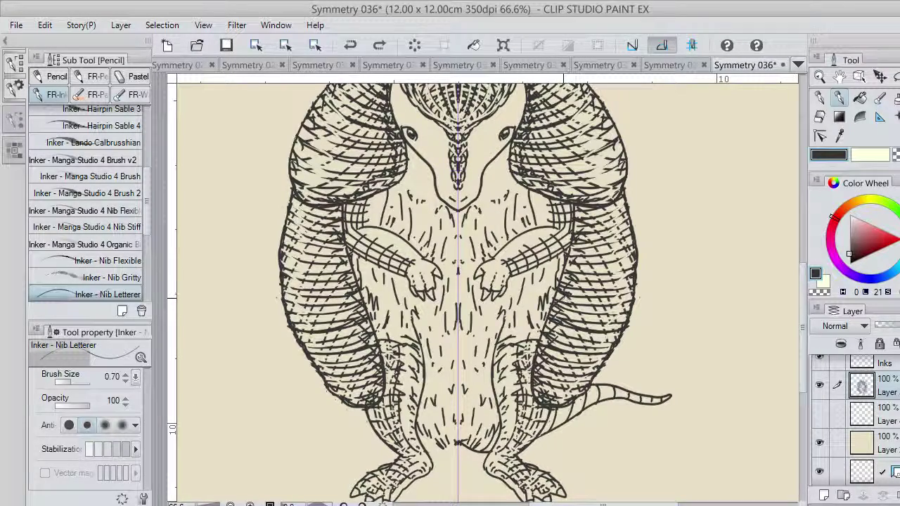
{"action": "key", "text": "ctrl+y"}
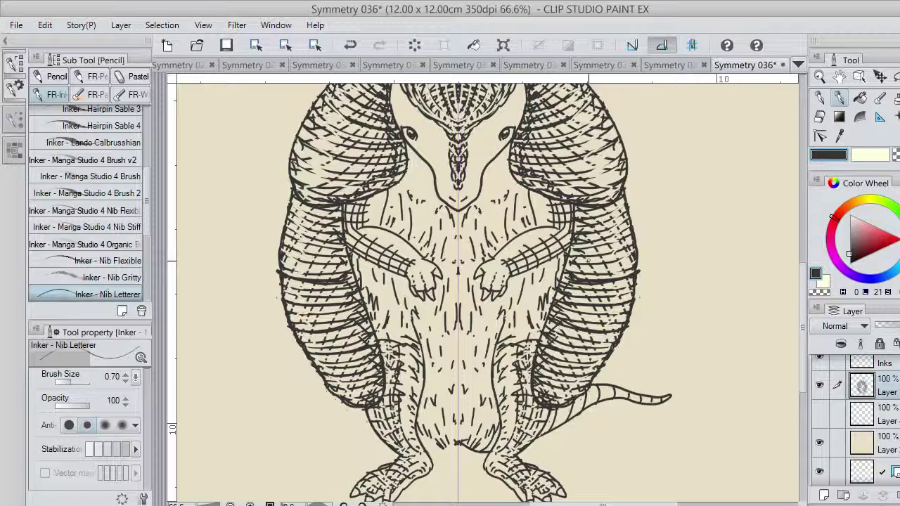
Redraw thicker dark crosswise bands across the middle and top of the lower side shells, retrying the band beside the forearms.
{"action": "key", "text": "ctrl+z"}
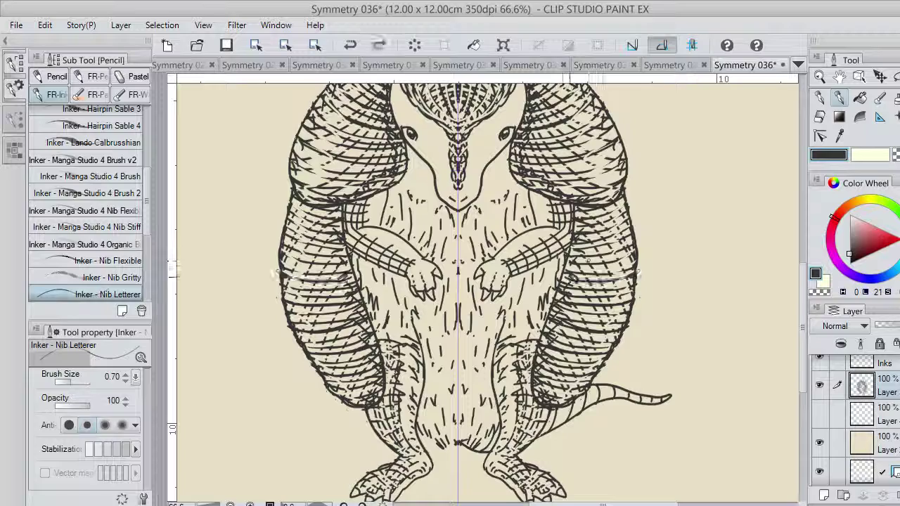
{"action": "left_click_drag", "start_coordinate": [564, 275], "coordinate": [633, 274]}
{"action": "mouse_move", "coordinate": [567, 280]}
{"action": "left_mouse_down"}
{"action": "mouse_move", "coordinate": [616, 287]}
{"action": "mouse_move", "coordinate": [633, 278]}
{"action": "left_mouse_up"}
{"action": "key", "text": "ctrl+z"}
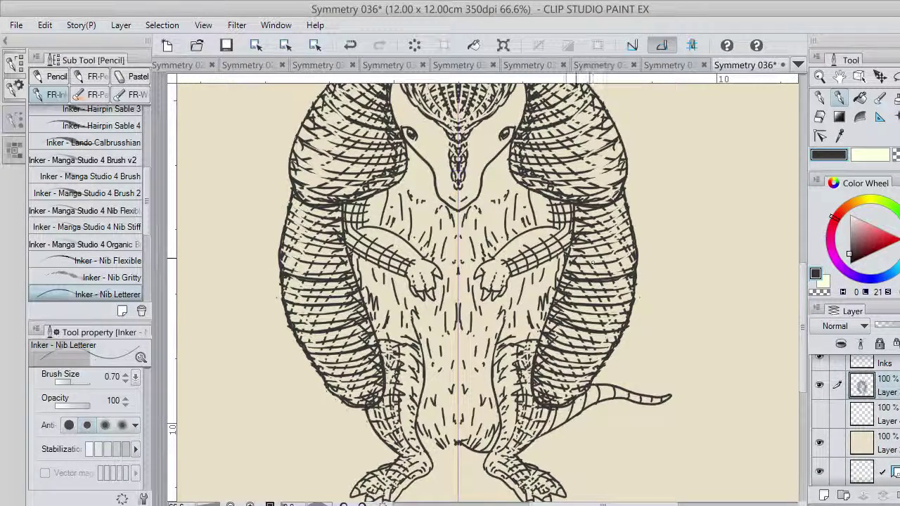
{"action": "left_click_drag", "start_coordinate": [571, 254], "coordinate": [637, 251]}
{"action": "mouse_move", "coordinate": [573, 254]}
{"action": "left_mouse_down"}
{"action": "mouse_move", "coordinate": [600, 256]}
{"action": "mouse_move", "coordinate": [596, 236]}
{"action": "mouse_move", "coordinate": [634, 221]}
{"action": "mouse_move", "coordinate": [630, 198]}
{"action": "left_mouse_up"}
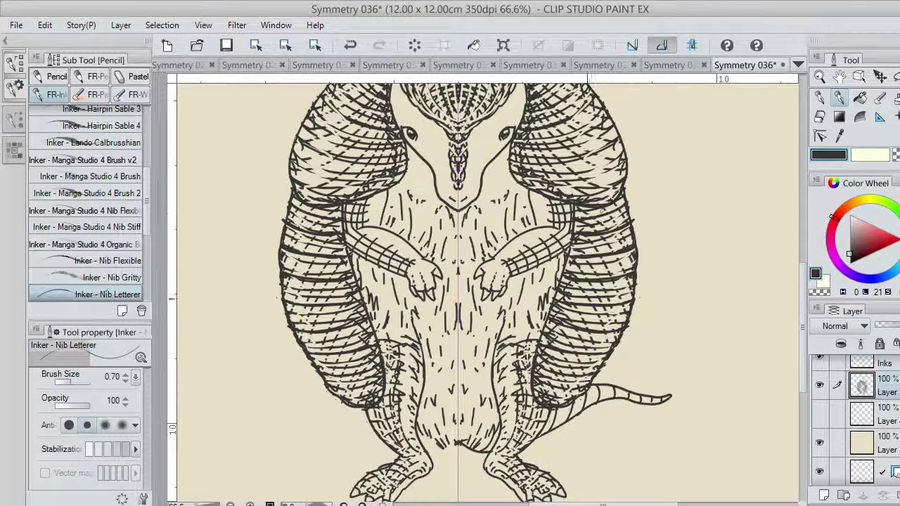
{"action": "left_click_drag", "start_coordinate": [561, 299], "coordinate": [638, 298]}
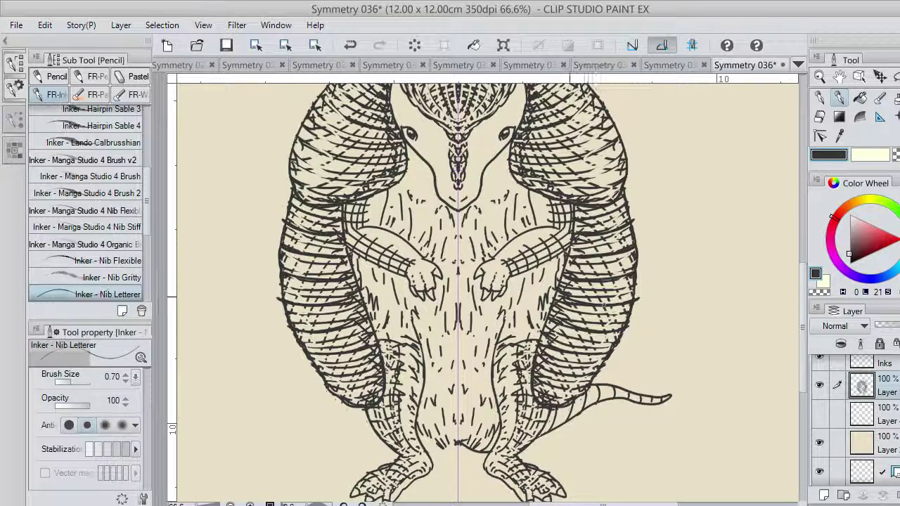
Strengthen the bands at the bottom of the lower shells and the upper shells' lower edges, trimming overhanging stroke ends along the outer edges.
{"action": "left_click_drag", "start_coordinate": [553, 342], "coordinate": [613, 350]}
{"action": "key", "text": "ctrl+z"}
{"action": "key", "text": "ctrl+z"}
{"action": "left_click_drag", "start_coordinate": [539, 365], "coordinate": [598, 370]}
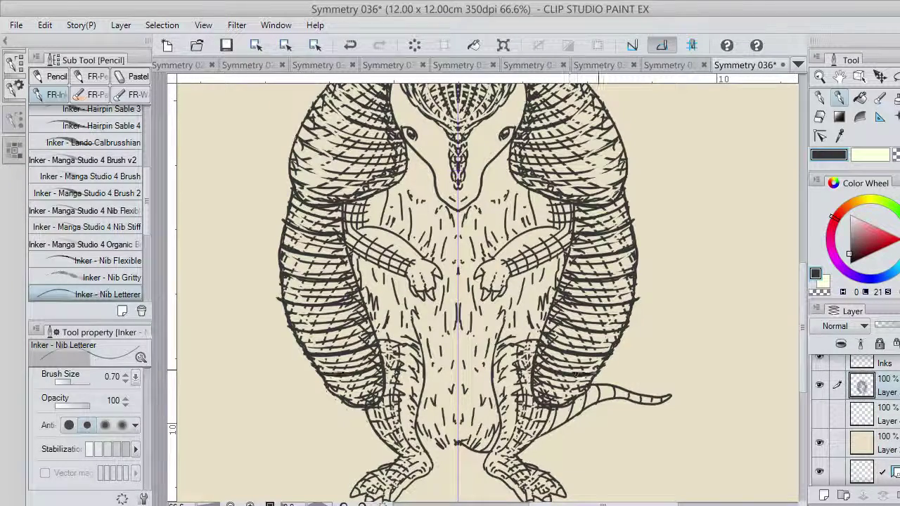
{"action": "left_click_drag", "start_coordinate": [544, 384], "coordinate": [580, 391]}
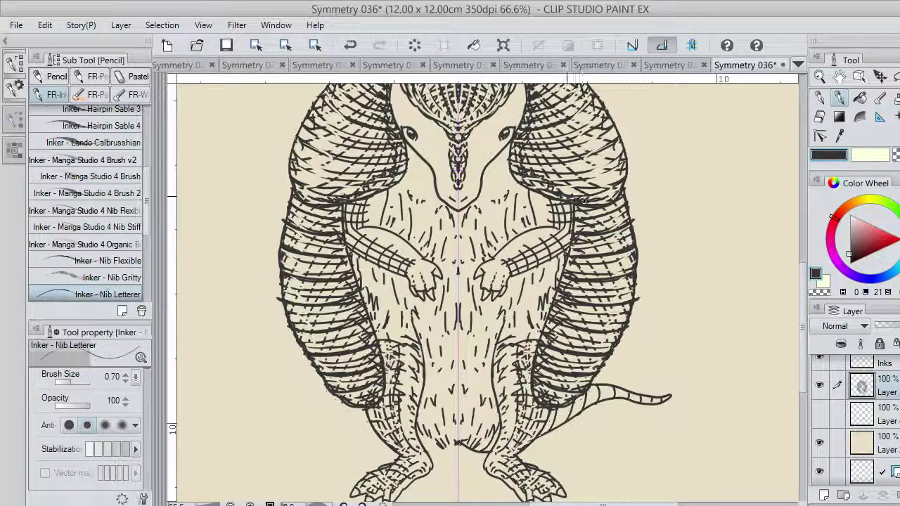
{"action": "left_click_drag", "start_coordinate": [547, 190], "coordinate": [515, 177]}
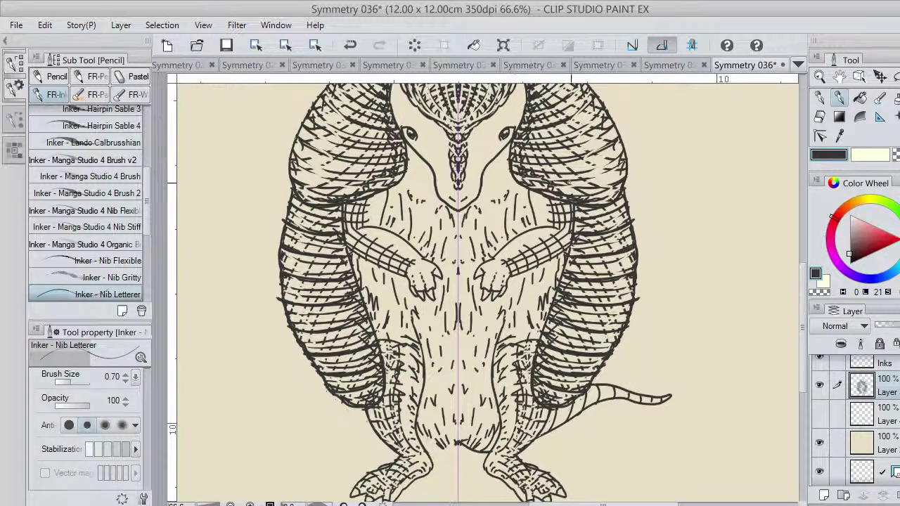
{"action": "left_click_drag", "start_coordinate": [623, 191], "coordinate": [587, 207]}
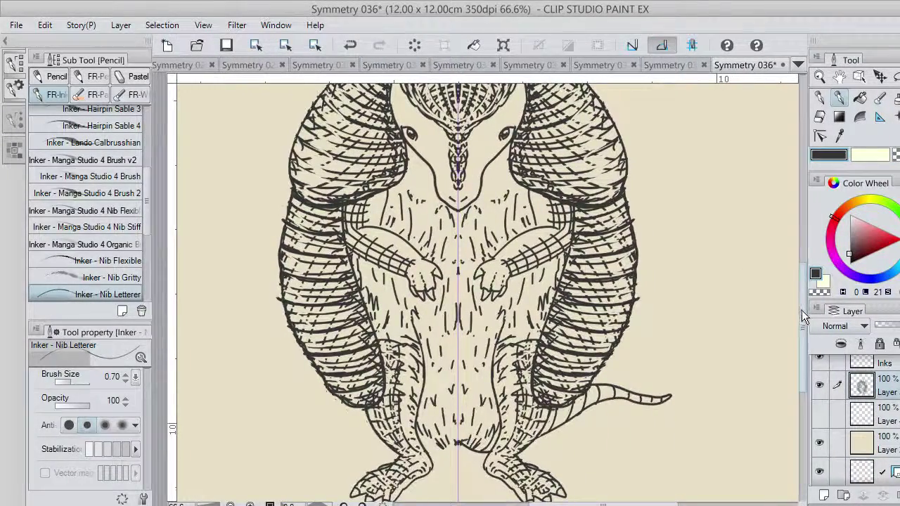
{"action": "mouse_move", "coordinate": [802, 311]}
{"action": "left_mouse_down"}
{"action": "mouse_move", "coordinate": [796, 274]}
{"action": "mouse_move", "coordinate": [795, 297]}
{"action": "left_mouse_up"}
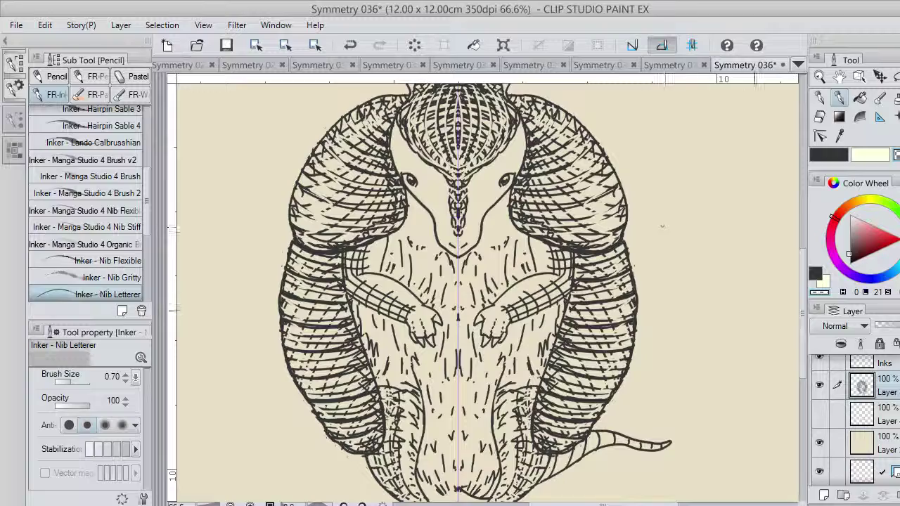
Draw dark lines around the upper arms and break the forearm lines into scales with small transparent gaps, undoing misplaced strokes.
{"action": "left_click_drag", "start_coordinate": [803, 316], "coordinate": [793, 337]}
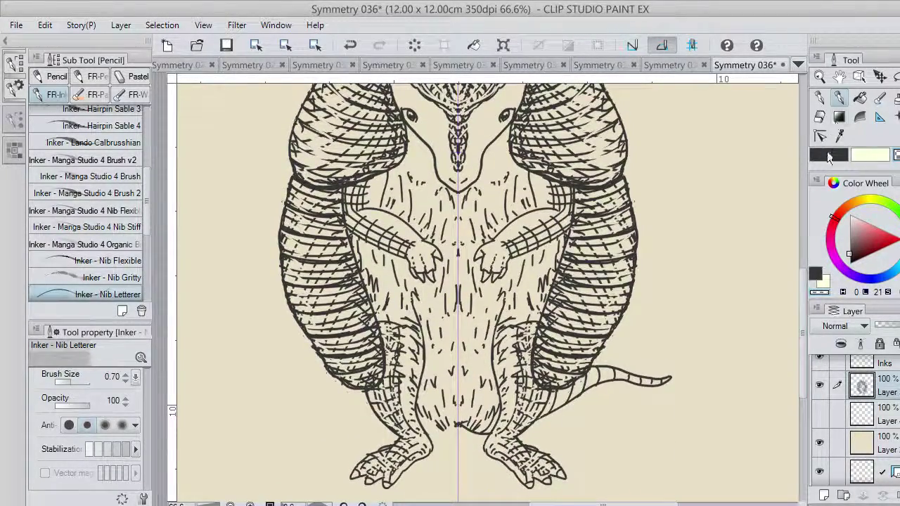
{"action": "left_click", "coordinate": [828, 157]}
{"action": "mouse_move", "coordinate": [502, 242]}
{"action": "left_mouse_down"}
{"action": "mouse_move", "coordinate": [522, 222]}
{"action": "mouse_move", "coordinate": [530, 170]}
{"action": "left_mouse_up"}
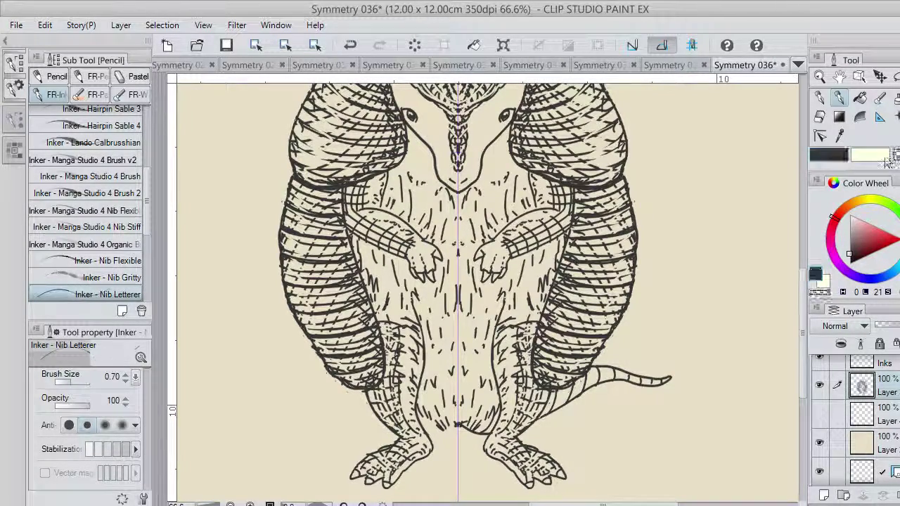
{"action": "mouse_move", "coordinate": [554, 197]}
{"action": "left_mouse_down"}
{"action": "mouse_move", "coordinate": [553, 222]}
{"action": "mouse_move", "coordinate": [515, 246]}
{"action": "left_mouse_up"}
{"action": "key", "text": "ctrl+z"}
{"action": "key", "text": "ctrl+z"}
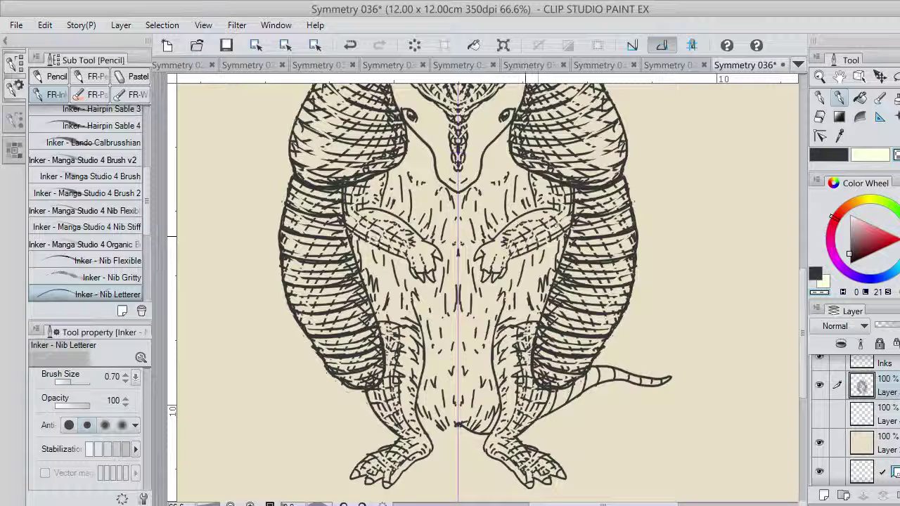
Add short dark strokes among the scales of the forearms and upper arms.
{"action": "key", "text": "c"}
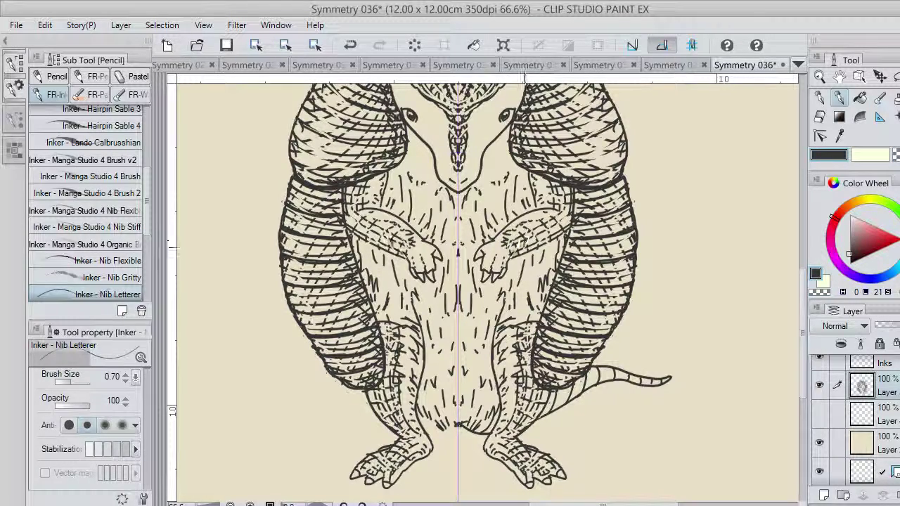
{"action": "left_click_drag", "start_coordinate": [519, 246], "coordinate": [523, 254]}
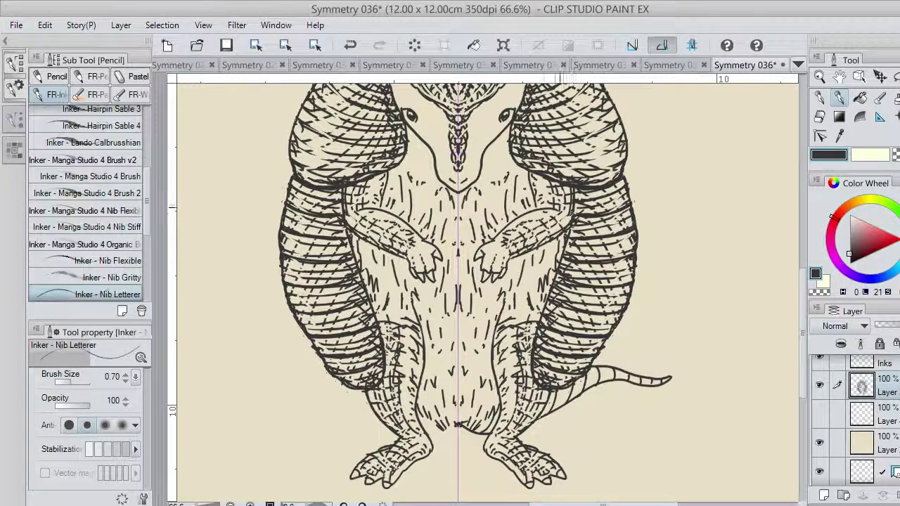
{"action": "mouse_move", "coordinate": [557, 216]}
{"action": "left_mouse_down"}
{"action": "mouse_move", "coordinate": [554, 226]}
{"action": "mouse_move", "coordinate": [566, 210]}
{"action": "mouse_move", "coordinate": [559, 199]}
{"action": "left_mouse_up"}
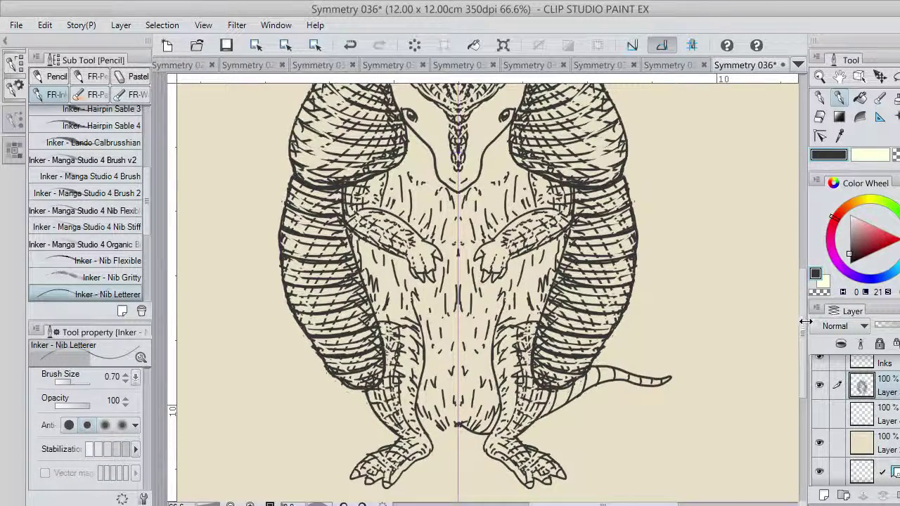
{"action": "scroll", "coordinate": [797, 305], "scroll_direction": "up", "scroll_amount": 3}
{"action": "scroll", "coordinate": [797, 305], "scroll_direction": "down", "scroll_amount": 3}
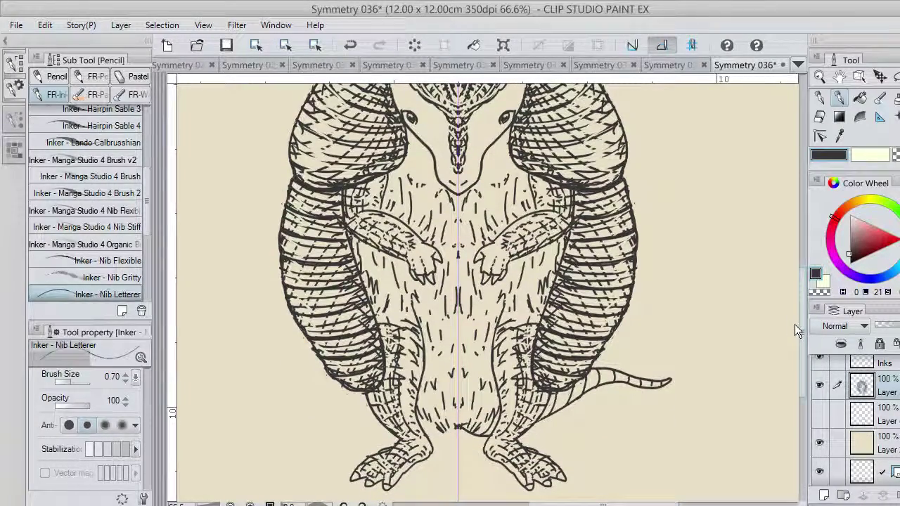
Fill the inside of the ears with short dark shading strokes.
{"action": "scroll", "coordinate": [794, 324], "scroll_direction": "up", "scroll_amount": 1}
{"action": "scroll", "coordinate": [792, 321], "scroll_direction": "up", "scroll_amount": 5}
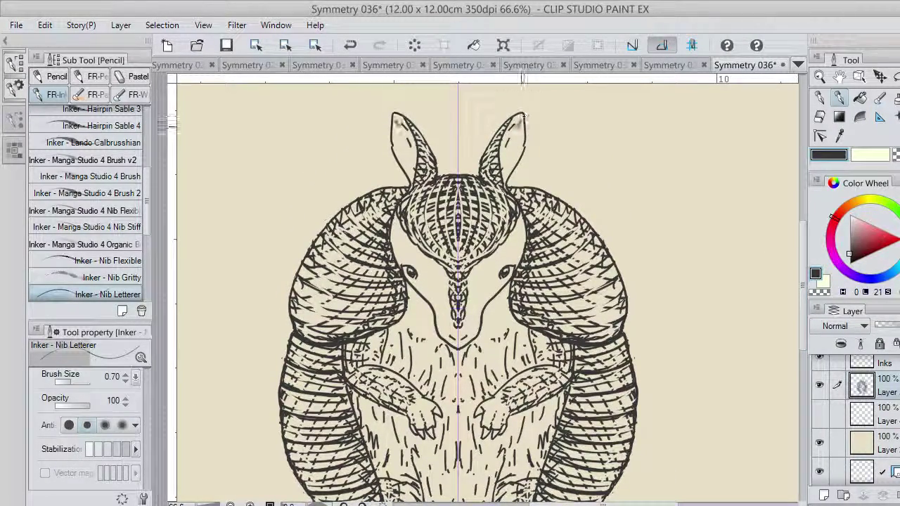
{"action": "left_click_drag", "start_coordinate": [504, 139], "coordinate": [504, 174]}
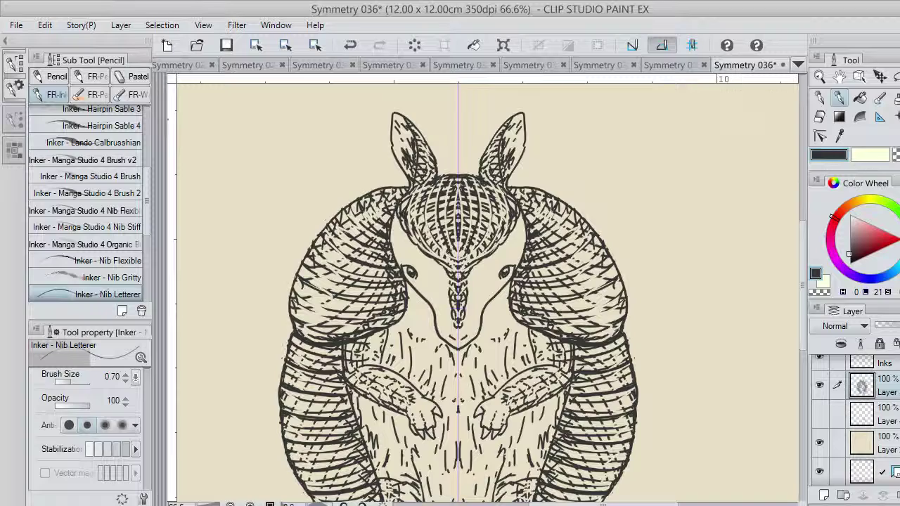
Break up the dark shading inside the ears with small transparent strokes, undoing and retrying misplaced ones.
{"action": "key", "text": "c"}
{"action": "left_click_drag", "start_coordinate": [509, 144], "coordinate": [507, 163]}
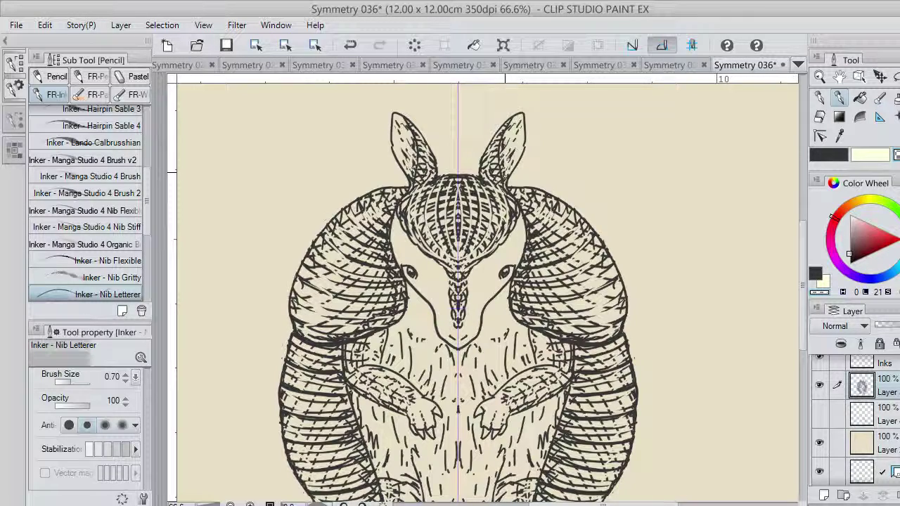
{"action": "key", "text": "ctrl+z"}
{"action": "left_click_drag", "start_coordinate": [509, 151], "coordinate": [500, 161]}
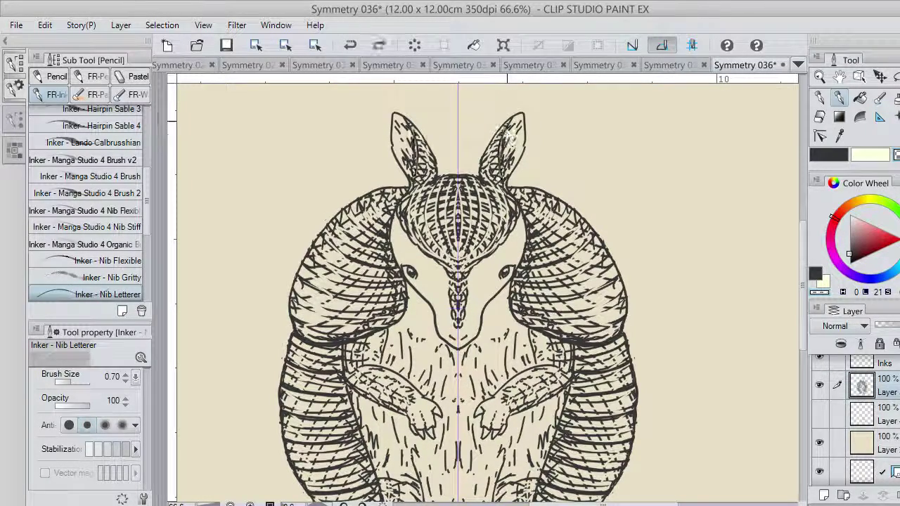
{"action": "key", "text": "ctrl+z"}
{"action": "mouse_move", "coordinate": [509, 125]}
{"action": "left_mouse_down"}
{"action": "mouse_move", "coordinate": [500, 146]}
{"action": "mouse_move", "coordinate": [513, 167]}
{"action": "mouse_move", "coordinate": [512, 128]}
{"action": "left_mouse_up"}
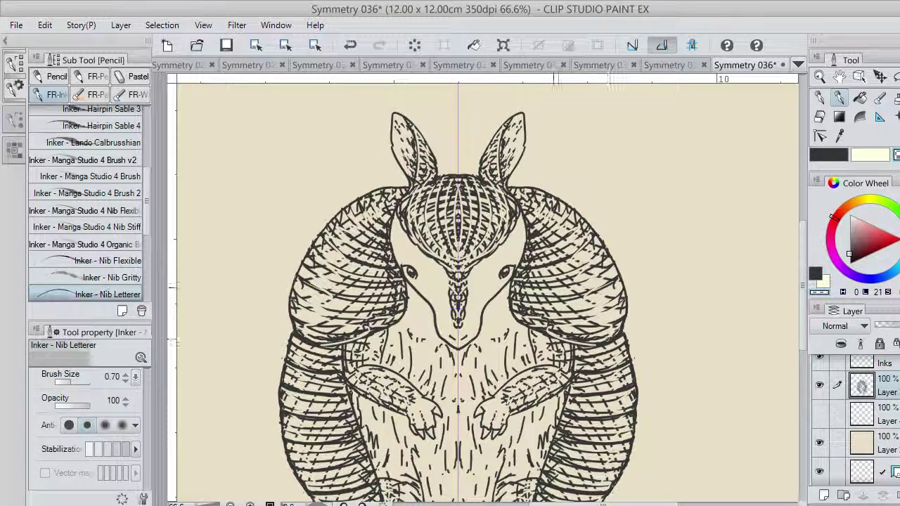
Cut small transparent gaps through the lines in the lower part of the upper side shells, undoing misplaced strokes.
{"action": "key", "text": "ctrl+z"}
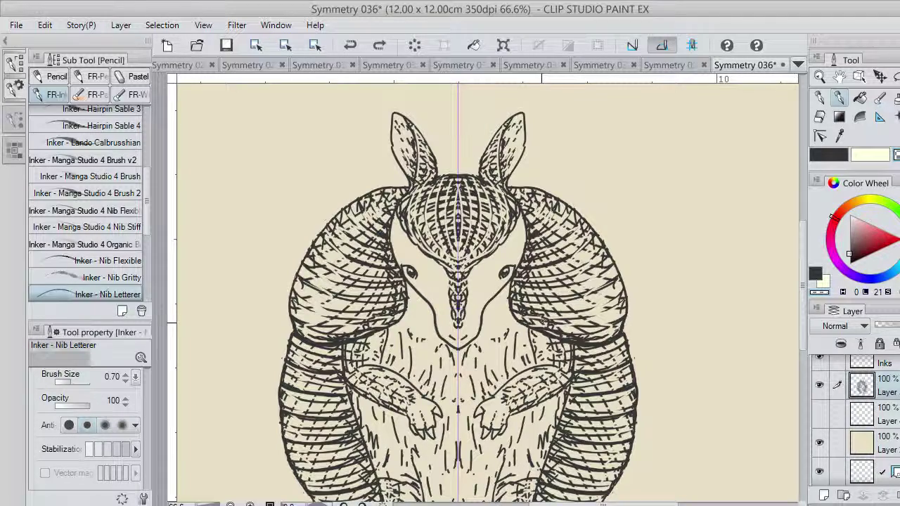
{"action": "mouse_move", "coordinate": [541, 323]}
{"action": "left_mouse_down"}
{"action": "mouse_move", "coordinate": [581, 341]}
{"action": "mouse_move", "coordinate": [615, 339]}
{"action": "left_mouse_up"}
{"action": "key", "text": "ctrl+z"}
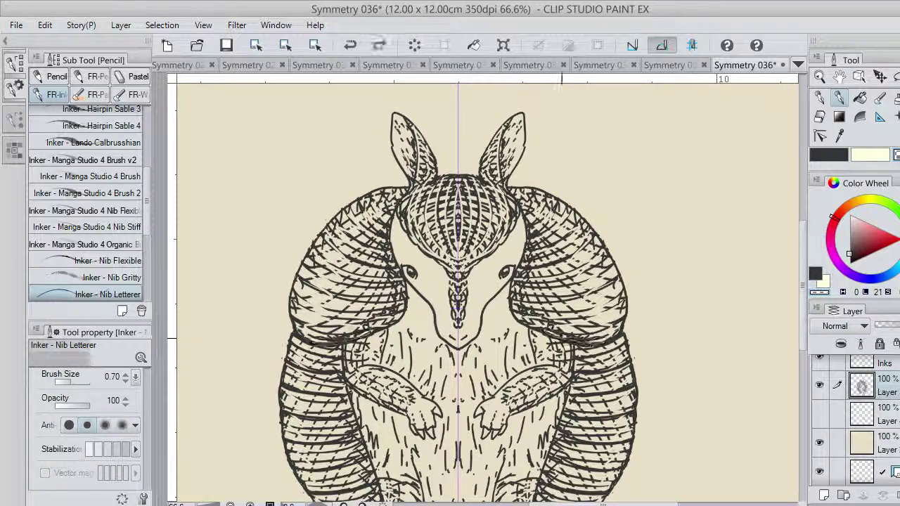
{"action": "key", "text": "ctrl+z"}
{"action": "key", "text": "ctrl+z"}
{"action": "left_click_drag", "start_coordinate": [557, 334], "coordinate": [602, 341]}
{"action": "key", "text": "ctrl+z"}
{"action": "key", "text": "ctrl+y"}
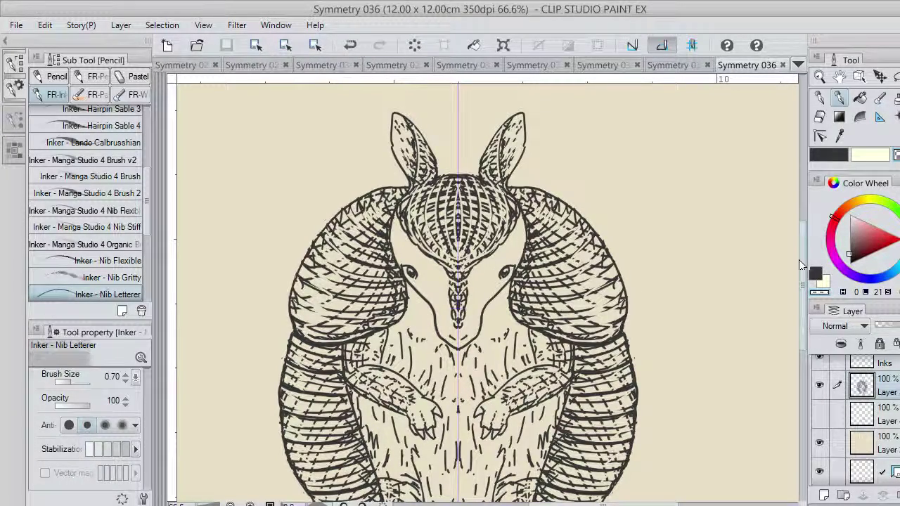
{"action": "left_click_drag", "start_coordinate": [798, 260], "coordinate": [789, 300]}
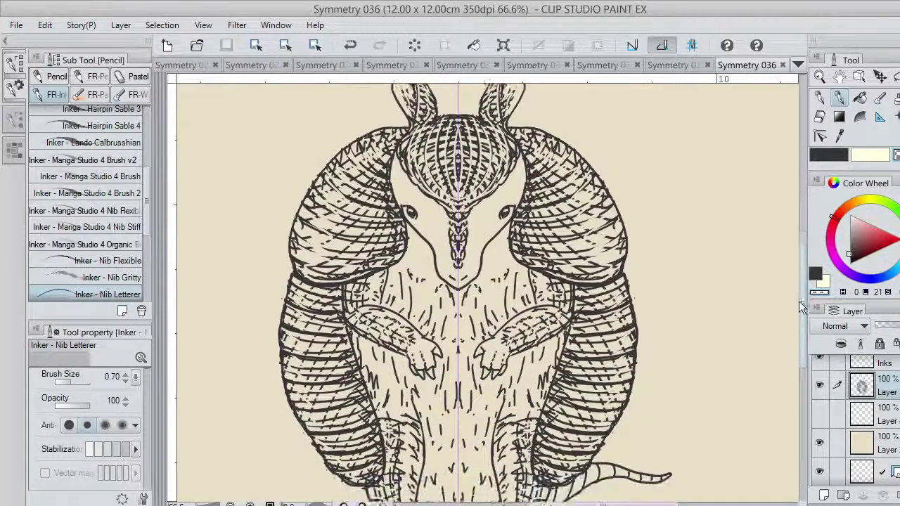
{"action": "mouse_move", "coordinate": [800, 302]}
{"action": "left_mouse_down"}
{"action": "mouse_move", "coordinate": [795, 324]}
{"action": "mouse_move", "coordinate": [791, 308]}
{"action": "left_mouse_up"}
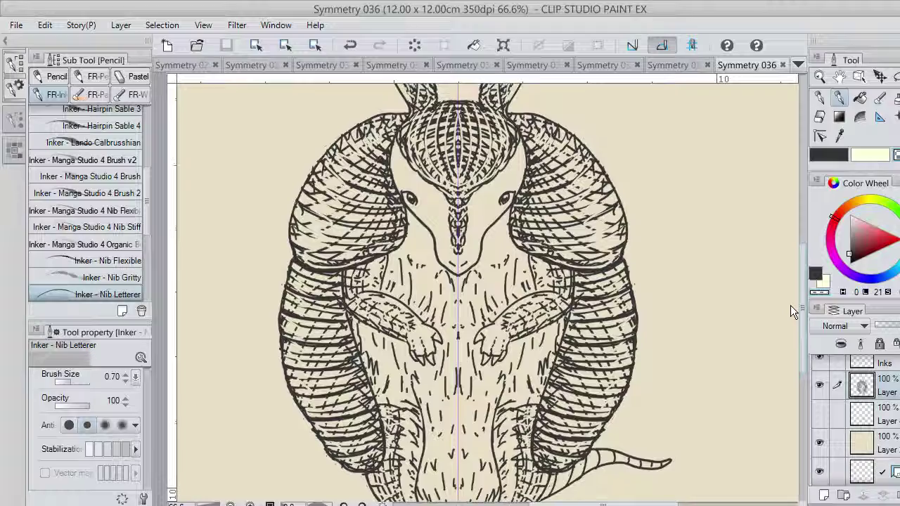
{"action": "left_click_drag", "start_coordinate": [790, 305], "coordinate": [786, 283]}
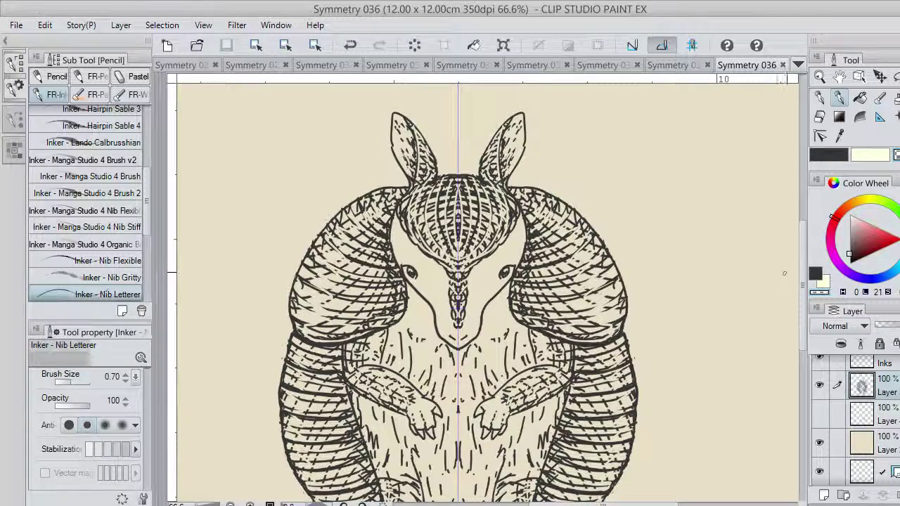
Draw a garment top in dark ink, with lines down both sides of the snout and a straight horizontal line across the chest.
{"action": "left_click_drag", "start_coordinate": [801, 292], "coordinate": [799, 344]}
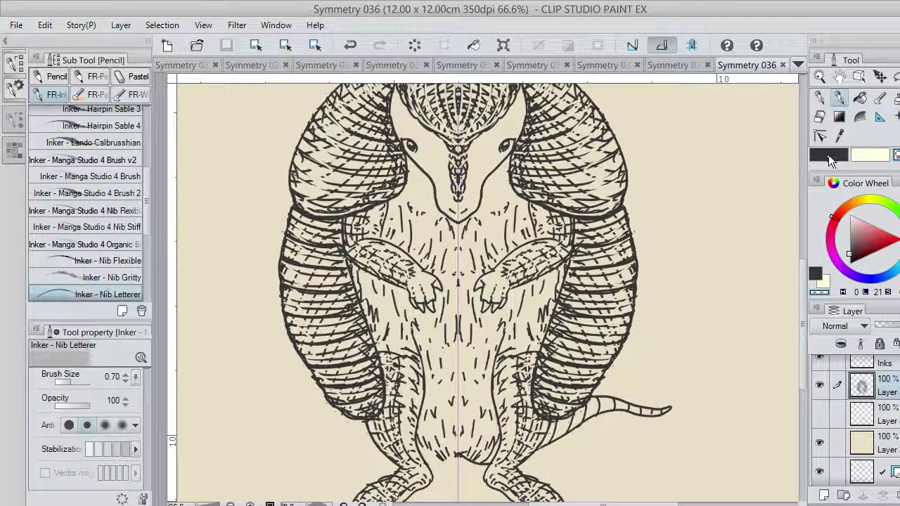
{"action": "left_click", "coordinate": [834, 159]}
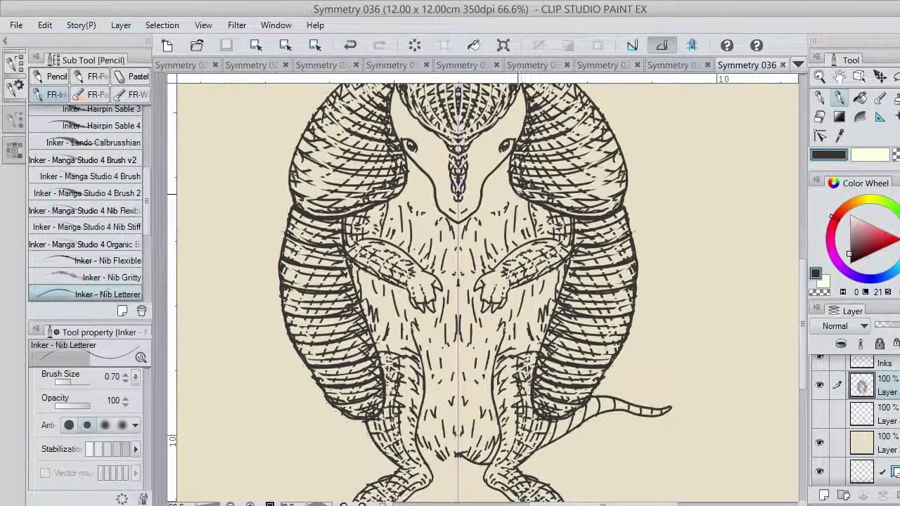
{"action": "mouse_move", "coordinate": [490, 173]}
{"action": "left_mouse_down"}
{"action": "mouse_move", "coordinate": [504, 236]}
{"action": "mouse_move", "coordinate": [462, 234]}
{"action": "left_mouse_up"}
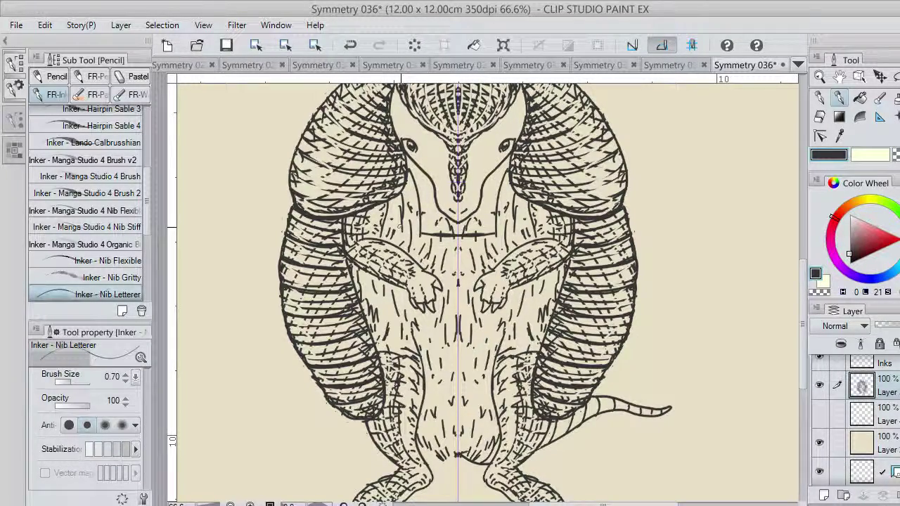
{"action": "left_click_drag", "start_coordinate": [400, 227], "coordinate": [394, 250]}
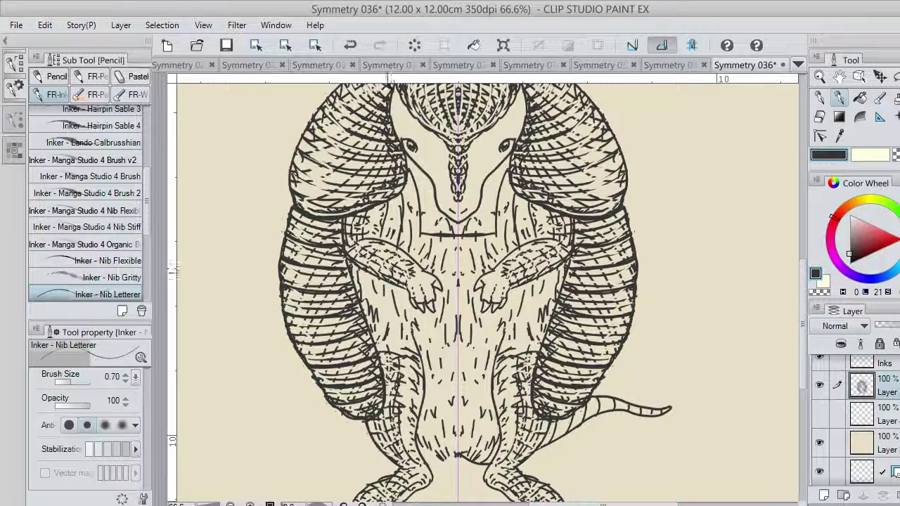
Draw a waistline across the belly at hand height and a curved hem across the thighs, undoing the first, higher hem.
{"action": "mouse_move", "coordinate": [387, 282]}
{"action": "left_mouse_down"}
{"action": "mouse_move", "coordinate": [358, 289]}
{"action": "mouse_move", "coordinate": [458, 296]}
{"action": "mouse_move", "coordinate": [446, 319]}
{"action": "left_mouse_up"}
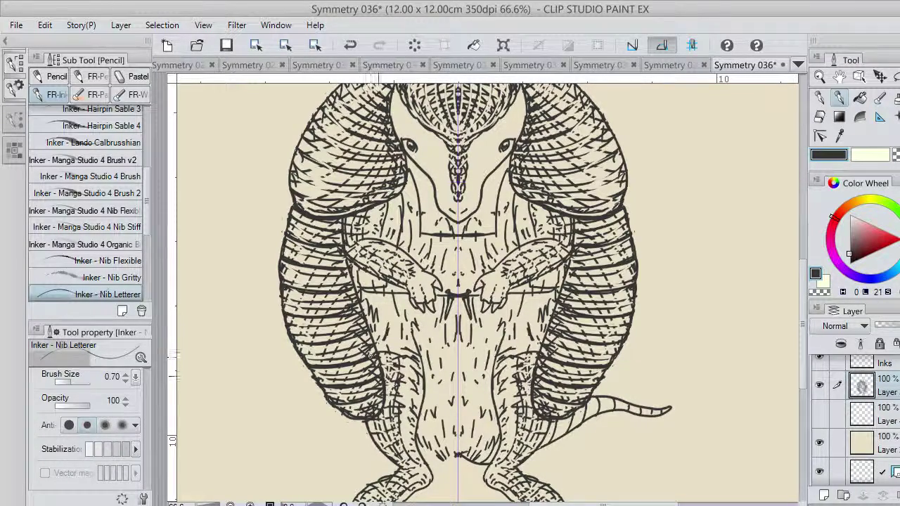
{"action": "mouse_move", "coordinate": [436, 393]}
{"action": "left_mouse_down"}
{"action": "mouse_move", "coordinate": [425, 390]}
{"action": "mouse_move", "coordinate": [457, 390]}
{"action": "left_mouse_up"}
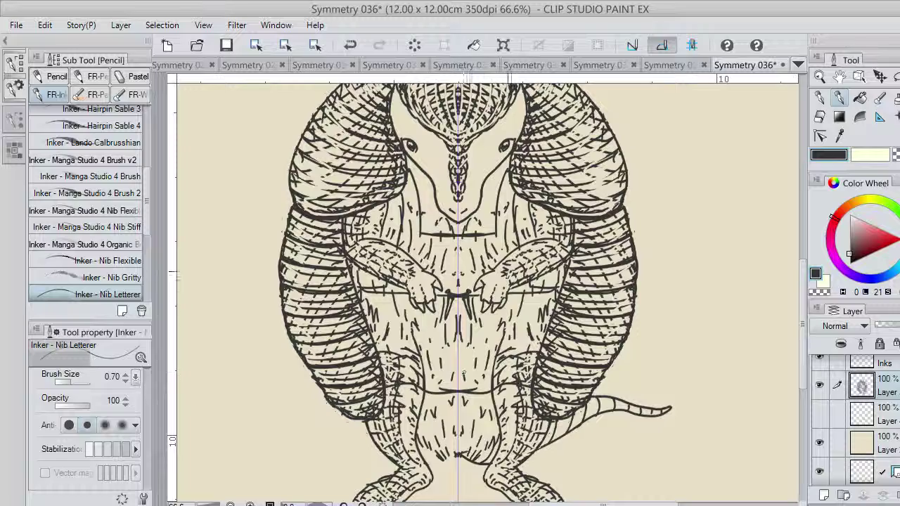
{"action": "key", "text": "ctrl+z"}
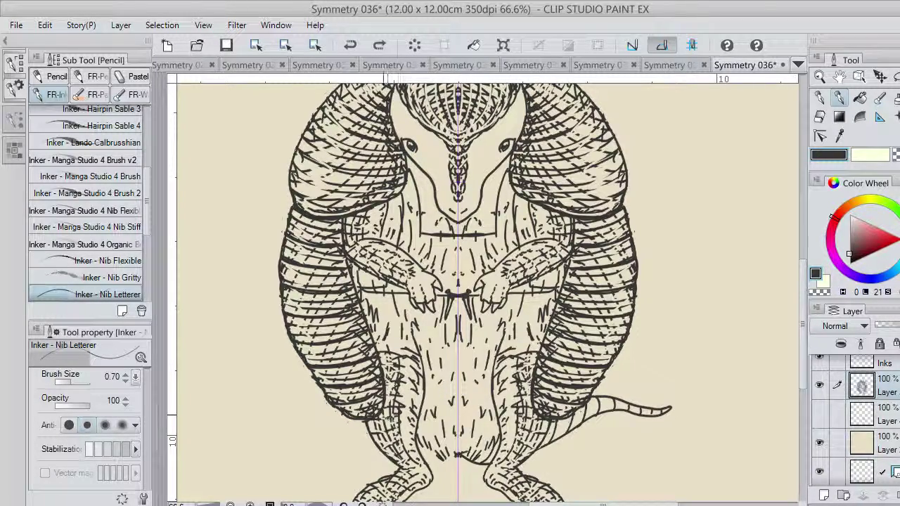
{"action": "left_click_drag", "start_coordinate": [387, 416], "coordinate": [458, 423]}
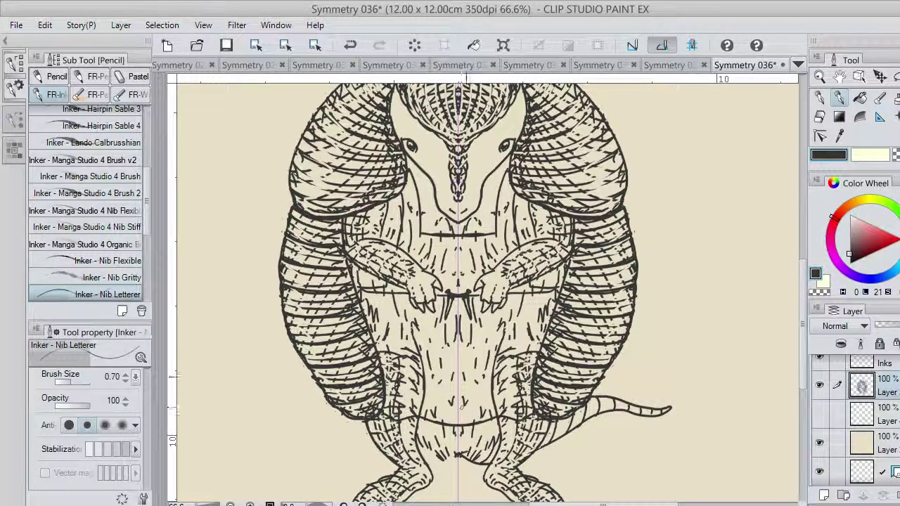
{"action": "left_click", "coordinate": [819, 117]}
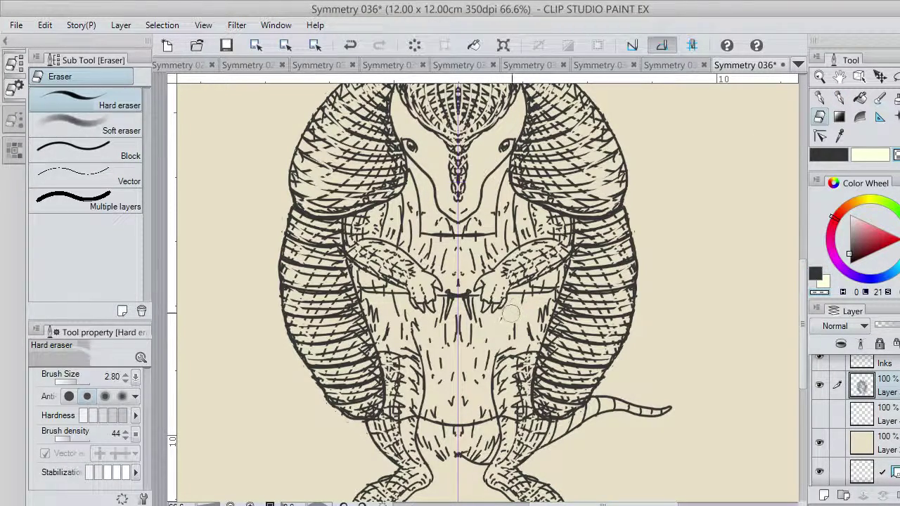
{"action": "mouse_move", "coordinate": [514, 309]}
{"action": "left_mouse_down"}
{"action": "mouse_move", "coordinate": [513, 353]}
{"action": "mouse_move", "coordinate": [530, 304]}
{"action": "mouse_move", "coordinate": [523, 334]}
{"action": "mouse_move", "coordinate": [530, 339]}
{"action": "mouse_move", "coordinate": [546, 303]}
{"action": "mouse_move", "coordinate": [518, 413]}
{"action": "mouse_move", "coordinate": [518, 358]}
{"action": "mouse_move", "coordinate": [500, 373]}
{"action": "mouse_move", "coordinate": [498, 345]}
{"action": "mouse_move", "coordinate": [495, 397]}
{"action": "mouse_move", "coordinate": [505, 408]}
{"action": "mouse_move", "coordinate": [395, 414]}
{"action": "mouse_move", "coordinate": [387, 346]}
{"action": "mouse_move", "coordinate": [400, 402]}
{"action": "mouse_move", "coordinate": [399, 354]}
{"action": "mouse_move", "coordinate": [409, 388]}
{"action": "mouse_move", "coordinate": [442, 355]}
{"action": "mouse_move", "coordinate": [448, 334]}
{"action": "mouse_move", "coordinate": [442, 400]}
{"action": "left_mouse_up"}
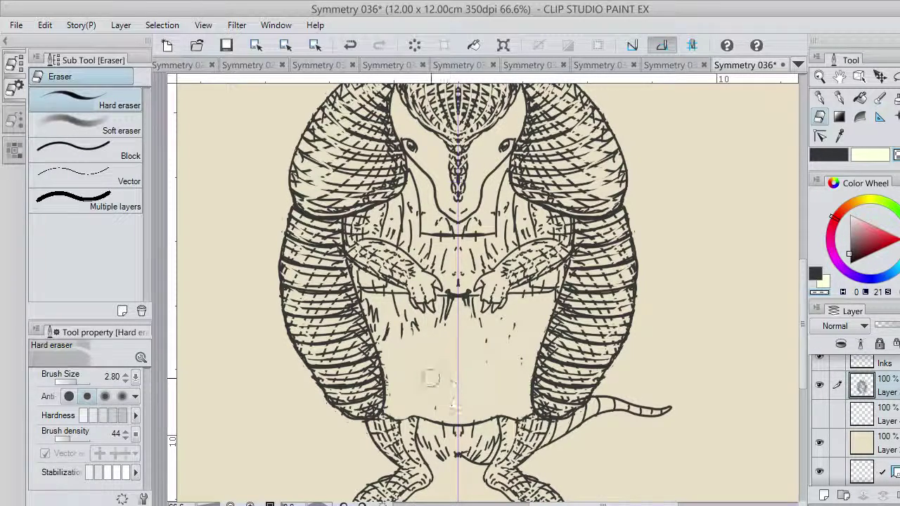
{"action": "mouse_move", "coordinate": [376, 318]}
{"action": "left_mouse_down"}
{"action": "mouse_move", "coordinate": [385, 369]}
{"action": "mouse_move", "coordinate": [367, 305]}
{"action": "mouse_move", "coordinate": [397, 307]}
{"action": "mouse_move", "coordinate": [390, 300]}
{"action": "mouse_move", "coordinate": [421, 326]}
{"action": "left_mouse_up"}
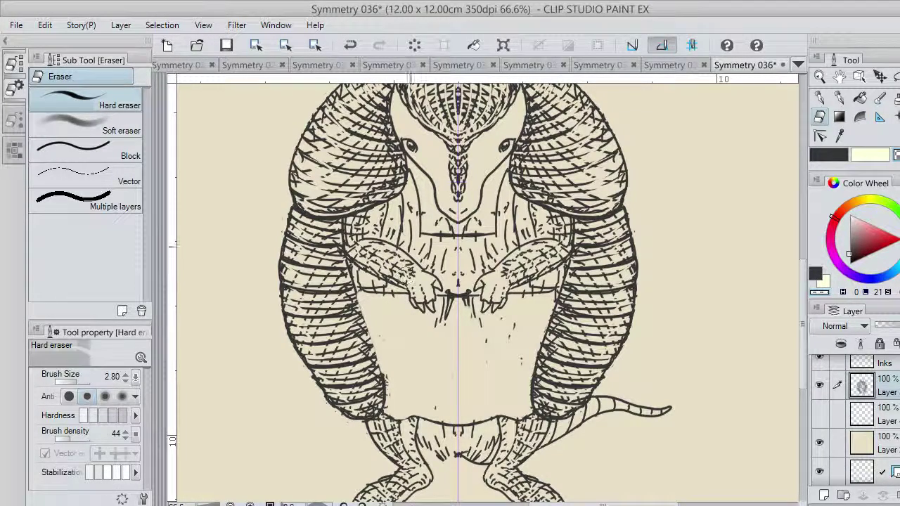
{"action": "mouse_move", "coordinate": [412, 231]}
{"action": "left_mouse_down"}
{"action": "mouse_move", "coordinate": [410, 213]}
{"action": "mouse_move", "coordinate": [412, 232]}
{"action": "mouse_move", "coordinate": [440, 270]}
{"action": "mouse_move", "coordinate": [424, 243]}
{"action": "mouse_move", "coordinate": [446, 270]}
{"action": "mouse_move", "coordinate": [496, 237]}
{"action": "mouse_move", "coordinate": [492, 270]}
{"action": "mouse_move", "coordinate": [508, 248]}
{"action": "mouse_move", "coordinate": [506, 206]}
{"action": "mouse_move", "coordinate": [503, 260]}
{"action": "mouse_move", "coordinate": [539, 286]}
{"action": "mouse_move", "coordinate": [529, 291]}
{"action": "mouse_move", "coordinate": [547, 290]}
{"action": "mouse_move", "coordinate": [536, 283]}
{"action": "left_mouse_up"}
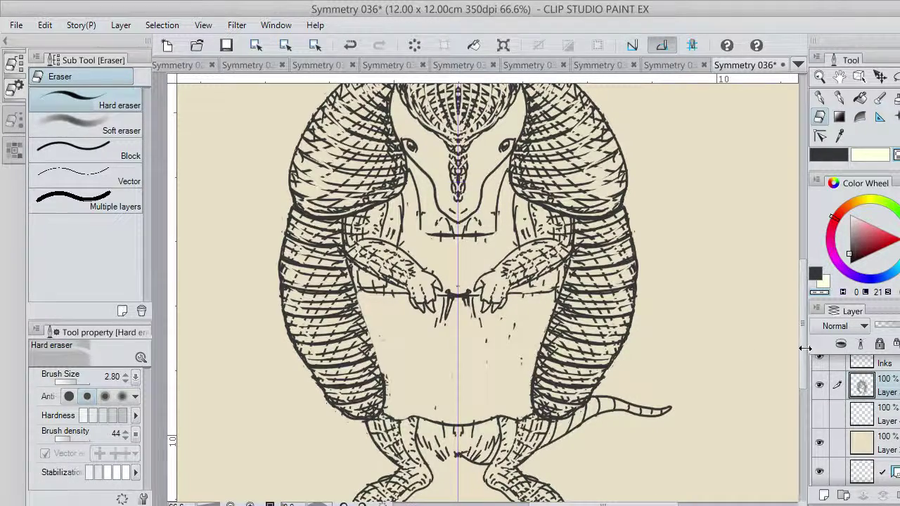
{"action": "scroll", "coordinate": [749, 279], "scroll_direction": "up", "scroll_amount": 3}
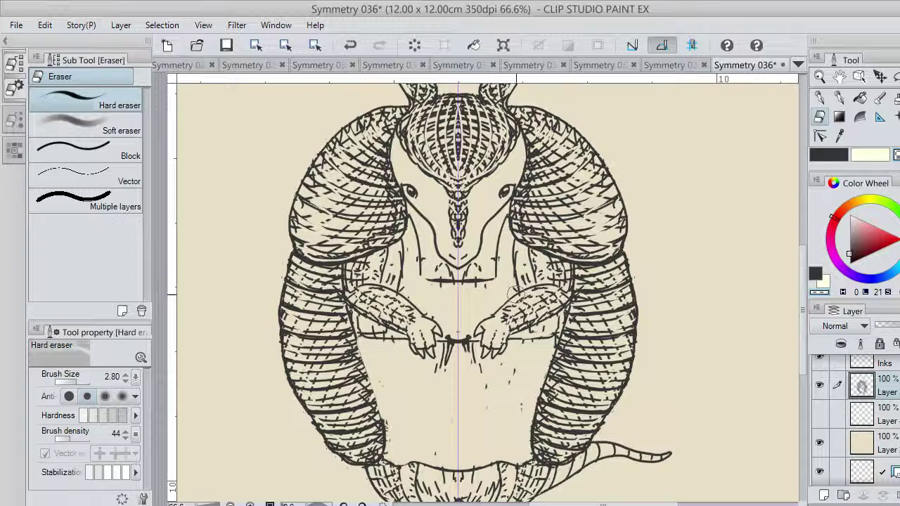
{"action": "key", "text": "ctrl+z"}
{"action": "key", "text": "ctrl+z"}
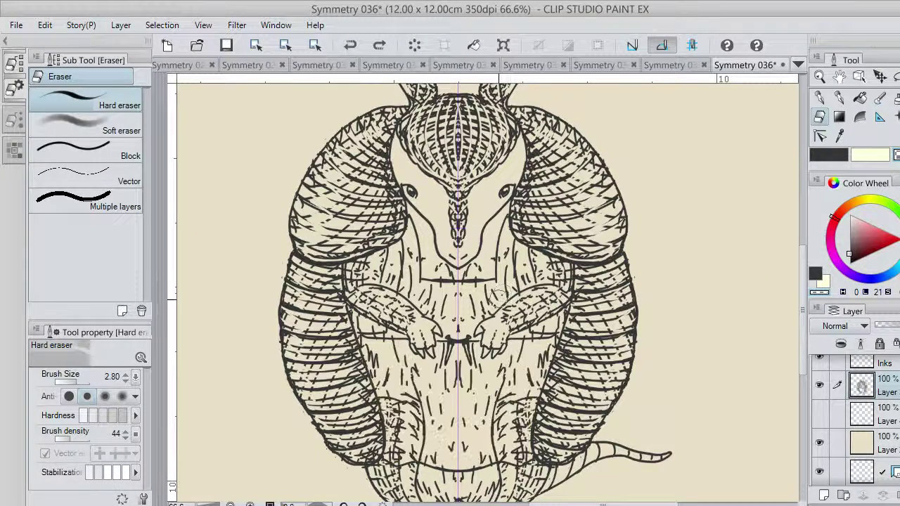
Erase the fur strokes from the upper belly's centre and the chest between the arms, keeping the neckline and arm outlines.
{"action": "mouse_move", "coordinate": [471, 379]}
{"action": "left_mouse_down"}
{"action": "mouse_move", "coordinate": [455, 355]}
{"action": "mouse_move", "coordinate": [441, 404]}
{"action": "left_mouse_up"}
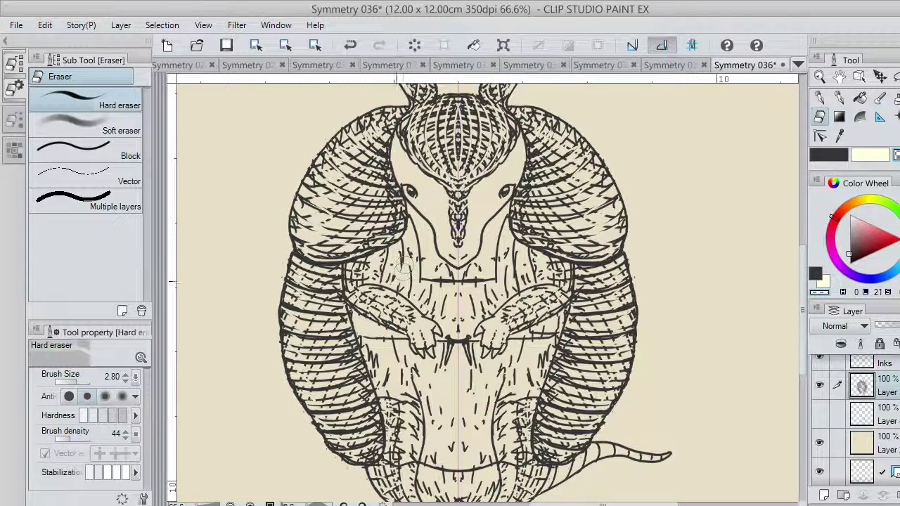
{"action": "mouse_move", "coordinate": [406, 282]}
{"action": "left_mouse_down"}
{"action": "mouse_move", "coordinate": [408, 254]}
{"action": "mouse_move", "coordinate": [414, 290]}
{"action": "mouse_move", "coordinate": [398, 277]}
{"action": "mouse_move", "coordinate": [436, 306]}
{"action": "mouse_move", "coordinate": [425, 312]}
{"action": "mouse_move", "coordinate": [421, 299]}
{"action": "mouse_move", "coordinate": [440, 293]}
{"action": "mouse_move", "coordinate": [420, 292]}
{"action": "mouse_move", "coordinate": [453, 289]}
{"action": "mouse_move", "coordinate": [443, 321]}
{"action": "mouse_move", "coordinate": [426, 312]}
{"action": "mouse_move", "coordinate": [450, 304]}
{"action": "mouse_move", "coordinate": [457, 325]}
{"action": "mouse_move", "coordinate": [474, 304]}
{"action": "mouse_move", "coordinate": [456, 289]}
{"action": "mouse_move", "coordinate": [492, 286]}
{"action": "mouse_move", "coordinate": [480, 291]}
{"action": "mouse_move", "coordinate": [492, 288]}
{"action": "mouse_move", "coordinate": [483, 313]}
{"action": "mouse_move", "coordinate": [504, 275]}
{"action": "mouse_move", "coordinate": [517, 285]}
{"action": "mouse_move", "coordinate": [504, 294]}
{"action": "mouse_move", "coordinate": [511, 289]}
{"action": "mouse_move", "coordinate": [501, 258]}
{"action": "left_mouse_up"}
{"action": "mouse_move", "coordinate": [429, 267]}
{"action": "left_mouse_down"}
{"action": "mouse_move", "coordinate": [414, 259]}
{"action": "mouse_move", "coordinate": [411, 282]}
{"action": "left_mouse_up"}
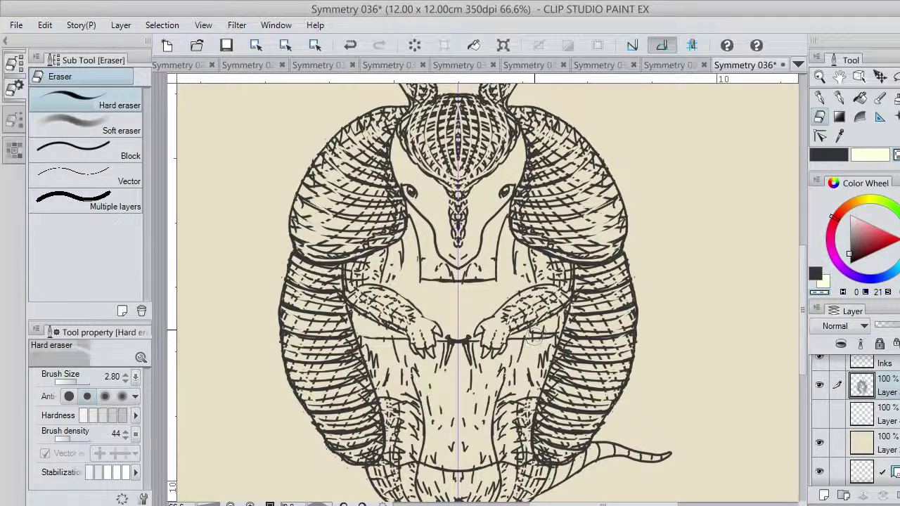
Erase the belly fur and thigh lines above the hem, along with the old waistline and its central tie.
{"action": "mouse_move", "coordinate": [534, 336]}
{"action": "left_mouse_down"}
{"action": "mouse_move", "coordinate": [529, 326]}
{"action": "mouse_move", "coordinate": [561, 325]}
{"action": "mouse_move", "coordinate": [538, 362]}
{"action": "mouse_move", "coordinate": [549, 344]}
{"action": "mouse_move", "coordinate": [545, 378]}
{"action": "mouse_move", "coordinate": [531, 397]}
{"action": "mouse_move", "coordinate": [529, 447]}
{"action": "mouse_move", "coordinate": [514, 456]}
{"action": "mouse_move", "coordinate": [523, 457]}
{"action": "mouse_move", "coordinate": [512, 376]}
{"action": "mouse_move", "coordinate": [503, 454]}
{"action": "mouse_move", "coordinate": [490, 455]}
{"action": "mouse_move", "coordinate": [489, 426]}
{"action": "mouse_move", "coordinate": [492, 378]}
{"action": "mouse_move", "coordinate": [528, 344]}
{"action": "mouse_move", "coordinate": [489, 387]}
{"action": "mouse_move", "coordinate": [466, 377]}
{"action": "mouse_move", "coordinate": [458, 416]}
{"action": "mouse_move", "coordinate": [442, 404]}
{"action": "mouse_move", "coordinate": [442, 425]}
{"action": "mouse_move", "coordinate": [425, 407]}
{"action": "mouse_move", "coordinate": [411, 418]}
{"action": "mouse_move", "coordinate": [398, 394]}
{"action": "mouse_move", "coordinate": [394, 428]}
{"action": "mouse_move", "coordinate": [442, 466]}
{"action": "mouse_move", "coordinate": [389, 454]}
{"action": "mouse_move", "coordinate": [394, 432]}
{"action": "mouse_move", "coordinate": [398, 454]}
{"action": "mouse_move", "coordinate": [386, 408]}
{"action": "mouse_move", "coordinate": [392, 358]}
{"action": "mouse_move", "coordinate": [385, 397]}
{"action": "mouse_move", "coordinate": [389, 375]}
{"action": "mouse_move", "coordinate": [368, 349]}
{"action": "mouse_move", "coordinate": [376, 375]}
{"action": "left_mouse_up"}
{"action": "key", "text": "ctrl+z"}
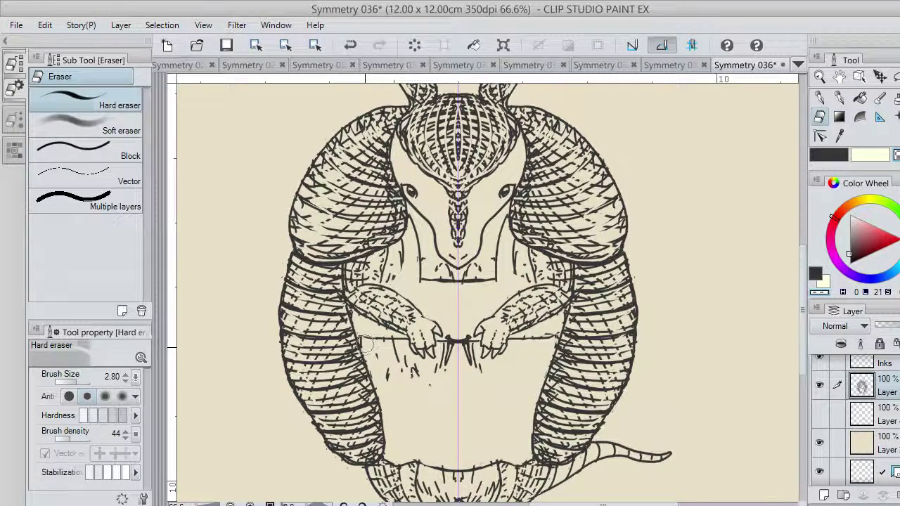
{"action": "mouse_move", "coordinate": [364, 343]}
{"action": "left_mouse_down"}
{"action": "mouse_move", "coordinate": [377, 364]}
{"action": "mouse_move", "coordinate": [390, 348]}
{"action": "mouse_move", "coordinate": [416, 372]}
{"action": "mouse_move", "coordinate": [435, 373]}
{"action": "mouse_move", "coordinate": [440, 349]}
{"action": "mouse_move", "coordinate": [440, 367]}
{"action": "mouse_move", "coordinate": [447, 363]}
{"action": "mouse_move", "coordinate": [440, 348]}
{"action": "mouse_move", "coordinate": [485, 369]}
{"action": "mouse_move", "coordinate": [465, 365]}
{"action": "mouse_move", "coordinate": [463, 350]}
{"action": "mouse_move", "coordinate": [473, 344]}
{"action": "mouse_move", "coordinate": [448, 342]}
{"action": "mouse_move", "coordinate": [407, 372]}
{"action": "mouse_move", "coordinate": [386, 355]}
{"action": "mouse_move", "coordinate": [390, 337]}
{"action": "mouse_move", "coordinate": [387, 350]}
{"action": "mouse_move", "coordinate": [361, 340]}
{"action": "mouse_move", "coordinate": [392, 345]}
{"action": "left_mouse_up"}
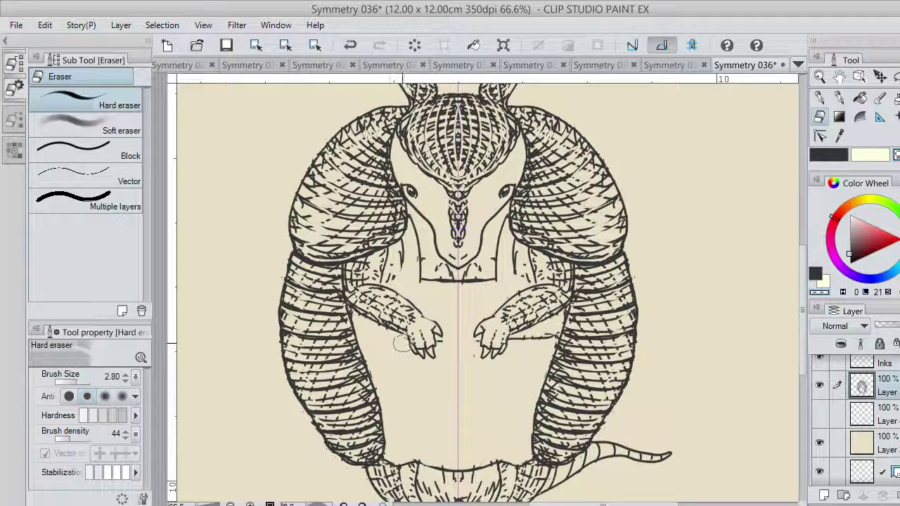
{"action": "mouse_move", "coordinate": [516, 345]}
{"action": "left_mouse_down"}
{"action": "mouse_move", "coordinate": [547, 335]}
{"action": "mouse_move", "coordinate": [547, 356]}
{"action": "mouse_move", "coordinate": [566, 310]}
{"action": "left_mouse_up"}
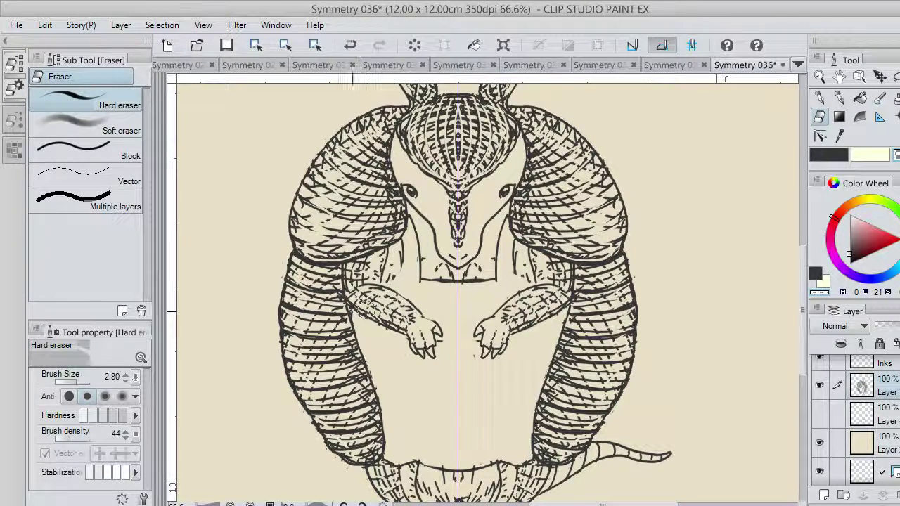
{"action": "left_click_drag", "start_coordinate": [355, 313], "coordinate": [356, 320]}
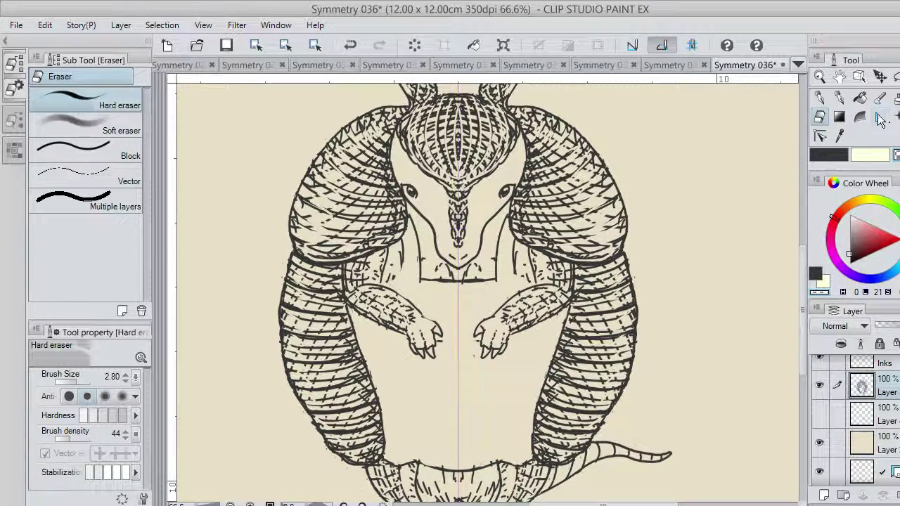
Ink short sleeve openings at the upper arms and add fur strokes inside the neckline with the Nib Letterer in dark ink.
{"action": "left_click", "coordinate": [839, 100]}
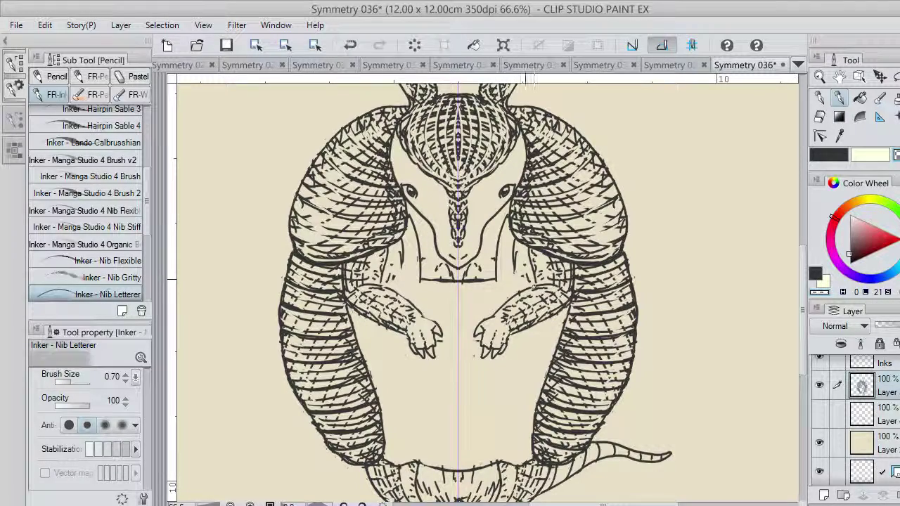
{"action": "key", "text": "ctrl+z"}
{"action": "left_click", "coordinate": [829, 155]}
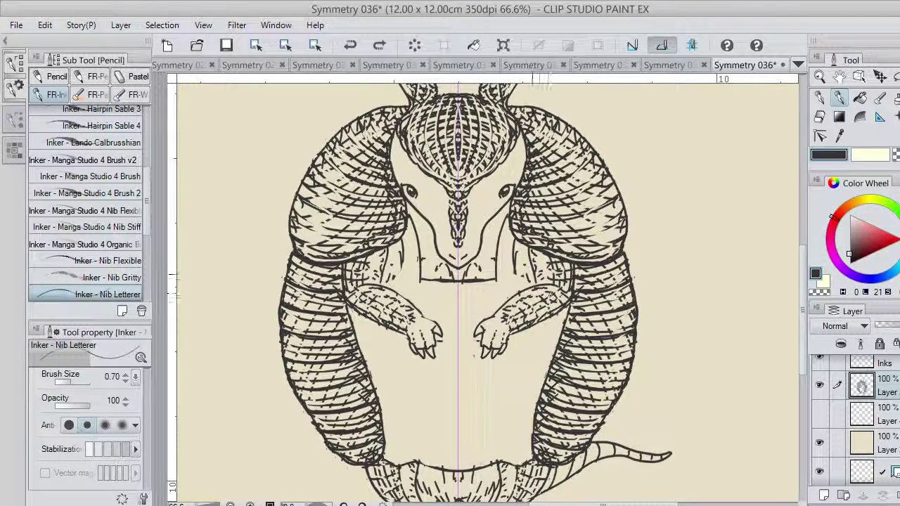
{"action": "left_click_drag", "start_coordinate": [516, 270], "coordinate": [533, 284]}
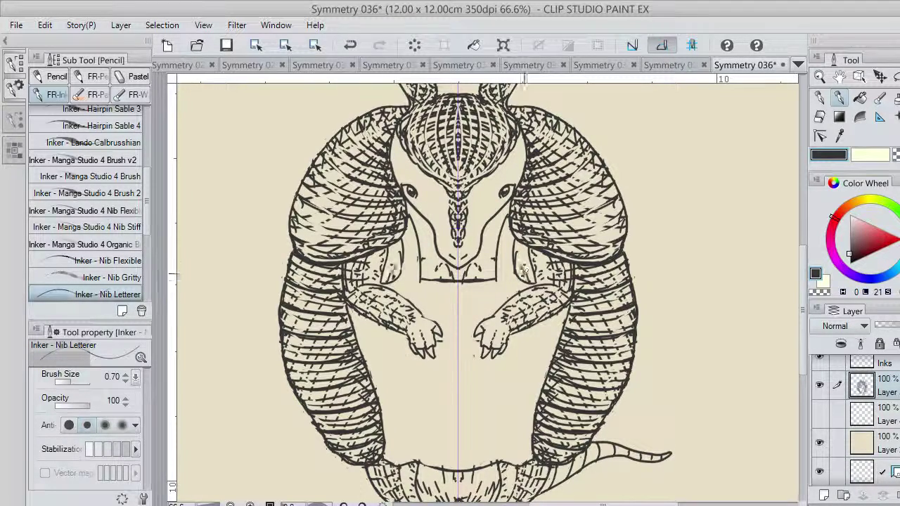
{"action": "mouse_move", "coordinate": [522, 249]}
{"action": "left_mouse_down"}
{"action": "mouse_move", "coordinate": [526, 266]}
{"action": "mouse_move", "coordinate": [483, 276]}
{"action": "mouse_move", "coordinate": [486, 262]}
{"action": "left_mouse_up"}
{"action": "mouse_move", "coordinate": [494, 230]}
{"action": "left_mouse_down"}
{"action": "mouse_move", "coordinate": [489, 258]}
{"action": "mouse_move", "coordinate": [496, 248]}
{"action": "left_mouse_up"}
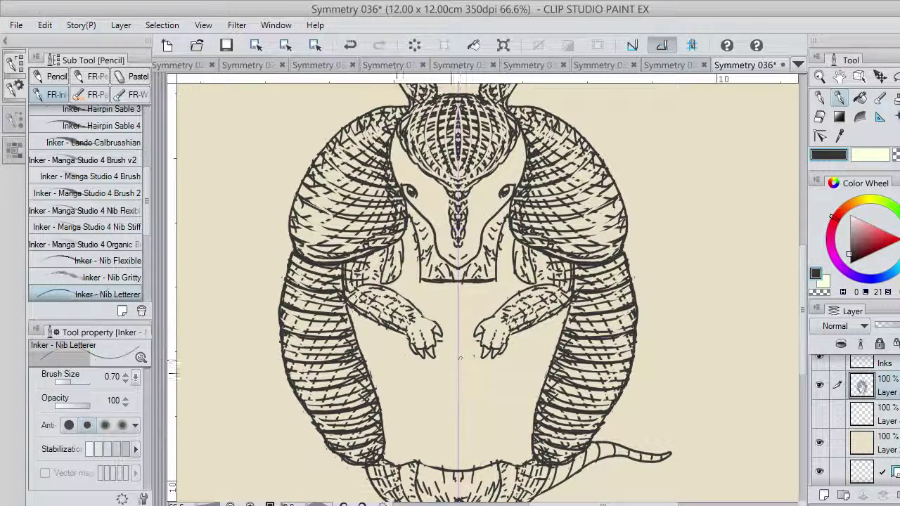
Draw a curved double-line waistband passing behind the hands, with a small central knot and hanging cords, undoing misplaced strokes.
{"action": "mouse_move", "coordinate": [357, 346]}
{"action": "left_mouse_down"}
{"action": "mouse_move", "coordinate": [458, 350]}
{"action": "mouse_move", "coordinate": [450, 378]}
{"action": "left_mouse_up"}
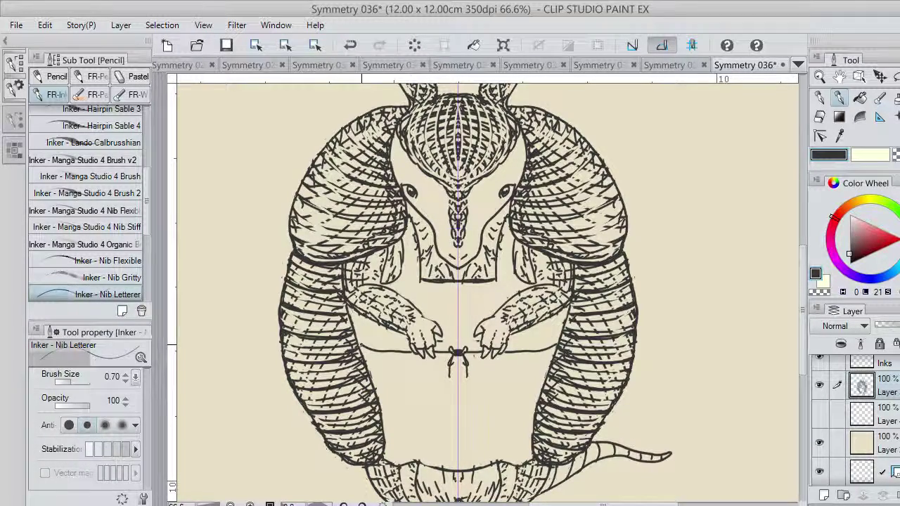
{"action": "left_click_drag", "start_coordinate": [356, 338], "coordinate": [392, 350]}
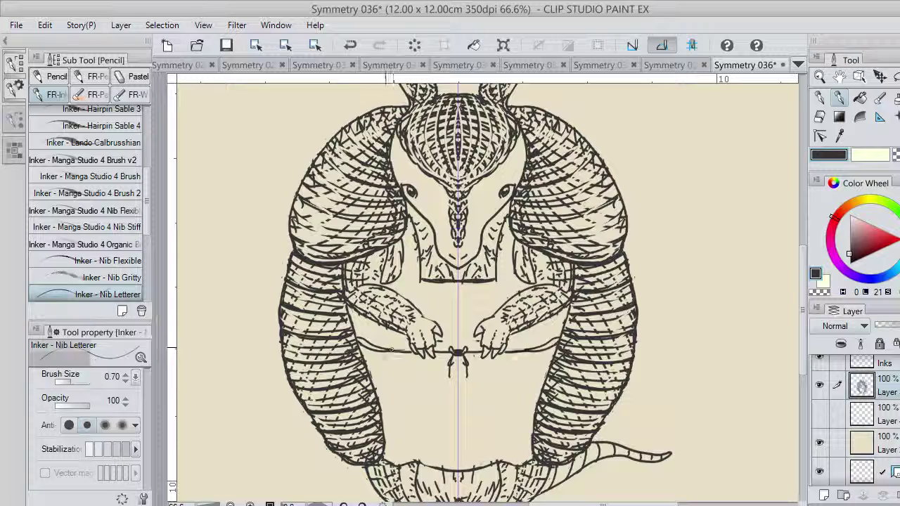
{"action": "key", "text": "ctrl+z"}
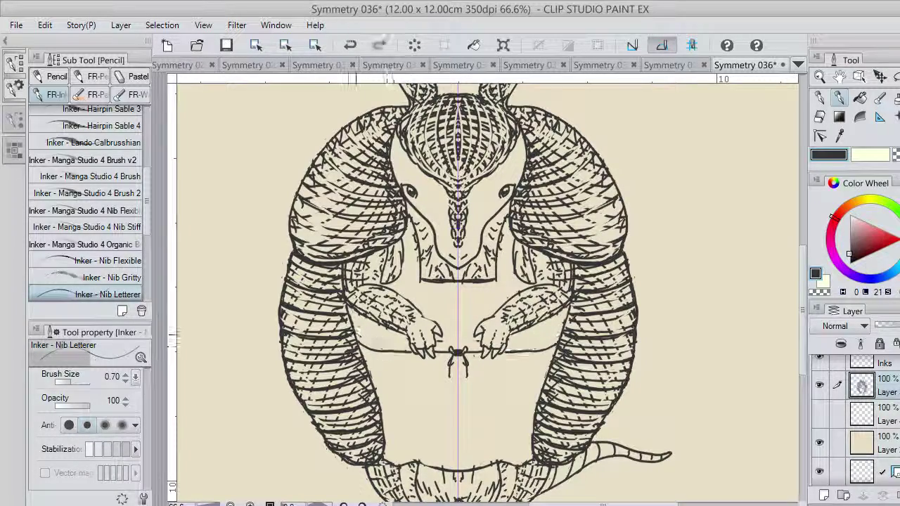
{"action": "mouse_move", "coordinate": [357, 332]}
{"action": "left_mouse_down"}
{"action": "mouse_move", "coordinate": [384, 350]}
{"action": "mouse_move", "coordinate": [358, 336]}
{"action": "mouse_move", "coordinate": [408, 347]}
{"action": "left_mouse_up"}
{"action": "key", "text": "ctrl+z"}
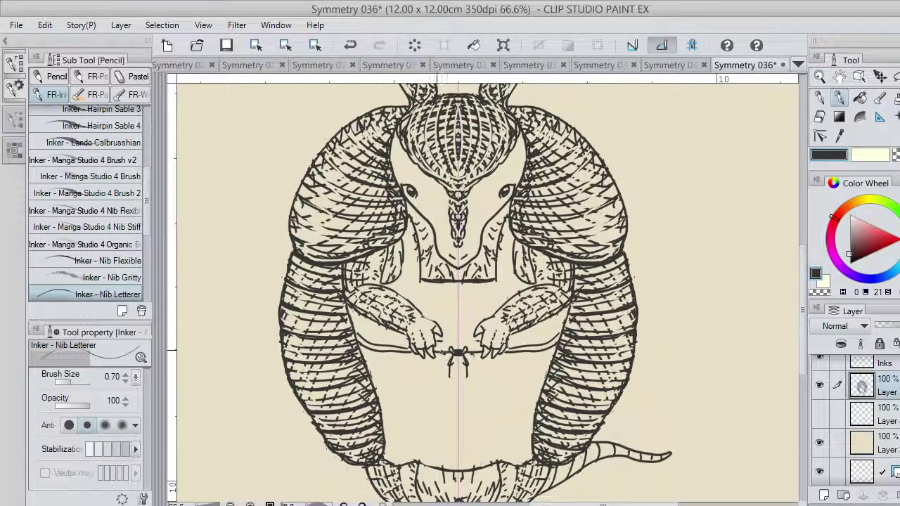
Shape the waist tie into a bow with two small loops and longer, double-outlined ends, undoing misplaced strokes.
{"action": "left_click_drag", "start_coordinate": [434, 352], "coordinate": [448, 351]}
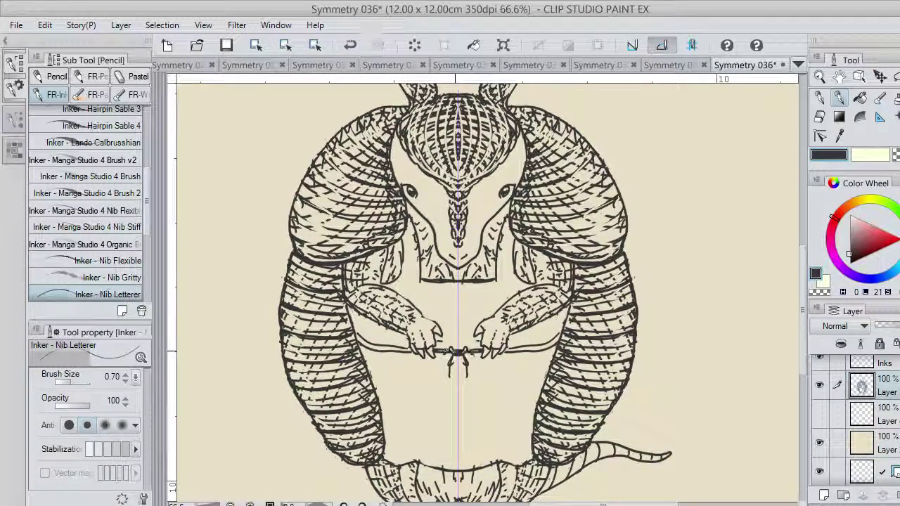
{"action": "key", "text": "ctrl+z"}
{"action": "left_click_drag", "start_coordinate": [452, 350], "coordinate": [450, 376]}
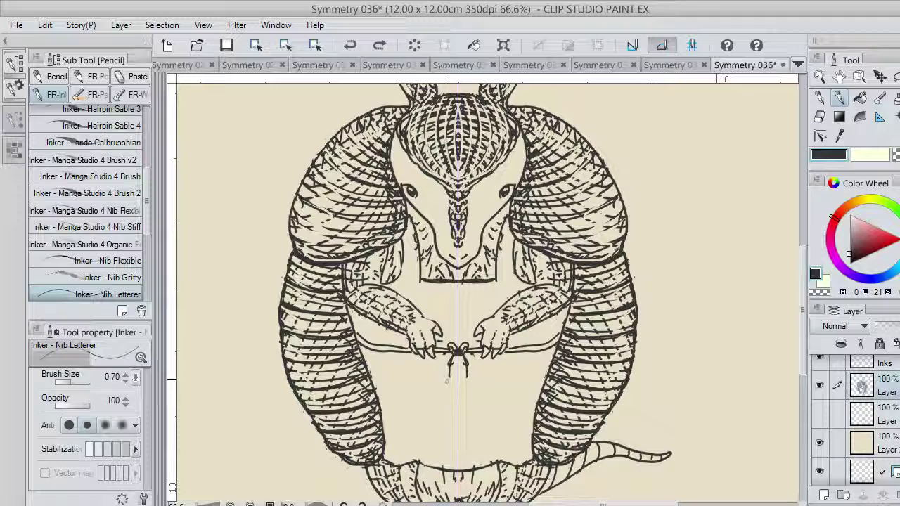
{"action": "mouse_move", "coordinate": [447, 381]}
{"action": "left_mouse_down"}
{"action": "mouse_move", "coordinate": [450, 392]}
{"action": "mouse_move", "coordinate": [455, 358]}
{"action": "left_mouse_up"}
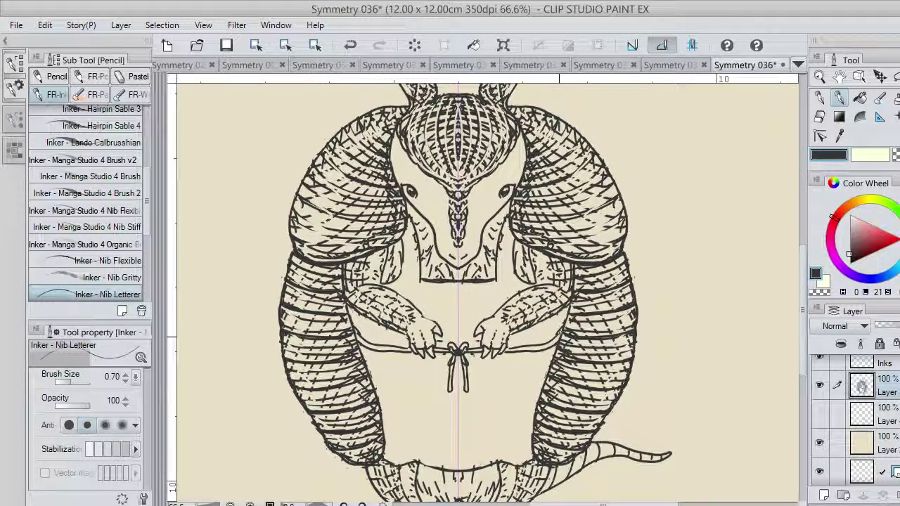
{"action": "key", "text": "ctrl+z"}
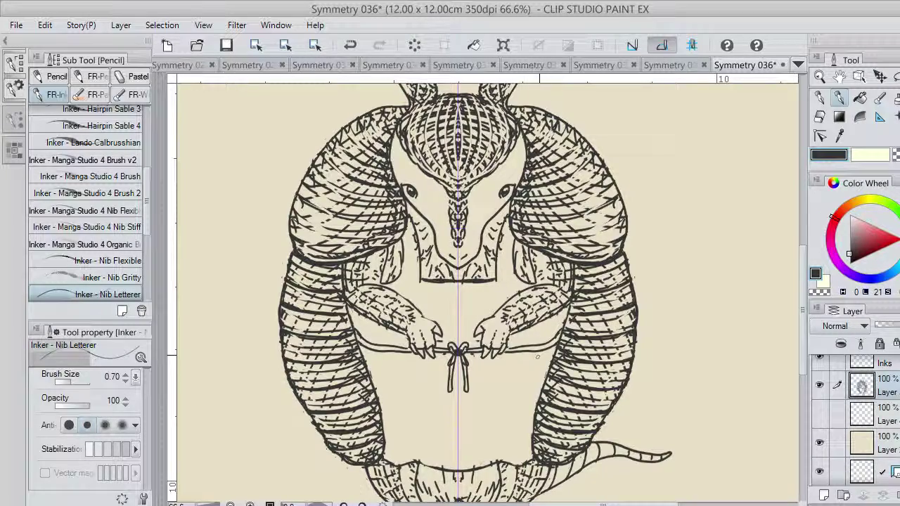
Add short fabric fold marks above and below the waistband and around the bow.
{"action": "mouse_move", "coordinate": [539, 371]}
{"action": "left_mouse_down"}
{"action": "mouse_move", "coordinate": [537, 350]}
{"action": "mouse_move", "coordinate": [517, 397]}
{"action": "left_mouse_up"}
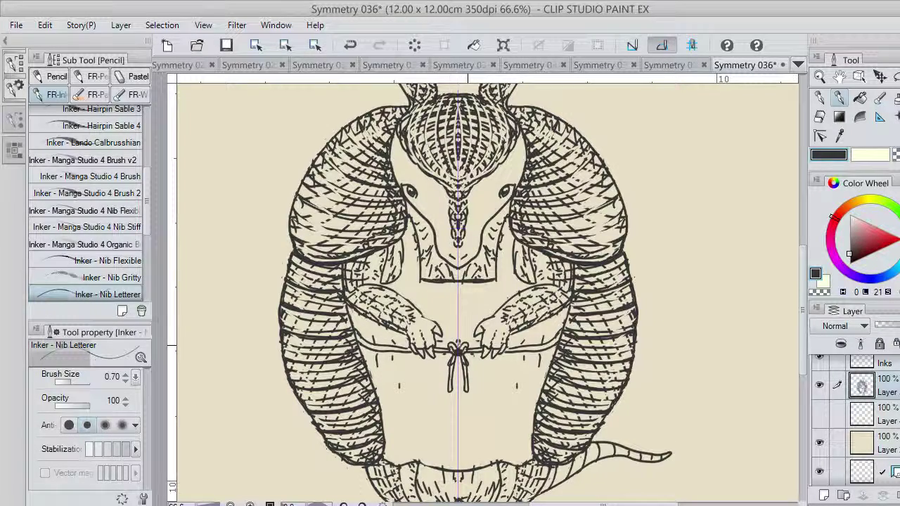
{"action": "key", "text": "ctrl+z"}
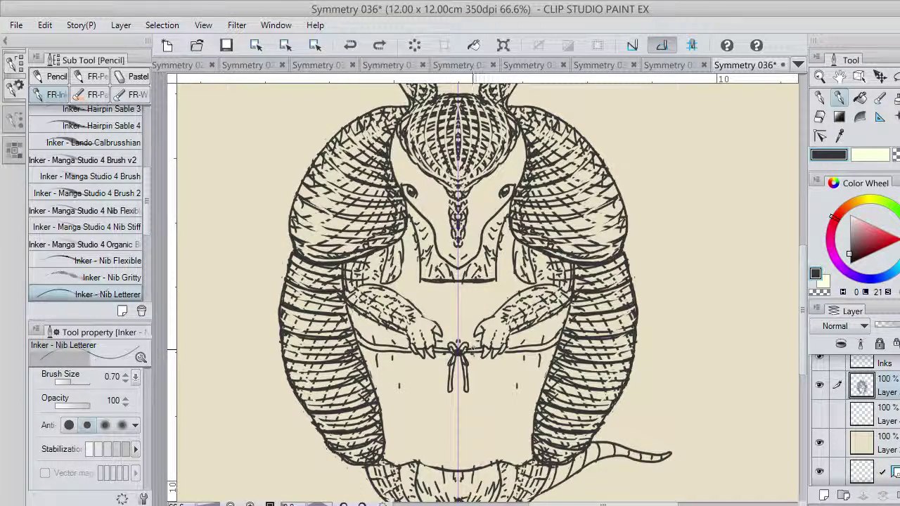
{"action": "left_click_drag", "start_coordinate": [483, 346], "coordinate": [474, 349]}
Taper the fold marks with transparent strokes and add small dark strokes along the inner shell edges beside the forearms.
{"action": "left_click", "coordinate": [895, 155]}
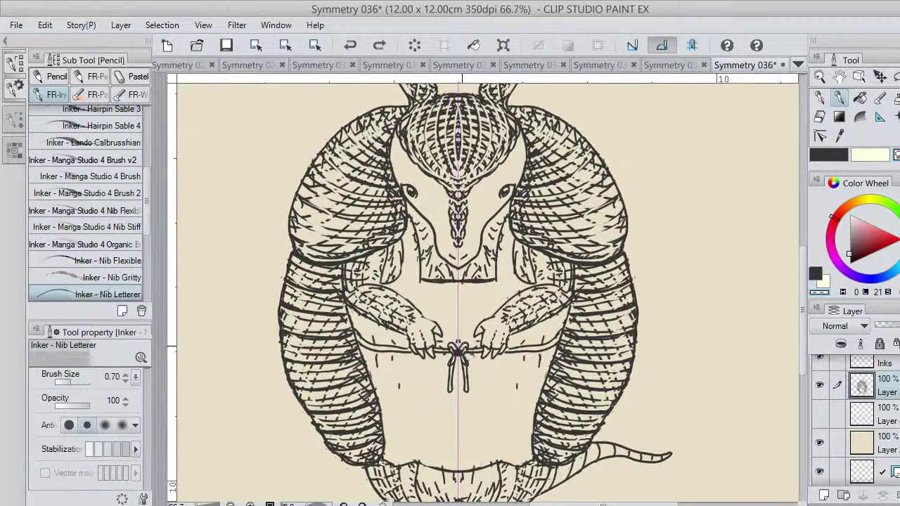
{"action": "scroll", "coordinate": [485, 341], "scroll_direction": "up", "scroll_amount": 4}
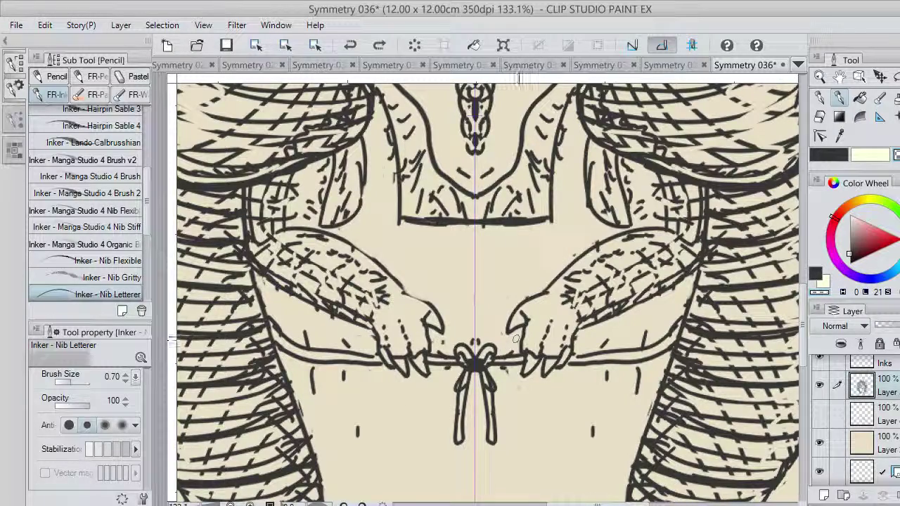
{"action": "left_click_drag", "start_coordinate": [522, 355], "coordinate": [497, 358]}
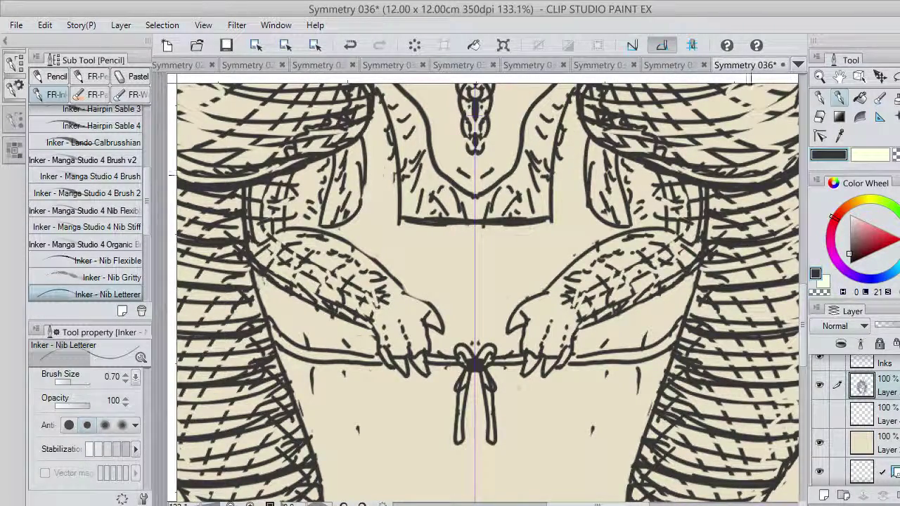
{"action": "left_click_drag", "start_coordinate": [631, 223], "coordinate": [631, 228]}
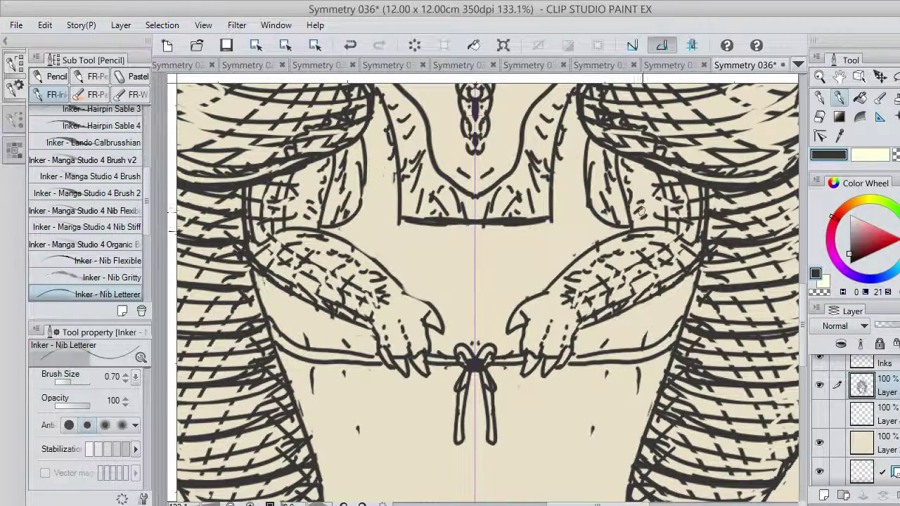
{"action": "left_click_drag", "start_coordinate": [721, 246], "coordinate": [692, 315]}
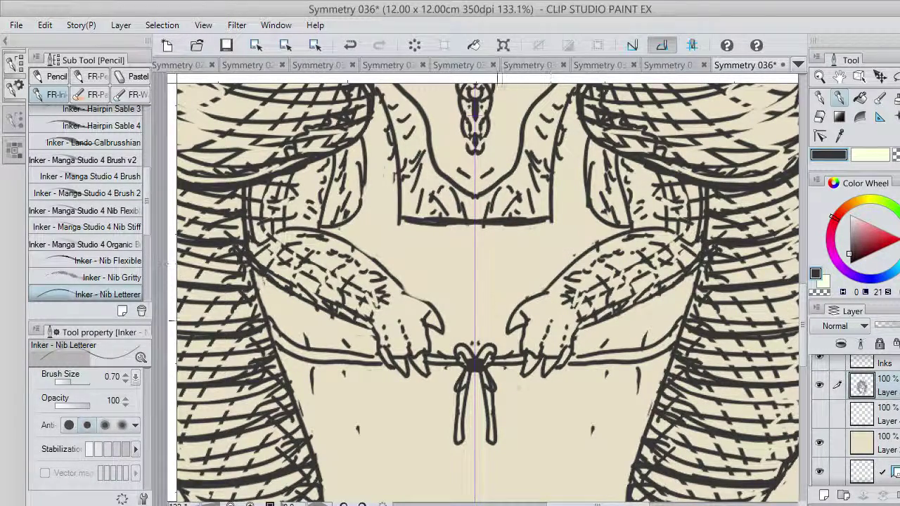
Clear the dark centre of the bow's knot with transparent strokes, undoing misplaced ones.
{"action": "left_click", "coordinate": [896, 155]}
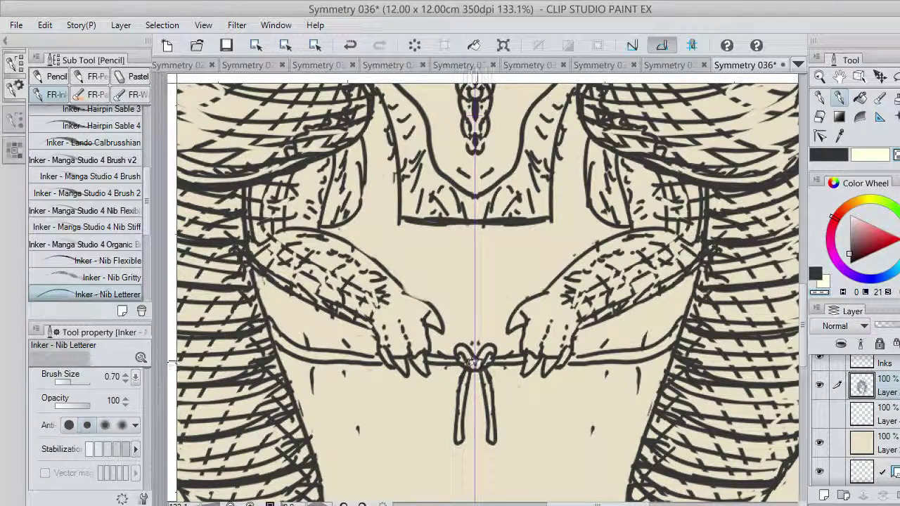
{"action": "key", "text": "ctrl+z"}
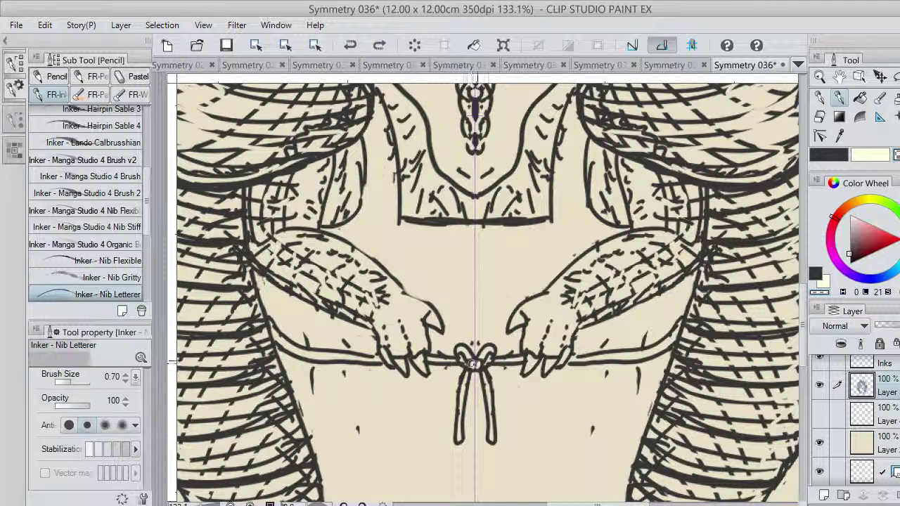
{"action": "left_click_drag", "start_coordinate": [471, 364], "coordinate": [476, 369]}
{"action": "key", "text": "ctrl+z"}
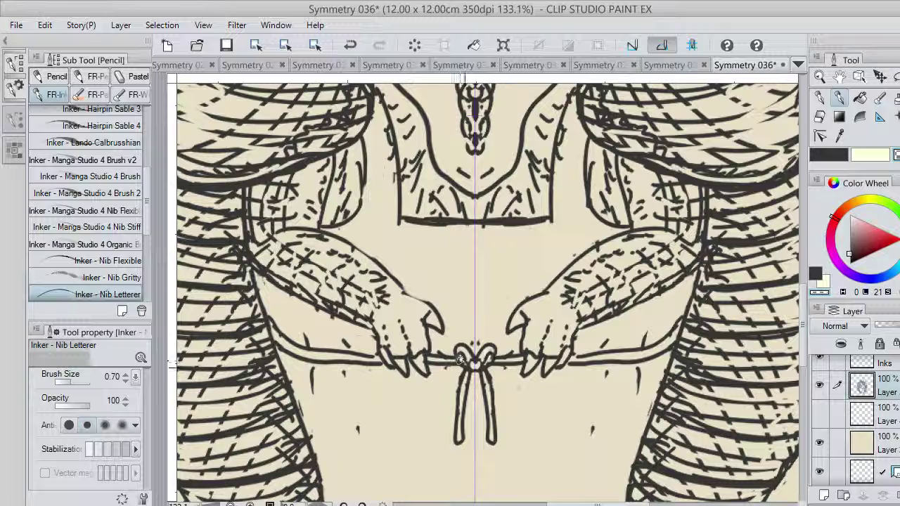
{"action": "key", "text": "ctrl+z"}
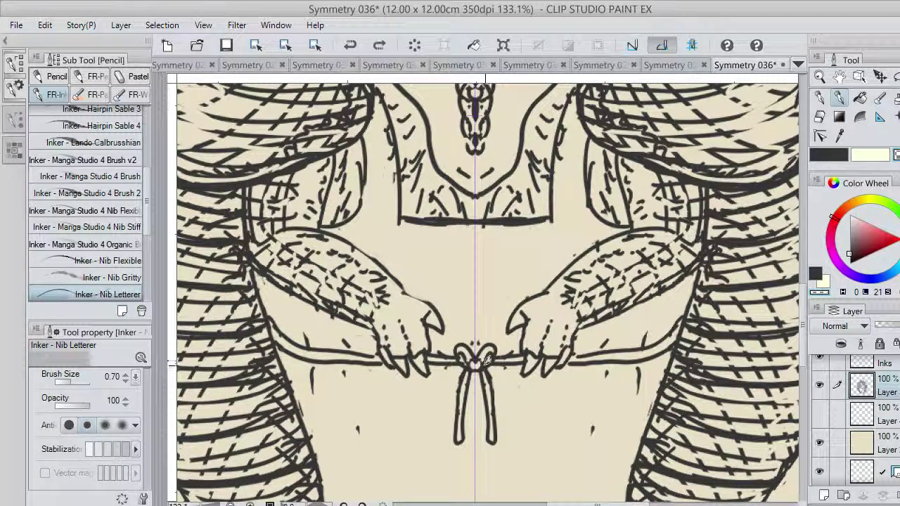
Redo the transparent stroke that clears the bow's knot and save the illustration.
{"action": "key", "text": "ctrl+y"}
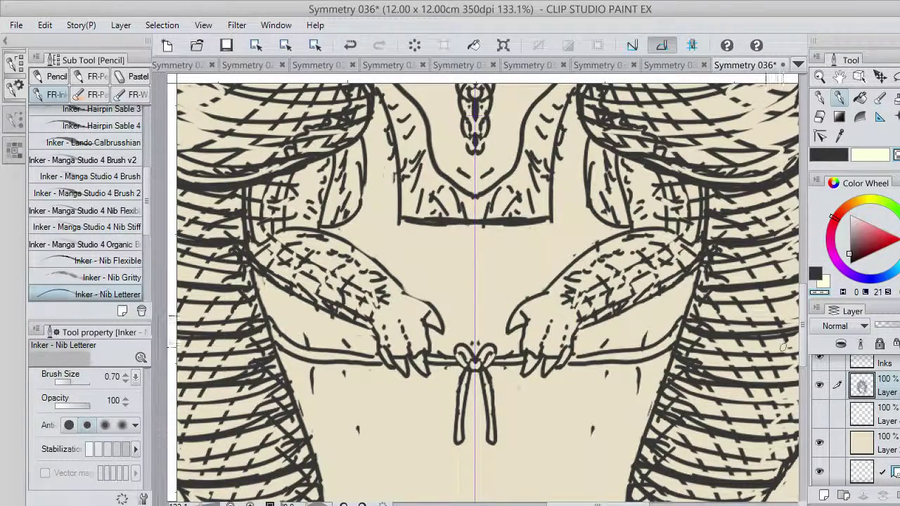
{"action": "left_click_drag", "start_coordinate": [801, 330], "coordinate": [793, 253]}
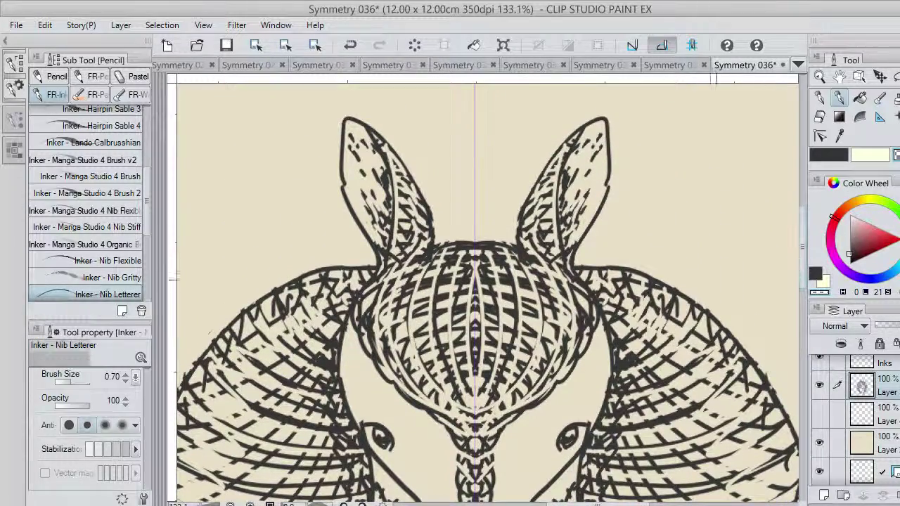
{"action": "scroll", "coordinate": [496, 343], "scroll_direction": "down", "scroll_amount": 2}
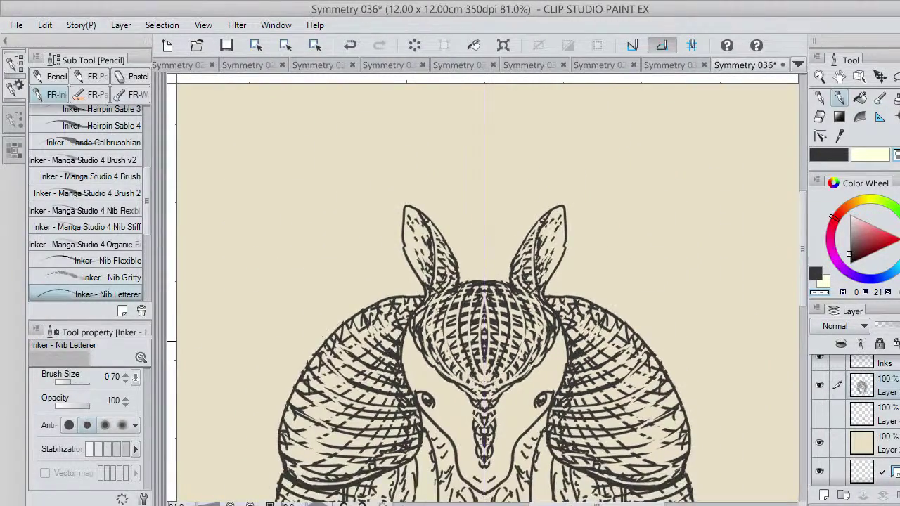
{"action": "scroll", "coordinate": [489, 341], "scroll_direction": "down", "scroll_amount": 8}
{"action": "left_click_drag", "start_coordinate": [802, 293], "coordinate": [790, 337]}
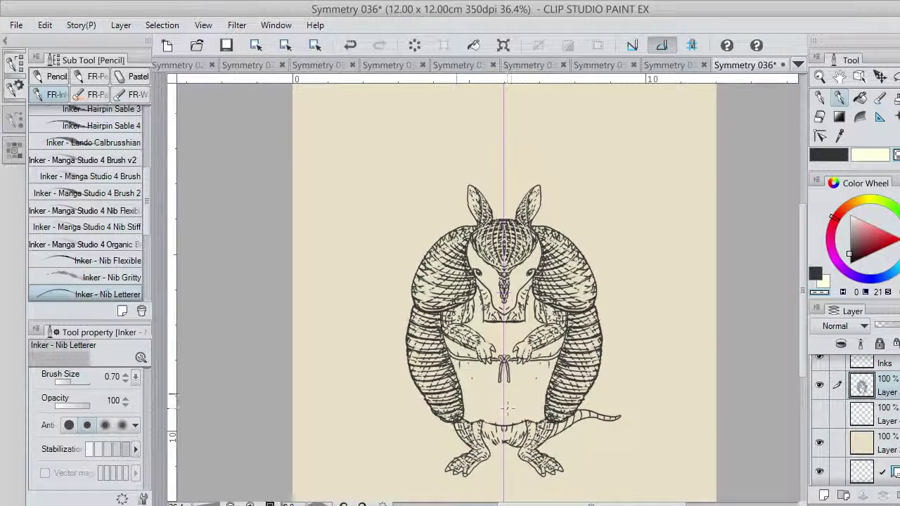
{"action": "scroll", "coordinate": [508, 408], "scroll_direction": "up", "scroll_amount": 1}
{"action": "scroll", "coordinate": [520, 376], "scroll_direction": "up", "scroll_amount": 1}
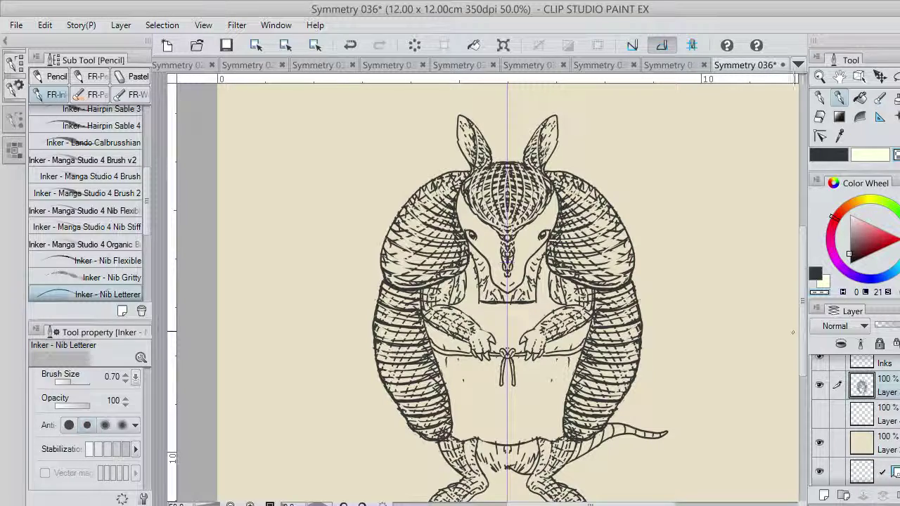
{"action": "mouse_move", "coordinate": [803, 350]}
{"action": "left_mouse_down"}
{"action": "mouse_move", "coordinate": [797, 355]}
{"action": "mouse_move", "coordinate": [804, 351]}
{"action": "left_mouse_up"}
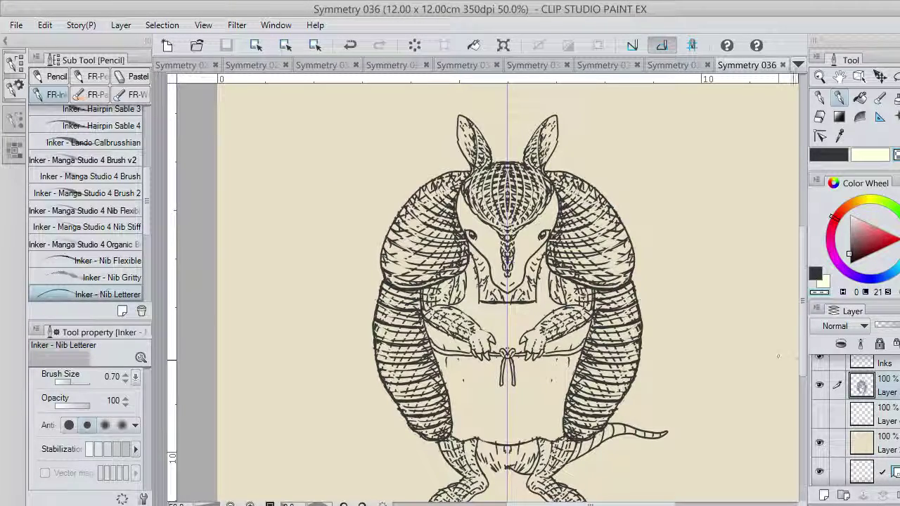
{"action": "left_click_drag", "start_coordinate": [802, 366], "coordinate": [802, 379]}
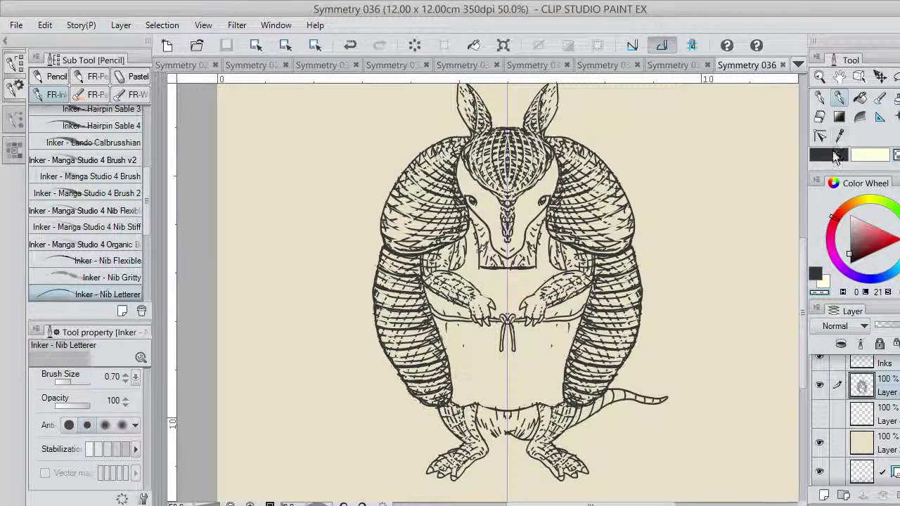
{"action": "left_click", "coordinate": [835, 155]}
{"action": "mouse_move", "coordinate": [580, 414]}
{"action": "left_mouse_down"}
{"action": "mouse_move", "coordinate": [575, 422]}
{"action": "mouse_move", "coordinate": [606, 408]}
{"action": "left_mouse_up"}
{"action": "key", "text": "ctrl+z"}
{"action": "key", "text": "ctrl+z"}
{"action": "key", "text": "ctrl+z"}
{"action": "key", "text": "ctrl+z"}
{"action": "key", "text": "ctrl+z"}
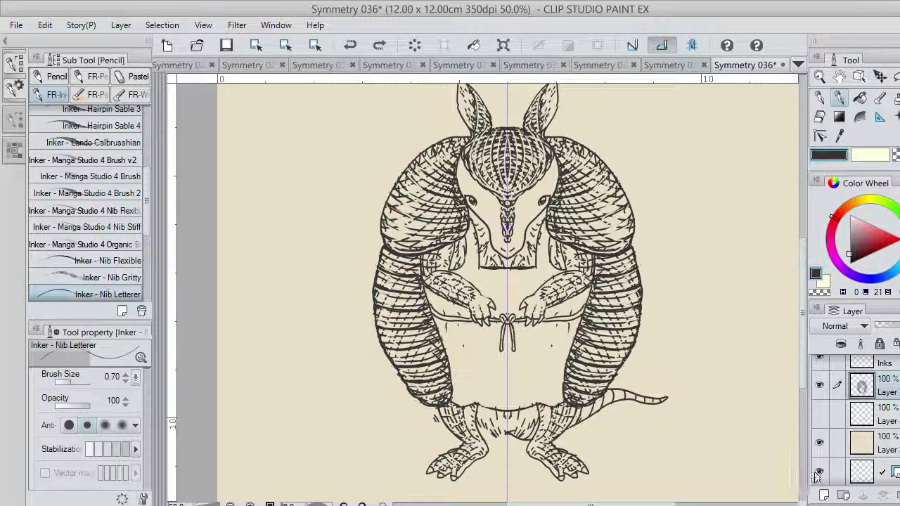
Hide the symmetry ruler layer and hatch the base of the tail with short dark strokes, refining them with the transparent colour.
{"action": "left_click", "coordinate": [819, 471]}
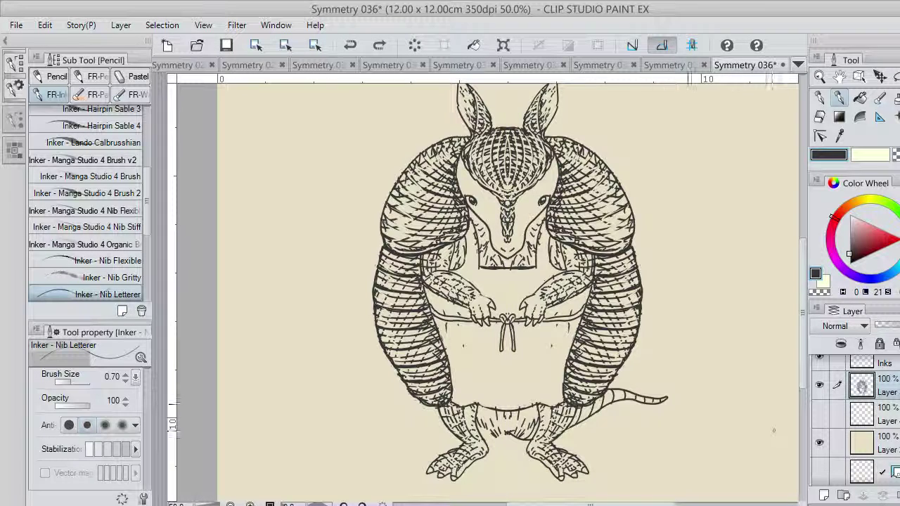
{"action": "mouse_move", "coordinate": [567, 423]}
{"action": "left_mouse_down"}
{"action": "mouse_move", "coordinate": [591, 414]}
{"action": "mouse_move", "coordinate": [619, 395]}
{"action": "left_mouse_up"}
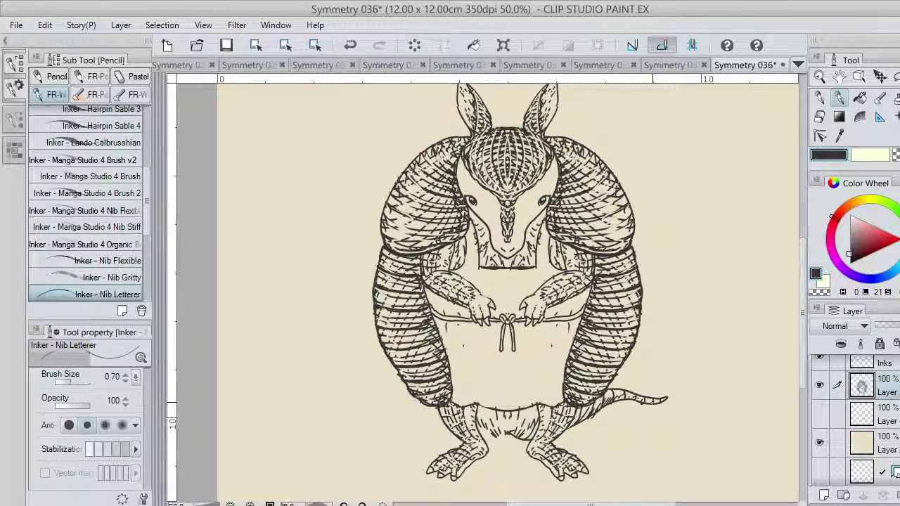
{"action": "scroll", "coordinate": [613, 412], "scroll_direction": "up", "scroll_amount": 3}
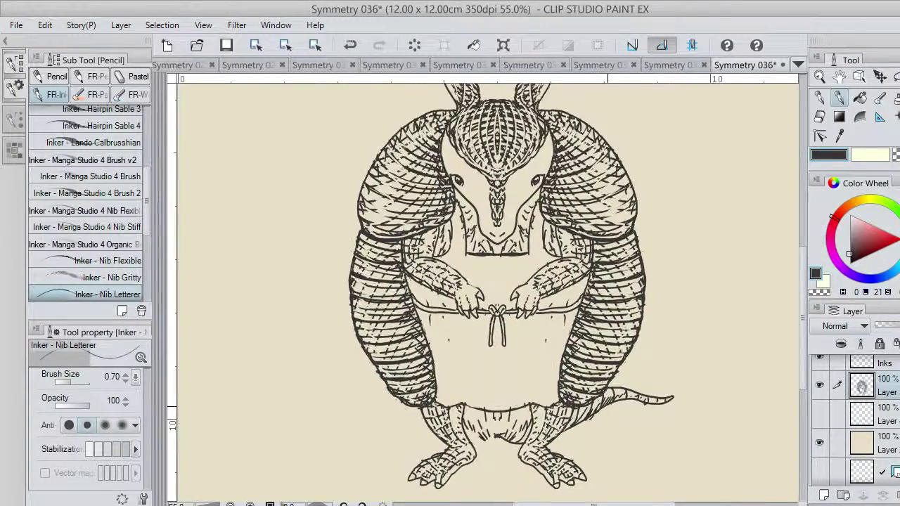
{"action": "left_click", "coordinate": [896, 155]}
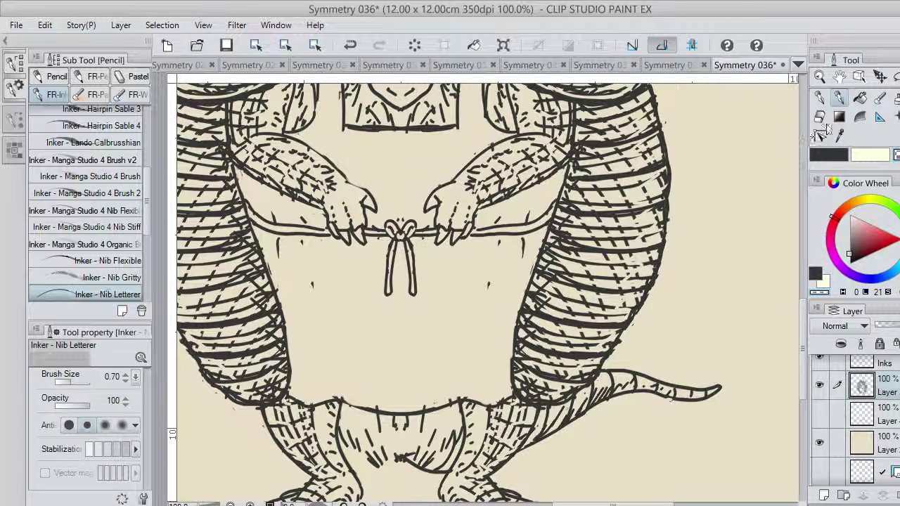
Add short dark fur strokes along the lower edge of the belly between the legs, undoing misplaced ones.
{"action": "left_click", "coordinate": [826, 155]}
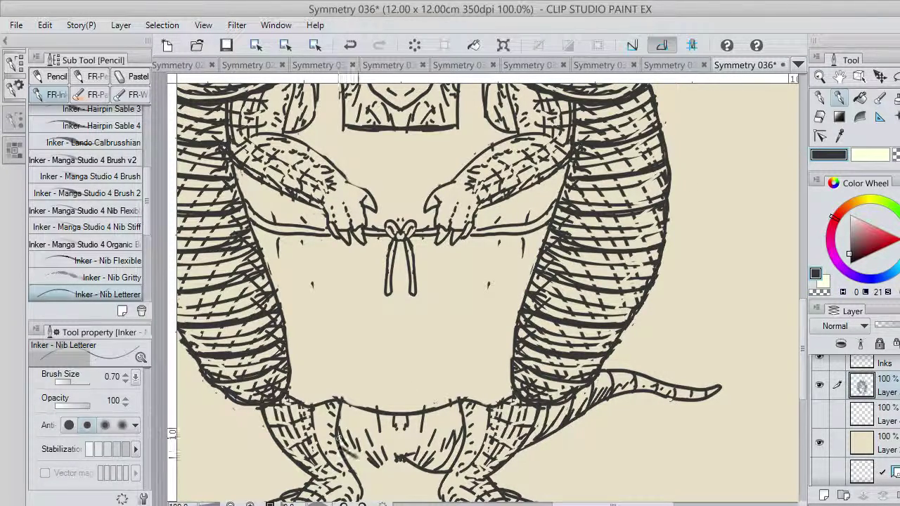
{"action": "key", "text": "ctrl+z"}
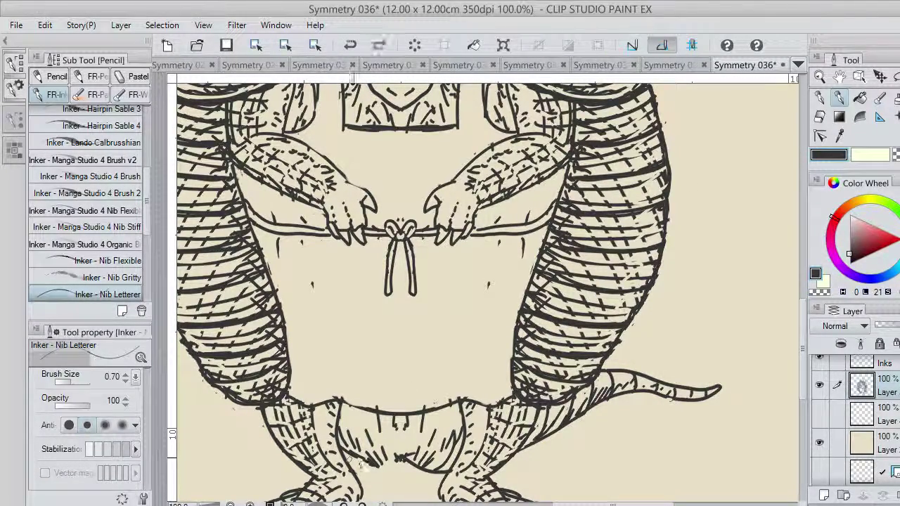
{"action": "key", "text": "ctrl+z"}
{"action": "mouse_move", "coordinate": [346, 452]}
{"action": "left_mouse_down"}
{"action": "mouse_move", "coordinate": [373, 471]}
{"action": "mouse_move", "coordinate": [450, 467]}
{"action": "left_mouse_up"}
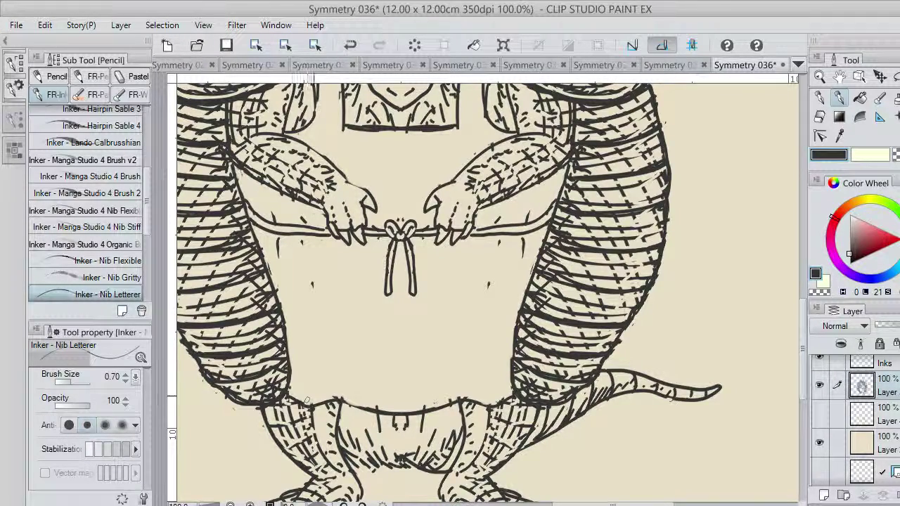
Draw asymmetrical dark fold lines of varying length on the lower half of the garment, below the bow.
{"action": "left_click_drag", "start_coordinate": [322, 362], "coordinate": [318, 388]}
{"action": "mouse_move", "coordinate": [348, 325]}
{"action": "left_mouse_down"}
{"action": "mouse_move", "coordinate": [346, 383]}
{"action": "mouse_move", "coordinate": [355, 392]}
{"action": "left_mouse_up"}
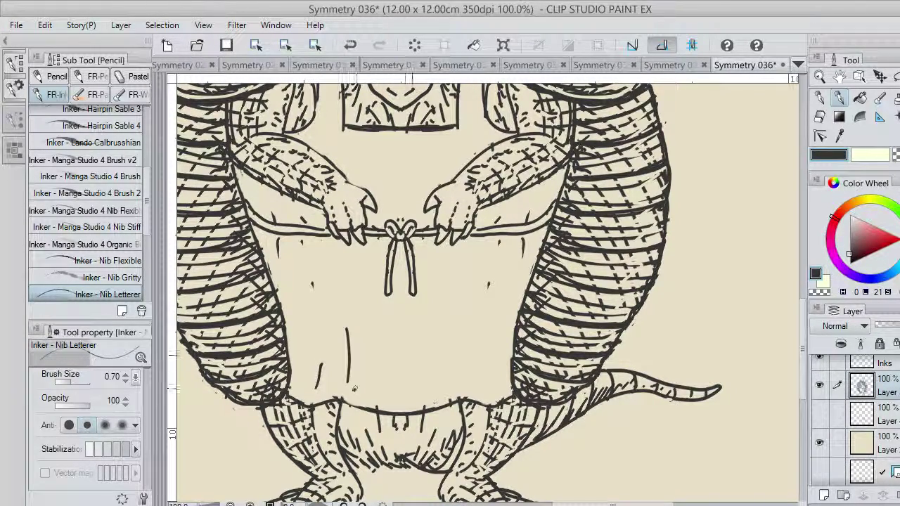
{"action": "left_click_drag", "start_coordinate": [413, 336], "coordinate": [404, 362]}
{"action": "mouse_move", "coordinate": [450, 304]}
{"action": "left_mouse_down"}
{"action": "mouse_move", "coordinate": [457, 392]}
{"action": "mouse_move", "coordinate": [485, 405]}
{"action": "left_mouse_up"}
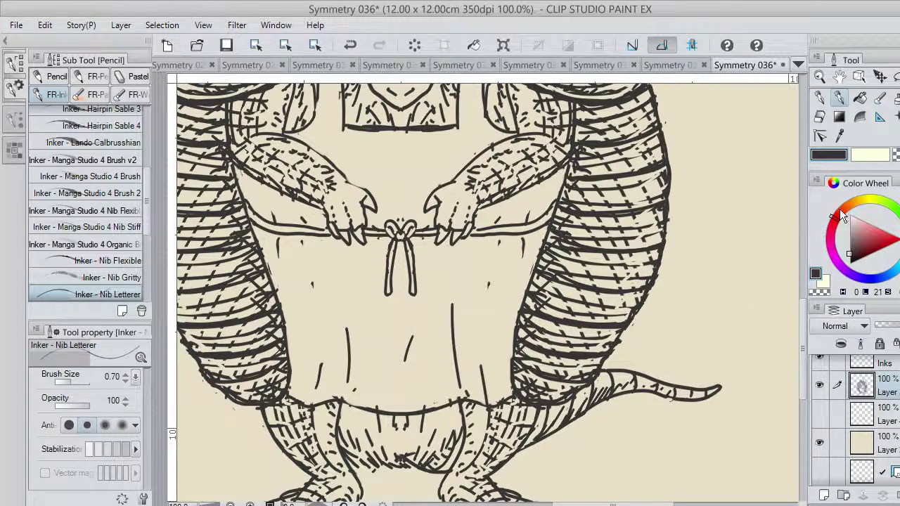
Clean up stray lines around the garment's hem above the legs with transparent strokes, undoing a misplaced one.
{"action": "left_click", "coordinate": [819, 291]}
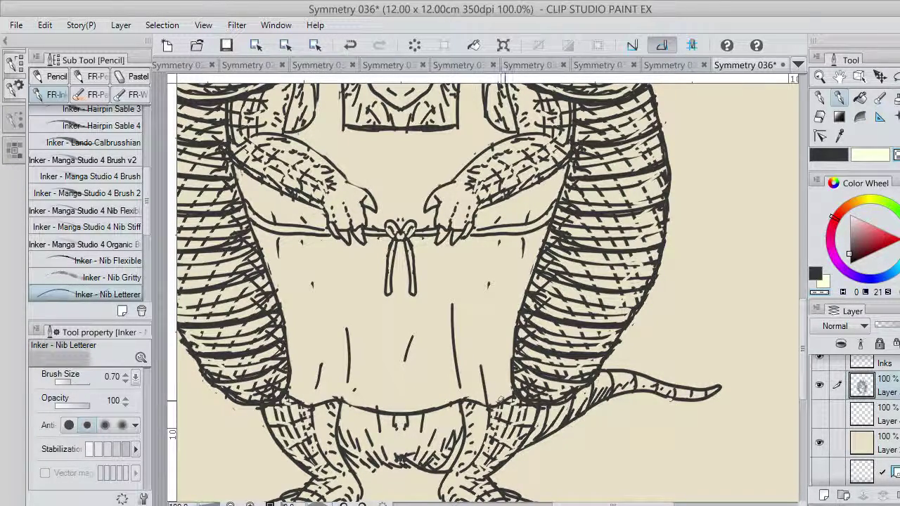
{"action": "left_click_drag", "start_coordinate": [496, 400], "coordinate": [511, 399]}
{"action": "key", "text": "ctrl+z"}
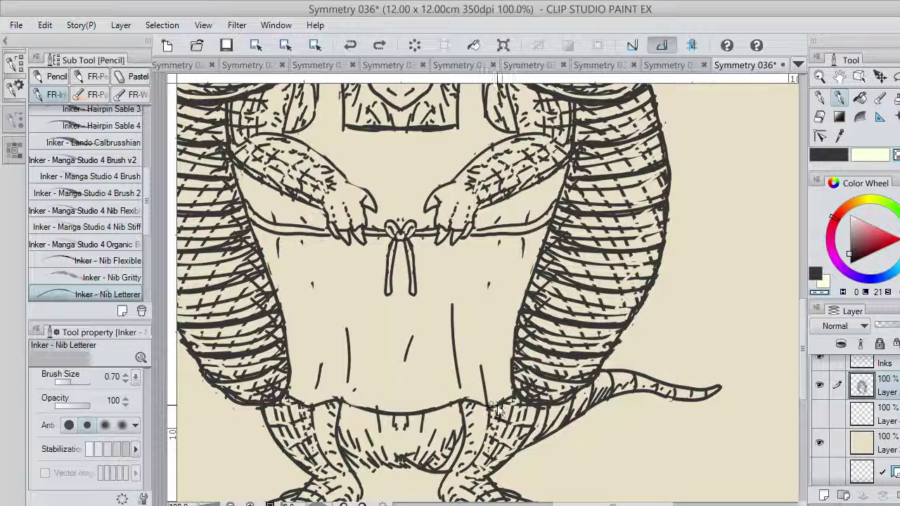
{"action": "left_click_drag", "start_coordinate": [491, 405], "coordinate": [508, 400]}
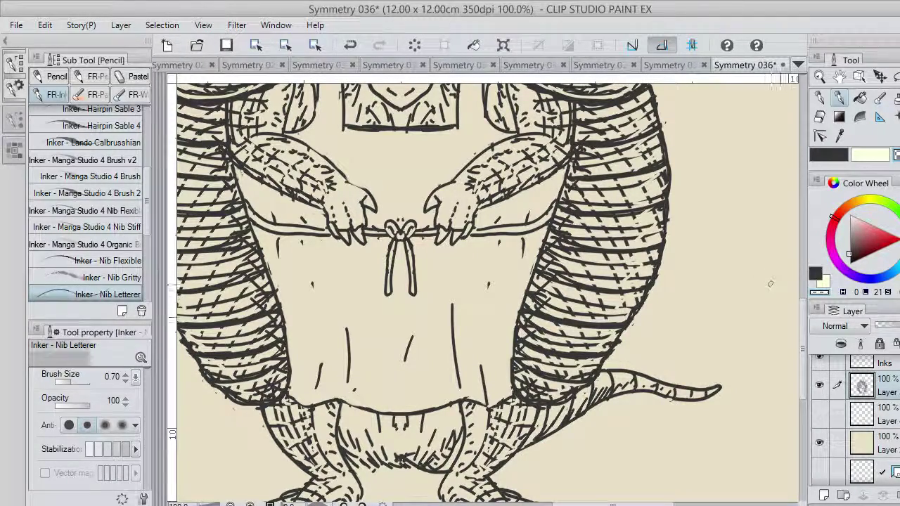
Draw a small dark rectangular tag lettered "ARM" on the garment's chest, tucked behind the viewer's right forearm.
{"action": "scroll", "coordinate": [420, 248], "scroll_direction": "up", "scroll_amount": 3}
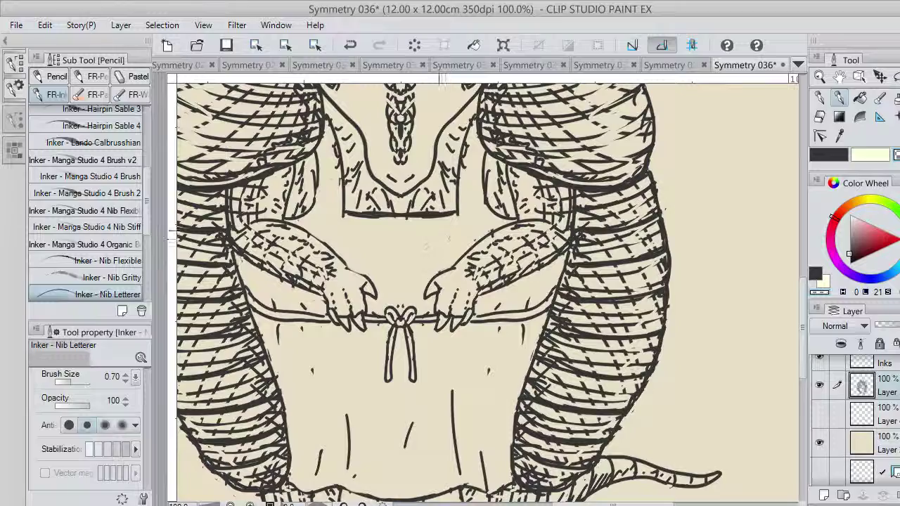
{"action": "left_click", "coordinate": [826, 154]}
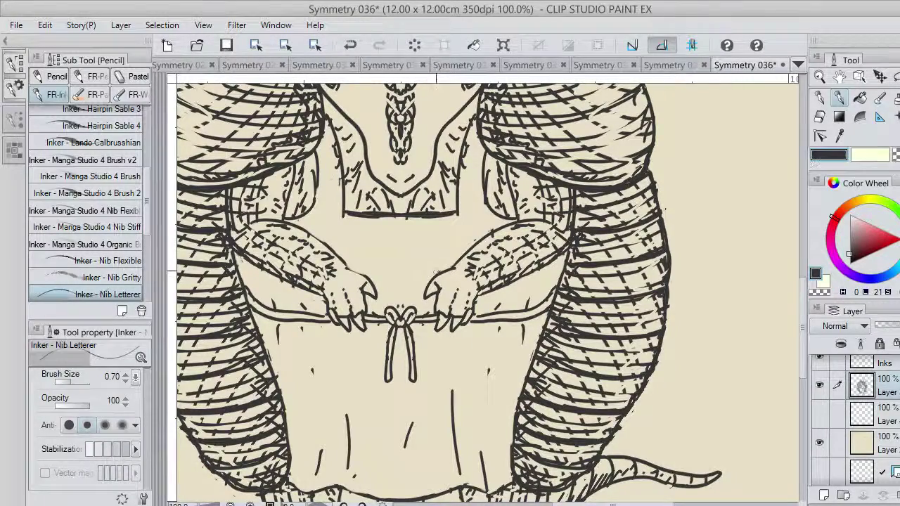
{"action": "left_click_drag", "start_coordinate": [439, 236], "coordinate": [482, 235]}
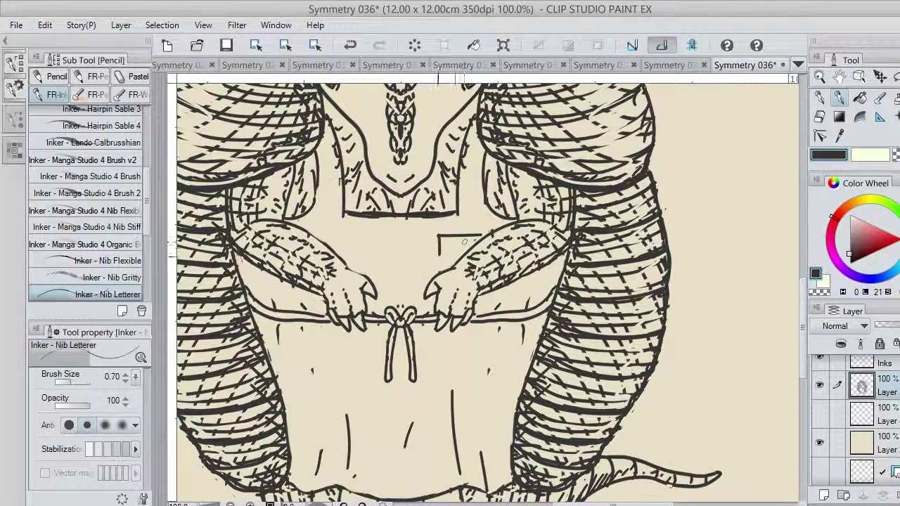
{"action": "left_click_drag", "start_coordinate": [440, 254], "coordinate": [479, 250]}
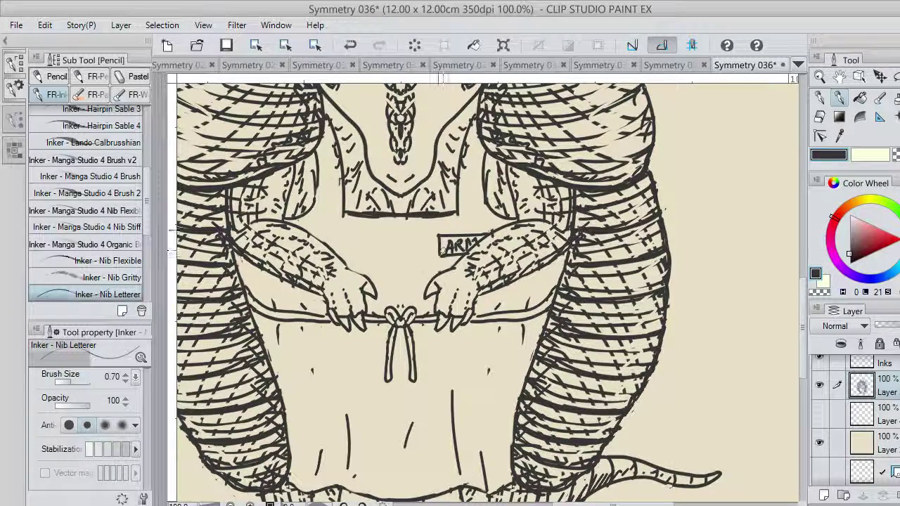
{"action": "mouse_move", "coordinate": [433, 237]}
{"action": "left_mouse_down"}
{"action": "mouse_move", "coordinate": [430, 253]}
{"action": "mouse_move", "coordinate": [437, 248]}
{"action": "left_mouse_up"}
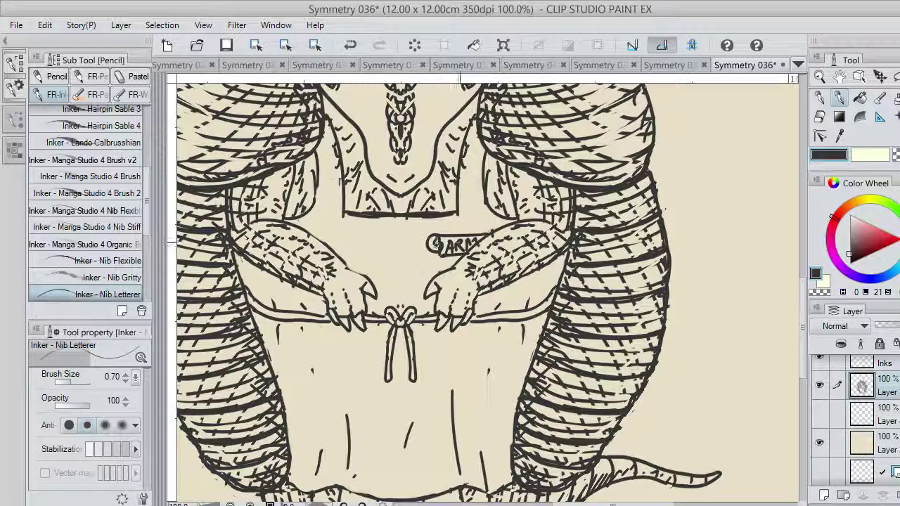
{"action": "key", "text": "ctrl+z"}
{"action": "key", "text": "ctrl+z"}
{"action": "key", "text": "ctrl+z"}
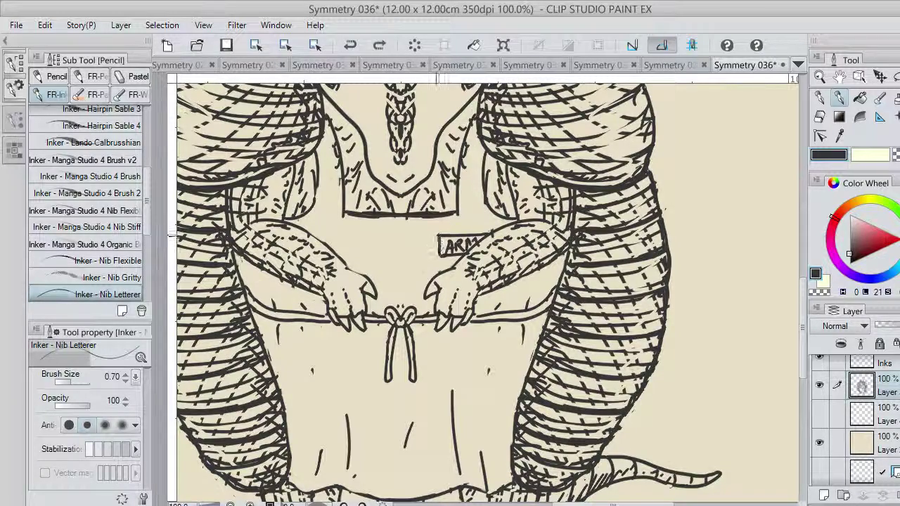
Draw a small circle over the tag's upper outer corner and clear the lines inside it with transparent strokes.
{"action": "left_click_drag", "start_coordinate": [438, 234], "coordinate": [438, 244]}
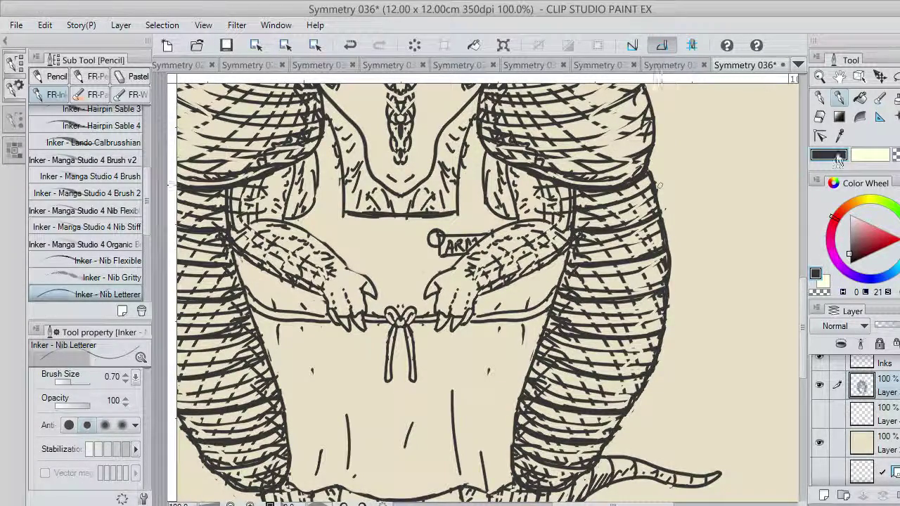
{"action": "left_click", "coordinate": [895, 155]}
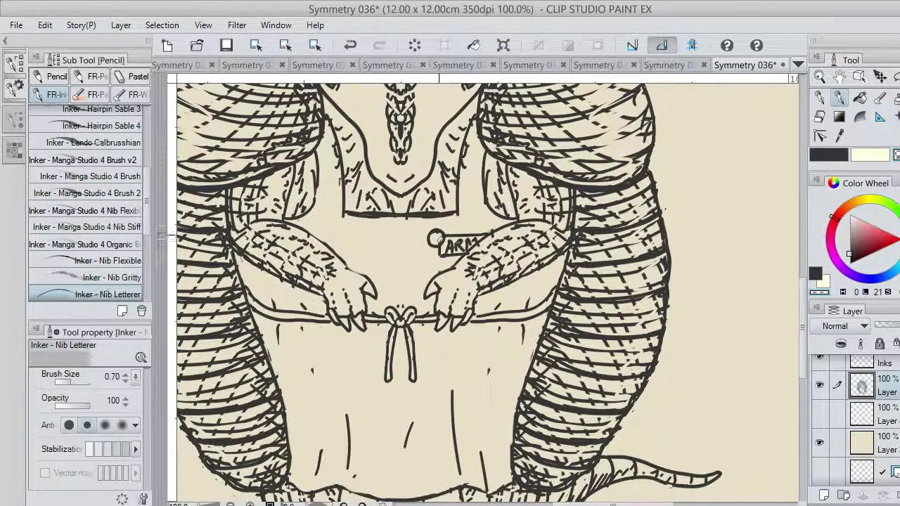
Draw a dark smiley face with two eyes and a curved mouth inside the circle, undoing and restoring strokes.
{"action": "key", "text": "c"}
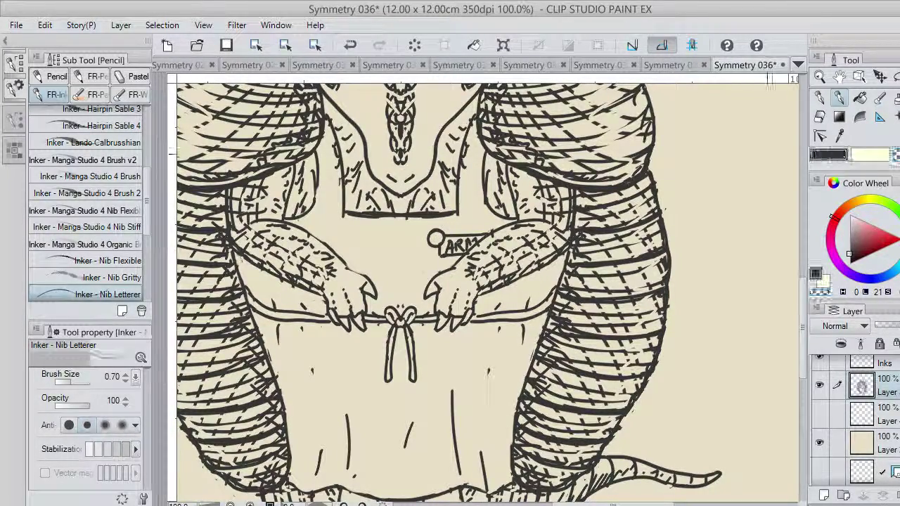
{"action": "left_click", "coordinate": [433, 236]}
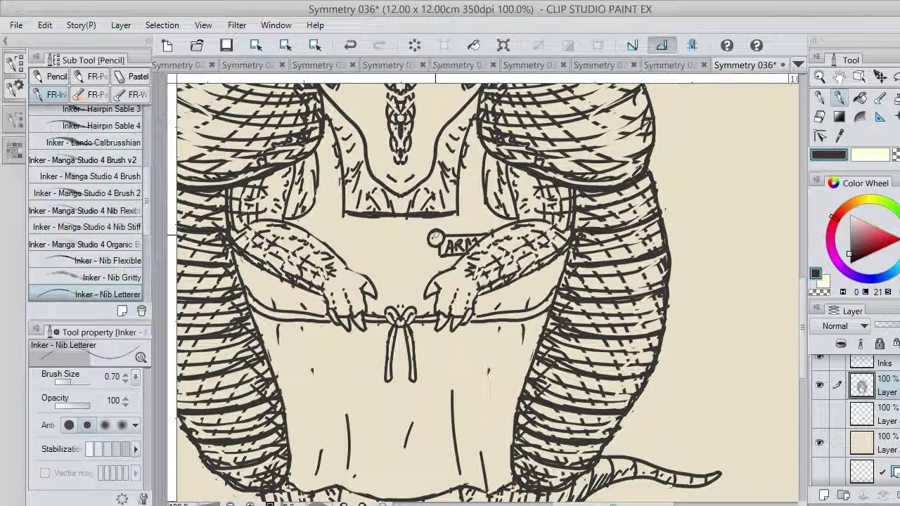
{"action": "left_click", "coordinate": [439, 235]}
{"action": "left_click_drag", "start_coordinate": [432, 239], "coordinate": [440, 240]}
{"action": "key", "text": "ctrl+z"}
{"action": "key", "text": "ctrl+z"}
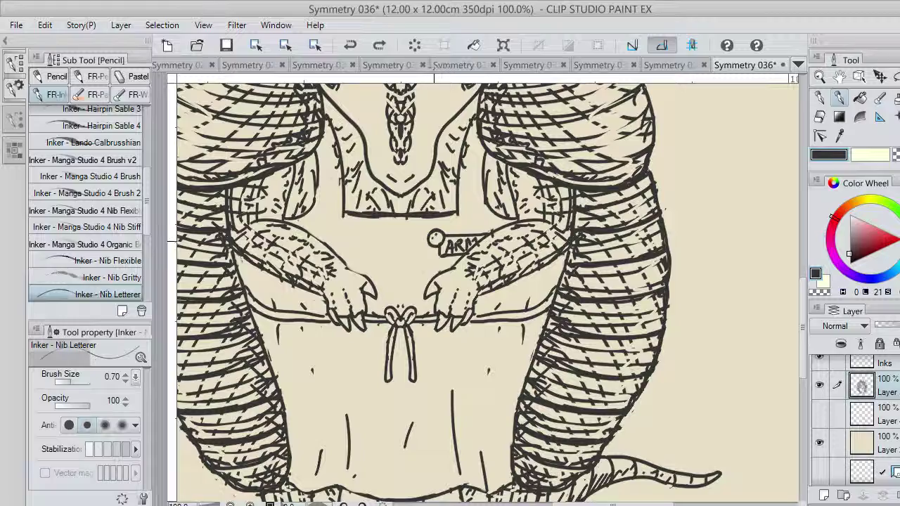
{"action": "key", "text": "ctrl+y"}
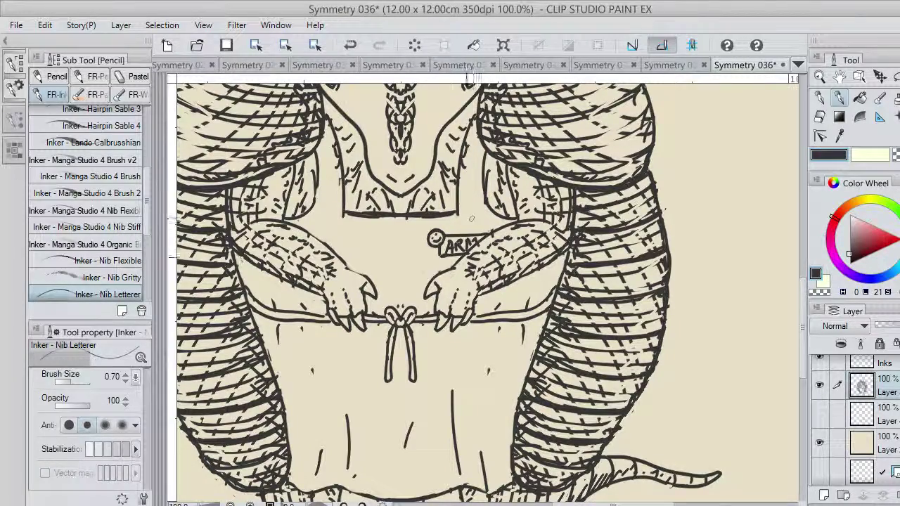
Thin the lower edge of the square neckline and trim stray marks beside it with transparent strokes.
{"action": "scroll", "coordinate": [411, 230], "scroll_direction": "up", "scroll_amount": 1}
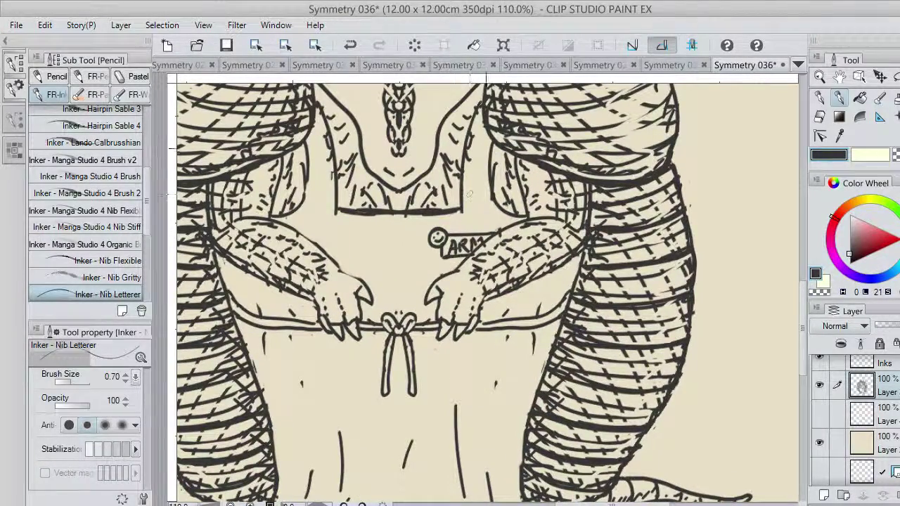
{"action": "key", "text": "c"}
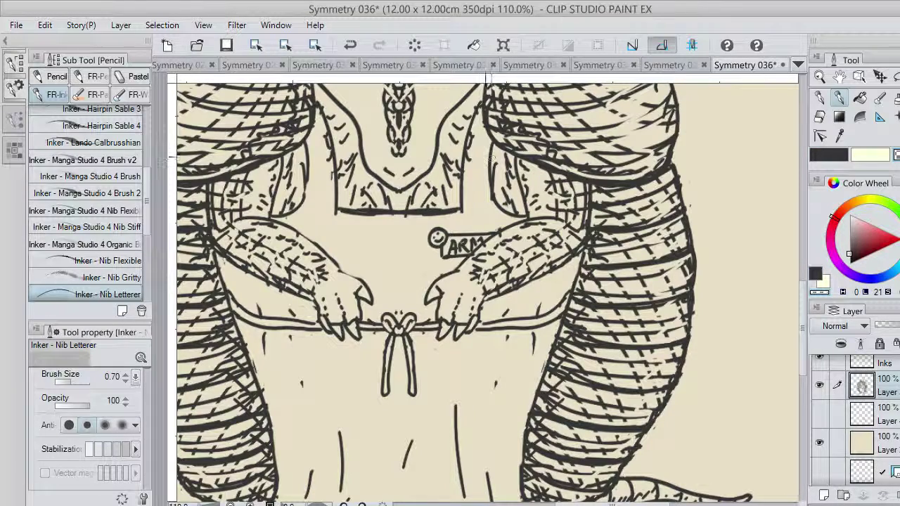
{"action": "left_click_drag", "start_coordinate": [473, 135], "coordinate": [473, 129]}
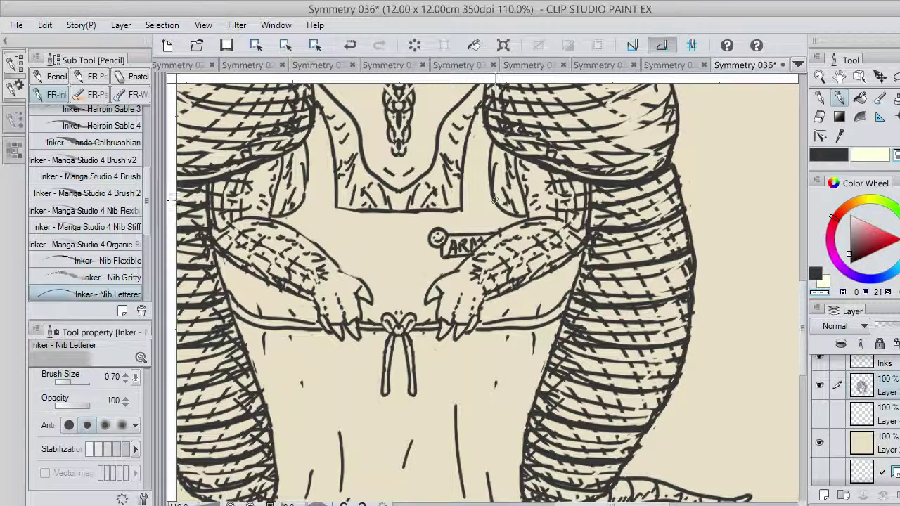
Turn on the symmetry ruler and draw a mirrored dark second line just below the square neckline's lower edge, undoing stray strokes.
{"action": "left_click", "coordinate": [815, 155]}
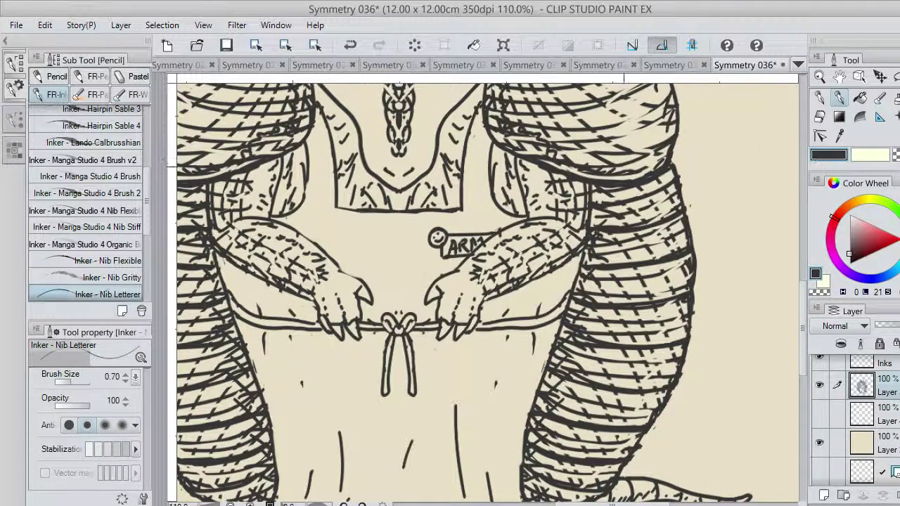
{"action": "left_click_drag", "start_coordinate": [331, 209], "coordinate": [448, 210]}
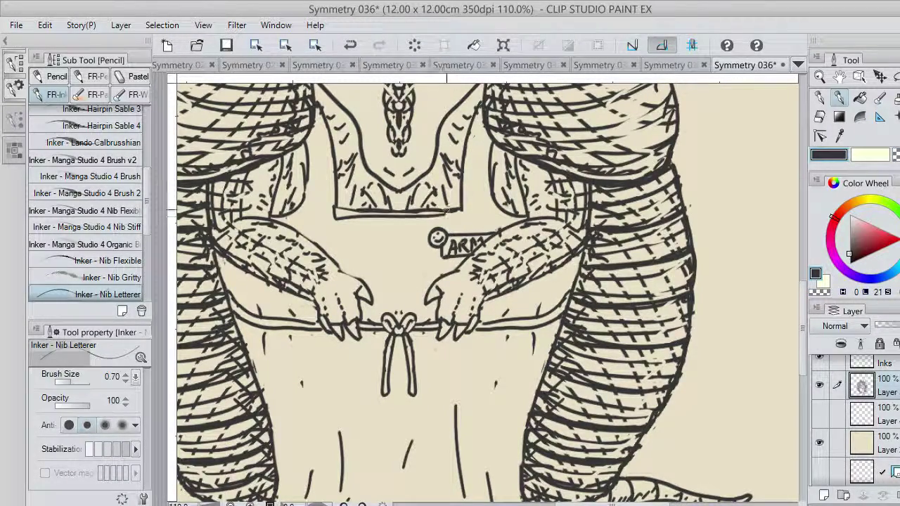
{"action": "key", "text": "ctrl+z"}
{"action": "left_click", "coordinate": [820, 471]}
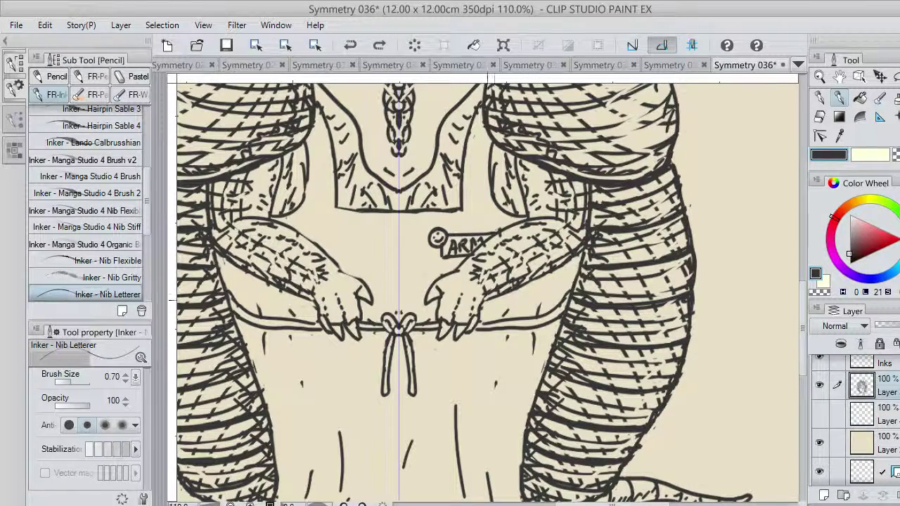
{"action": "left_click_drag", "start_coordinate": [337, 215], "coordinate": [394, 218]}
{"action": "key", "text": "ctrl+z"}
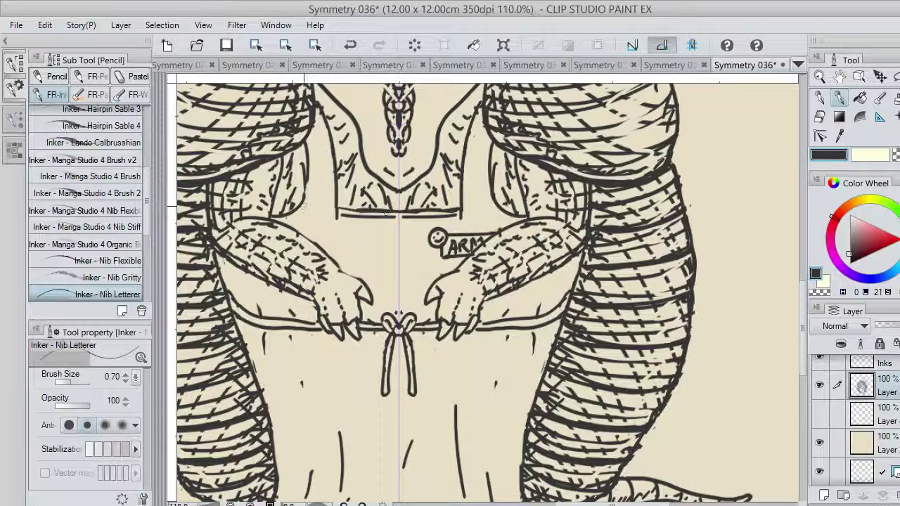
Draw mirrored dark edge lines for the garment's armholes beside both upper arms, undoing unwanted strokes.
{"action": "mouse_move", "coordinate": [274, 216]}
{"action": "left_mouse_down"}
{"action": "mouse_move", "coordinate": [313, 186]}
{"action": "mouse_move", "coordinate": [308, 149]}
{"action": "mouse_move", "coordinate": [311, 194]}
{"action": "left_mouse_up"}
{"action": "key", "text": "ctrl+z"}
{"action": "key", "text": "ctrl+z"}
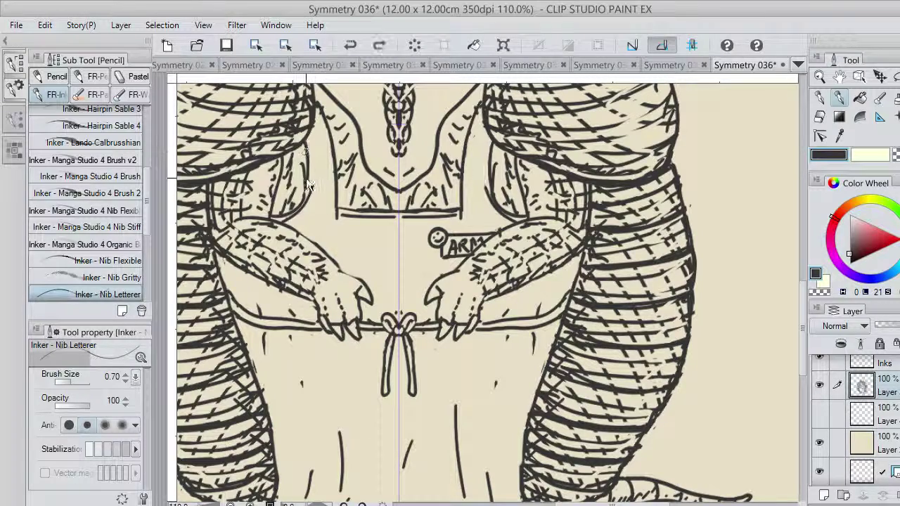
{"action": "left_click_drag", "start_coordinate": [308, 139], "coordinate": [310, 197]}
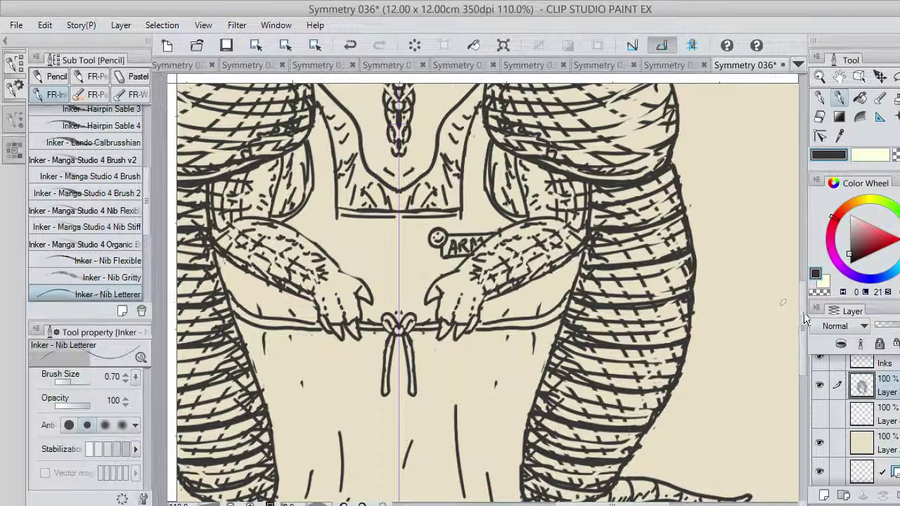
Draw a mirrored second line just above the garment's wavy bottom hem, following its curve.
{"action": "scroll", "coordinate": [485, 292], "scroll_direction": "down", "scroll_amount": 4}
{"action": "scroll", "coordinate": [485, 291], "scroll_direction": "down", "scroll_amount": 2}
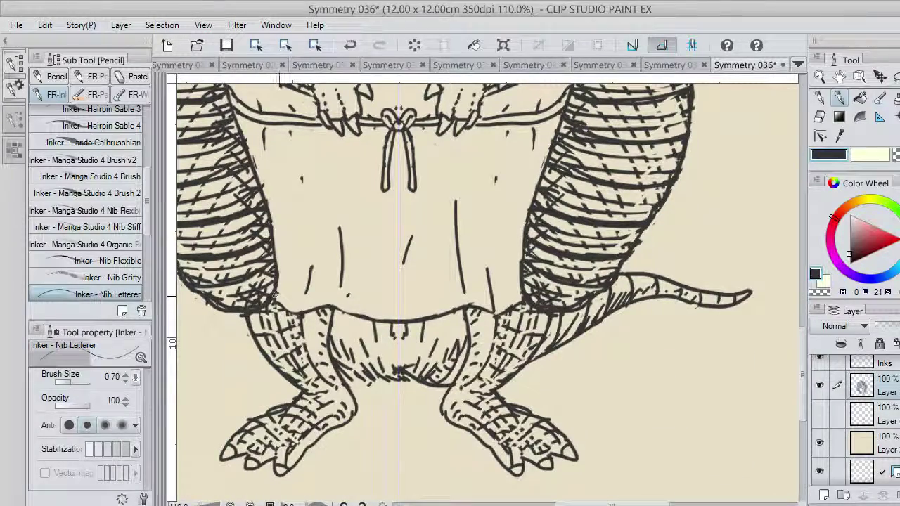
{"action": "mouse_move", "coordinate": [276, 295]}
{"action": "left_mouse_down"}
{"action": "mouse_move", "coordinate": [304, 313]}
{"action": "mouse_move", "coordinate": [400, 311]}
{"action": "left_mouse_up"}
{"action": "key", "text": "ctrl+z"}
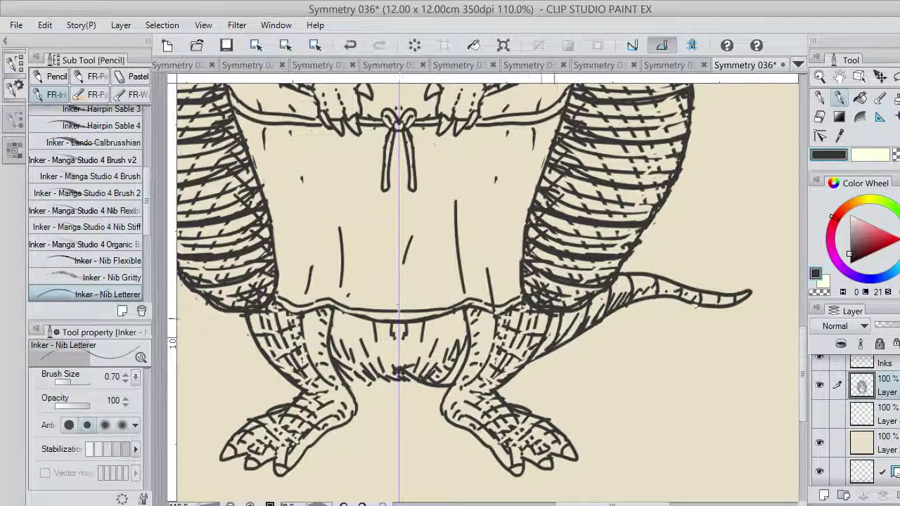
Trim the marks along the garment's sides below the waist tie with transparent strokes, undoing and restoring the change.
{"action": "left_click_drag", "start_coordinate": [802, 372], "coordinate": [783, 329]}
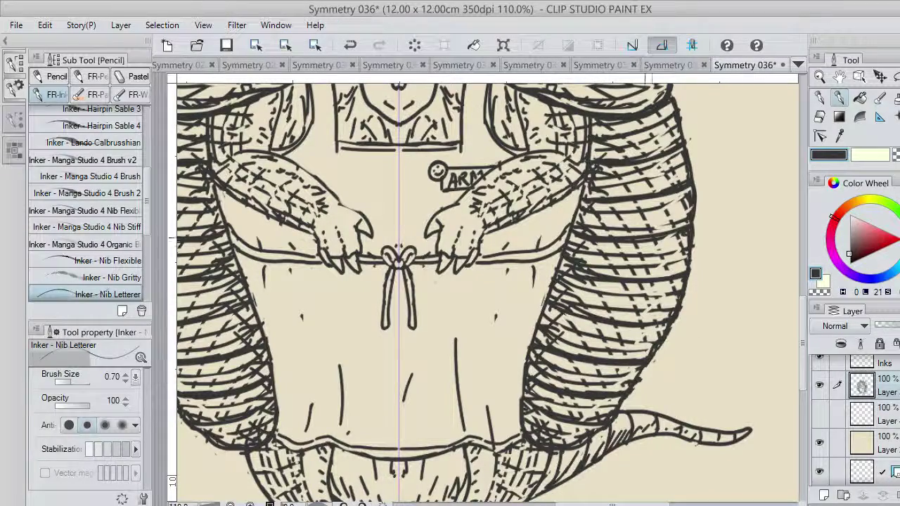
{"action": "key", "text": "c"}
{"action": "left_click_drag", "start_coordinate": [553, 282], "coordinate": [548, 287]}
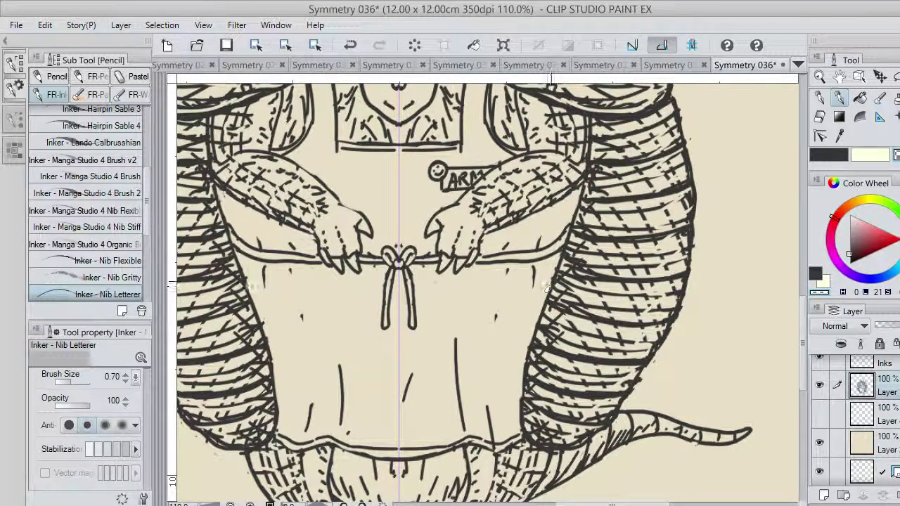
{"action": "key", "text": "ctrl+z"}
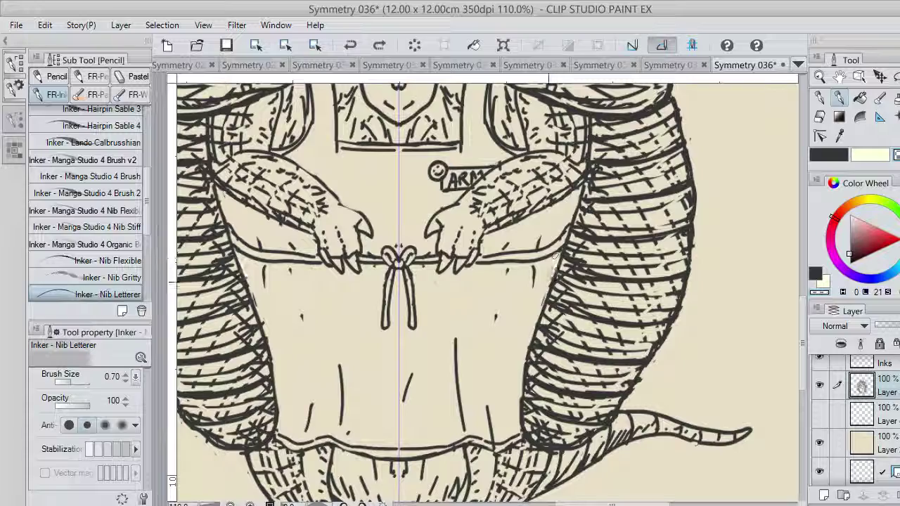
{"action": "key", "text": "ctrl+y"}
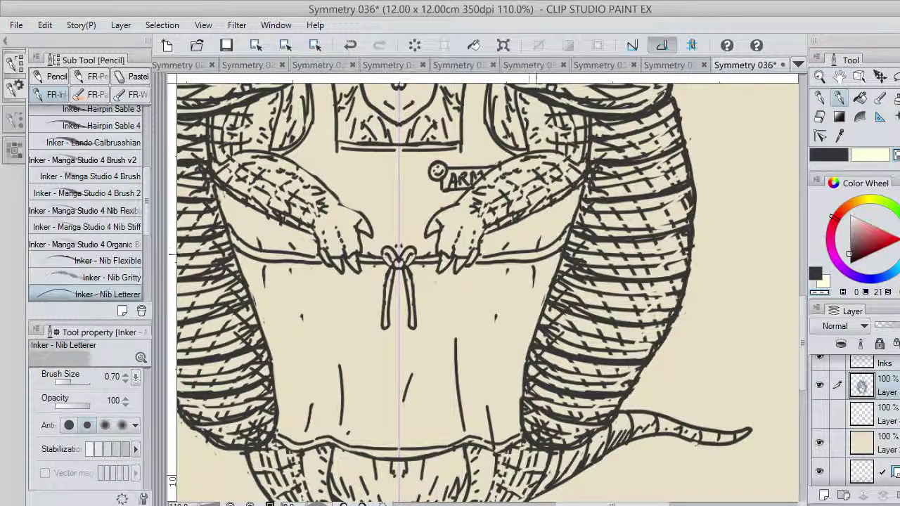
Draw dark mirrored heel contours to start slipper-like shoes around both feet, undoing the strokes around the toes.
{"action": "left_click", "coordinate": [203, 24]}
{"action": "left_click", "coordinate": [251, 116]}
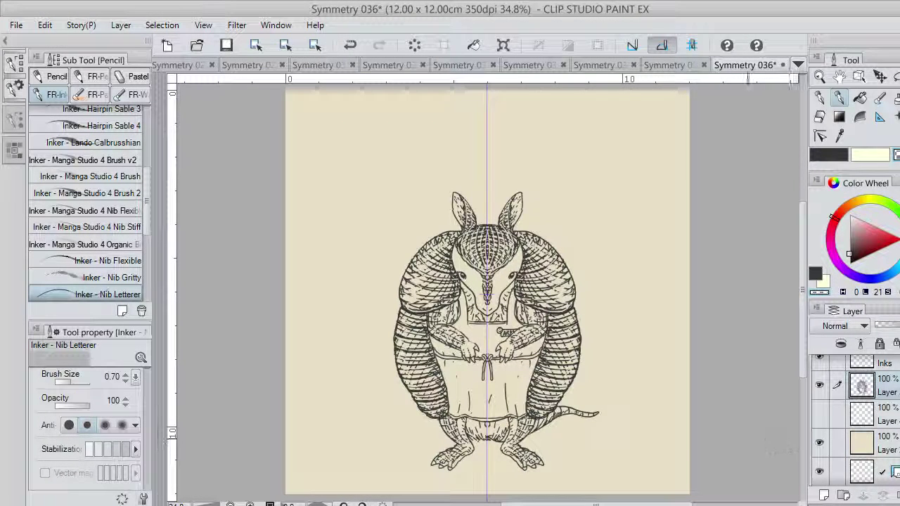
{"action": "scroll", "coordinate": [534, 431], "scroll_direction": "up", "scroll_amount": 4}
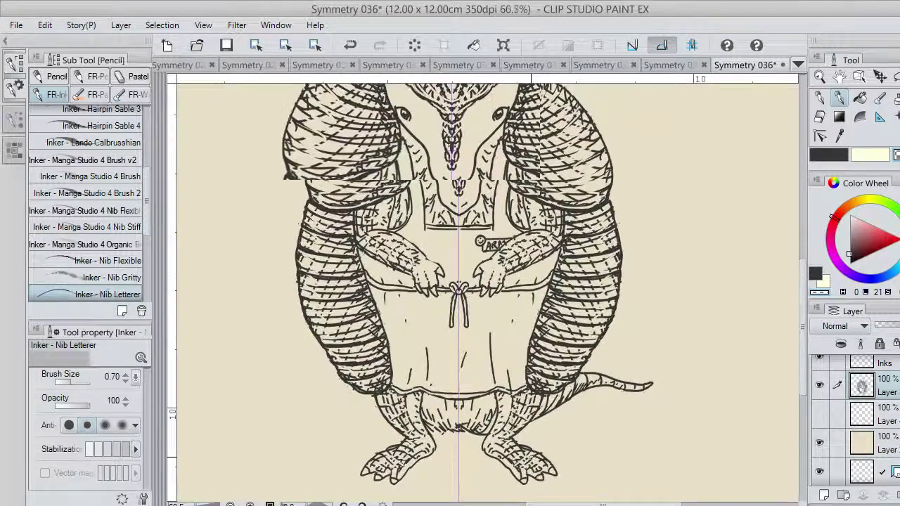
{"action": "scroll", "coordinate": [535, 430], "scroll_direction": "up", "scroll_amount": 2}
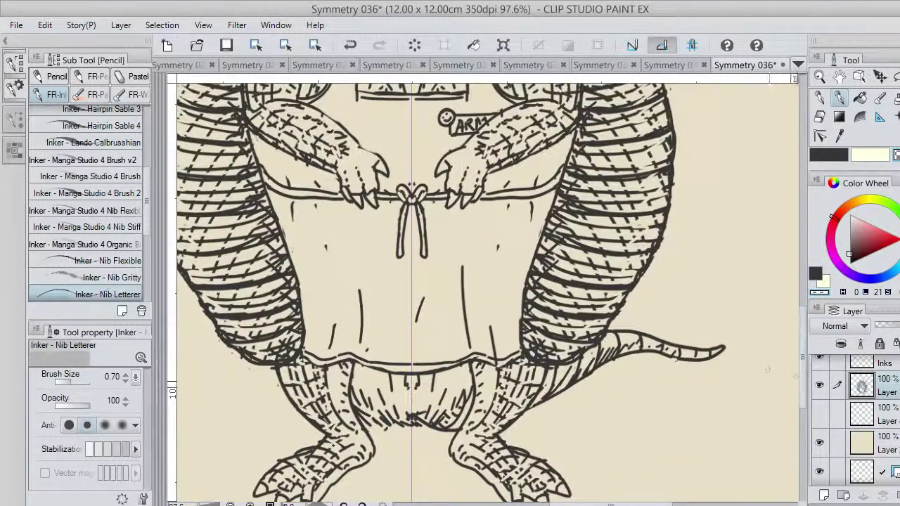
{"action": "left_click_drag", "start_coordinate": [800, 386], "coordinate": [798, 404]}
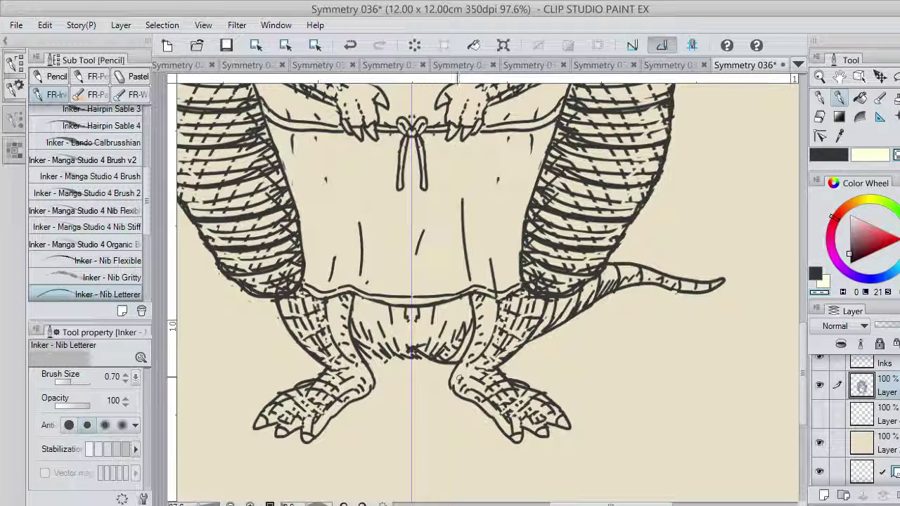
{"action": "key", "text": "c"}
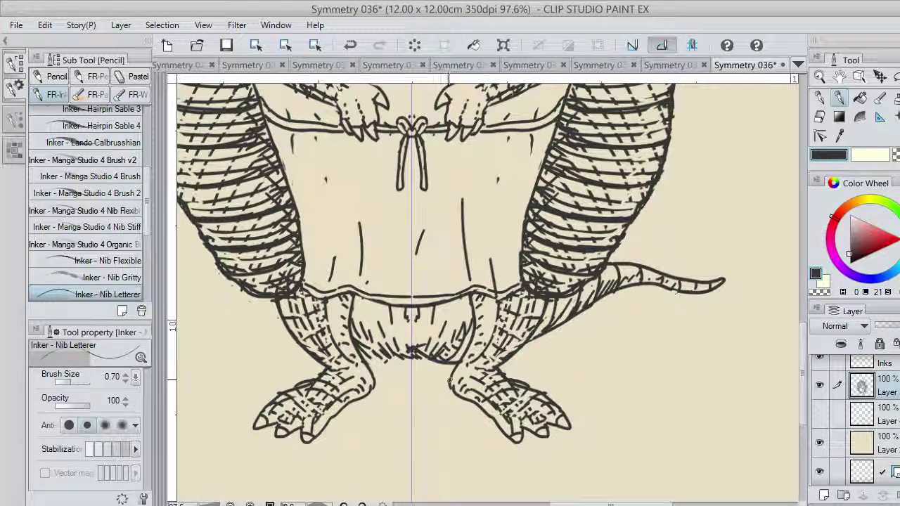
{"action": "mouse_move", "coordinate": [452, 374]}
{"action": "left_mouse_down"}
{"action": "mouse_move", "coordinate": [447, 380]}
{"action": "mouse_move", "coordinate": [491, 386]}
{"action": "mouse_move", "coordinate": [509, 372]}
{"action": "mouse_move", "coordinate": [551, 387]}
{"action": "mouse_move", "coordinate": [577, 415]}
{"action": "mouse_move", "coordinate": [574, 437]}
{"action": "mouse_move", "coordinate": [534, 454]}
{"action": "left_mouse_up"}
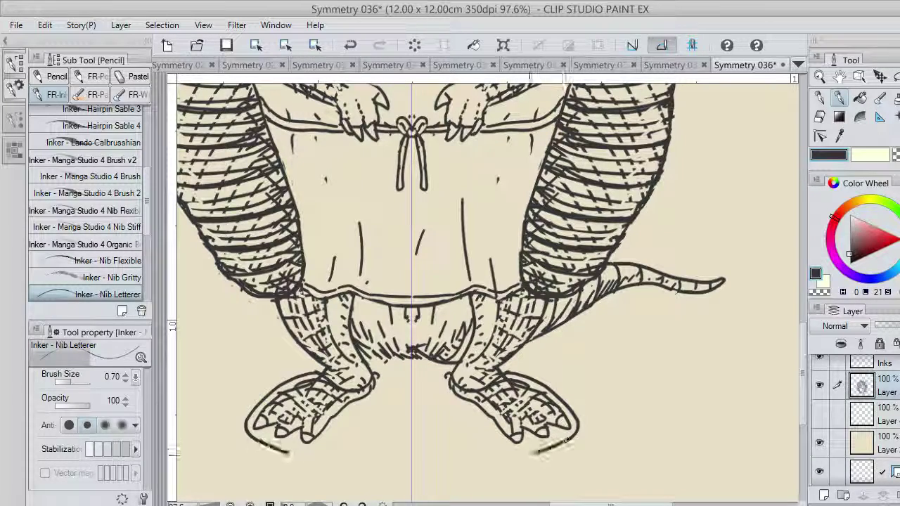
{"action": "key", "text": "ctrl+z"}
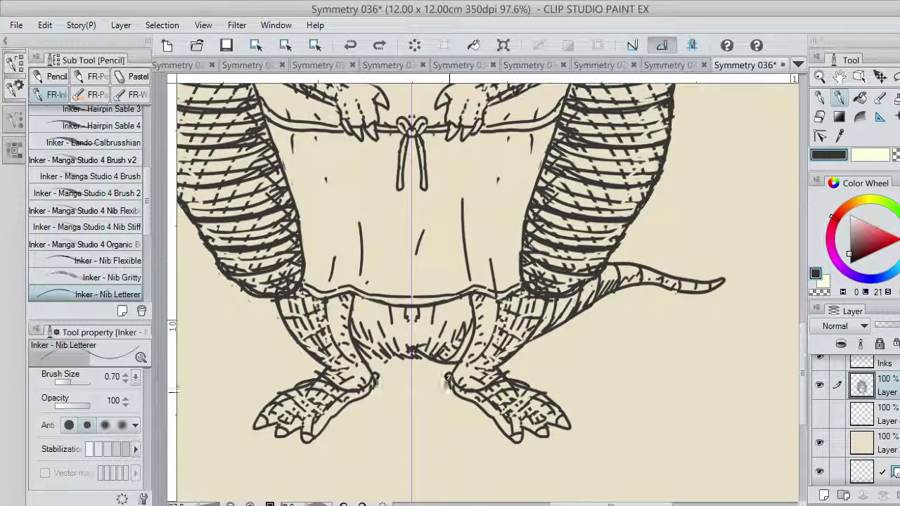
Outline the sole, rounded toe and upper edge of the mirrored shoes around both feet, redoing strokes as needed.
{"action": "mouse_move", "coordinate": [448, 380]}
{"action": "left_mouse_down"}
{"action": "mouse_move", "coordinate": [485, 425]}
{"action": "mouse_move", "coordinate": [517, 444]}
{"action": "mouse_move", "coordinate": [509, 445]}
{"action": "mouse_move", "coordinate": [570, 433]}
{"action": "mouse_move", "coordinate": [572, 422]}
{"action": "left_mouse_up"}
{"action": "key", "text": "ctrl+z"}
{"action": "mouse_move", "coordinate": [509, 446]}
{"action": "left_mouse_down"}
{"action": "mouse_move", "coordinate": [532, 455]}
{"action": "mouse_move", "coordinate": [577, 431]}
{"action": "left_mouse_up"}
{"action": "key", "text": "ctrl+z"}
{"action": "mouse_move", "coordinate": [509, 445]}
{"action": "left_mouse_down"}
{"action": "mouse_move", "coordinate": [525, 451]}
{"action": "mouse_move", "coordinate": [576, 422]}
{"action": "left_mouse_up"}
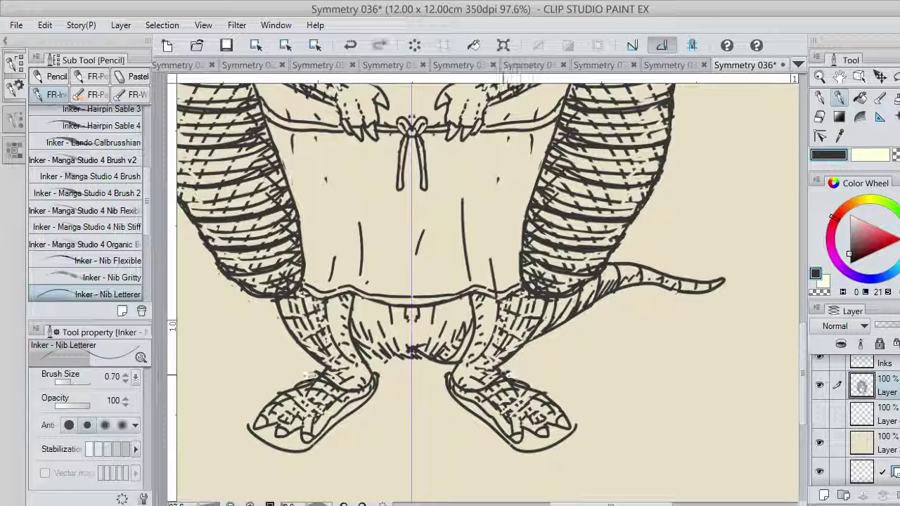
{"action": "left_click_drag", "start_coordinate": [509, 374], "coordinate": [566, 403]}
{"action": "key", "text": "ctrl+z"}
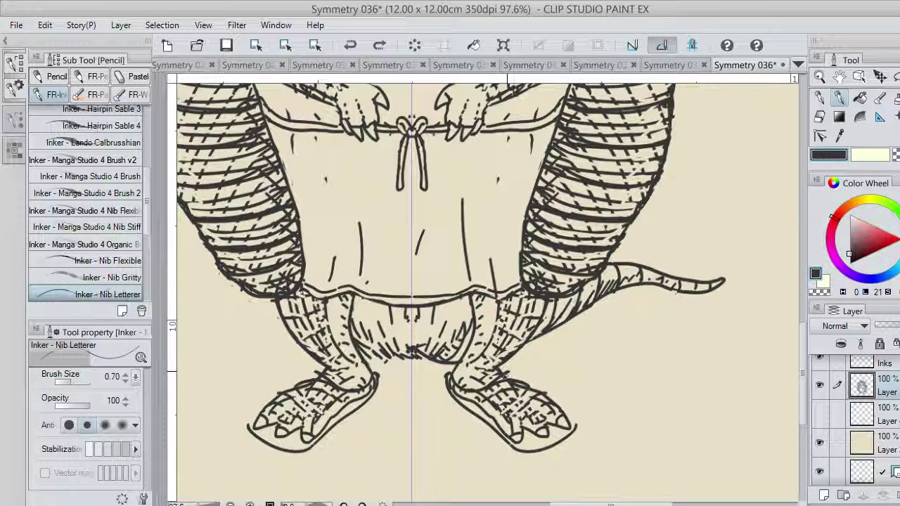
{"action": "mouse_move", "coordinate": [508, 373]}
{"action": "left_mouse_down"}
{"action": "mouse_move", "coordinate": [545, 386]}
{"action": "mouse_move", "coordinate": [575, 421]}
{"action": "left_mouse_up"}
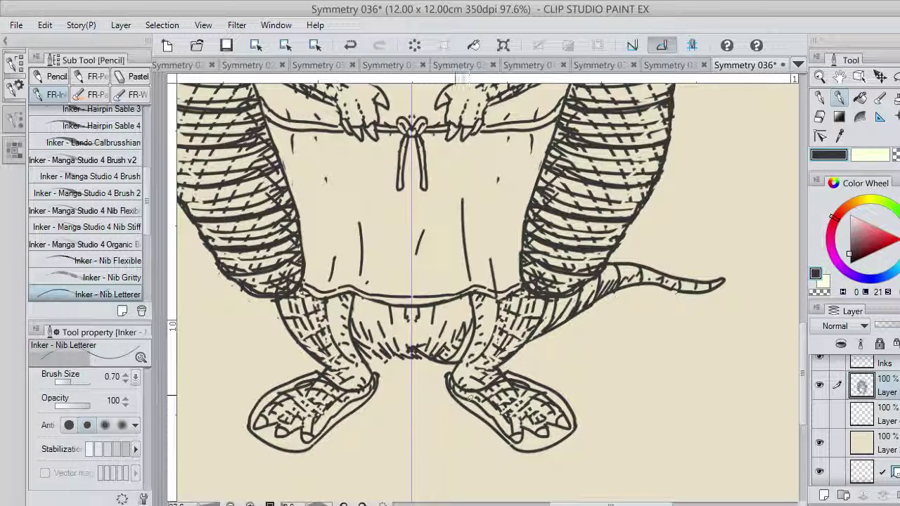
Clear the toes, claws and scale lines inside both shoe outlines with transparent strokes.
{"action": "left_click", "coordinate": [896, 156]}
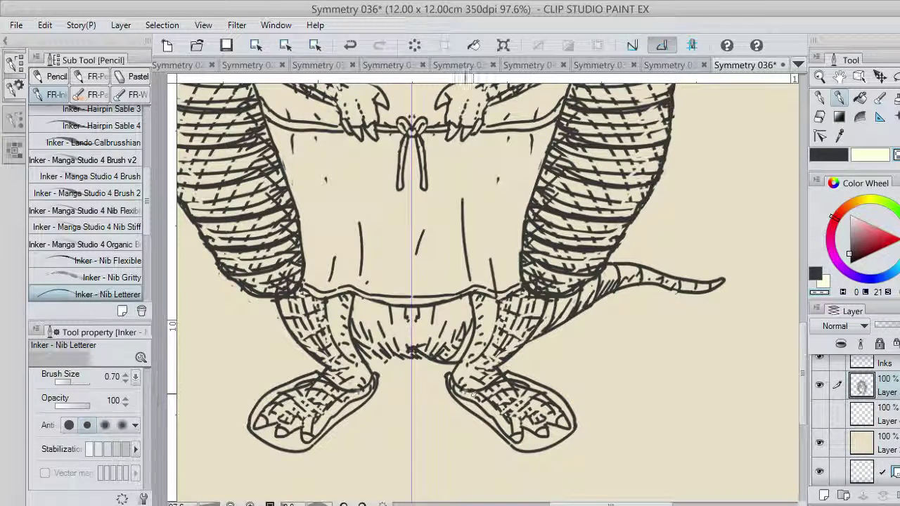
{"action": "mouse_move", "coordinate": [454, 387]}
{"action": "left_mouse_down"}
{"action": "mouse_move", "coordinate": [492, 422]}
{"action": "mouse_move", "coordinate": [509, 415]}
{"action": "mouse_move", "coordinate": [517, 433]}
{"action": "mouse_move", "coordinate": [528, 399]}
{"action": "mouse_move", "coordinate": [535, 433]}
{"action": "mouse_move", "coordinate": [552, 415]}
{"action": "mouse_move", "coordinate": [562, 422]}
{"action": "mouse_move", "coordinate": [531, 427]}
{"action": "mouse_move", "coordinate": [512, 442]}
{"action": "mouse_move", "coordinate": [491, 409]}
{"action": "mouse_move", "coordinate": [506, 378]}
{"action": "mouse_move", "coordinate": [564, 411]}
{"action": "mouse_move", "coordinate": [567, 423]}
{"action": "mouse_move", "coordinate": [549, 438]}
{"action": "mouse_move", "coordinate": [507, 430]}
{"action": "left_mouse_up"}
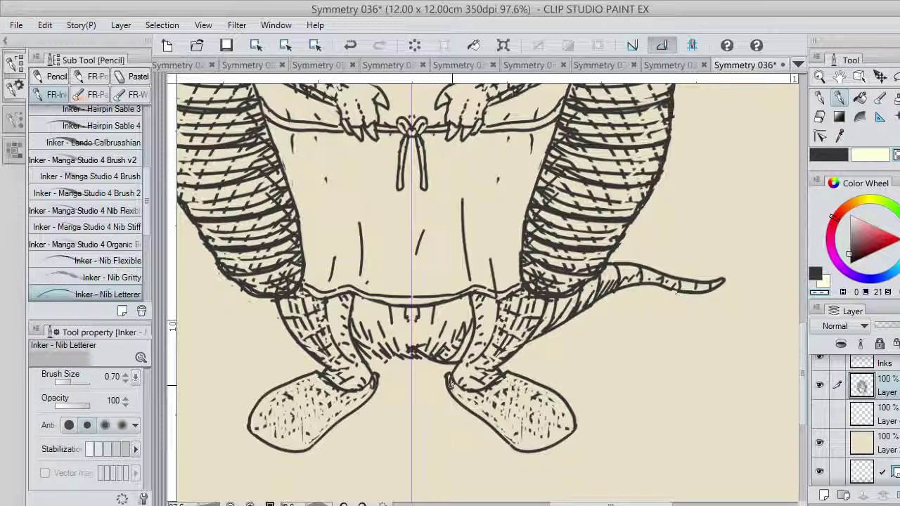
{"action": "mouse_move", "coordinate": [454, 379]}
{"action": "left_mouse_down"}
{"action": "mouse_move", "coordinate": [458, 392]}
{"action": "mouse_move", "coordinate": [493, 402]}
{"action": "left_mouse_up"}
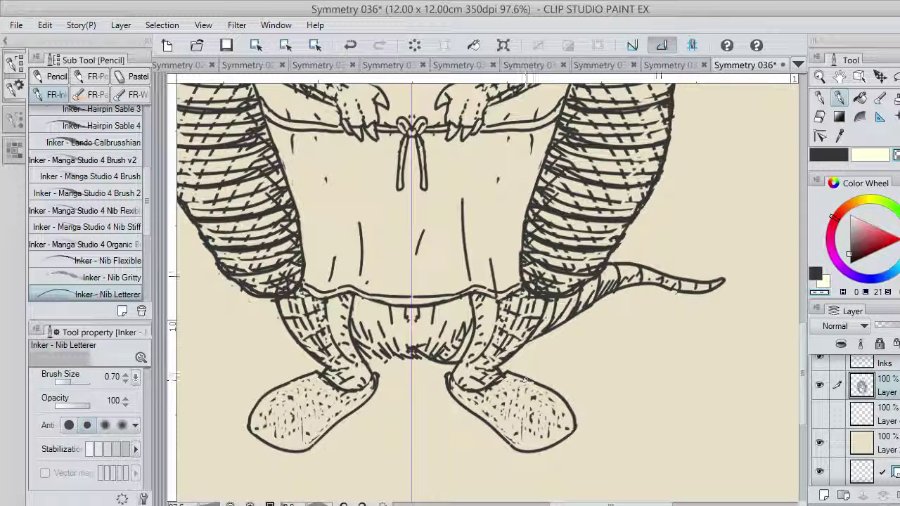
Draw a dark curved toe seam and firm up the outer toe edge on both shoes, then trim the upper outline with transparent strokes.
{"action": "left_click", "coordinate": [839, 154]}
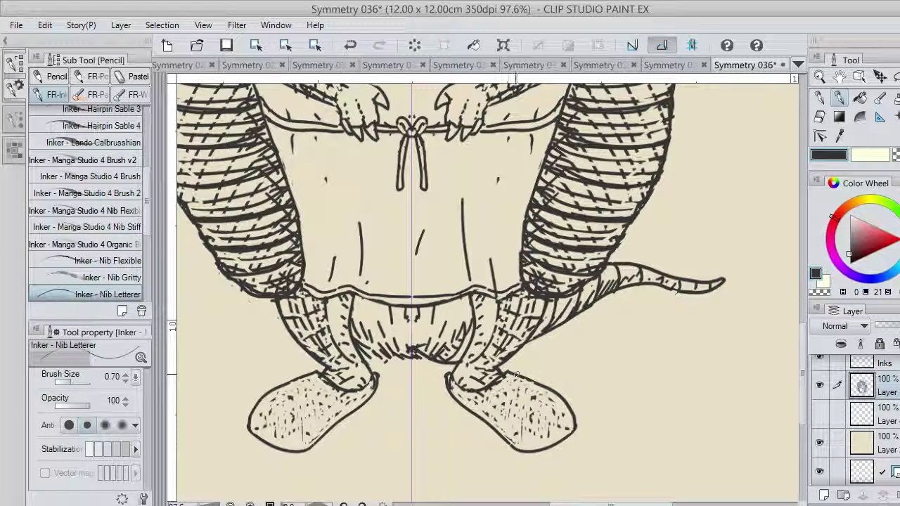
{"action": "mouse_move", "coordinate": [517, 375]}
{"action": "left_mouse_down"}
{"action": "mouse_move", "coordinate": [560, 398]}
{"action": "mouse_move", "coordinate": [526, 418]}
{"action": "mouse_move", "coordinate": [557, 401]}
{"action": "left_mouse_up"}
{"action": "key", "text": "ctrl+z"}
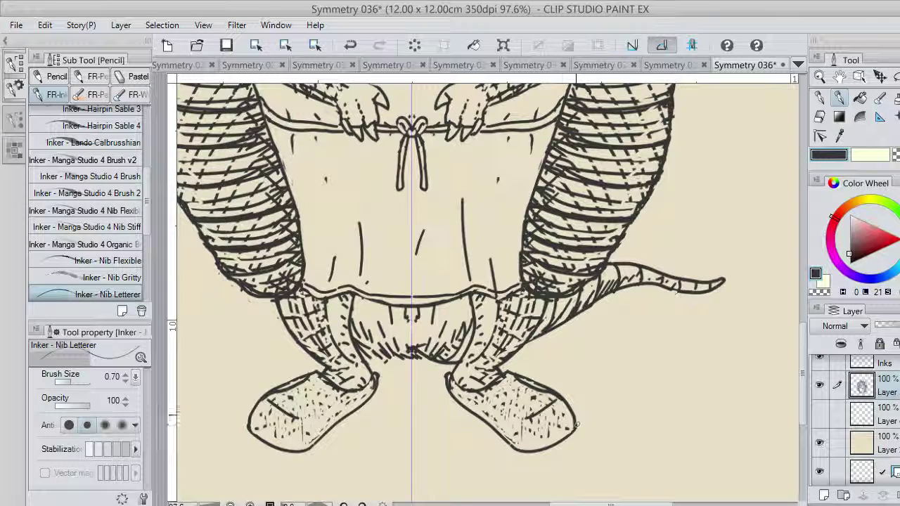
{"action": "key", "text": "ctrl+z"}
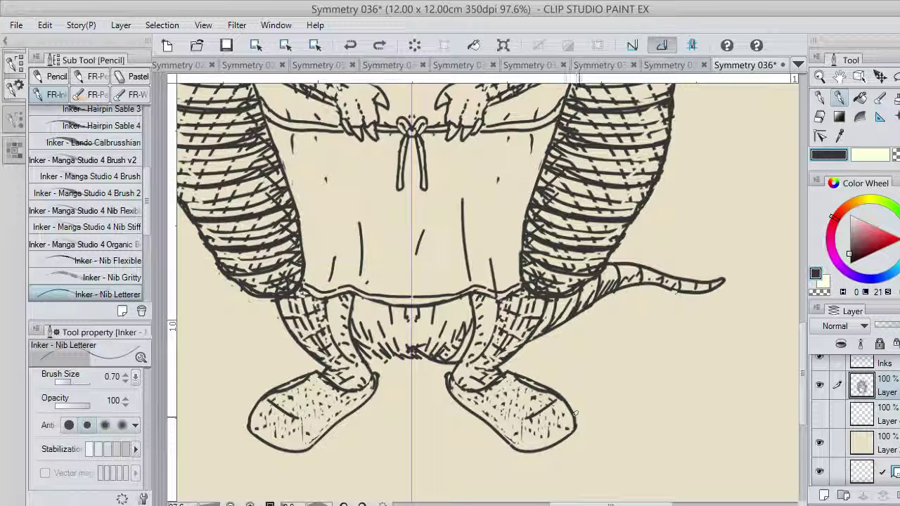
{"action": "left_click_drag", "start_coordinate": [575, 416], "coordinate": [572, 435]}
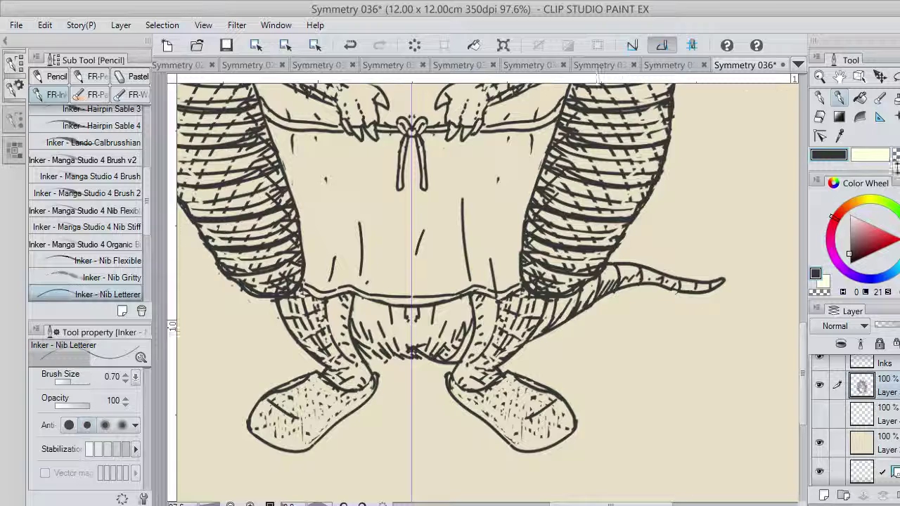
{"action": "left_click", "coordinate": [896, 157]}
{"action": "left_click_drag", "start_coordinate": [527, 379], "coordinate": [554, 386]}
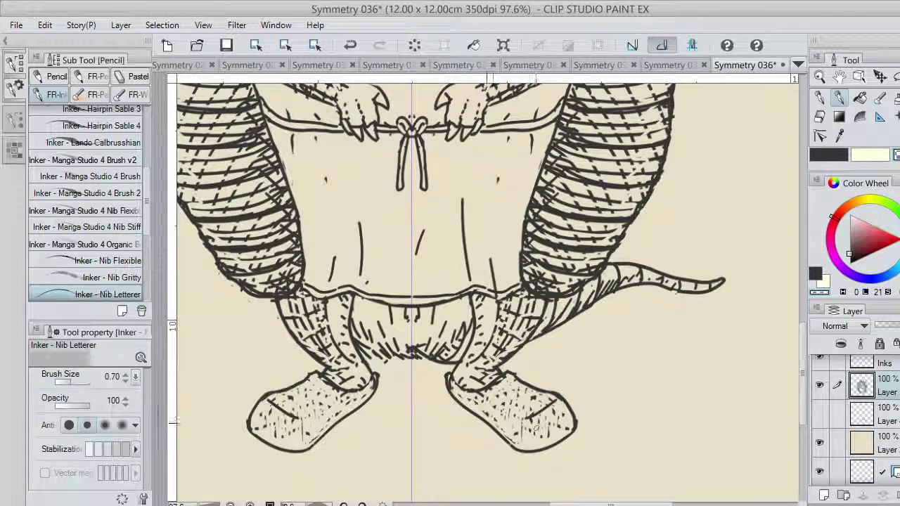
Draw a short dark crease inside the inner sole edge of both mirrored shoes, undoing the strokes tried across the toes.
{"action": "left_click", "coordinate": [817, 156]}
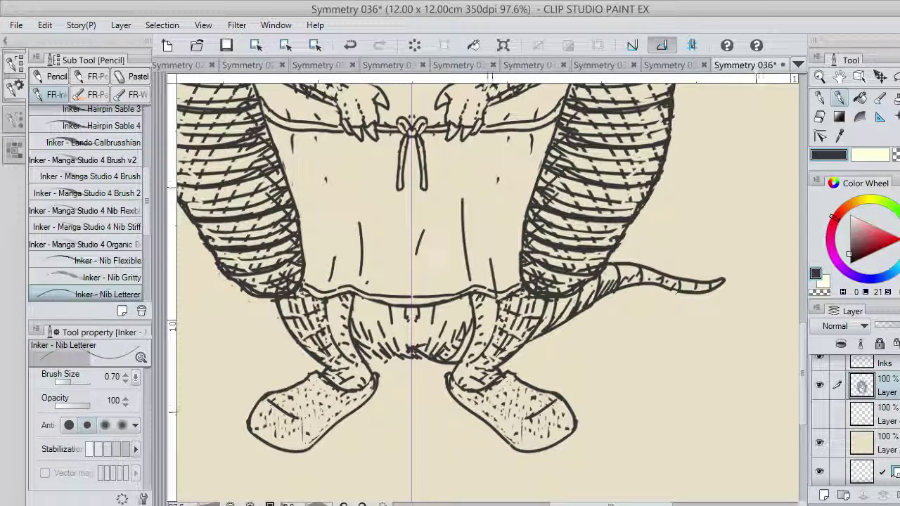
{"action": "left_click_drag", "start_coordinate": [485, 415], "coordinate": [528, 437]}
{"action": "key", "text": "ctrl+z"}
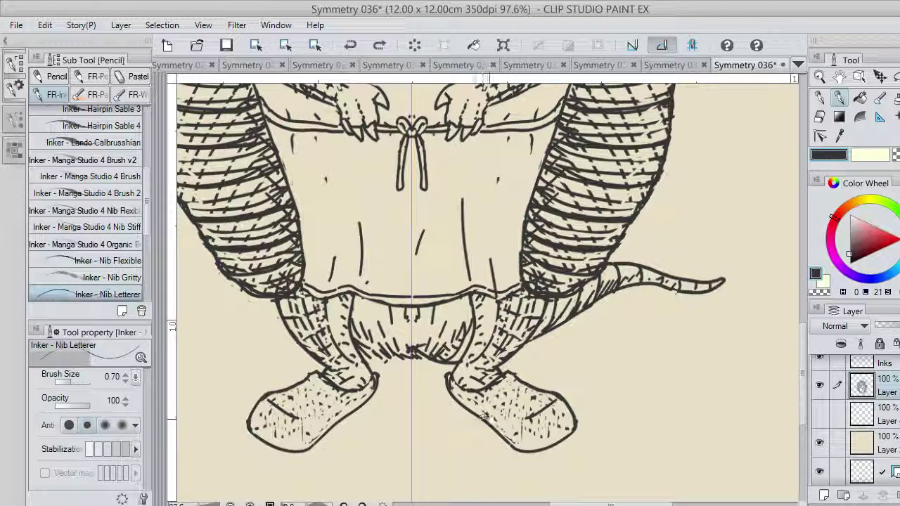
{"action": "mouse_move", "coordinate": [483, 415]}
{"action": "left_mouse_down"}
{"action": "mouse_move", "coordinate": [527, 436]}
{"action": "mouse_move", "coordinate": [565, 416]}
{"action": "left_mouse_up"}
{"action": "key", "text": "ctrl+z"}
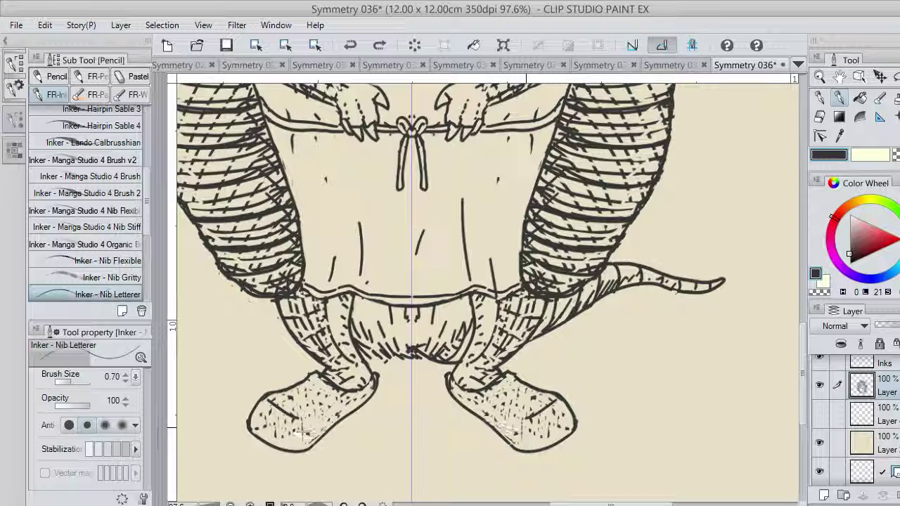
{"action": "mouse_move", "coordinate": [518, 433]}
{"action": "left_mouse_down"}
{"action": "mouse_move", "coordinate": [482, 413]}
{"action": "mouse_move", "coordinate": [570, 419]}
{"action": "left_mouse_up"}
{"action": "key", "text": "ctrl+z"}
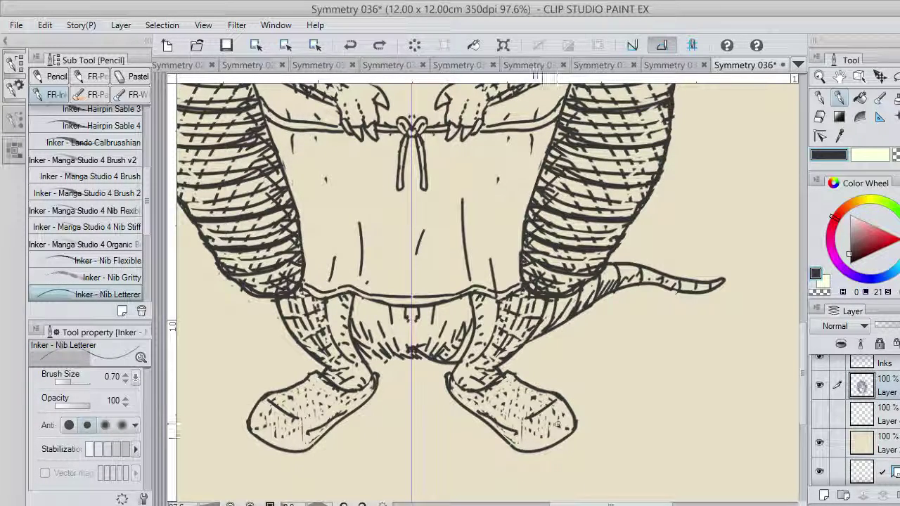
{"action": "left_click_drag", "start_coordinate": [525, 439], "coordinate": [575, 417]}
{"action": "key", "text": "ctrl+z"}
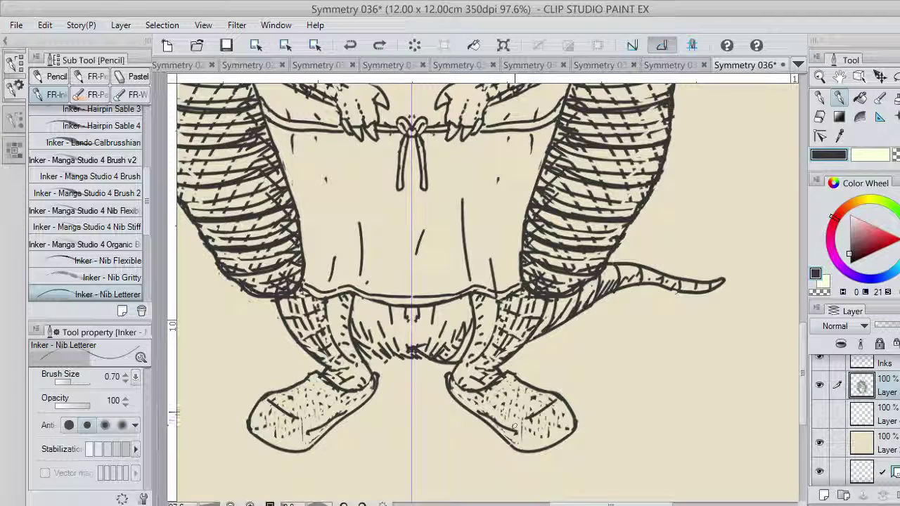
Trim the toe seam and sole crease on both shoes and clear leftover marks from the toe caps with transparent strokes.
{"action": "left_click", "coordinate": [896, 156]}
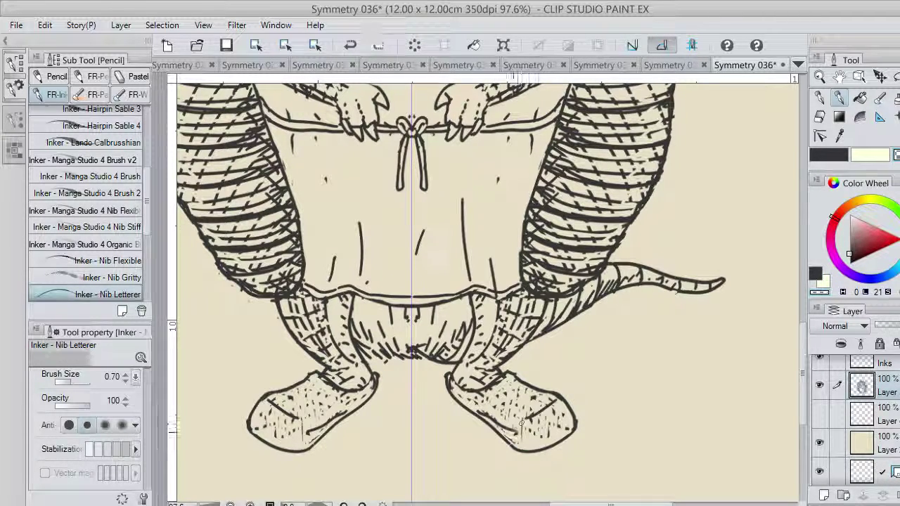
{"action": "left_click_drag", "start_coordinate": [521, 423], "coordinate": [522, 433]}
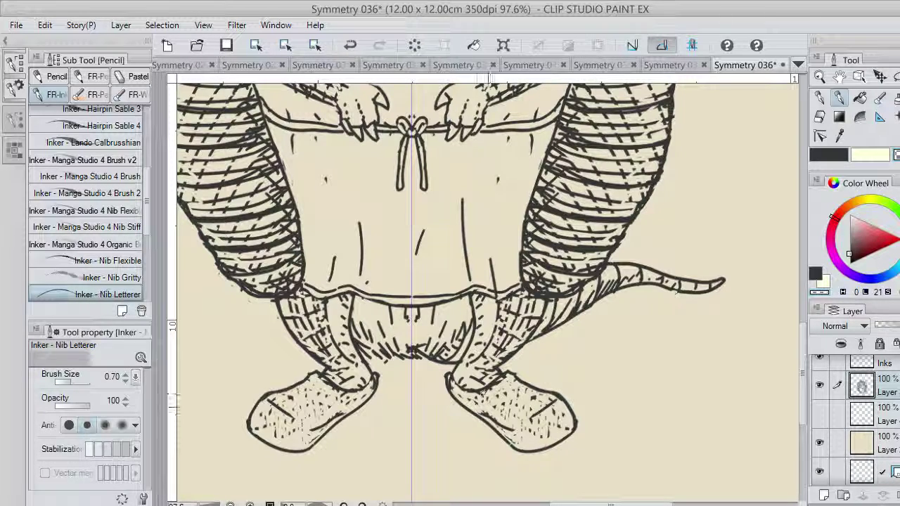
{"action": "left_click_drag", "start_coordinate": [477, 410], "coordinate": [509, 440]}
{"action": "key", "text": "ctrl+z"}
{"action": "key", "text": "ctrl+z"}
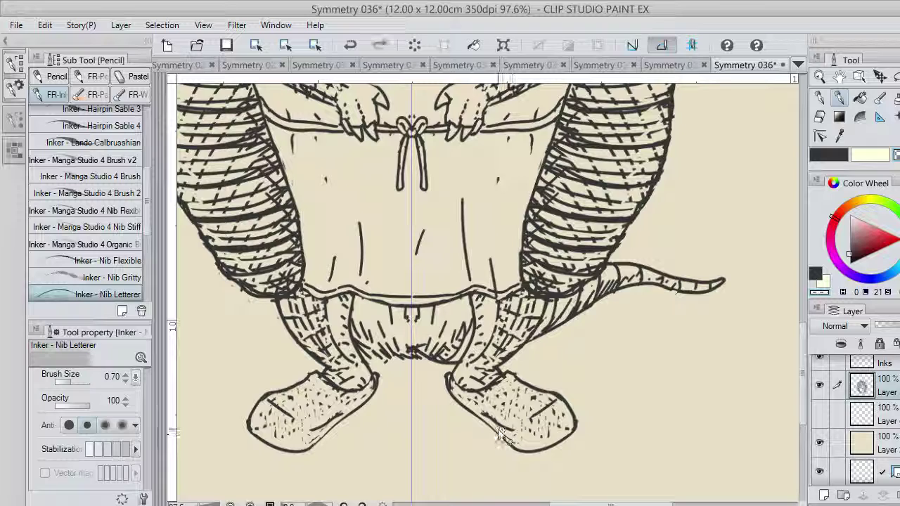
{"action": "key", "text": "ctrl+z"}
{"action": "left_click_drag", "start_coordinate": [476, 412], "coordinate": [498, 429]}
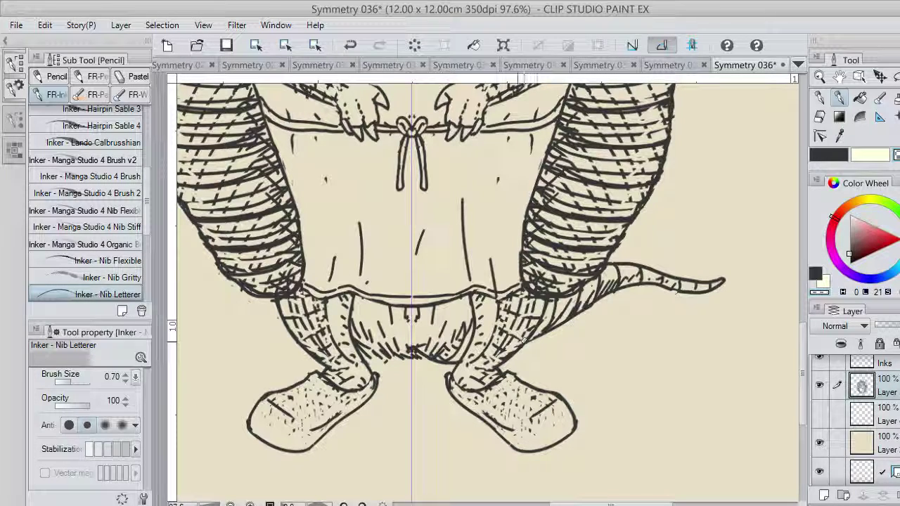
Draw a dark curved cuff line around the ankle opening of both shoes, redoing strokes as needed.
{"action": "key", "text": "c"}
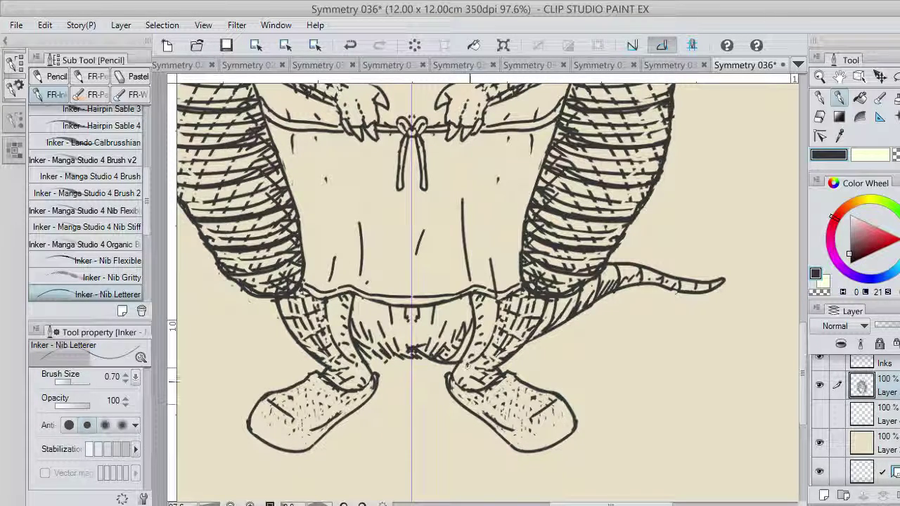
{"action": "mouse_move", "coordinate": [465, 387]}
{"action": "left_mouse_down"}
{"action": "mouse_move", "coordinate": [498, 395]}
{"action": "mouse_move", "coordinate": [521, 374]}
{"action": "mouse_move", "coordinate": [497, 394]}
{"action": "mouse_move", "coordinate": [474, 394]}
{"action": "left_mouse_up"}
{"action": "key", "text": "ctrl+z"}
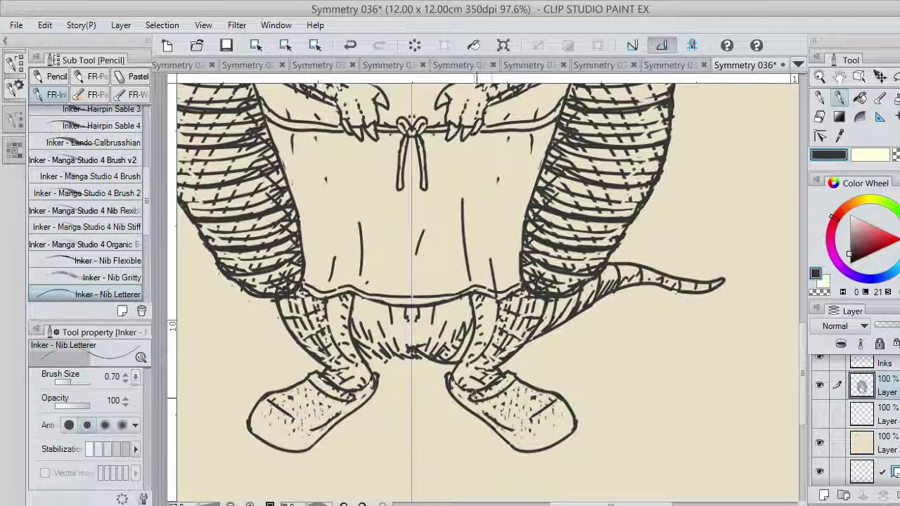
{"action": "key", "text": "ctrl+z"}
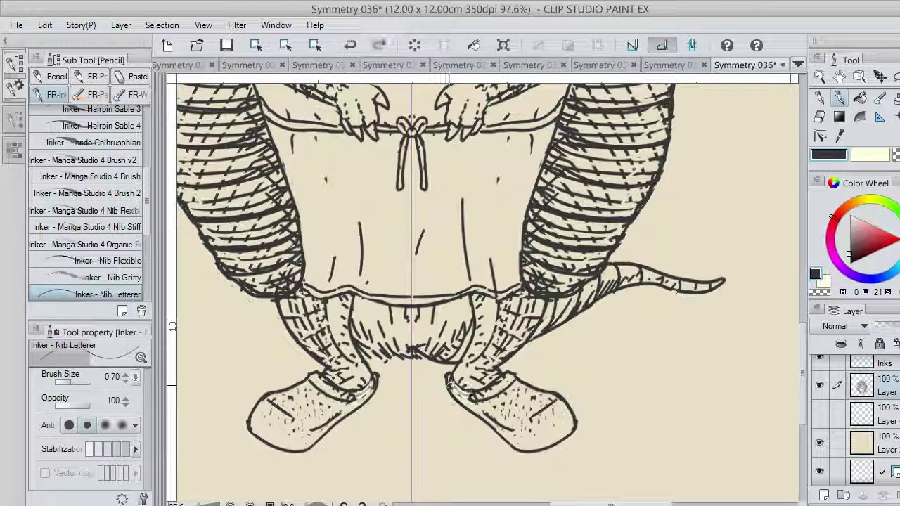
{"action": "key", "text": "ctrl+y"}
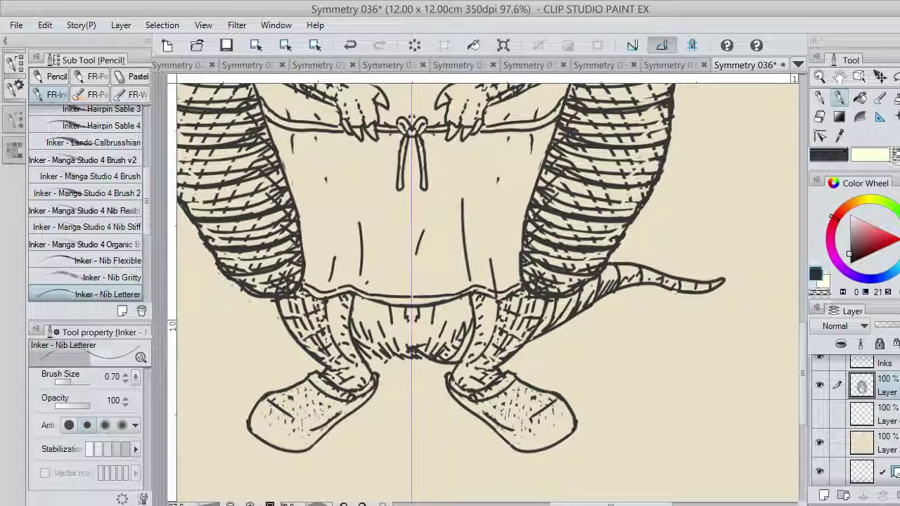
Thin out the remaining scale marks on the uppers of both shoes with transparent strokes.
{"action": "key", "text": "c"}
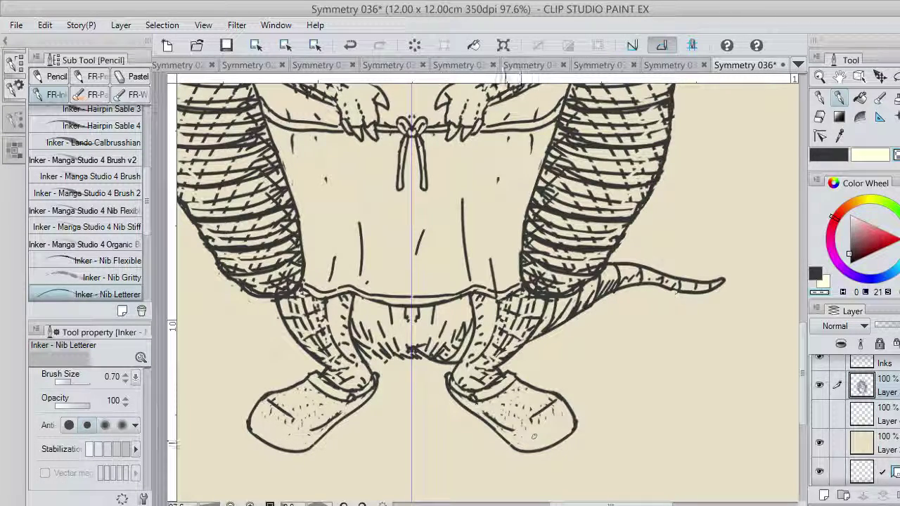
{"action": "key", "text": "ctrl+z"}
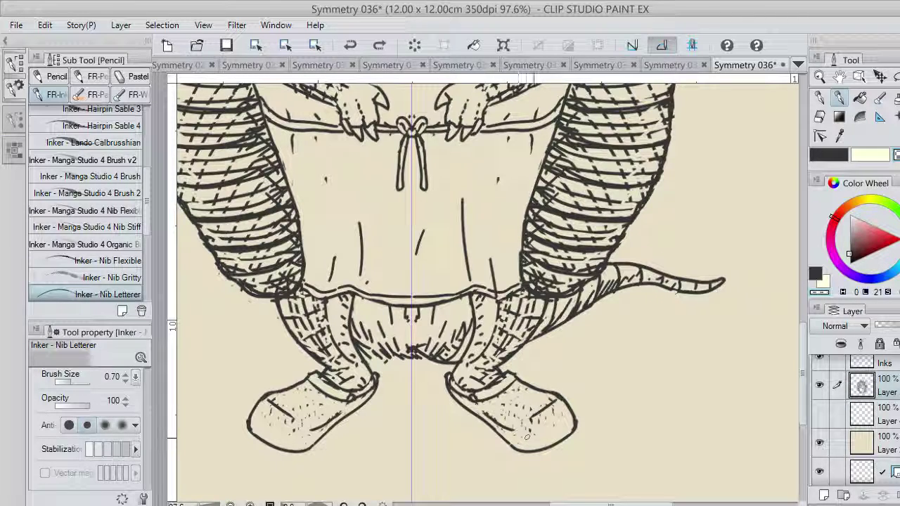
{"action": "key", "text": "ctrl+y"}
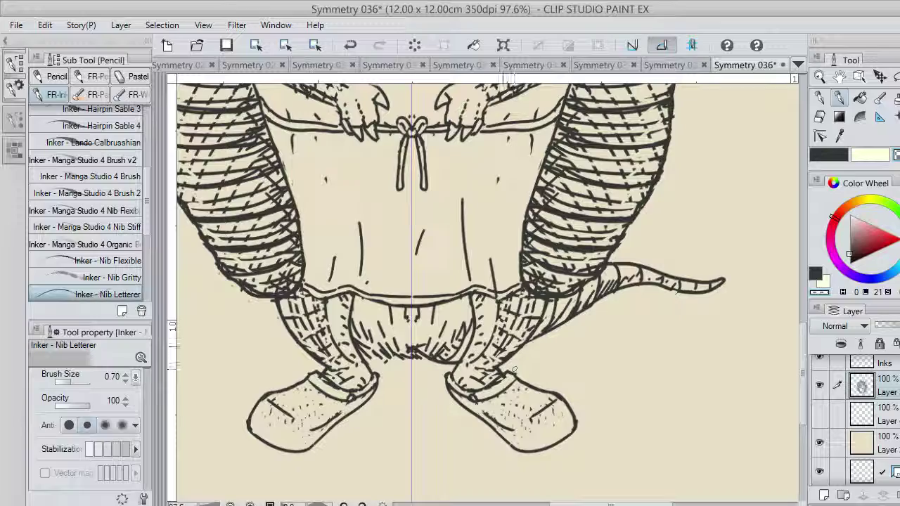
{"action": "scroll", "coordinate": [514, 369], "scroll_direction": "up", "scroll_amount": 2}
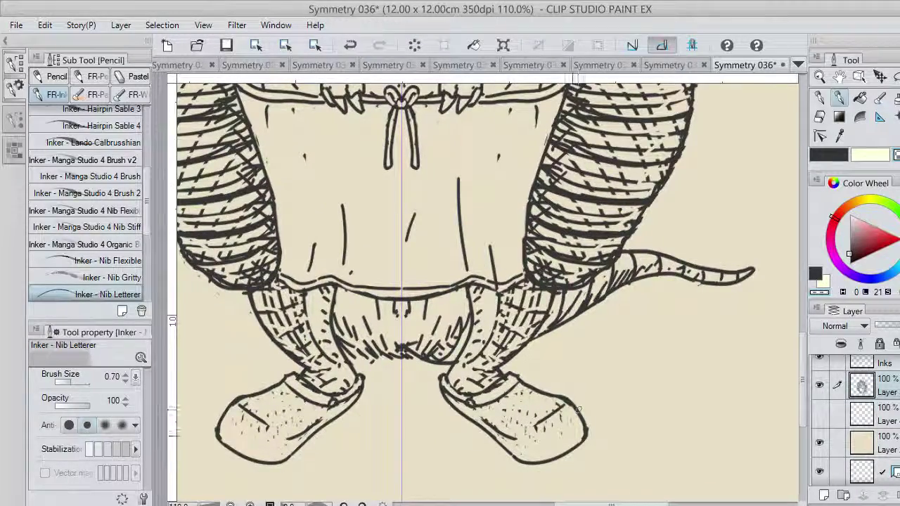
{"action": "scroll", "coordinate": [576, 416], "scroll_direction": "down", "scroll_amount": 5}
{"action": "scroll", "coordinate": [470, 236], "scroll_direction": "up", "scroll_amount": 1}
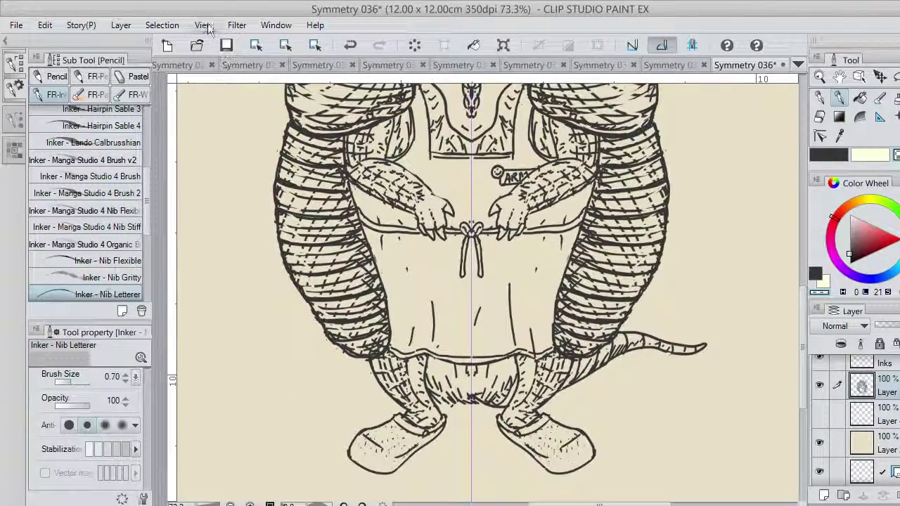
{"action": "key", "text": "ctrl+0"}
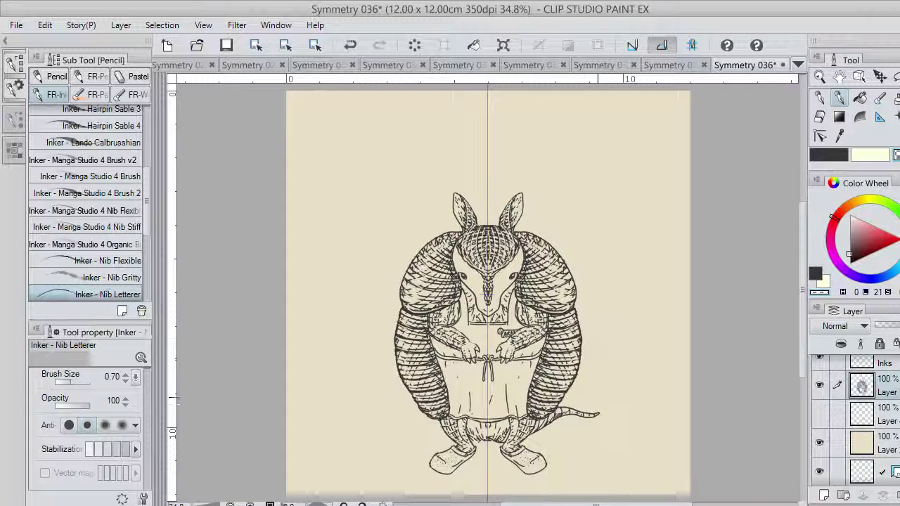